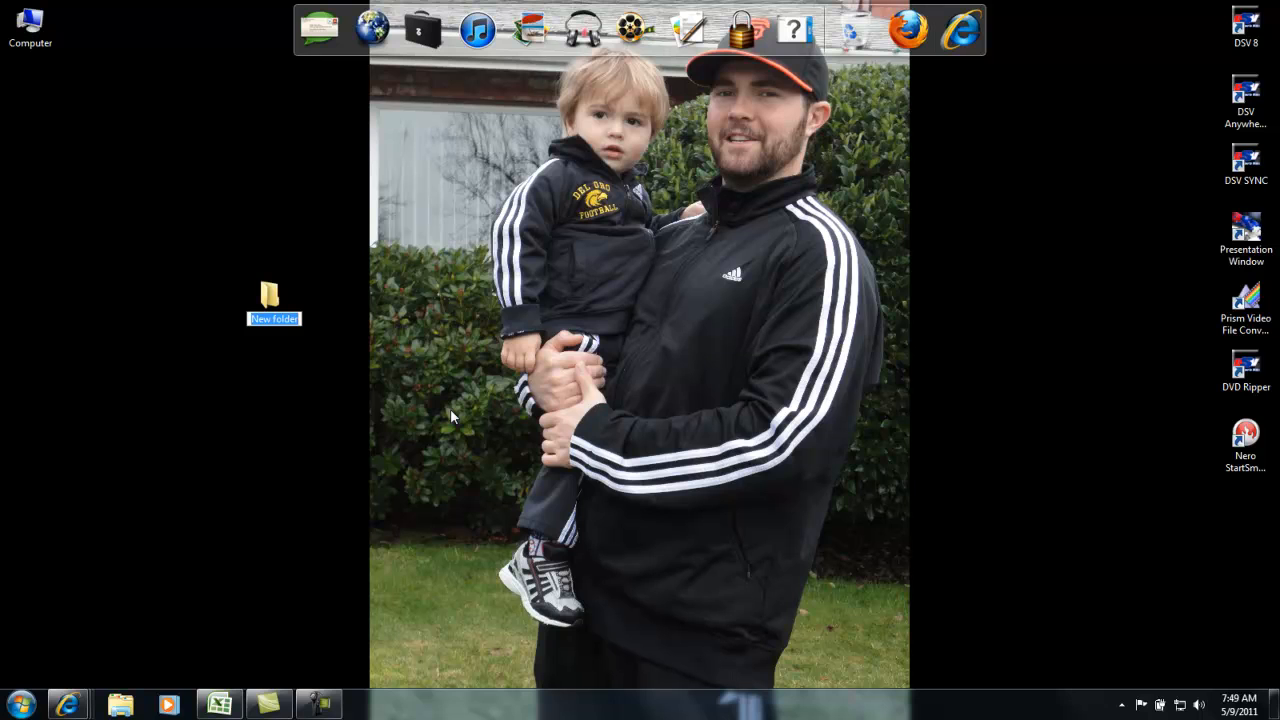
# - Name the new desktop folder last_project9, open it and minimize its window
pyautogui.write('last')
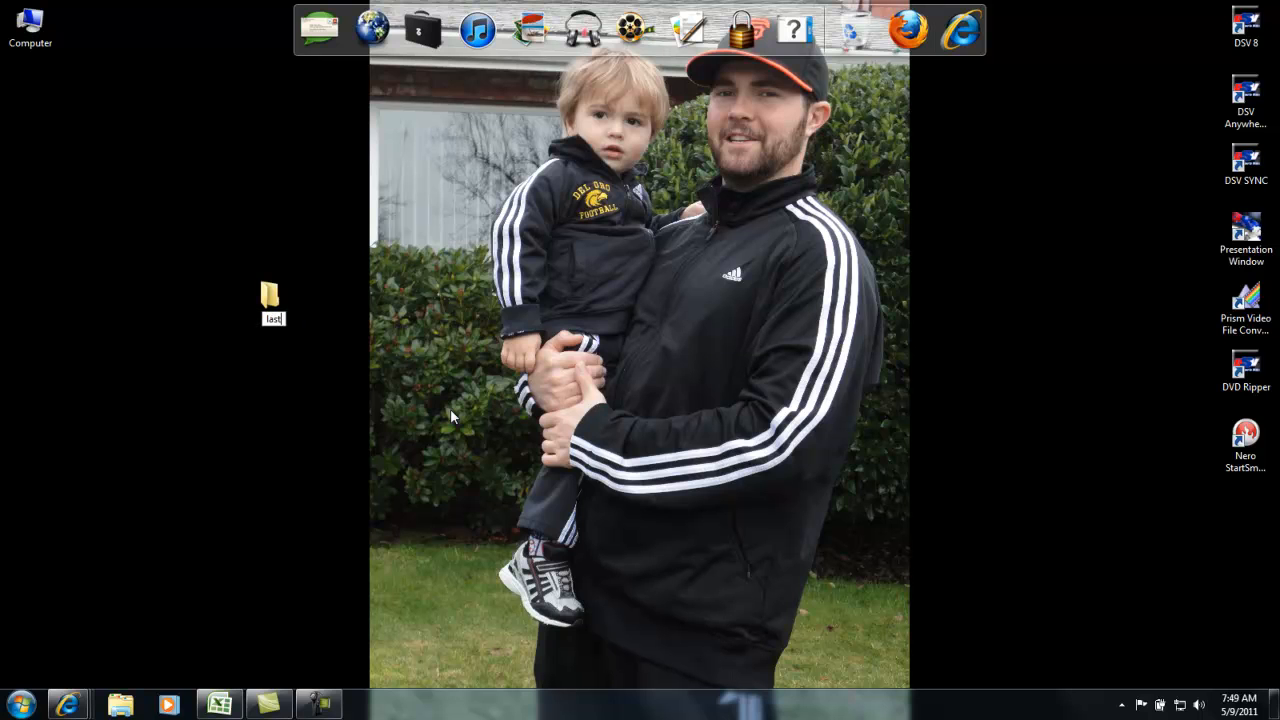
pyautogui.write('_project9')
pyautogui.press('Return')
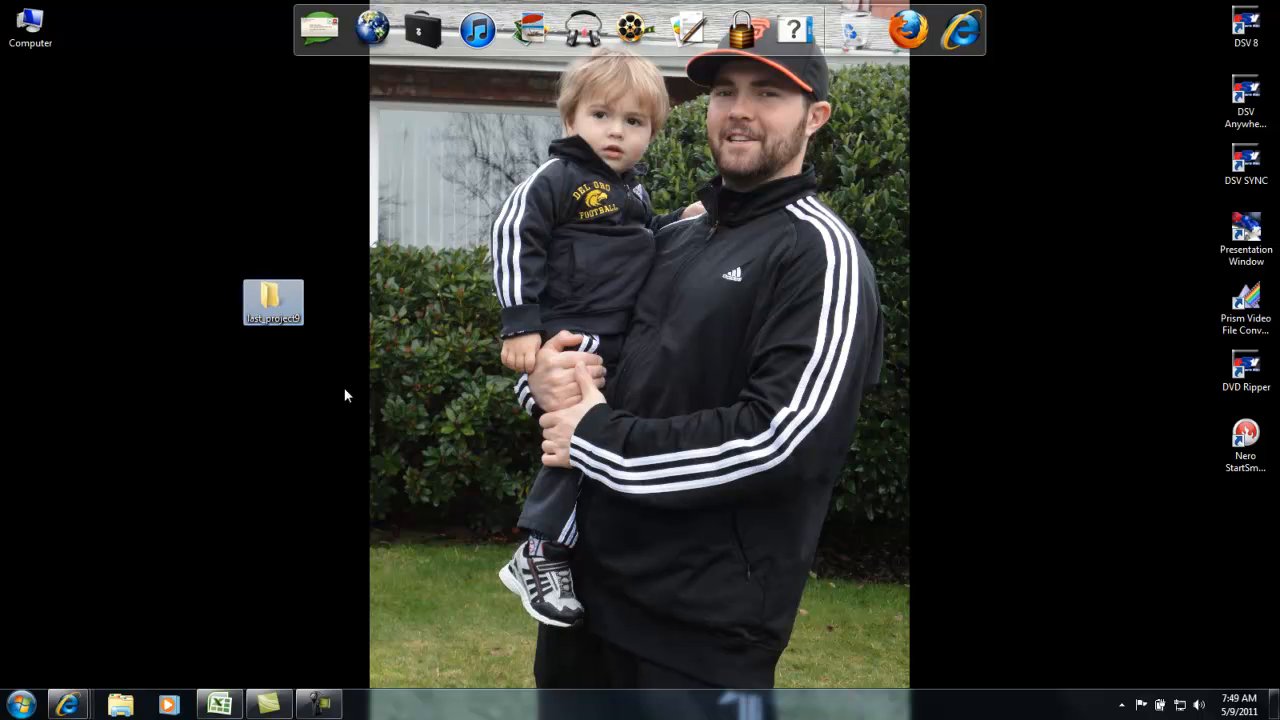
pyautogui.doubleClick(259, 312)
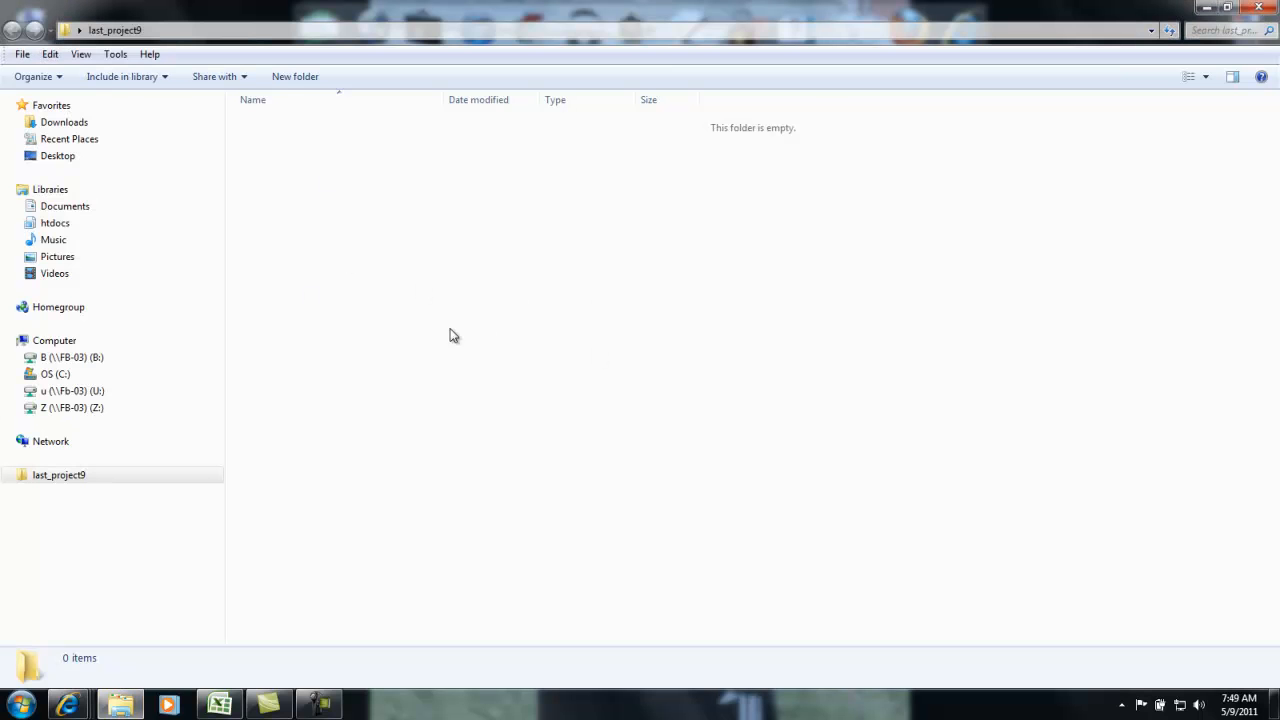
pyautogui.click(1205, 8)
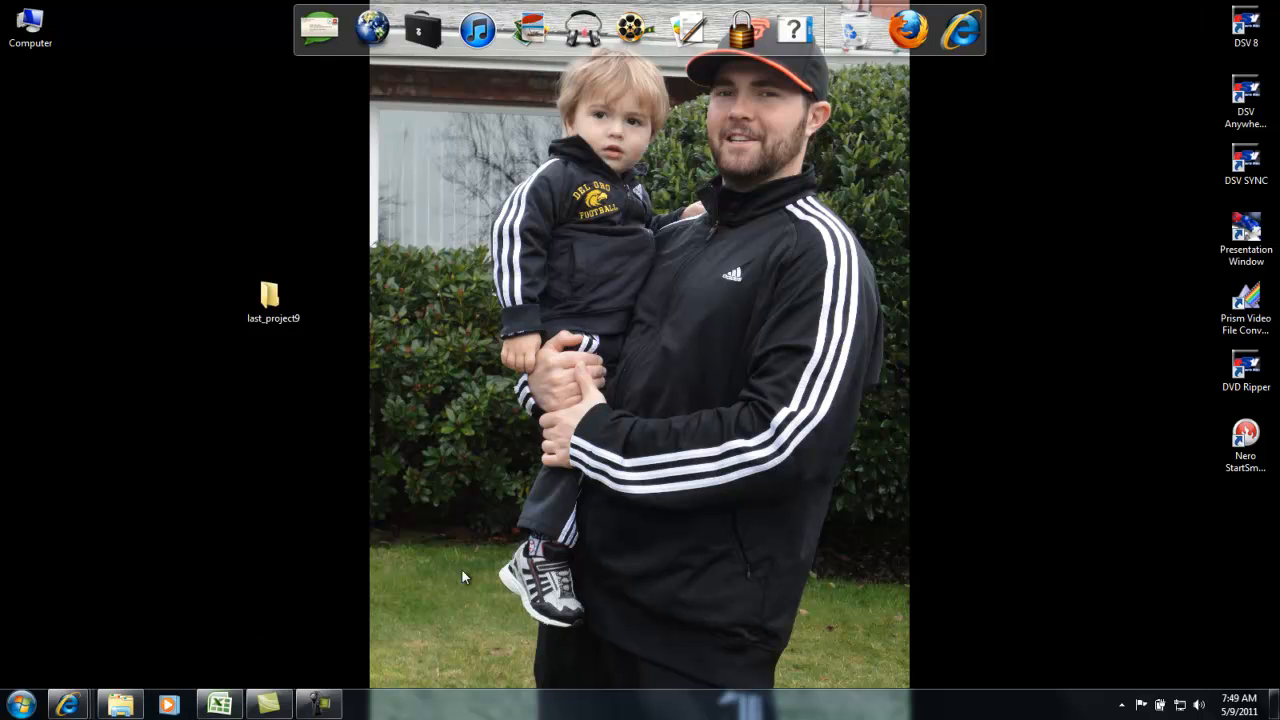
# - Switch to the blank Book1 workbook in Excel
pyautogui.moveTo(318, 714)
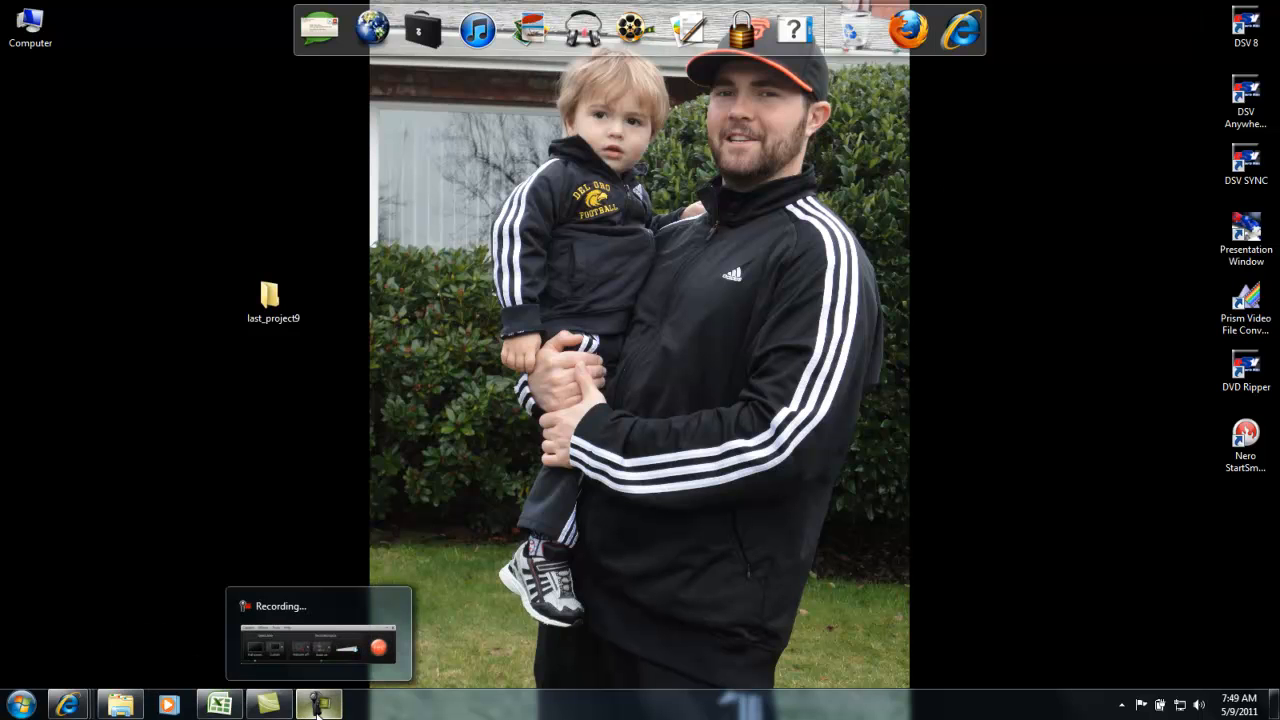
pyautogui.click(219, 705)
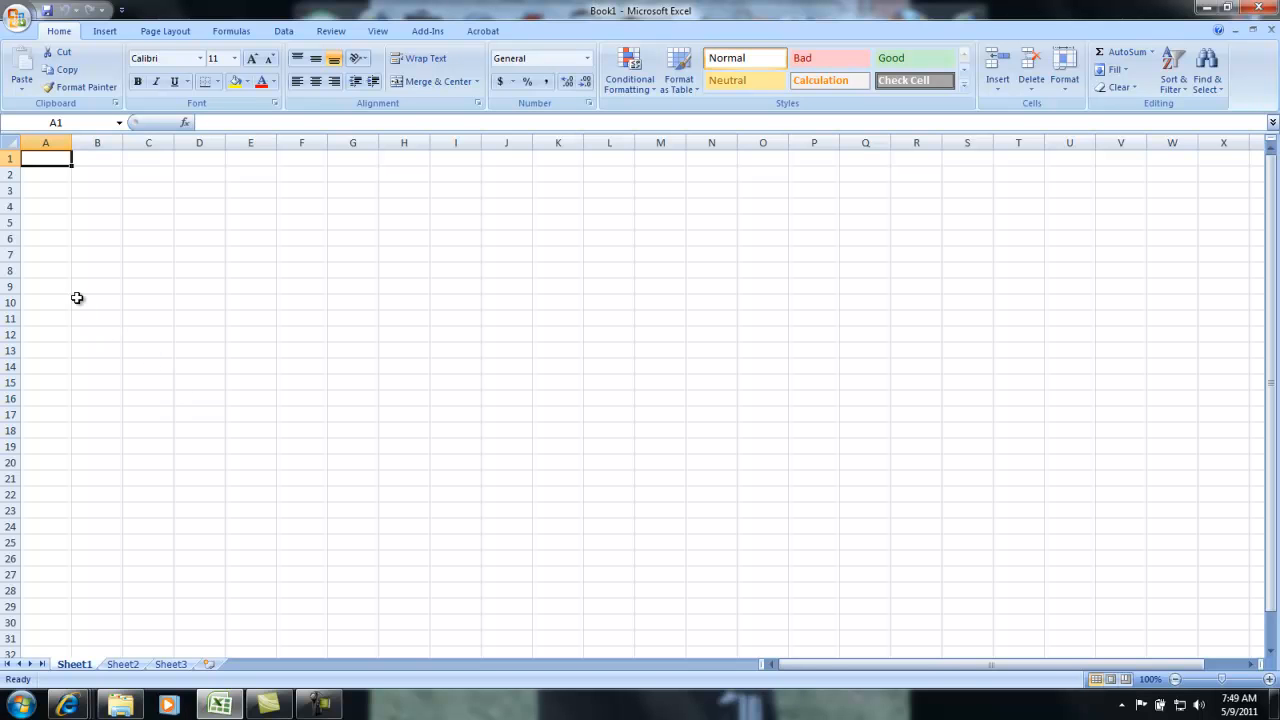
pyautogui.press('Right')
pyautogui.press('Left')
pyautogui.click(45, 142)
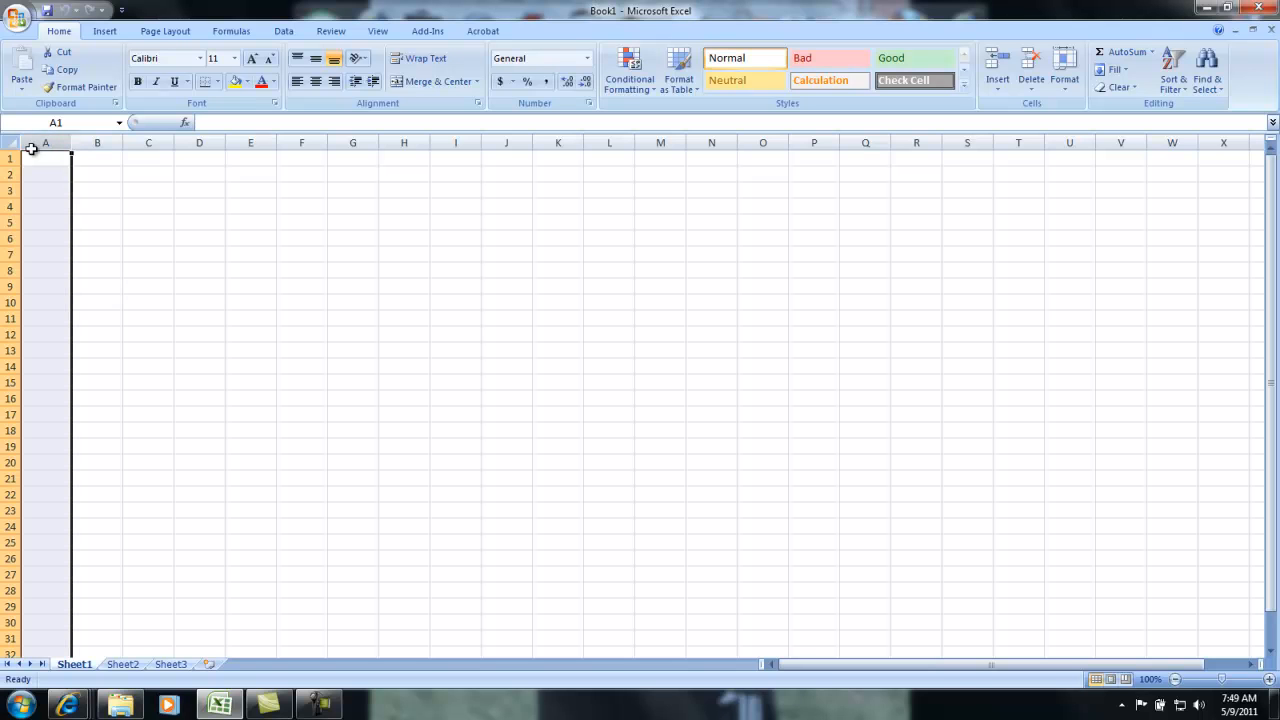
pyautogui.click(8, 160)
pyautogui.click(41, 140)
pyautogui.click(5, 160)
pyautogui.click(53, 201)
pyautogui.click(48, 164)
pyautogui.click(47, 184)
pyautogui.click(45, 158)
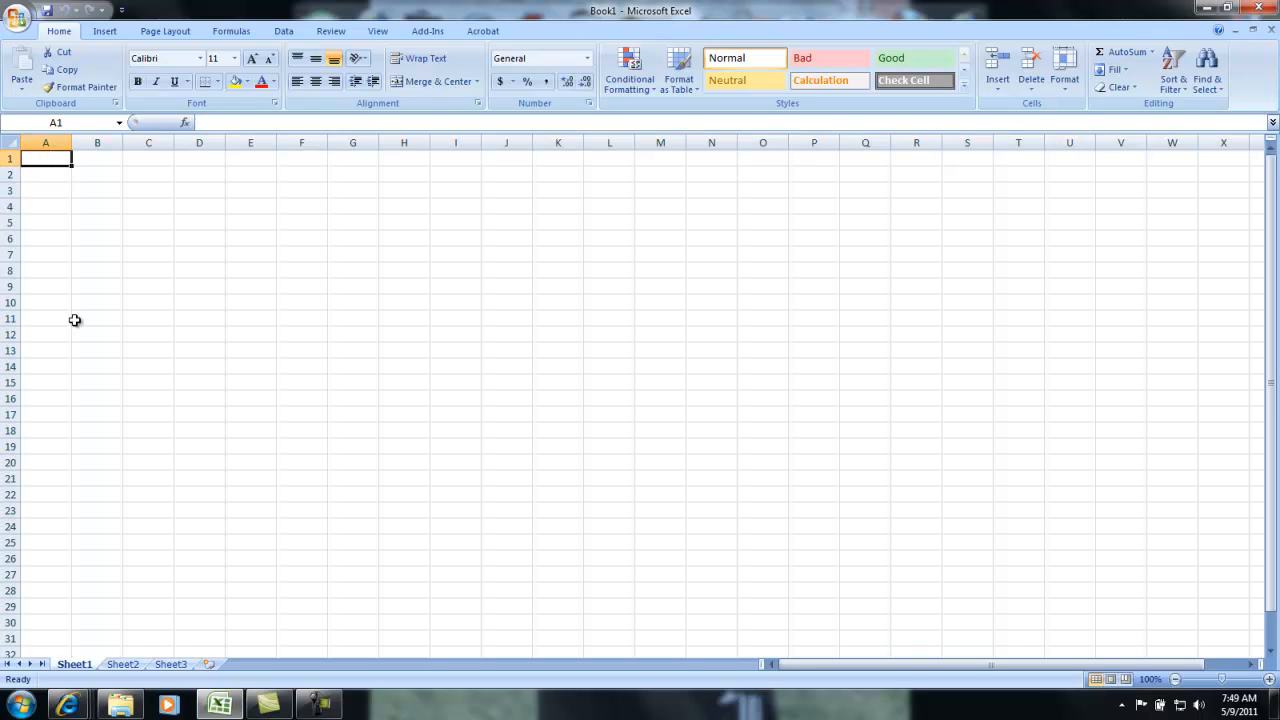
# - Enter the column headings Player in cell A3 and Team in cell B3
pyautogui.press('Down')
pyautogui.press('Down')
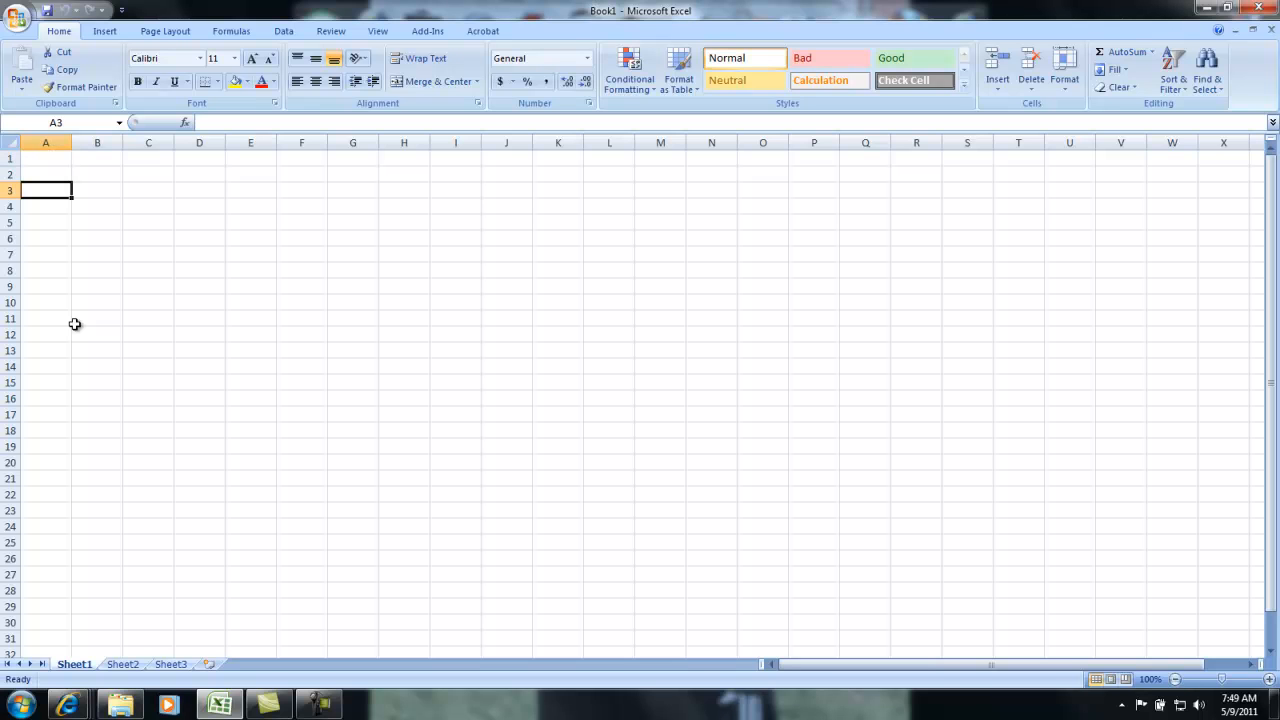
pyautogui.write('Play')
pyautogui.press('Right')
pyautogui.press('Right')
pyautogui.press('Left')
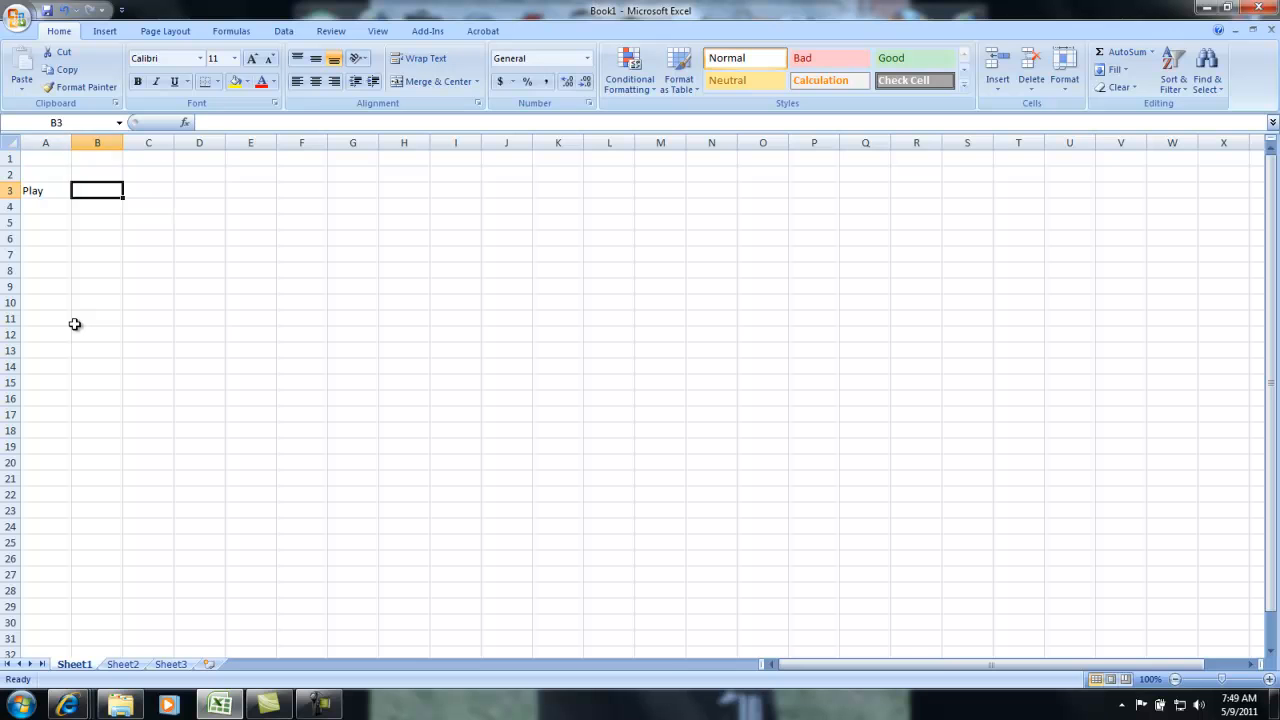
pyautogui.press('Left')
pyautogui.press('F2')
pyautogui.write('er')
pyautogui.press('Tab')
pyautogui.write('Team')
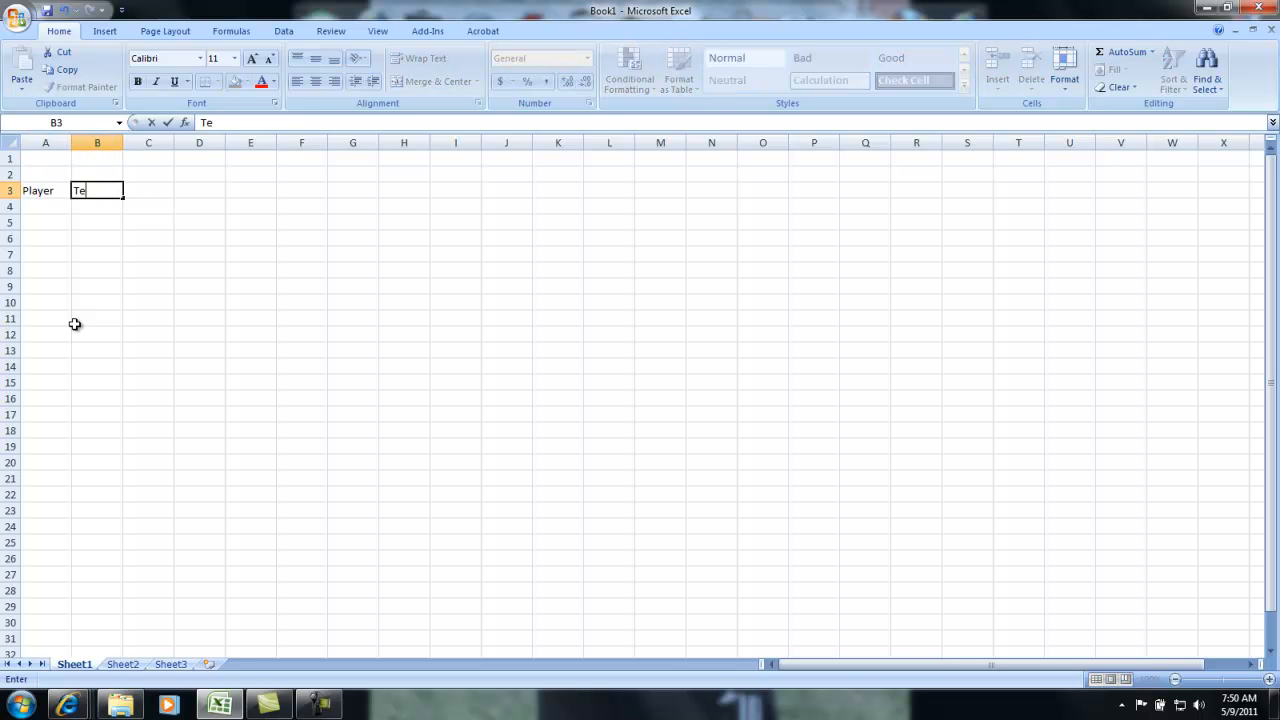
pyautogui.press('Tab')
# - Continue the row 3 headings with Games Played, Points and PPG in cells C3 to E3
pyautogui.write('G')
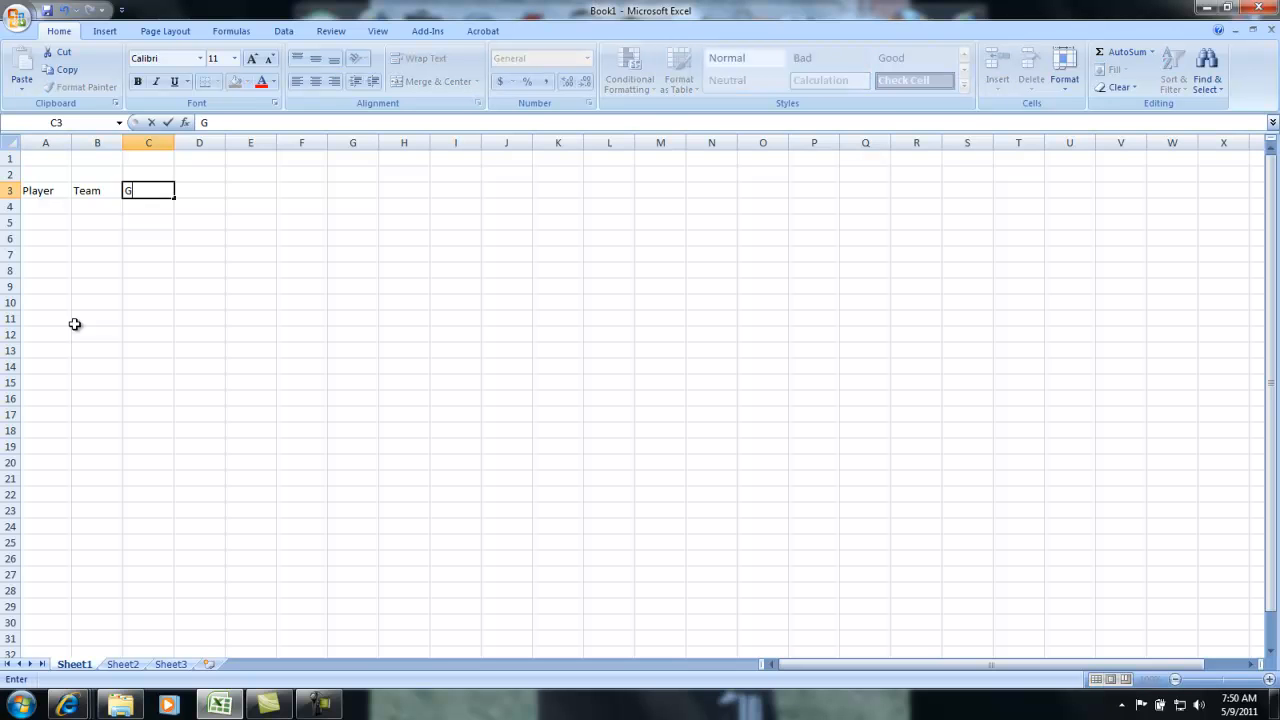
pyautogui.write('ames Played')
pyautogui.press('Tab')
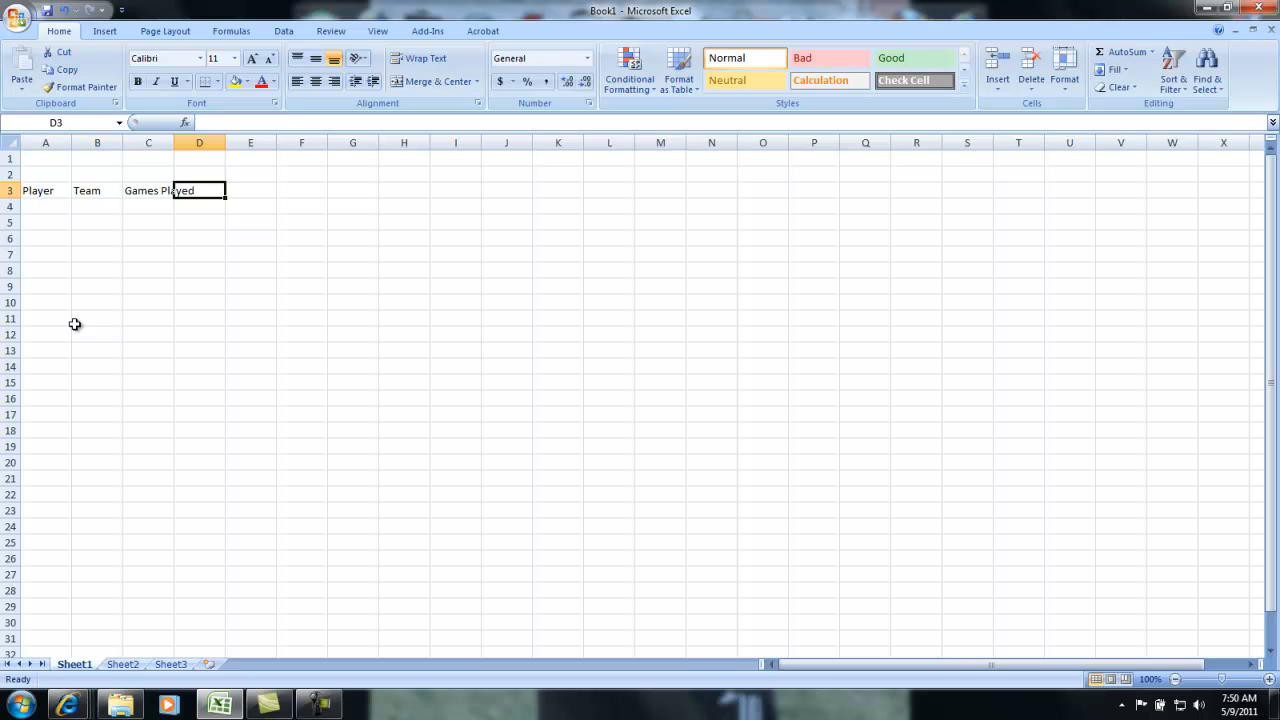
pyautogui.write('Points')
pyautogui.press('Tab')
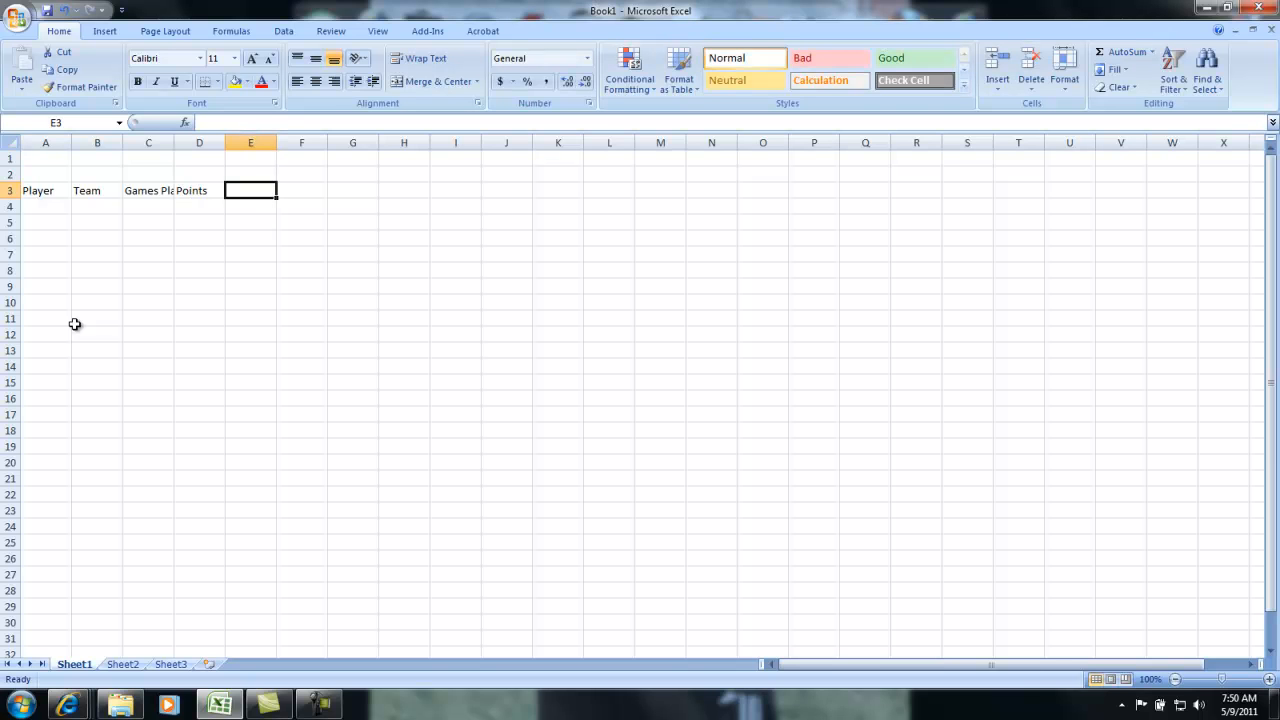
pyautogui.write('PPG')
pyautogui.press('Tab')
# - Add the headings Assists, APG, Rebounds and RPG in cells F3 to I3
pyautogui.write('Assi')
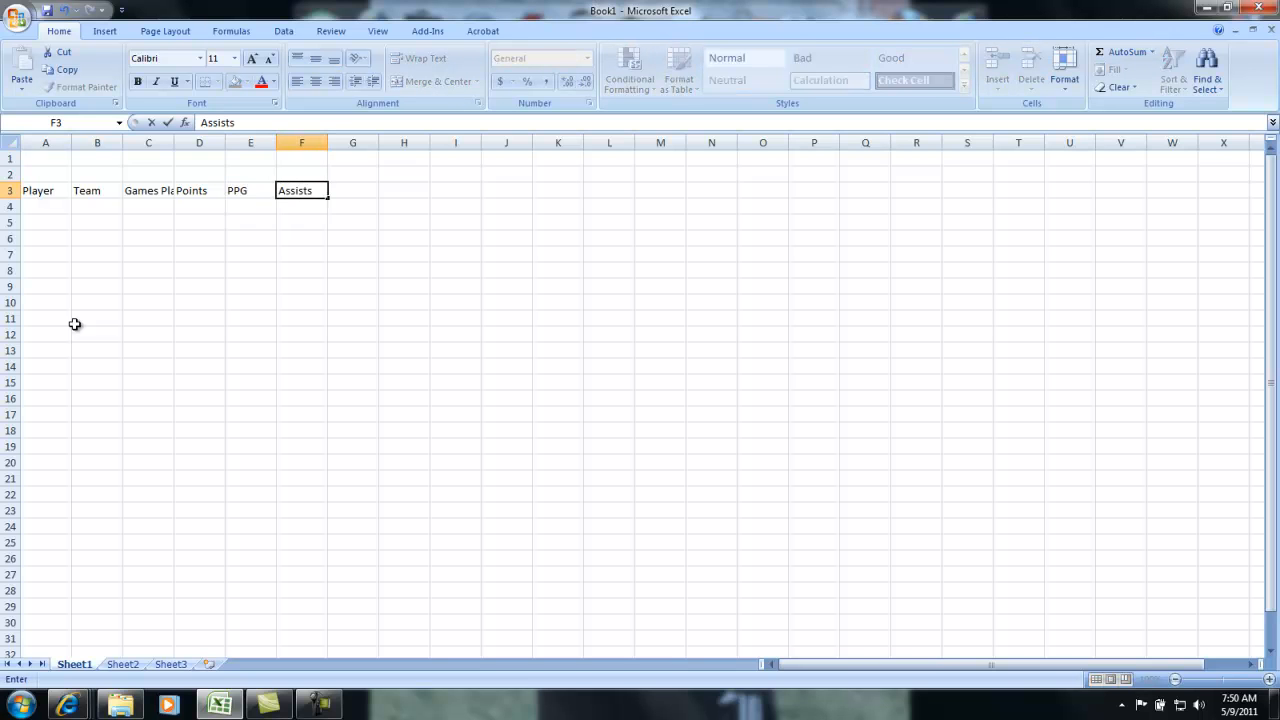
pyautogui.press('Tab')
pyautogui.write('APG')
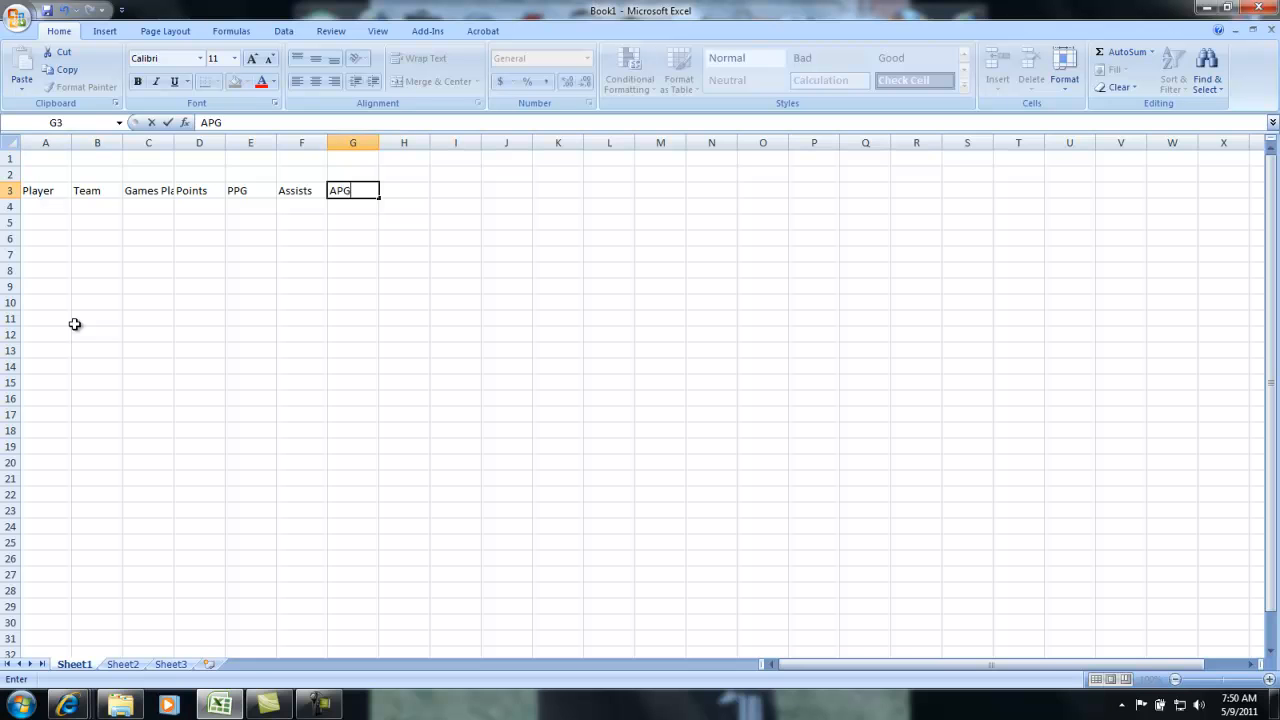
pyautogui.press('Tab')
pyautogui.write('Re')
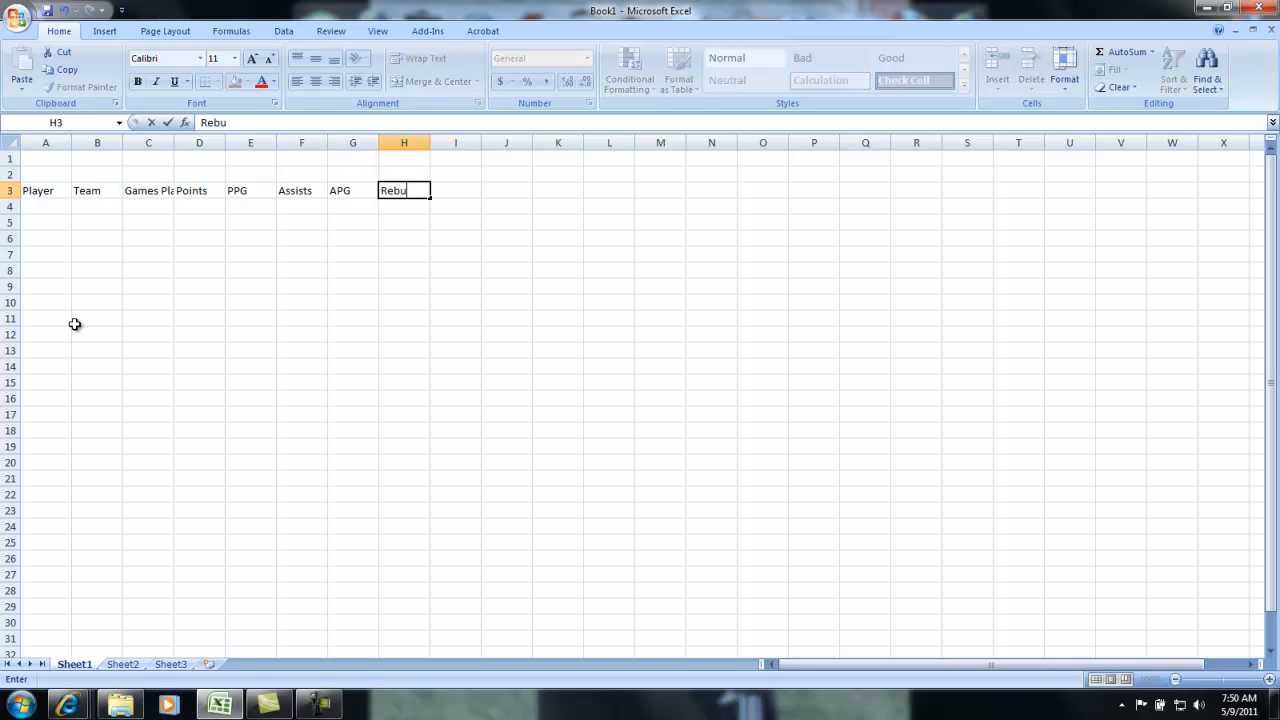
pyautogui.press('Tab')
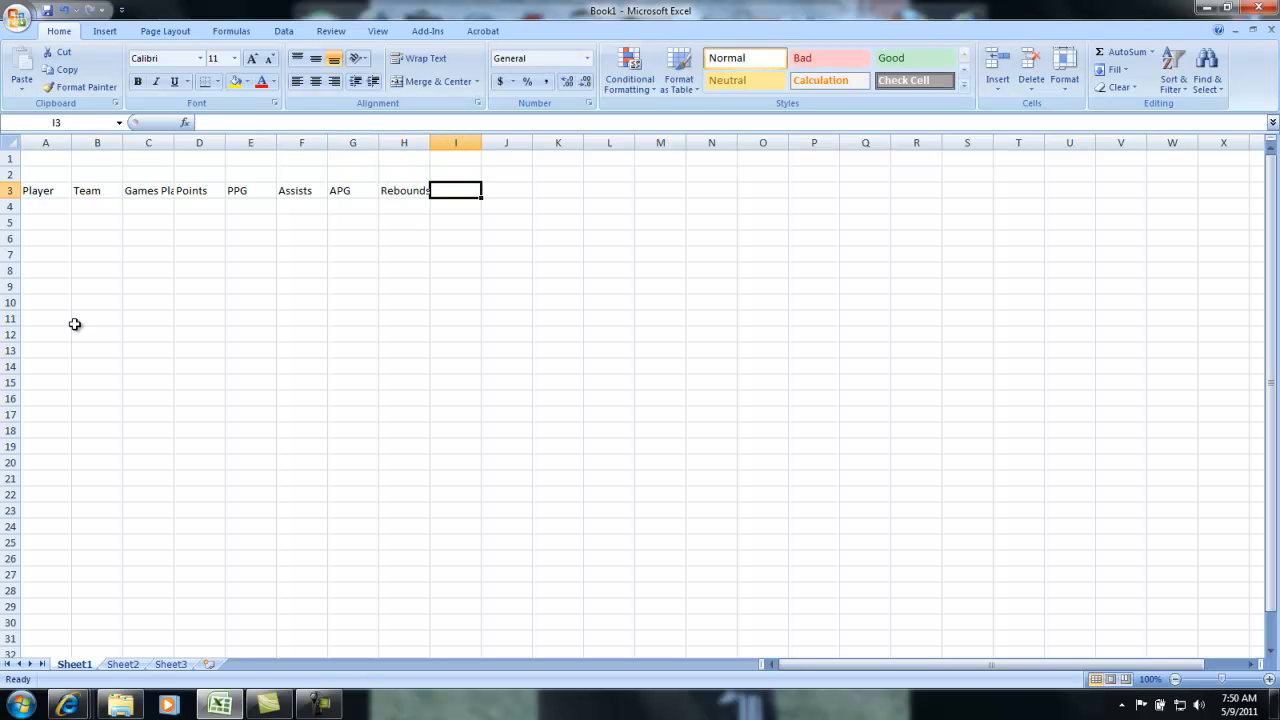
pyautogui.write('RPG')
pyautogui.press('Tab')
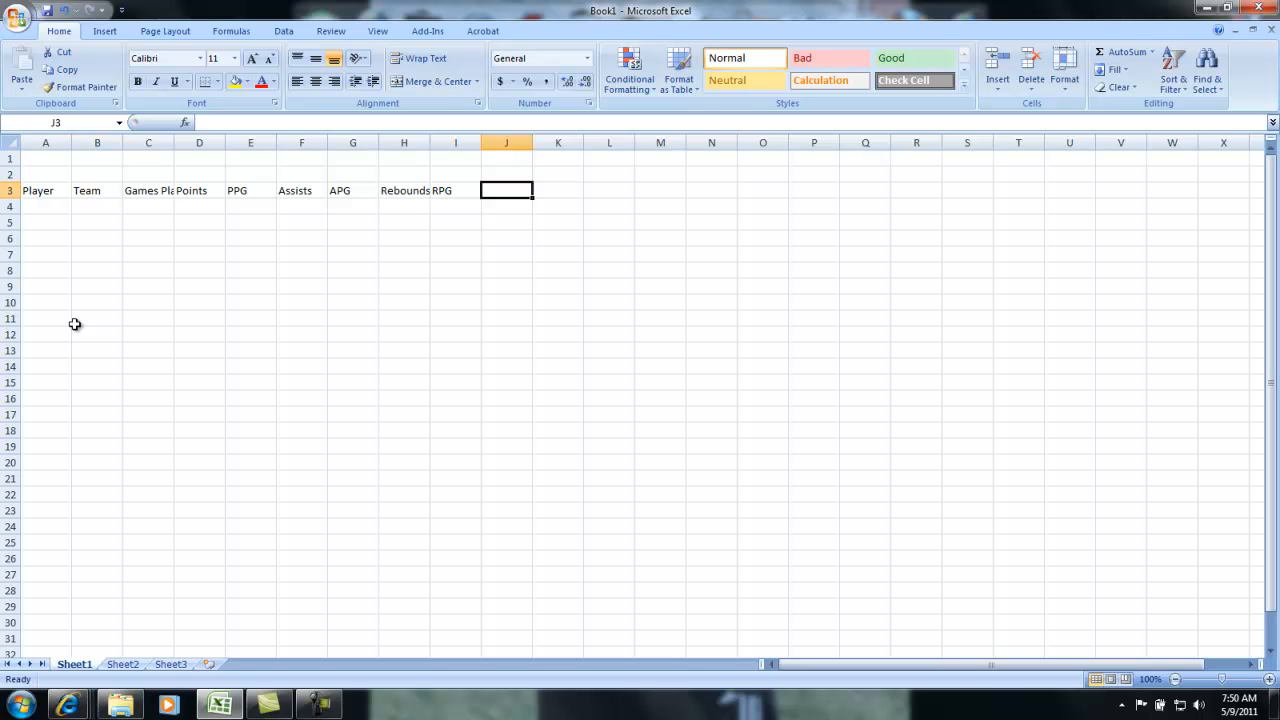
# - Complete the heading row with FT Made, FT Att and FT % in cells J3 to L3
pyautogui.write('FT Made')
pyautogui.press('Tab')
pyautogui.write('F')
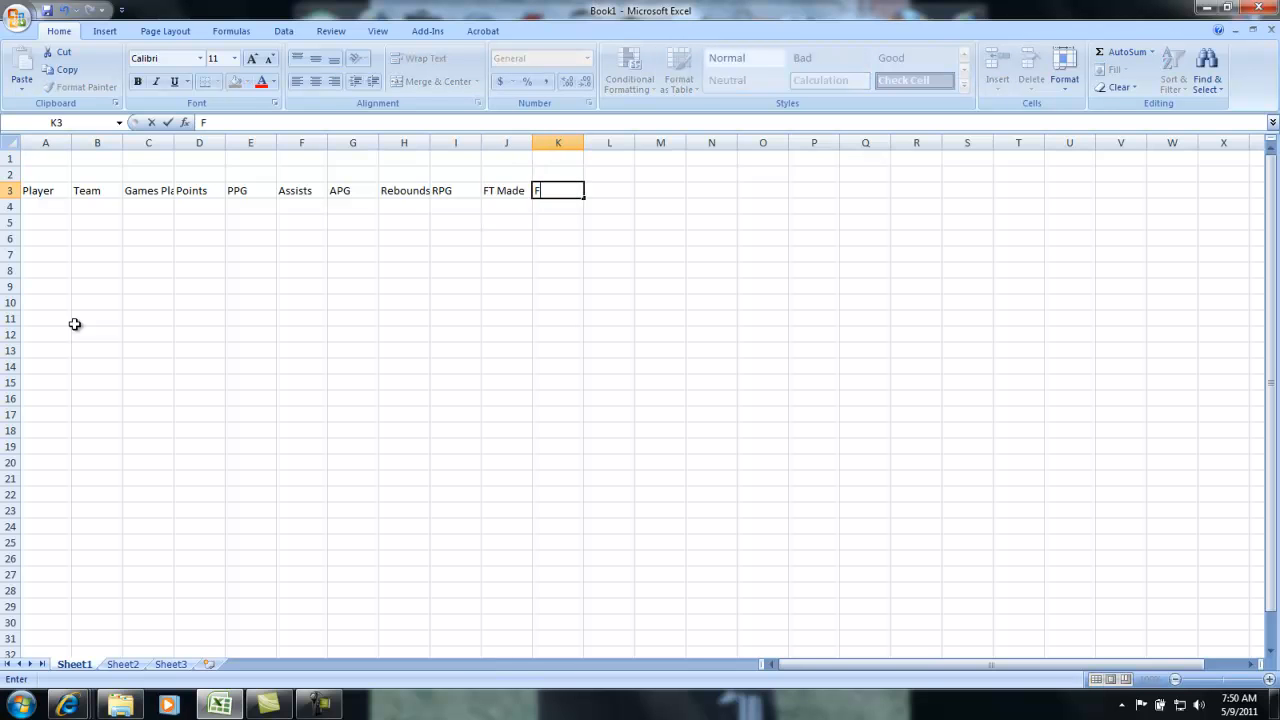
pyautogui.press('Tab')
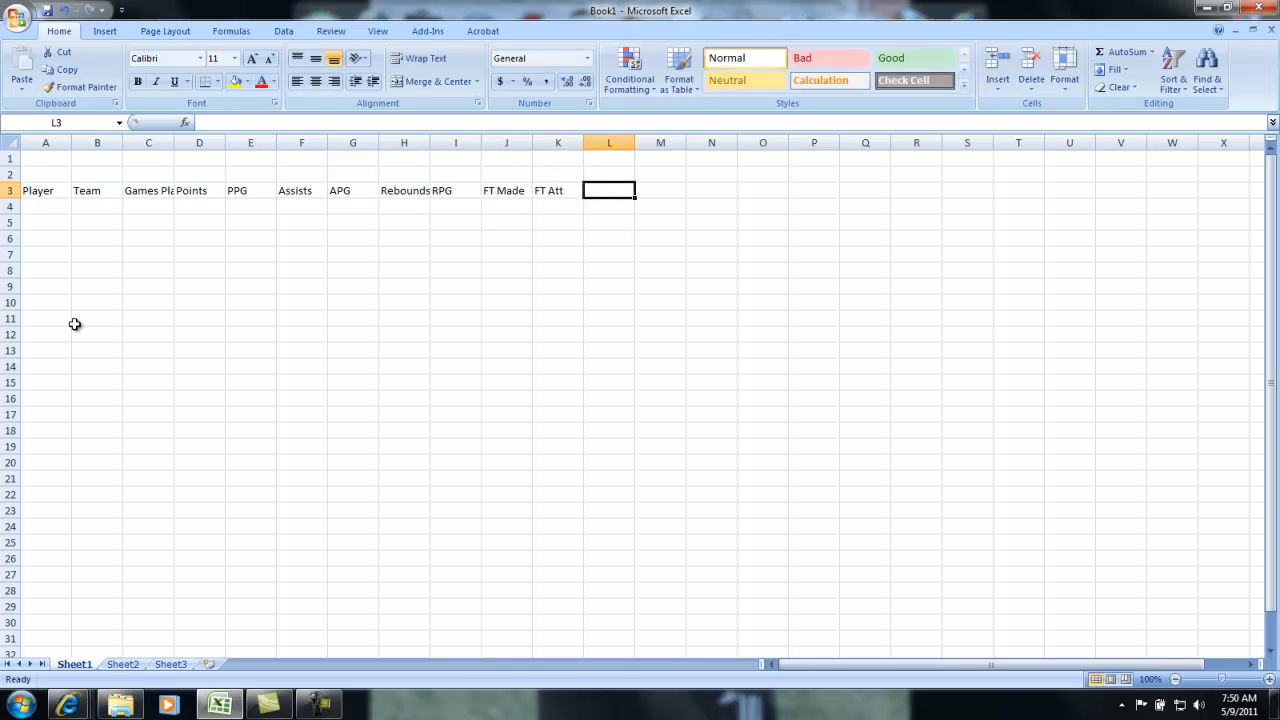
pyautogui.write('FT %')
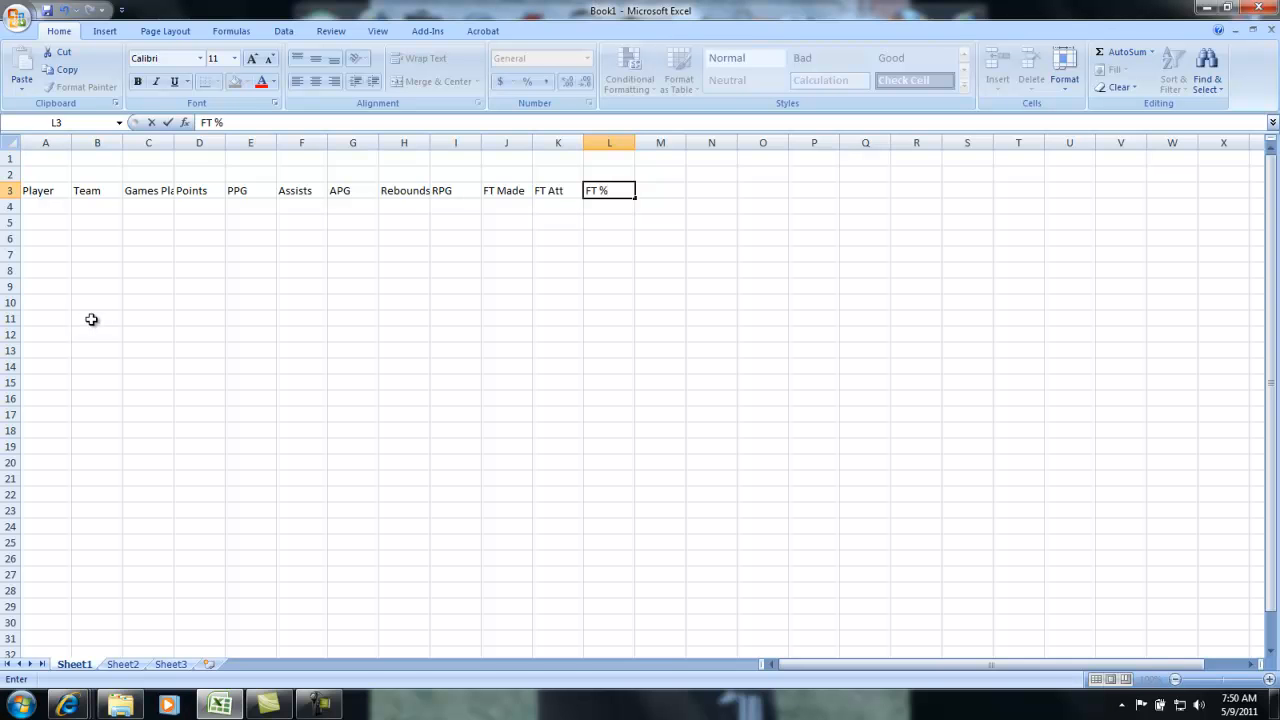
pyautogui.click(104, 287)
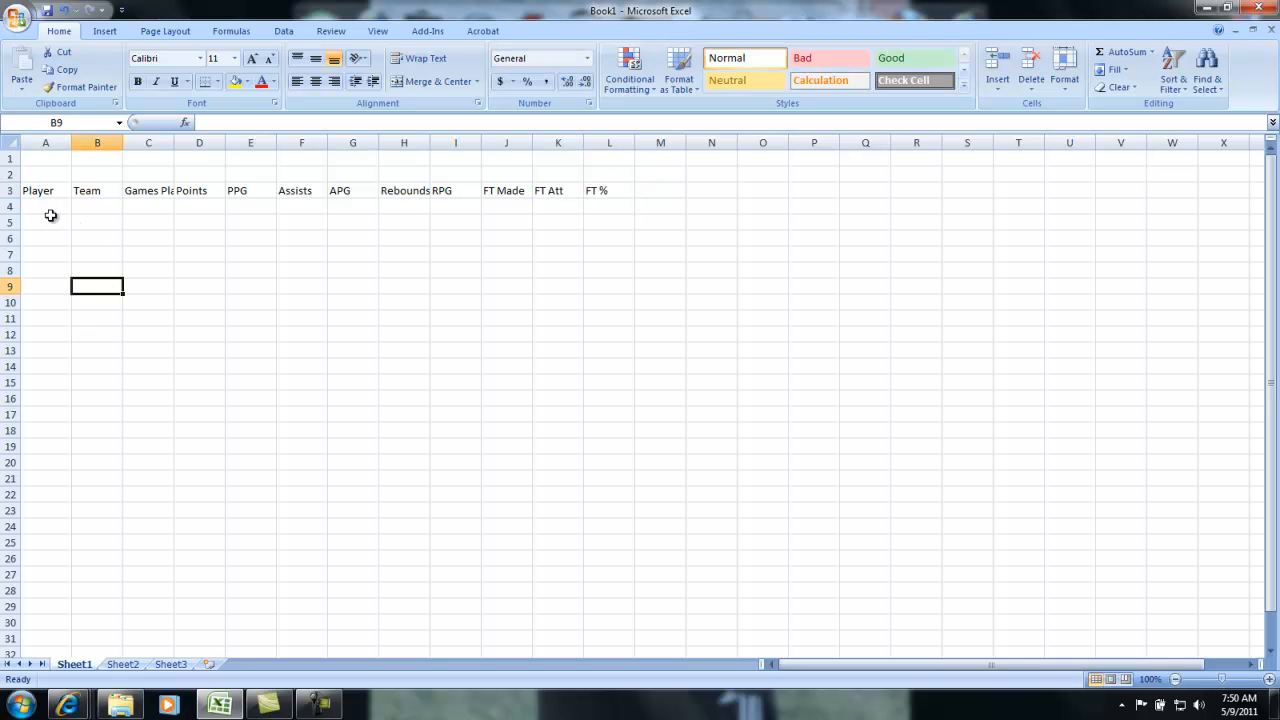
pyautogui.click(147, 218)
pyautogui.click(38, 211)
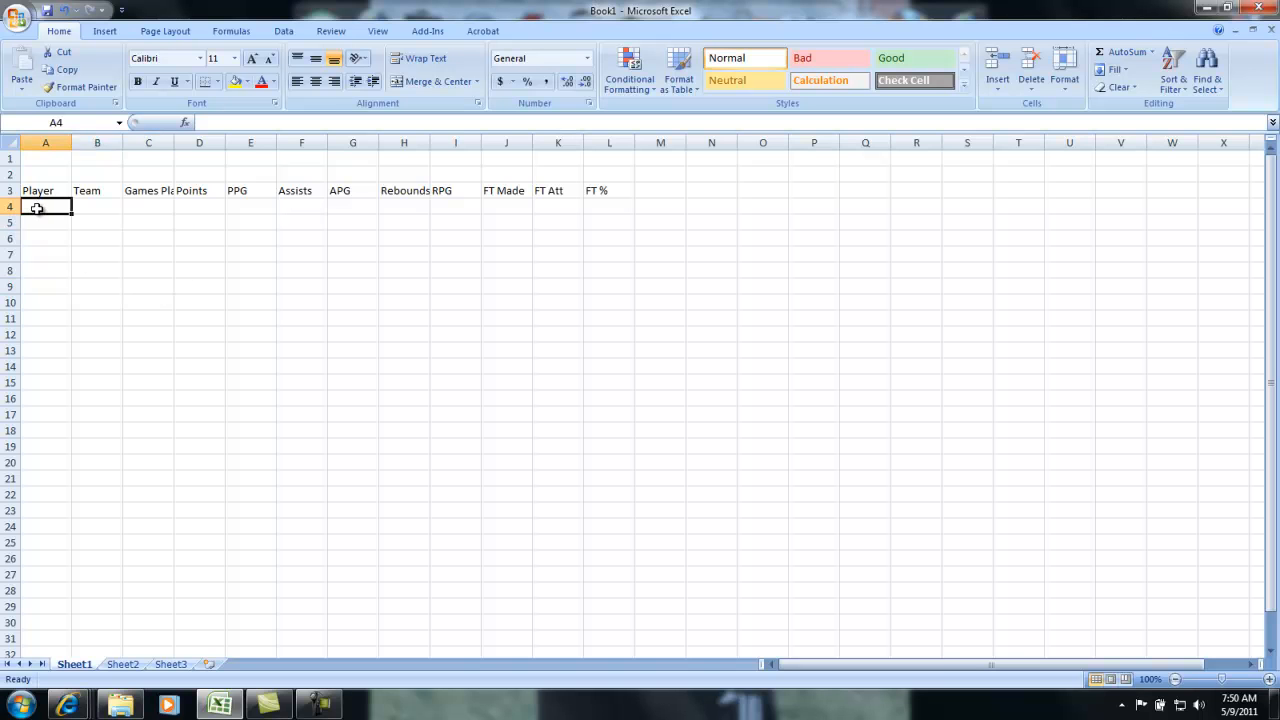
pyautogui.click(82, 272)
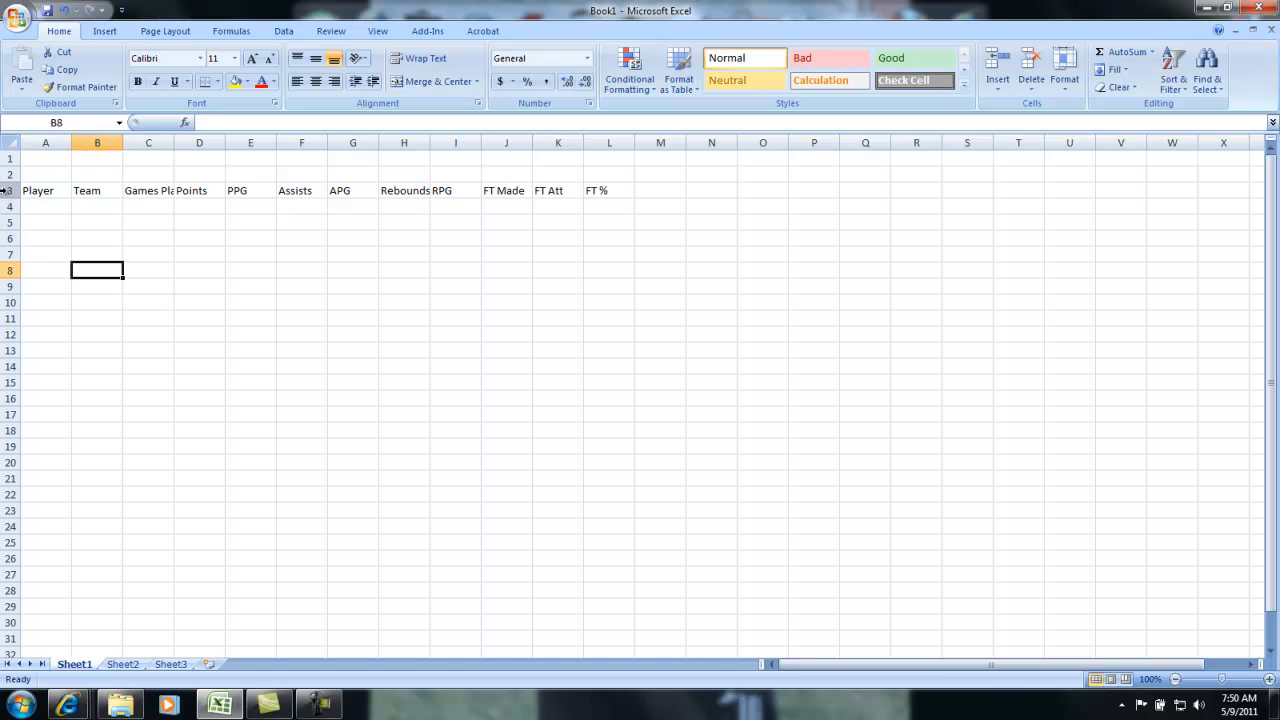
# - Format the headings in A3 to L3 as bold with a font size of 12
pyautogui.moveTo(51, 191); pyautogui.dragTo(606, 186)
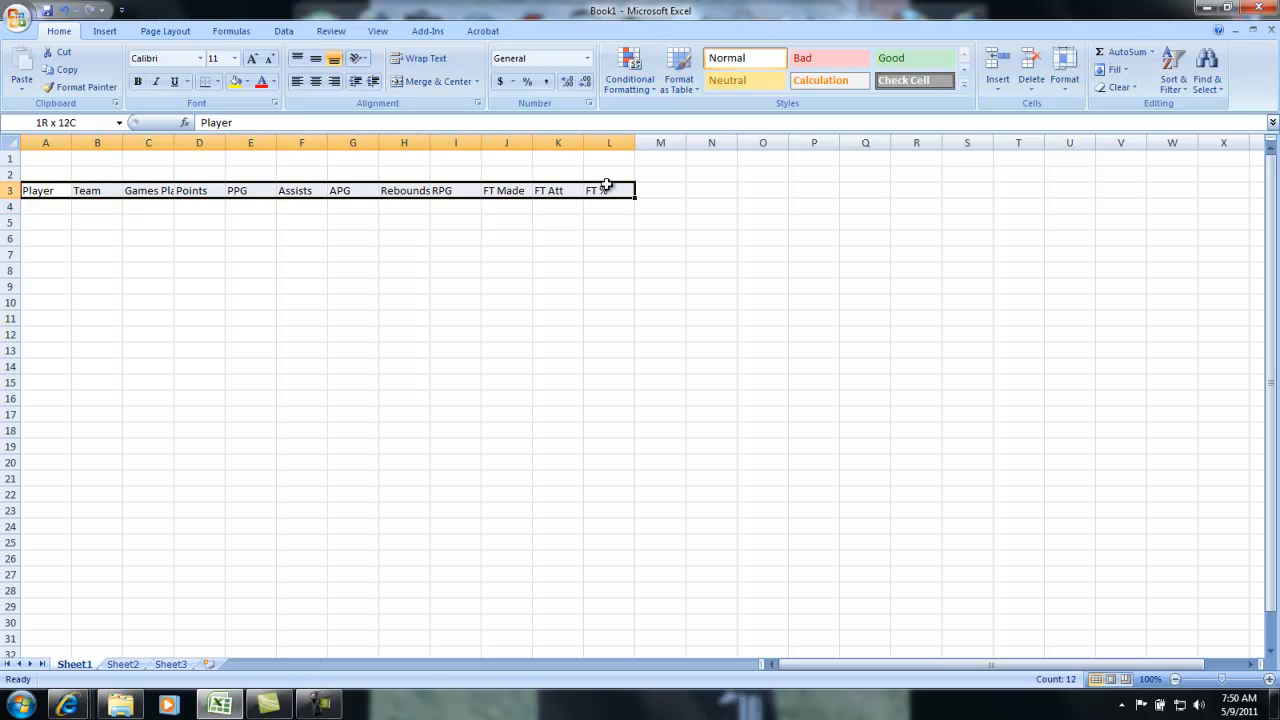
pyautogui.click(234, 58)
pyautogui.click(220, 130)
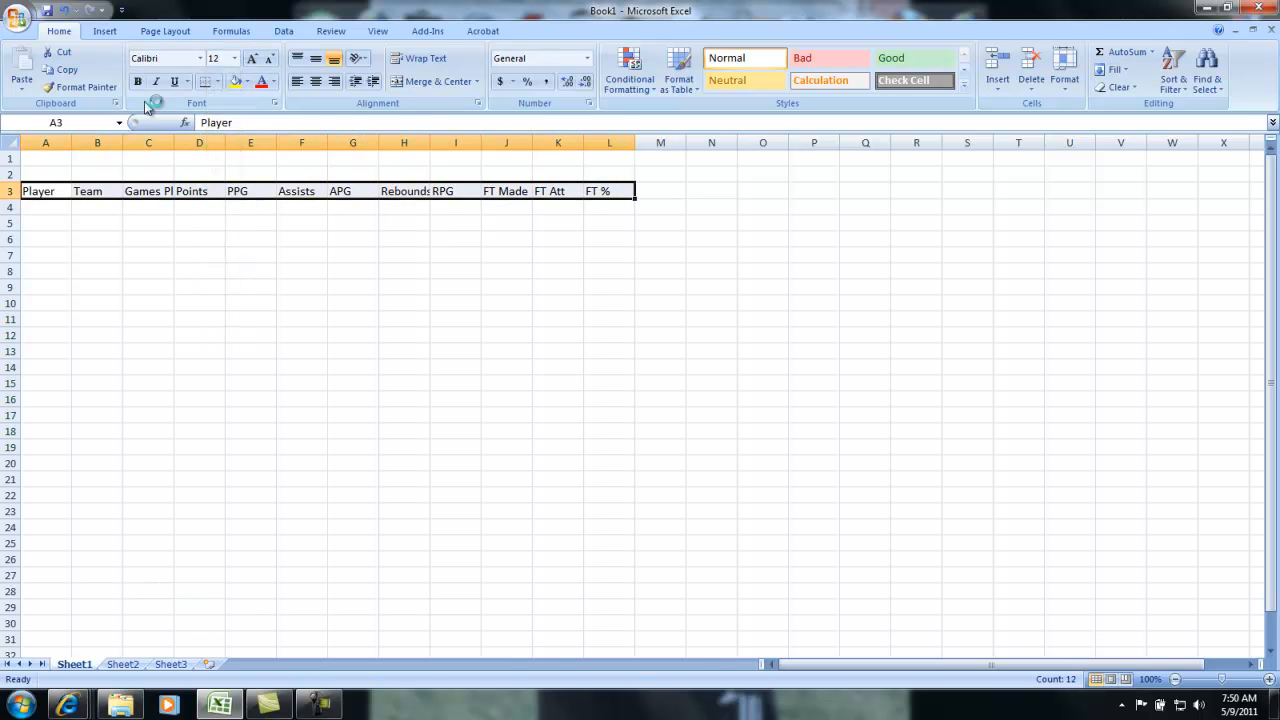
pyautogui.click(139, 82)
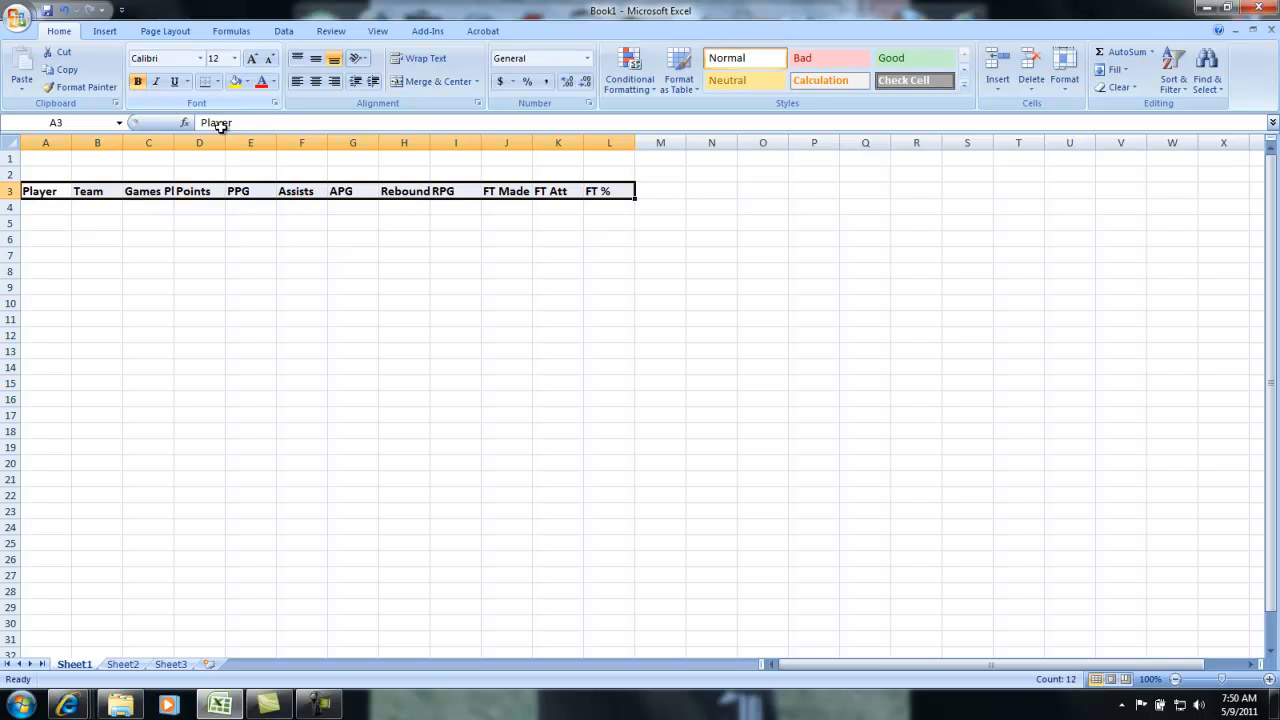
pyautogui.click(320, 705)
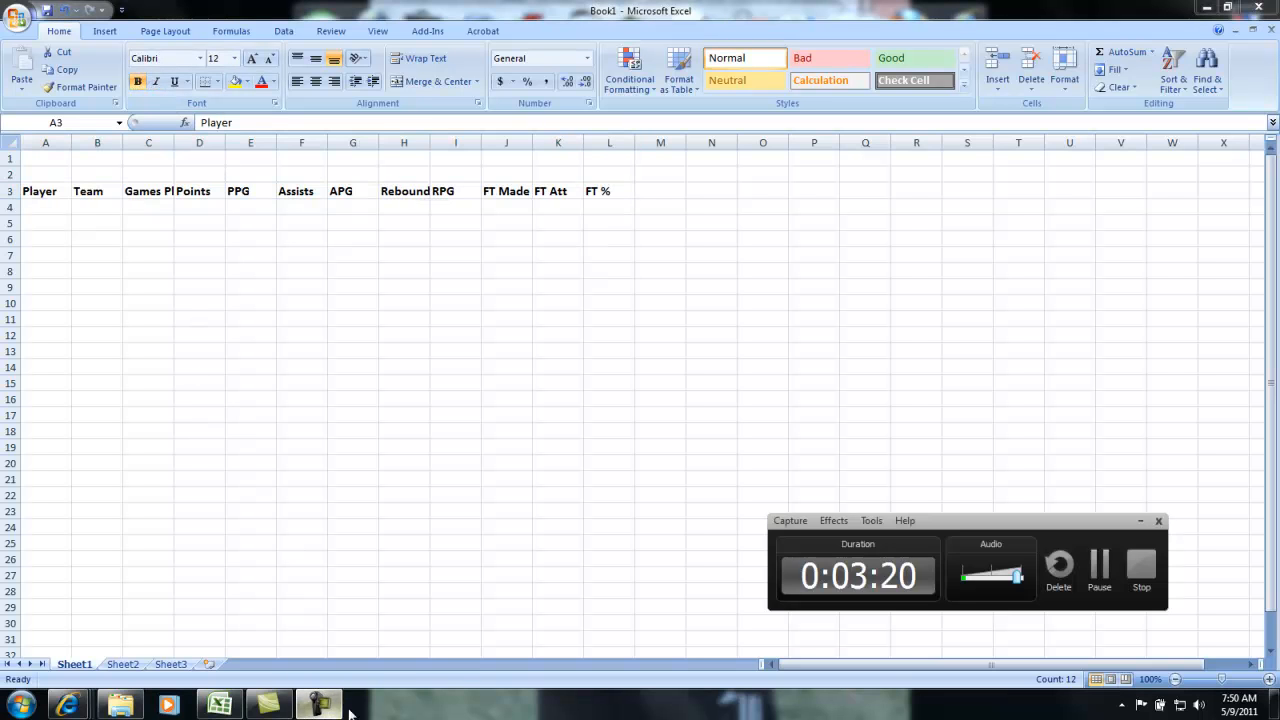
pyautogui.click(1100, 566)
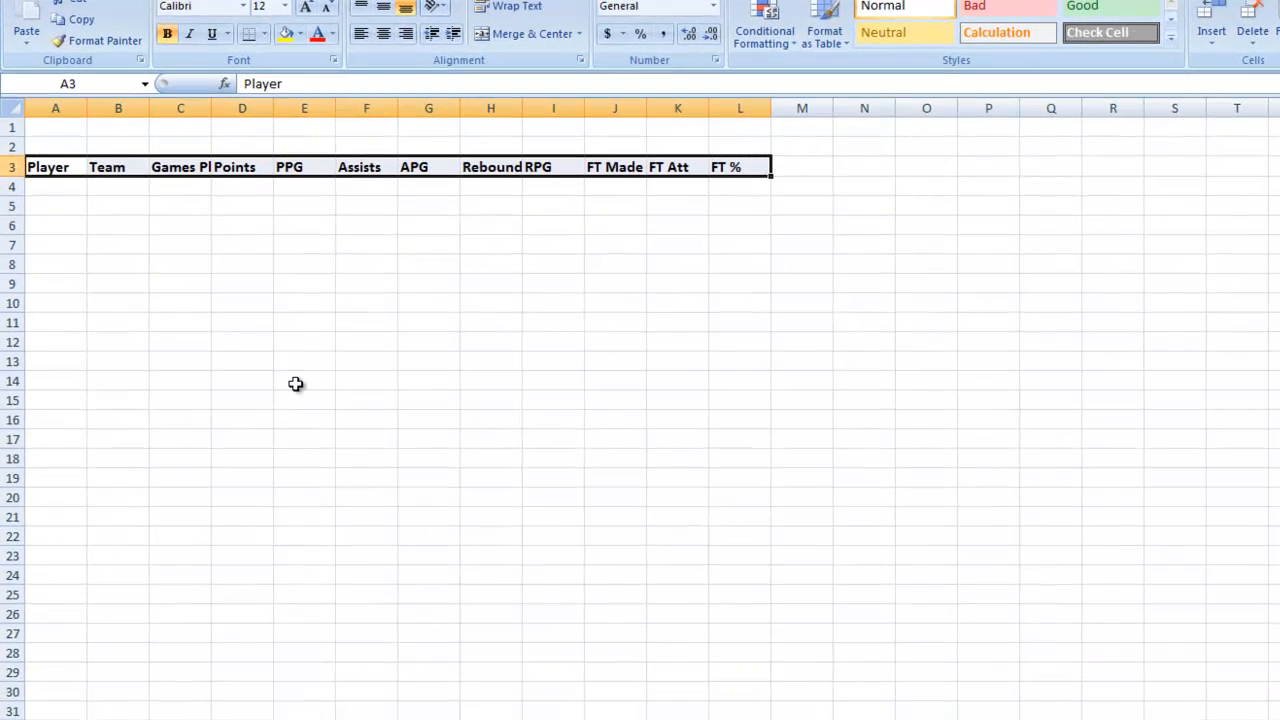
pyautogui.click(62, 184)
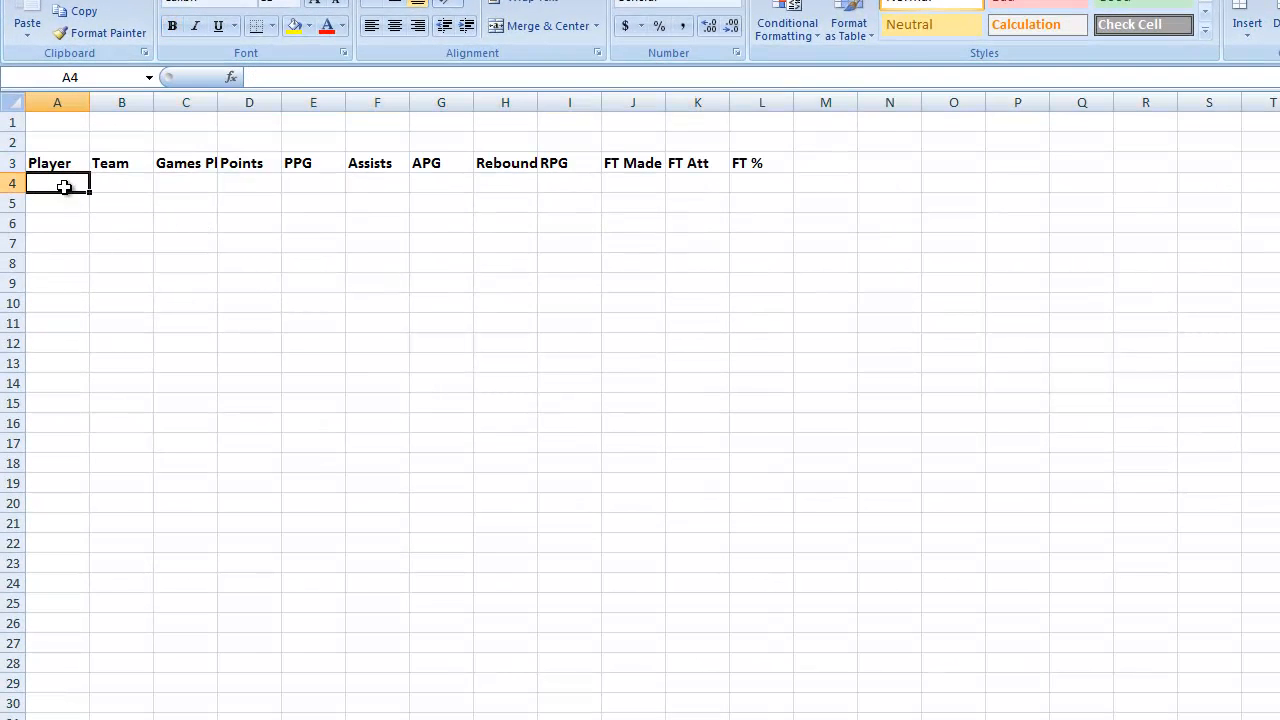
pyautogui.click(208, 163)
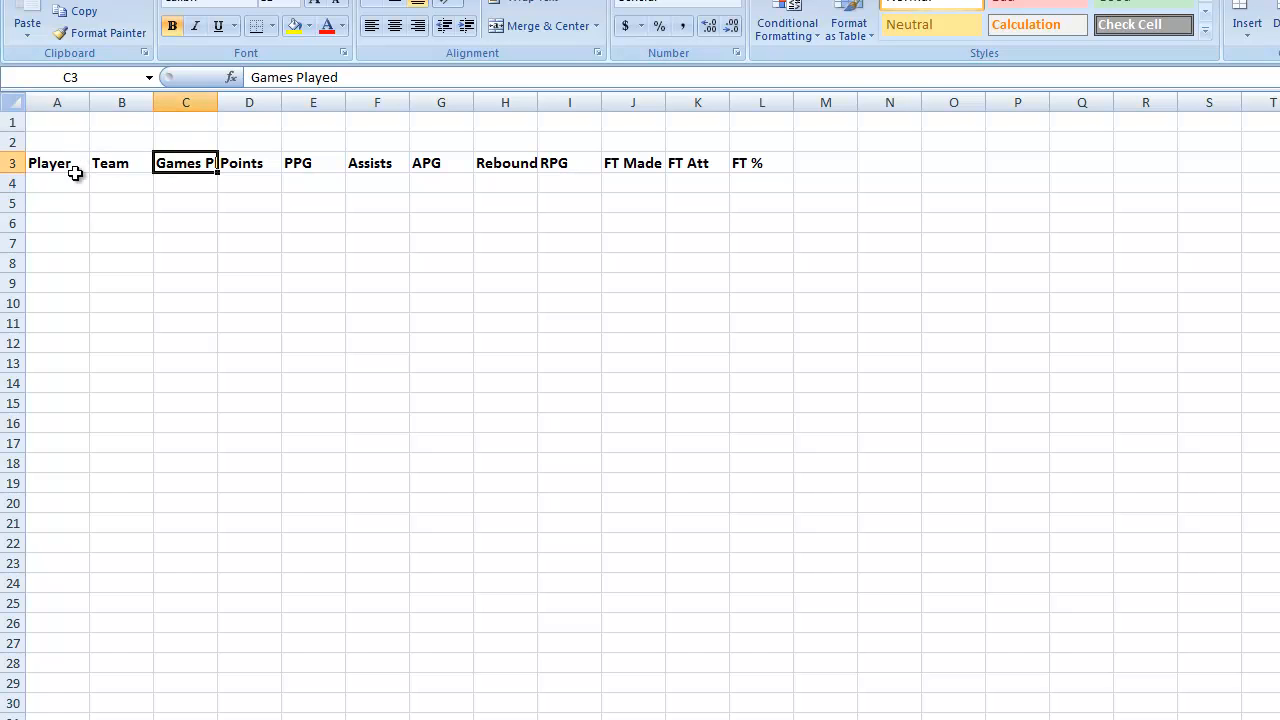
pyautogui.click(110, 163)
pyautogui.click(70, 165)
# - Rotate the text of the headings in C3 to L3 to a 45 degree orientation
pyautogui.moveTo(177, 163); pyautogui.dragTo(748, 163)
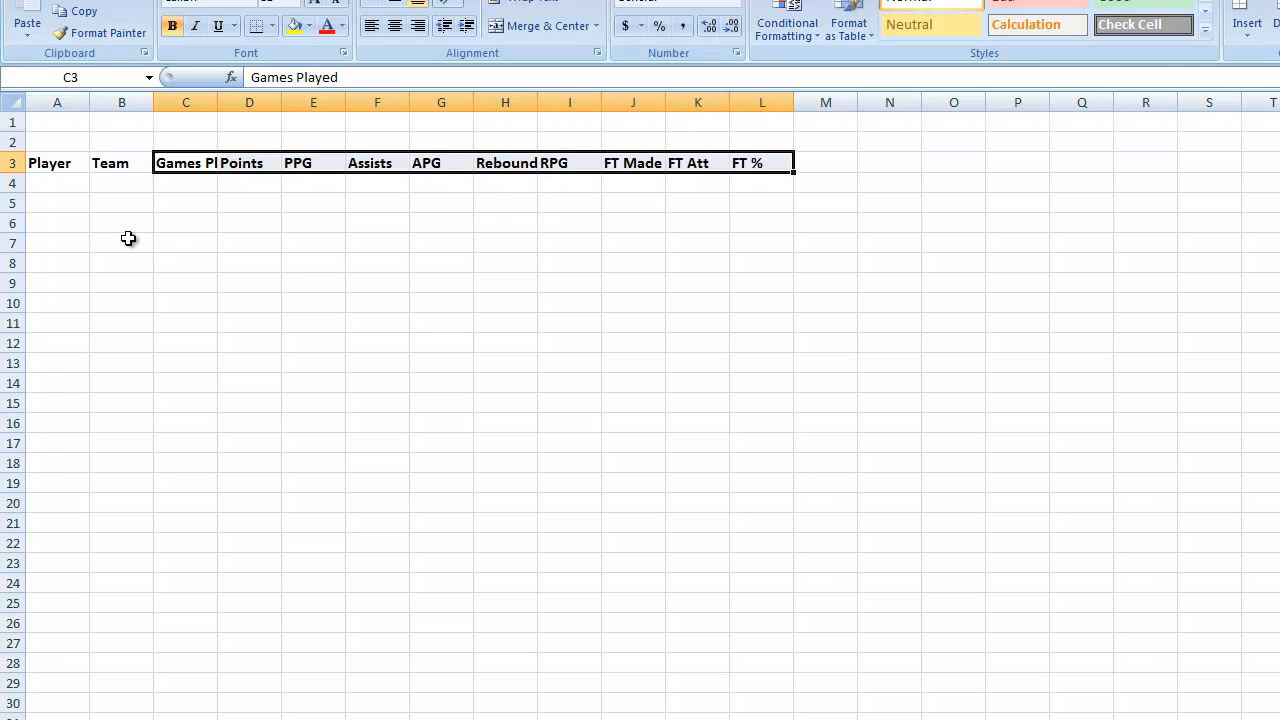
pyautogui.rightClick(181, 160)
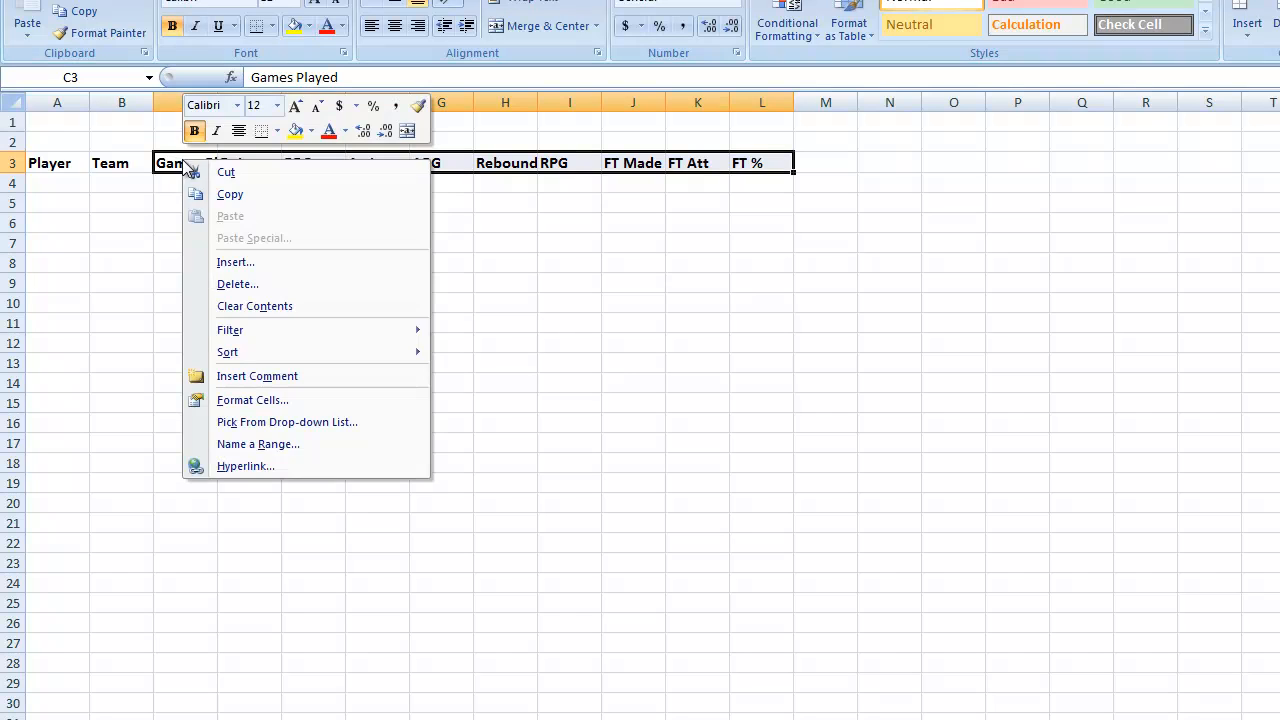
pyautogui.click(259, 400)
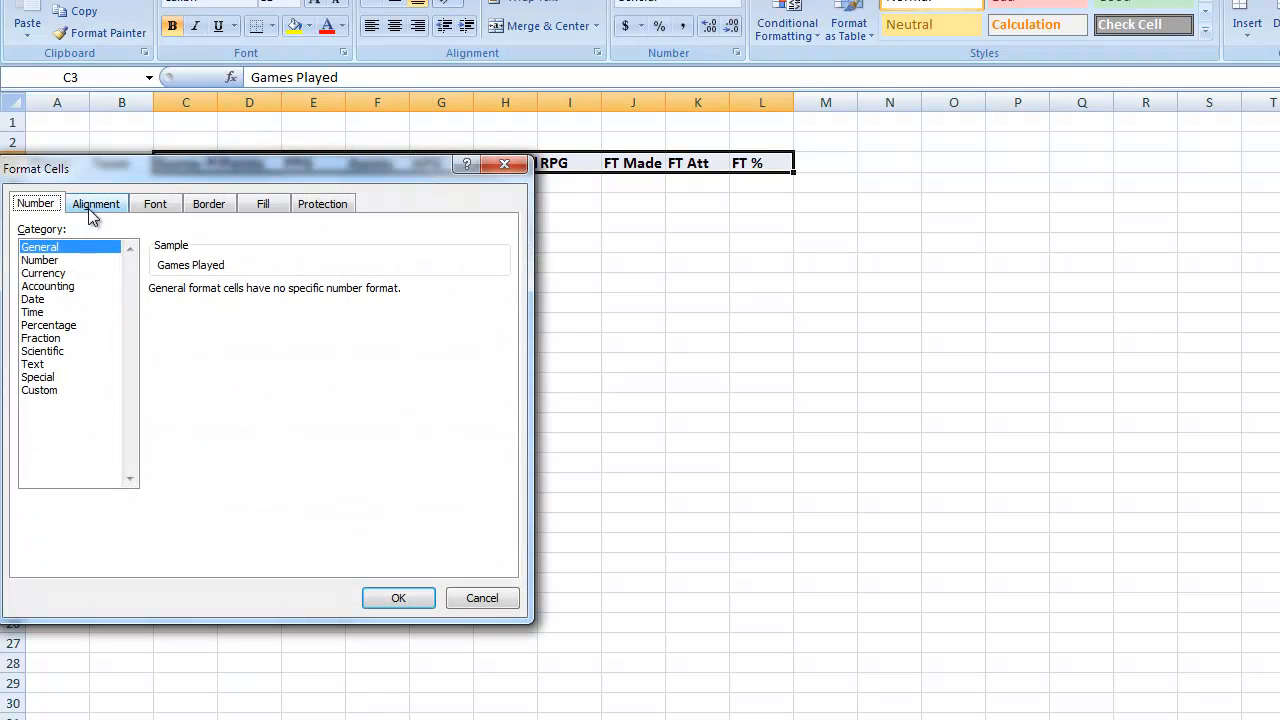
pyautogui.click(92, 208)
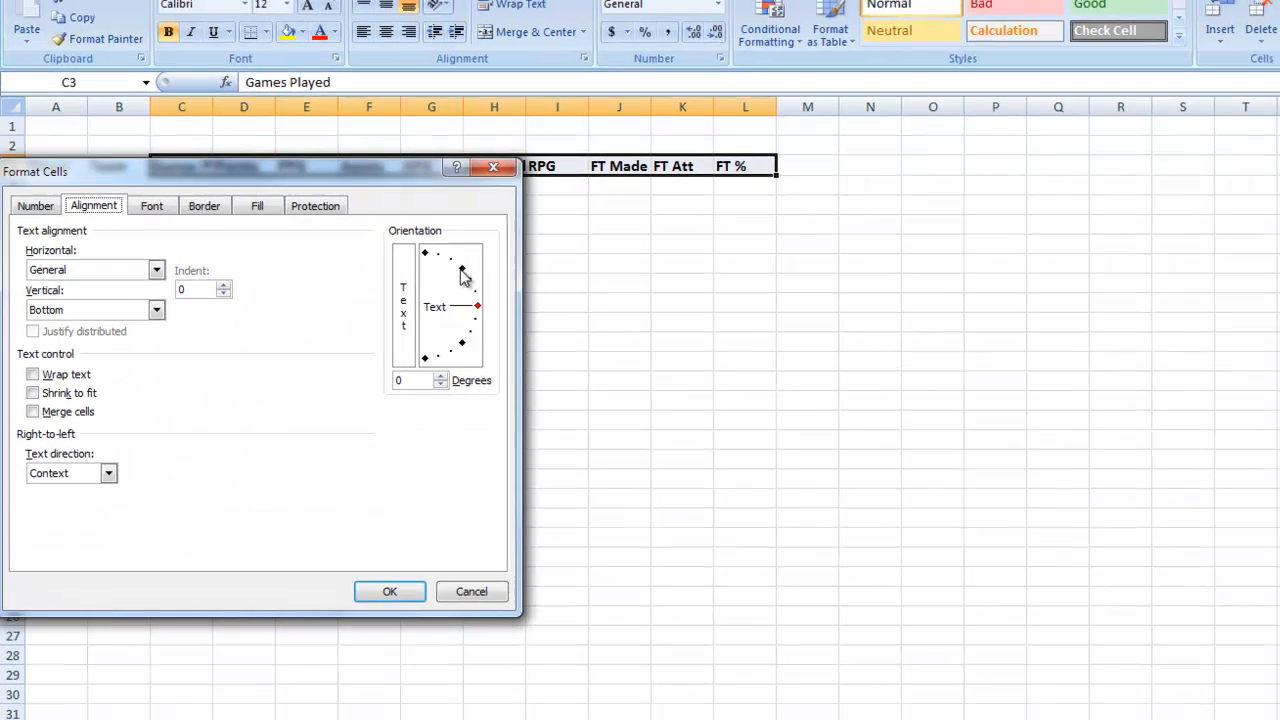
pyautogui.click(472, 268)
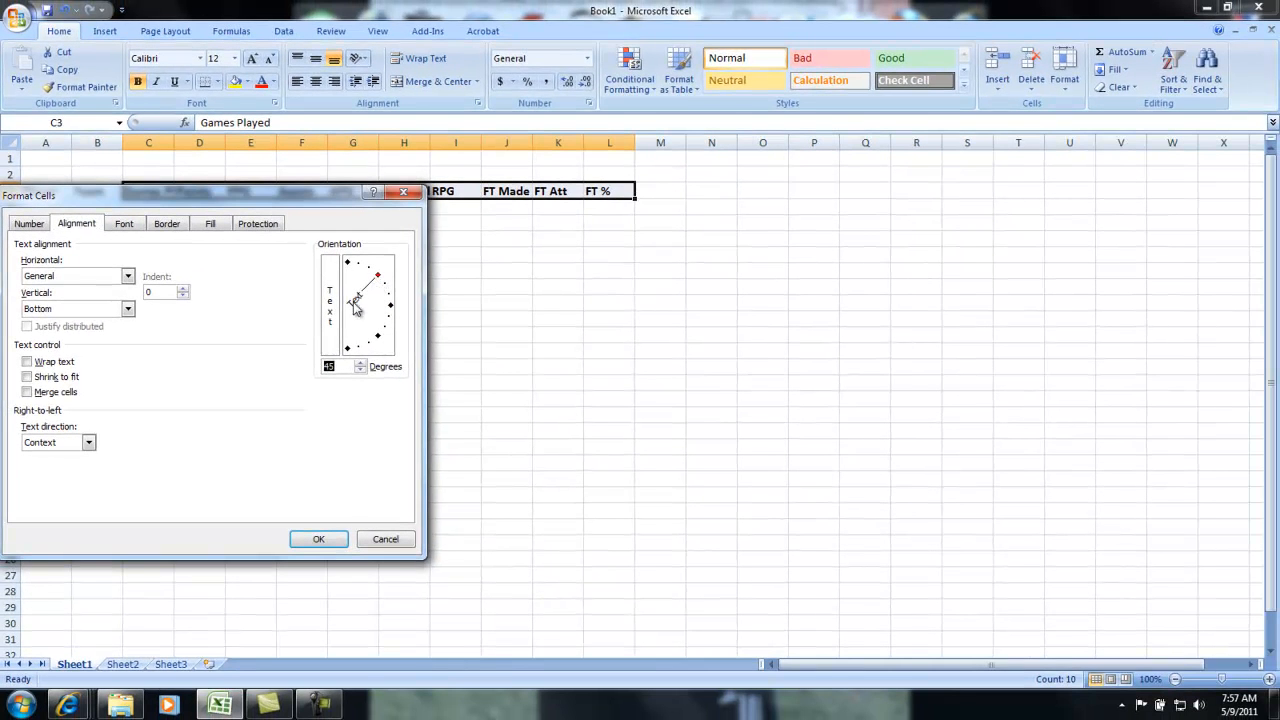
pyautogui.click(316, 539)
pyautogui.click(121, 345)
# - Fill the heading cells A3 to L3 with light grey and apply all borders to them
pyautogui.moveTo(32, 228); pyautogui.dragTo(600, 246)
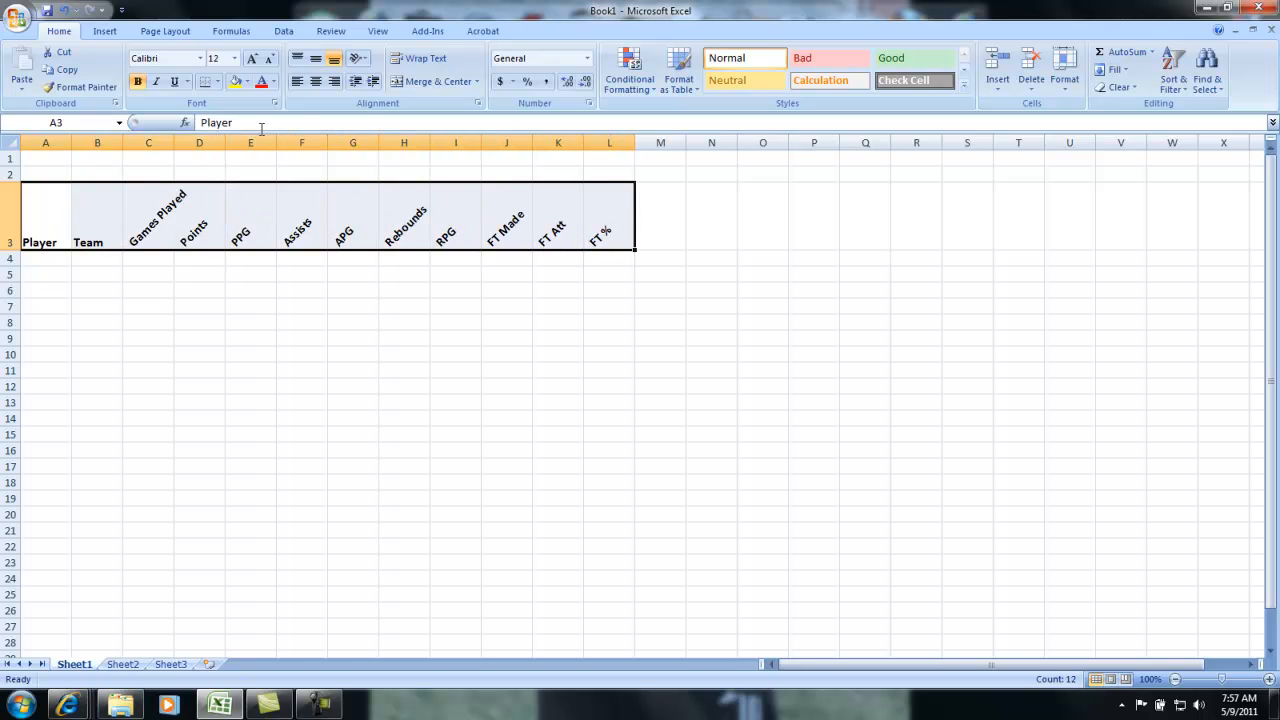
pyautogui.click(247, 82)
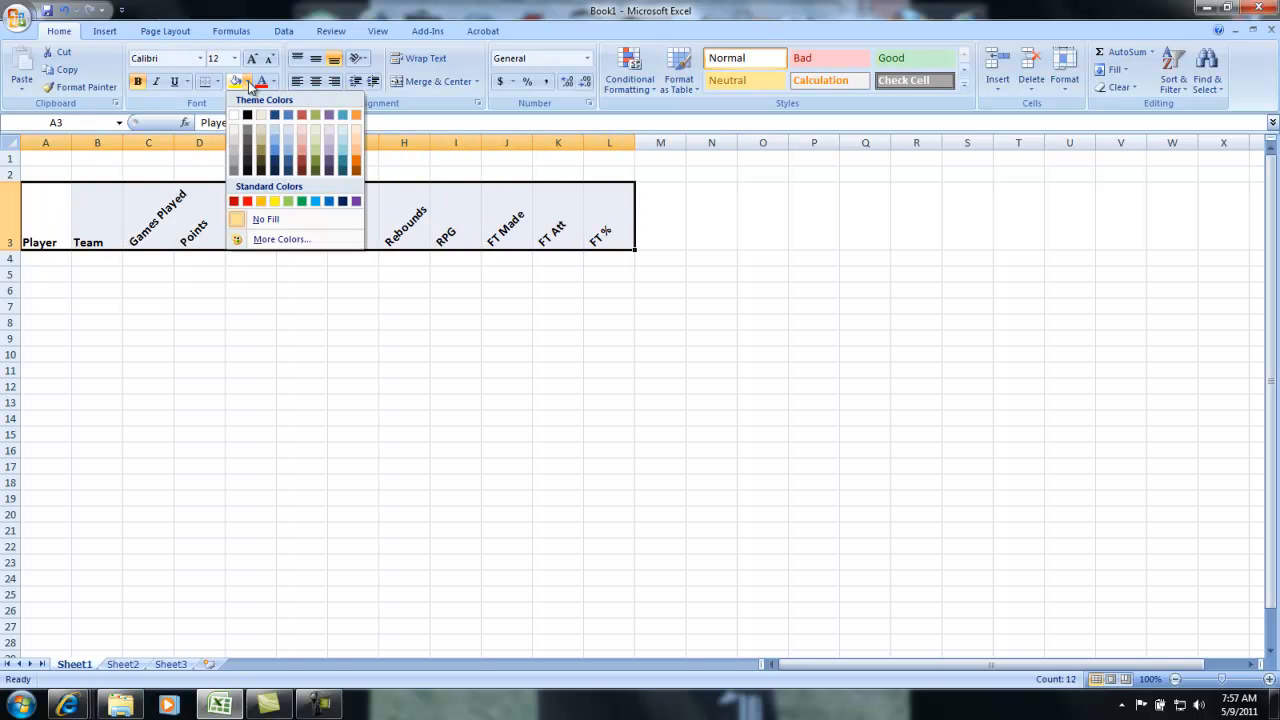
pyautogui.click(235, 158)
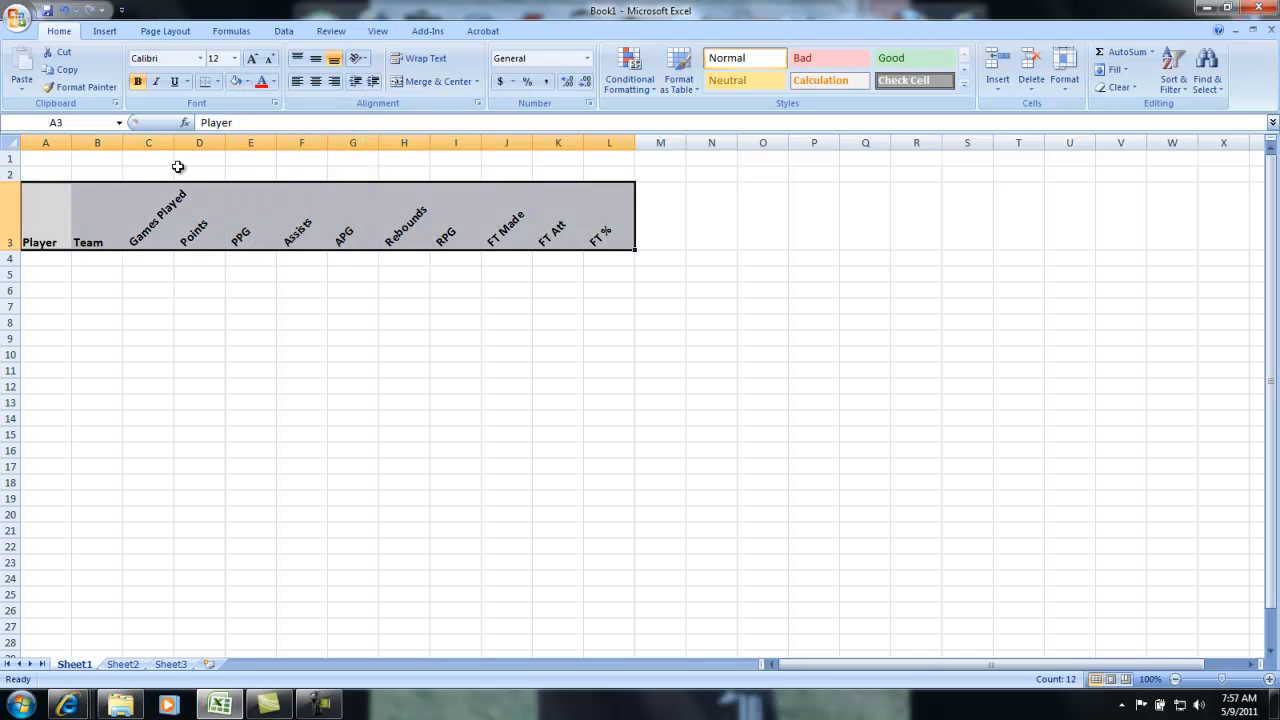
pyautogui.click(218, 82)
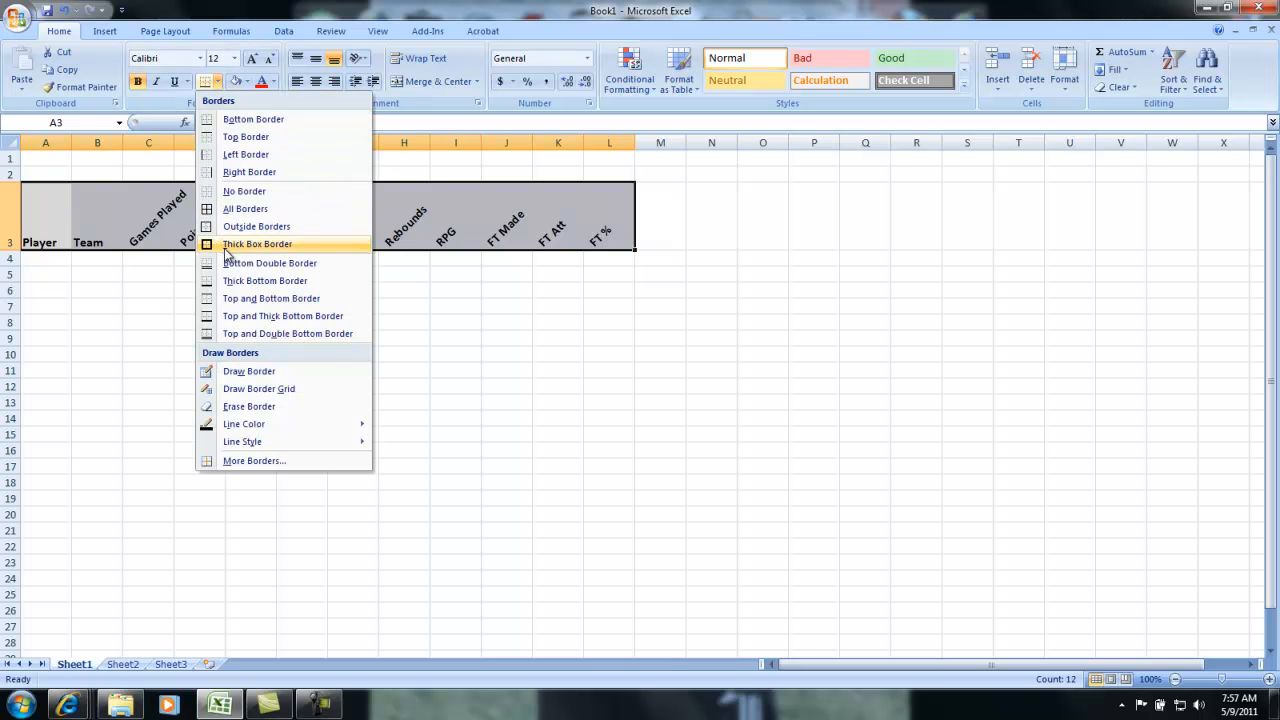
pyautogui.click(232, 209)
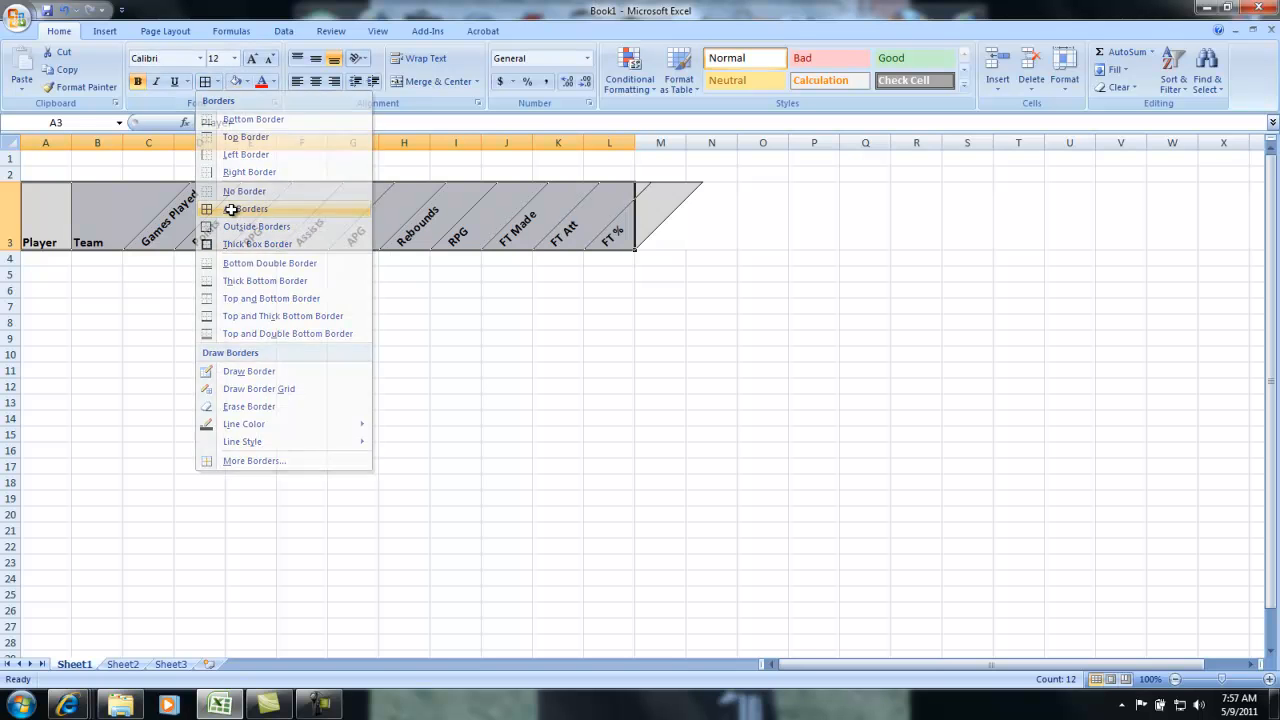
pyautogui.click(100, 290)
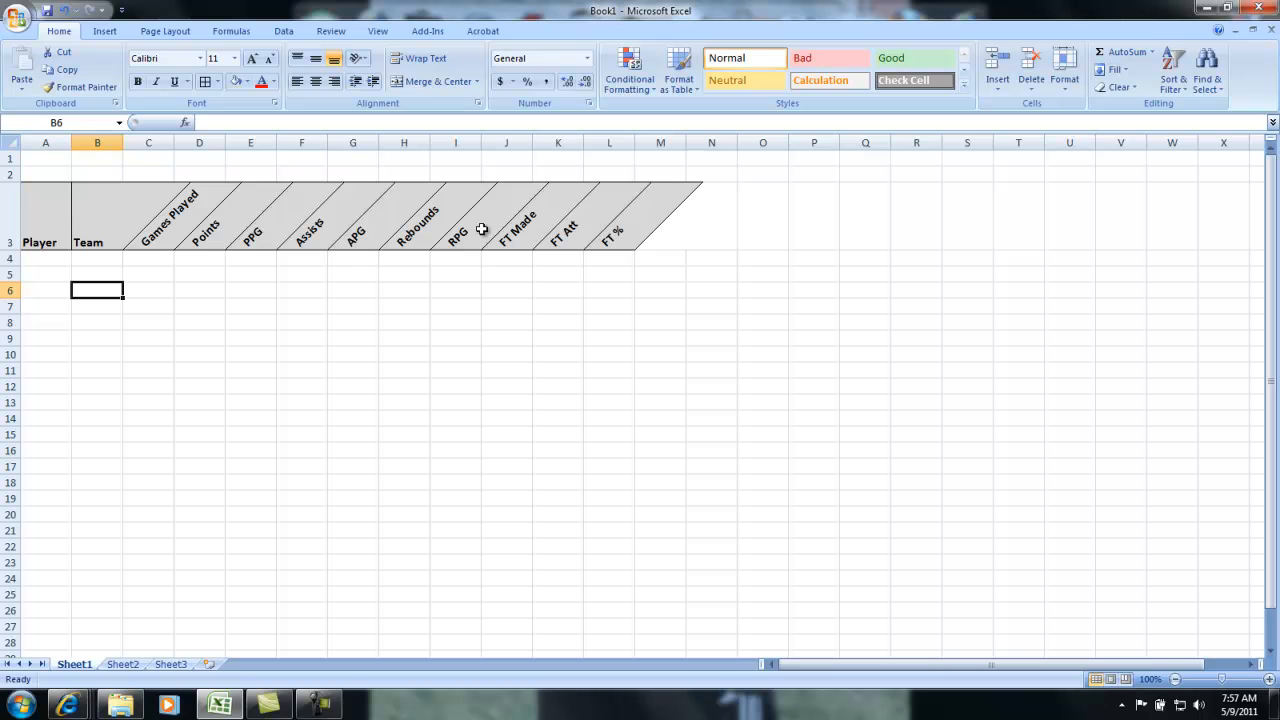
# - Widen the Player column A to a column width of 25
pyautogui.click(45, 144)
pyautogui.click(46, 198)
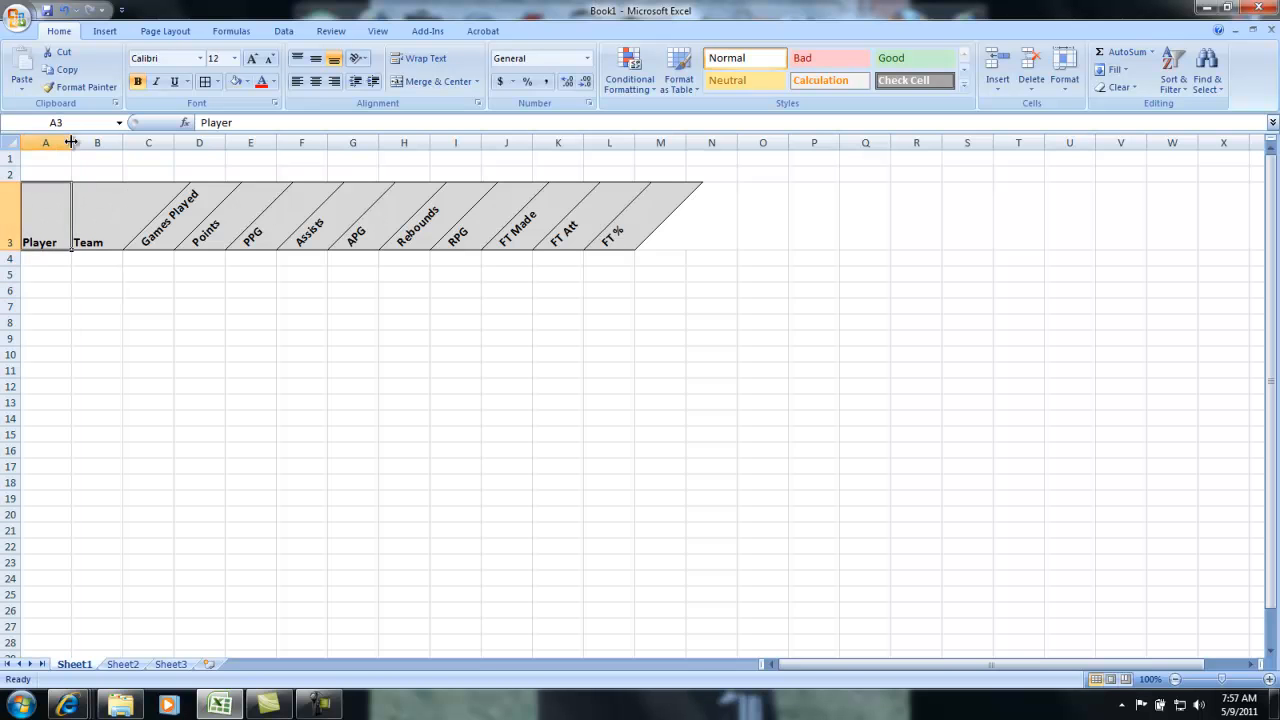
pyautogui.moveTo(71, 142); pyautogui.dragTo(153, 142)
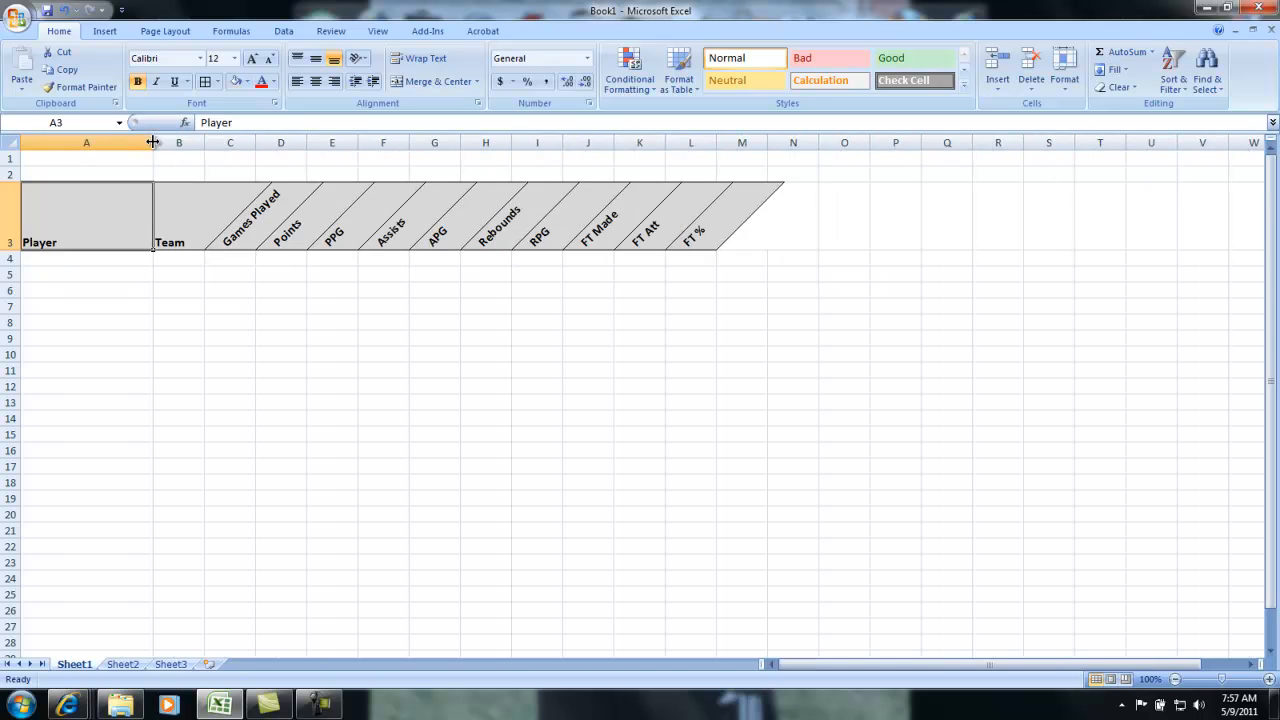
pyautogui.rightClick(88, 141)
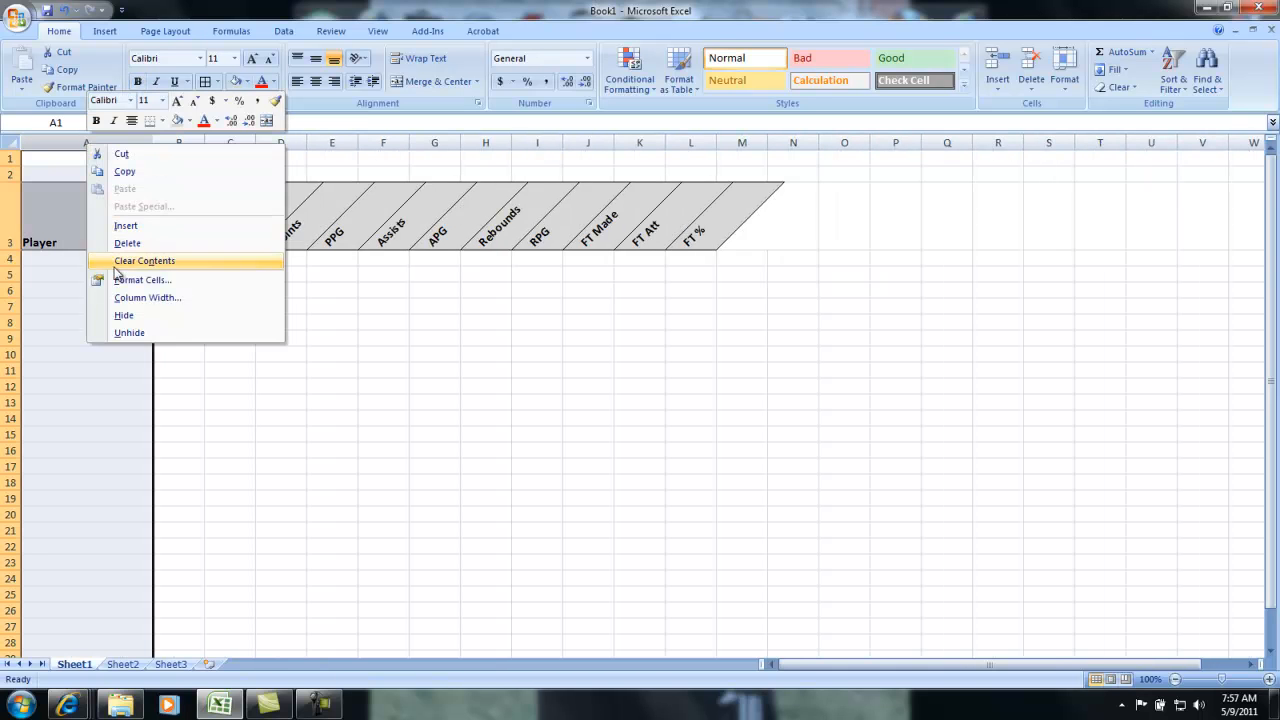
pyautogui.click(133, 298)
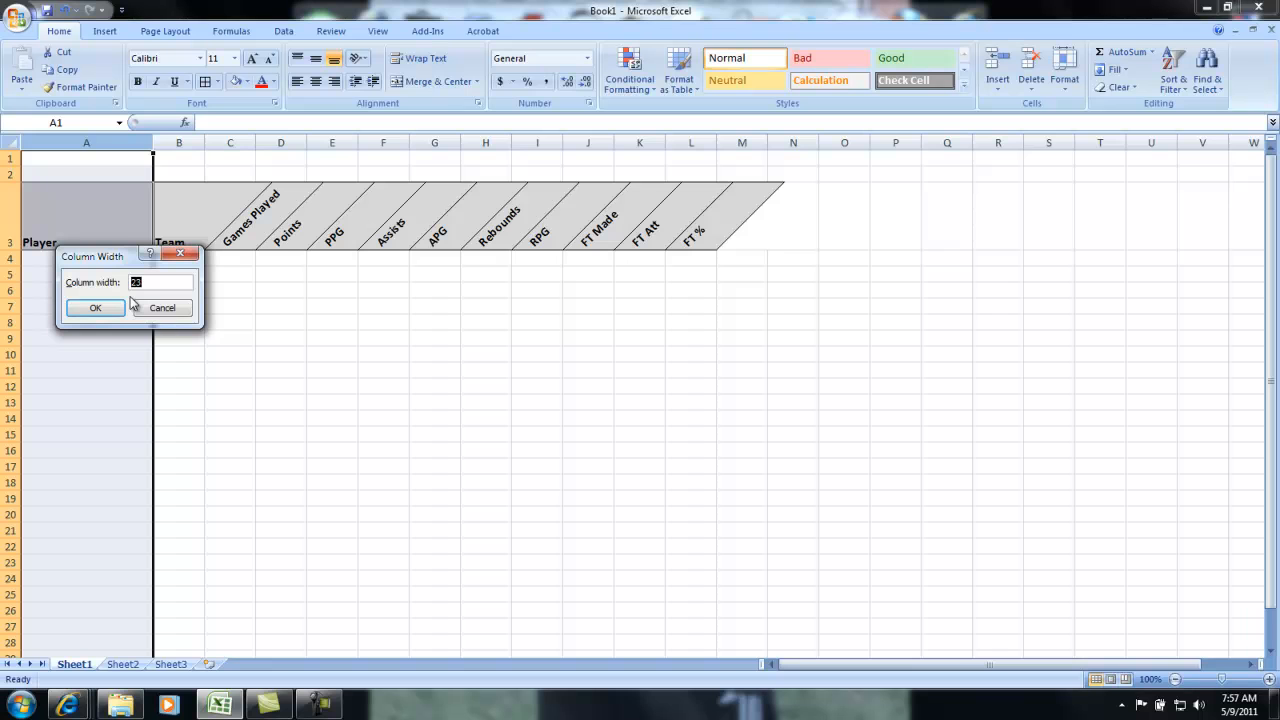
pyautogui.write('25')
pyautogui.click(97, 307)
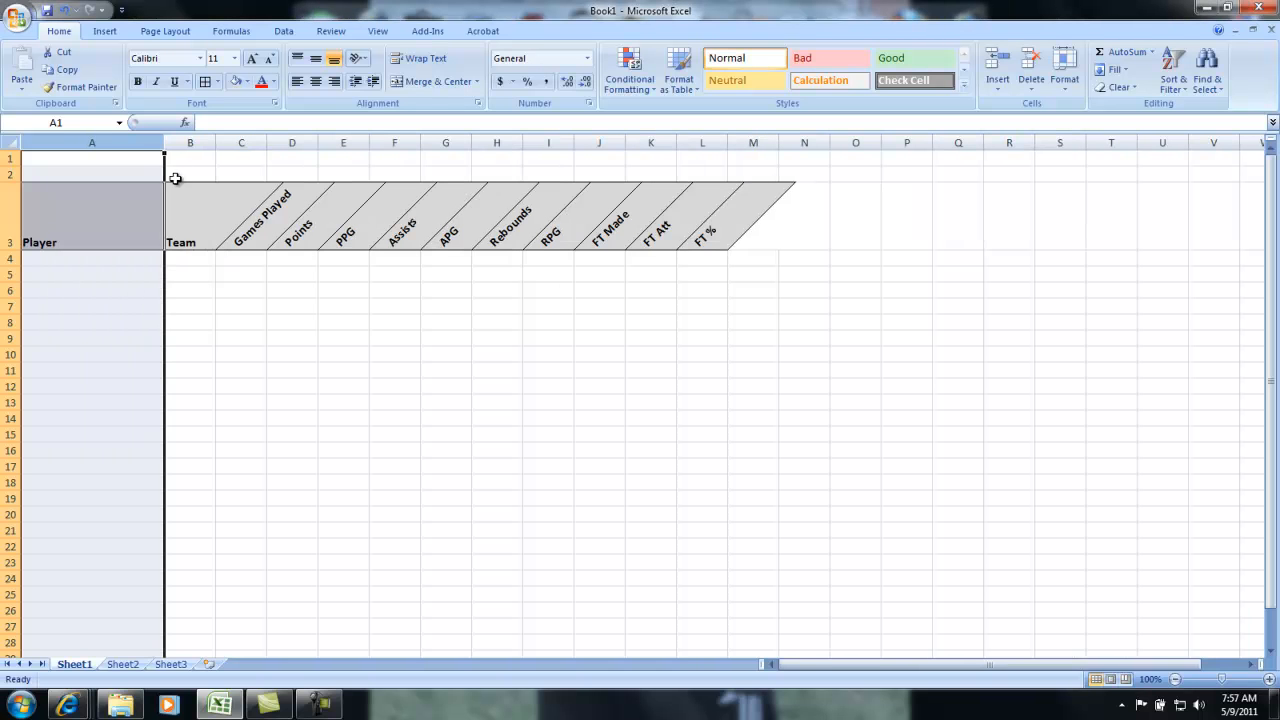
# - Set the width of the Team column B to 10
pyautogui.rightClick(190, 147)
pyautogui.click(243, 297)
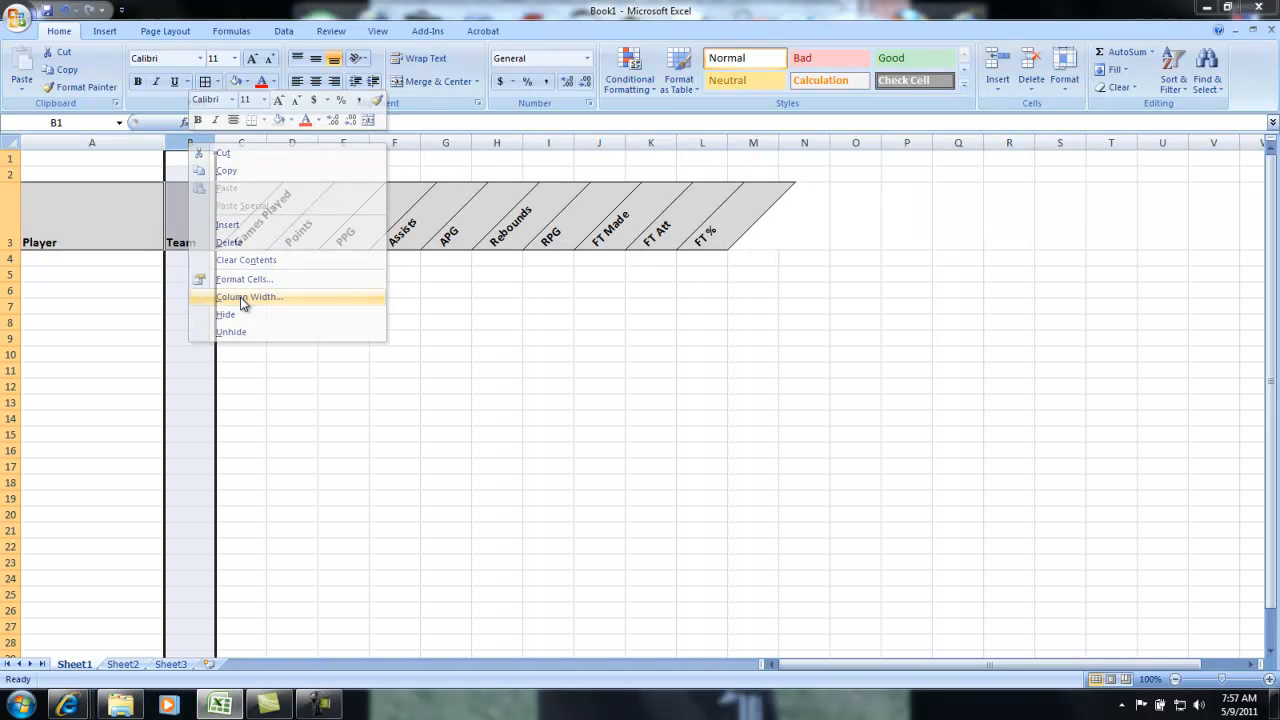
pyautogui.write('10')
pyautogui.press('Return')
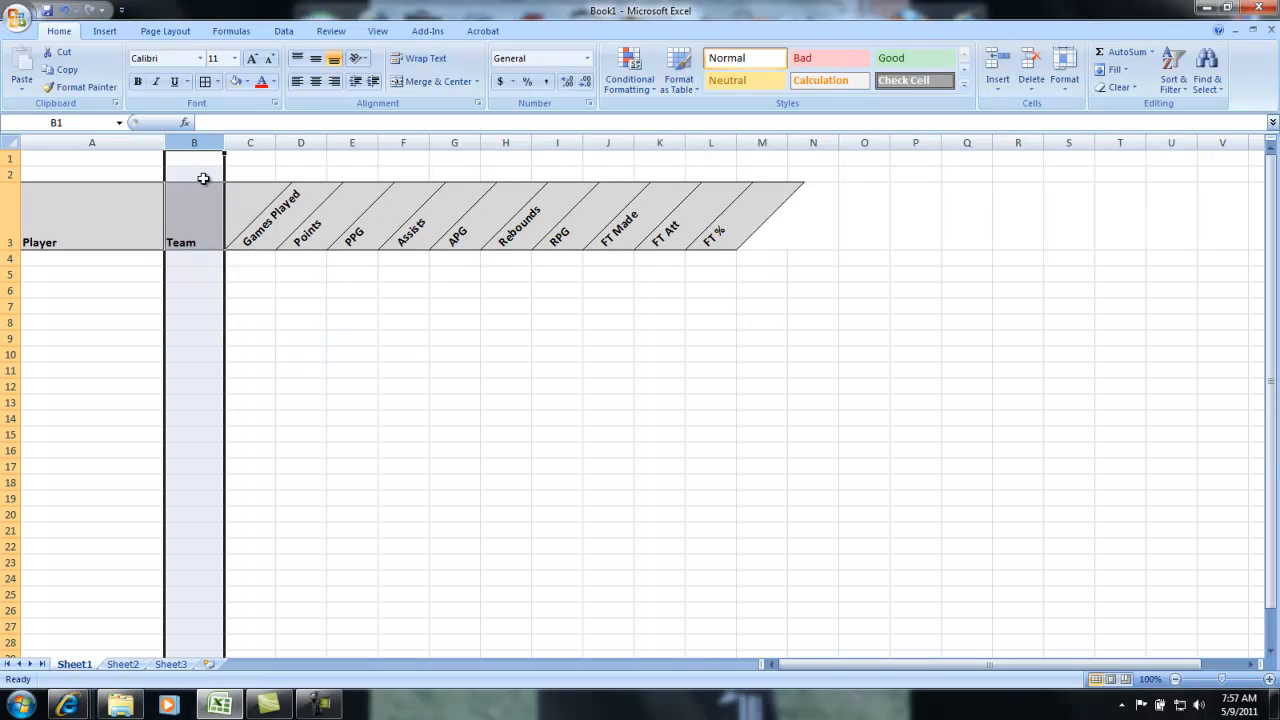
# - Set the width of columns C to L, Games Played through FT %, to 10
pyautogui.click(252, 141)
pyautogui.moveTo(252, 141); pyautogui.dragTo(740, 142)
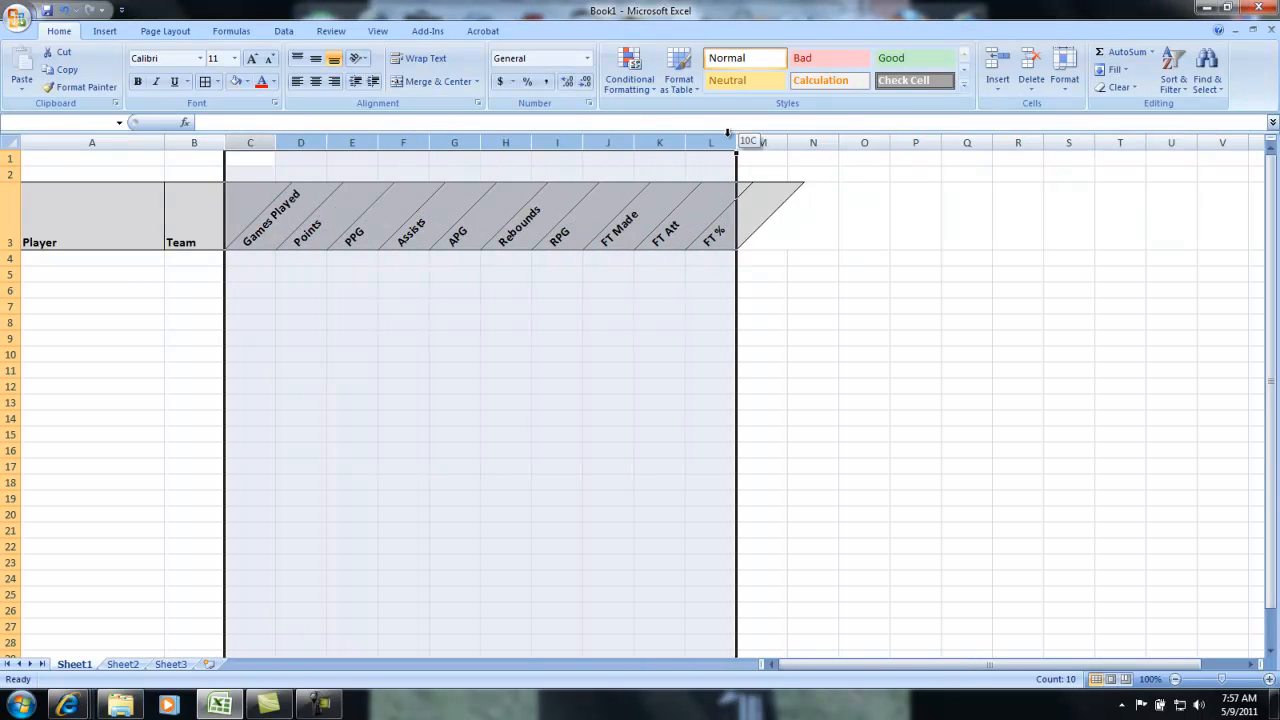
pyautogui.rightClick(712, 143)
pyautogui.click(768, 294)
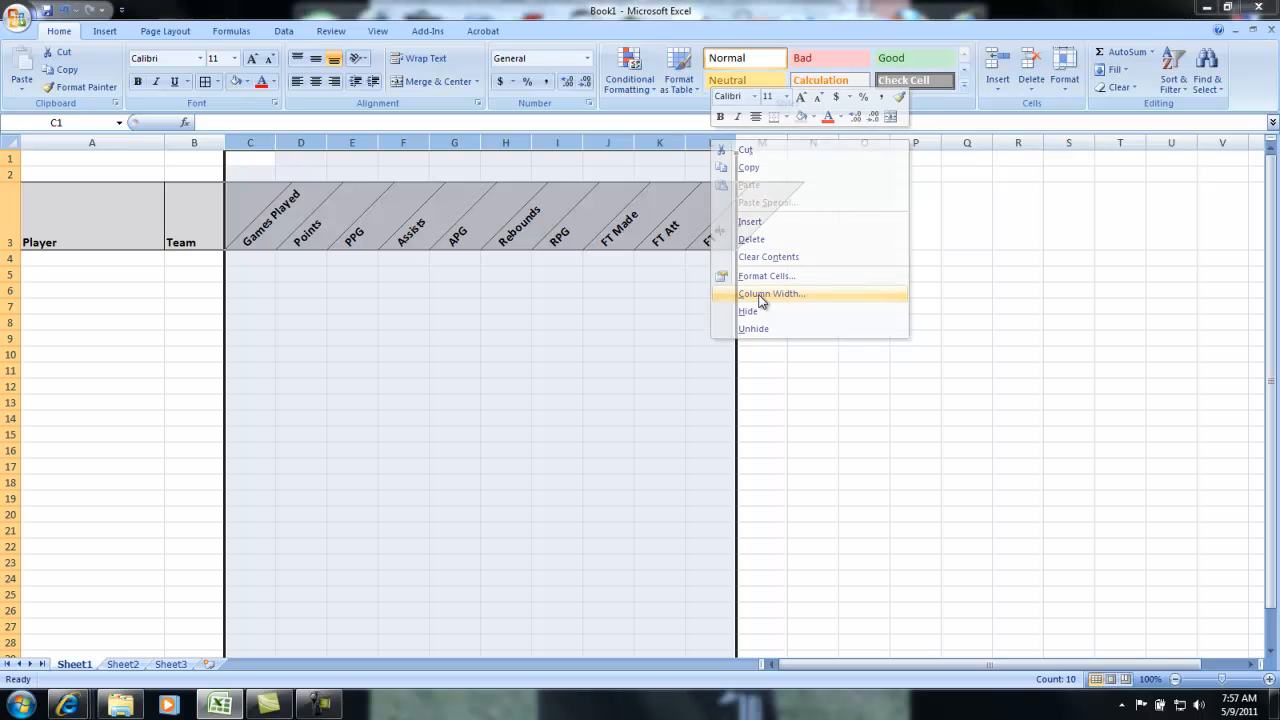
pyautogui.write('10')
pyautogui.press('Return')
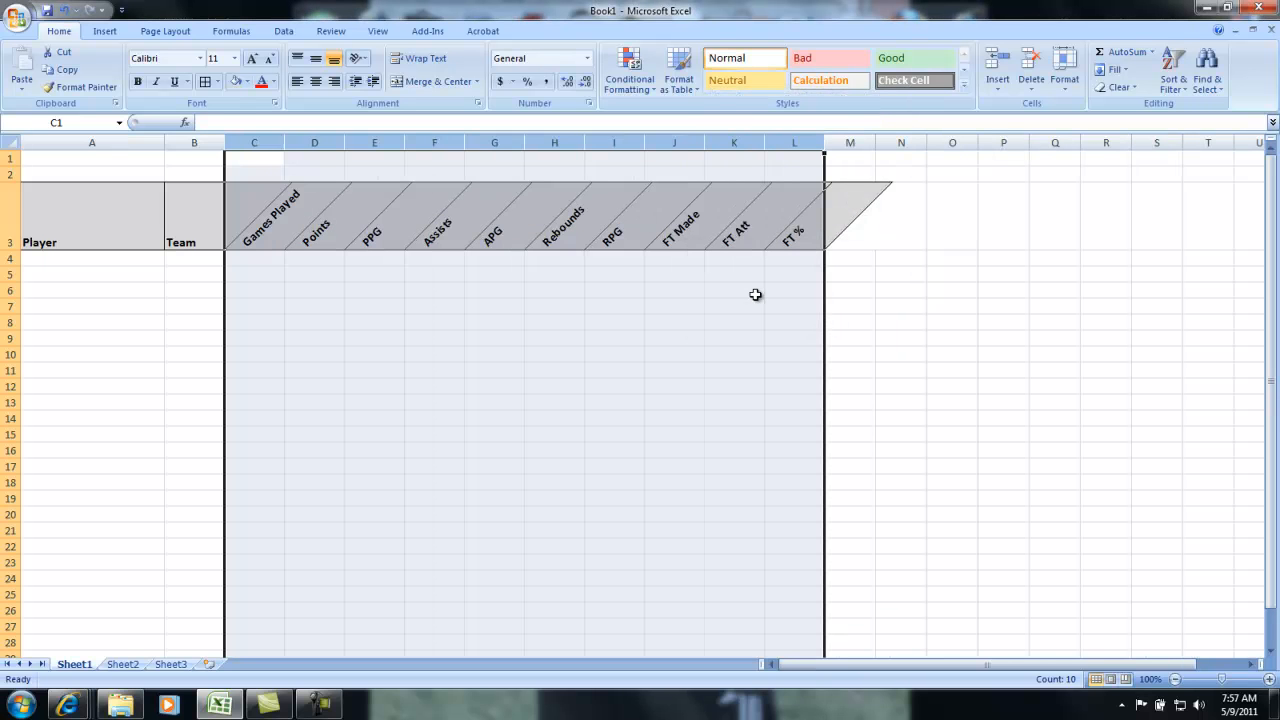
pyautogui.click(398, 325)
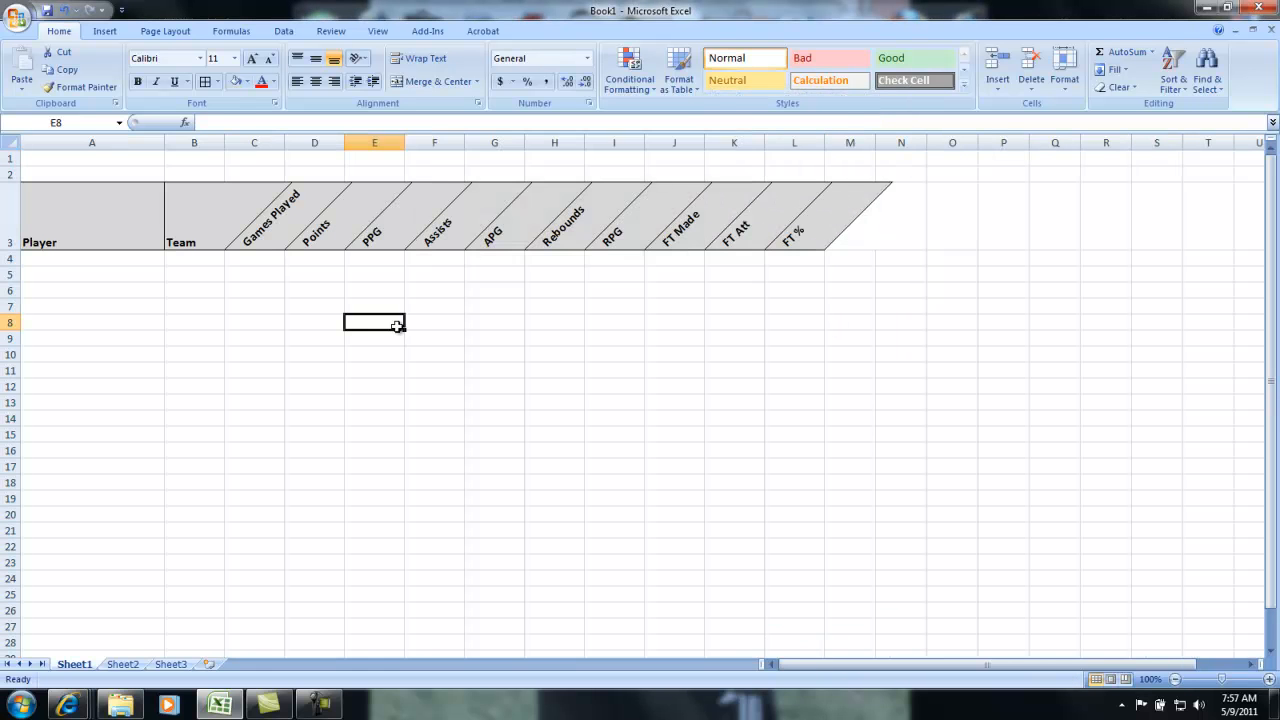
# - Merge cells A1 to M2 into one title cell and centre its content horizontally and vertically
pyautogui.click(87, 260)
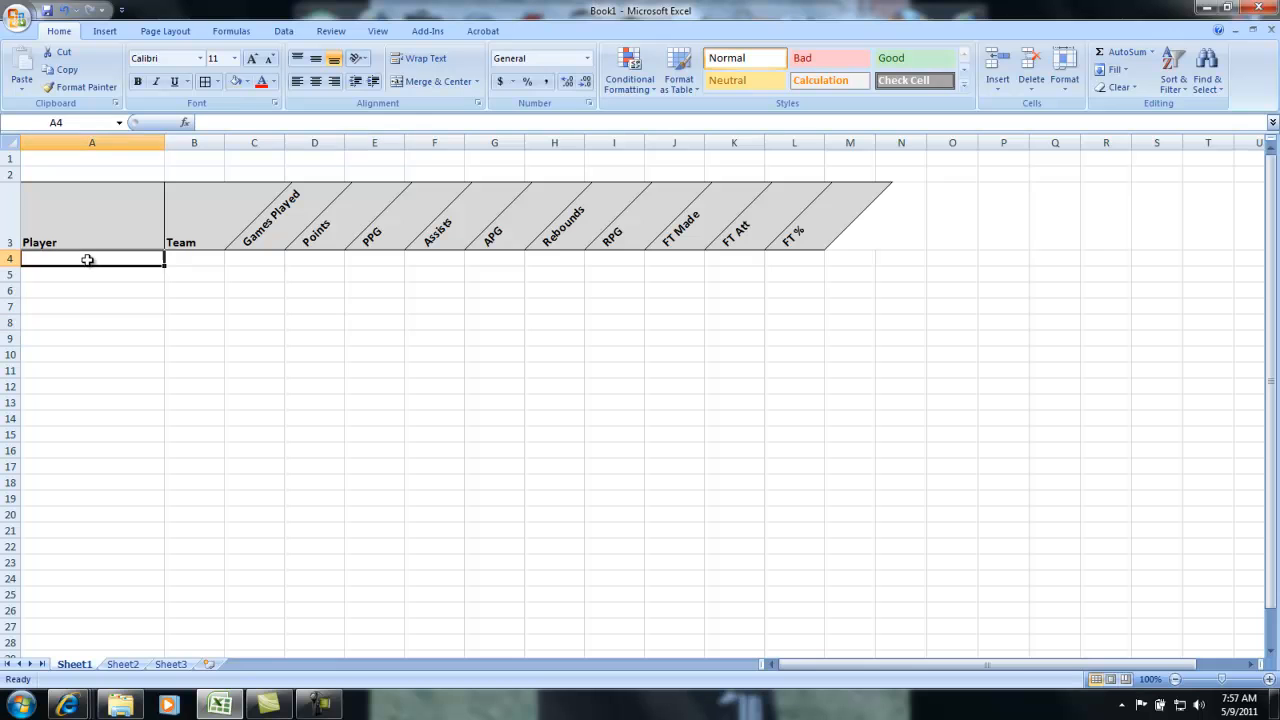
pyautogui.moveTo(63, 160); pyautogui.dragTo(852, 170)
pyautogui.rightClick(407, 168)
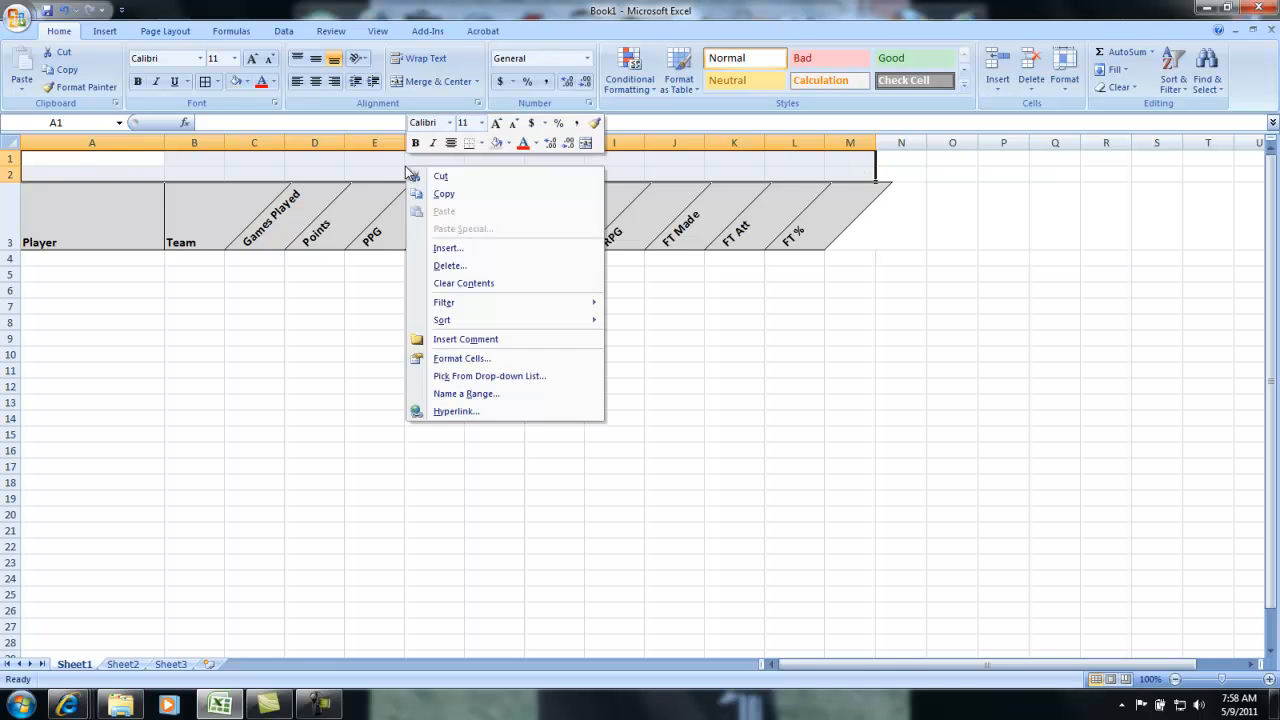
pyautogui.click(468, 360)
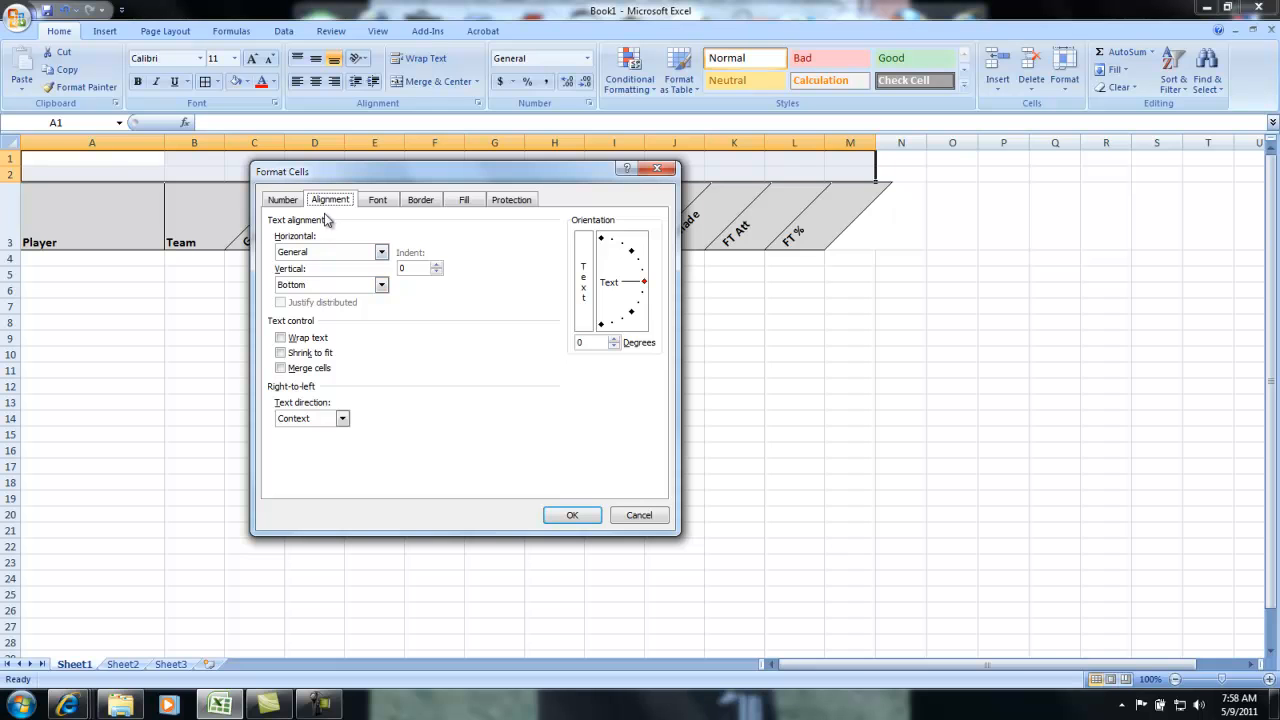
pyautogui.click(281, 367)
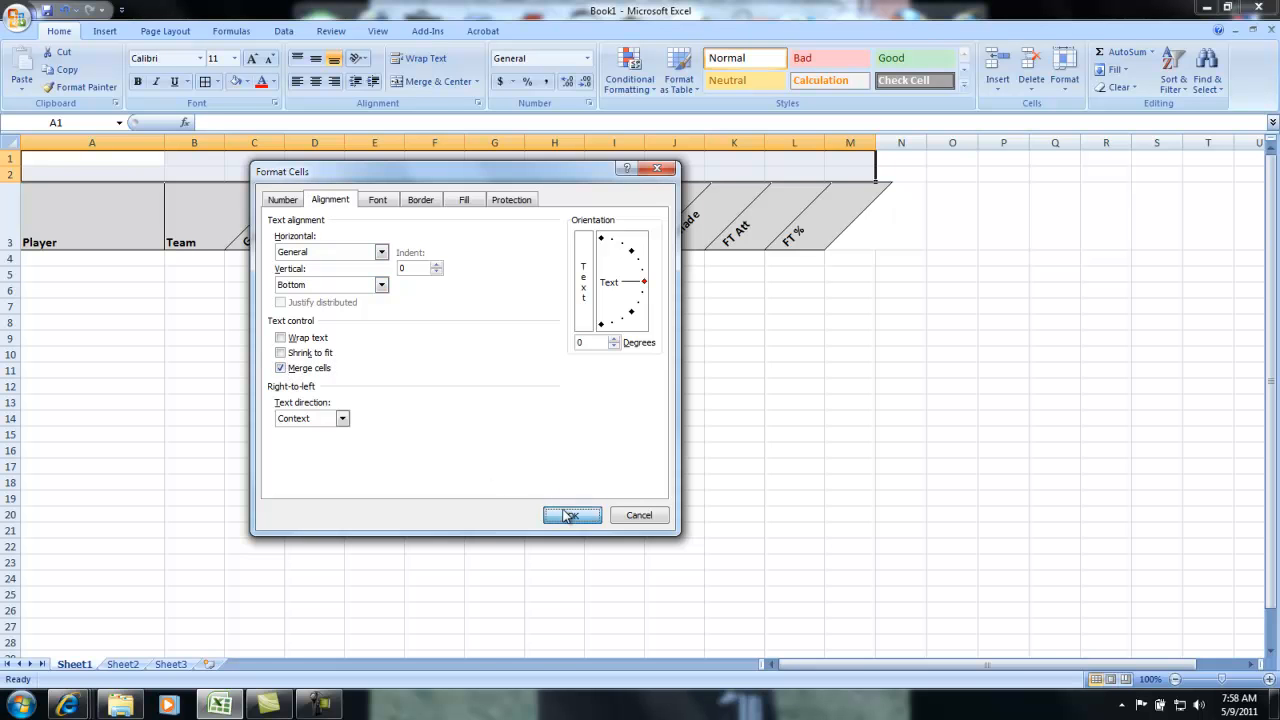
pyautogui.click(563, 512)
pyautogui.click(315, 81)
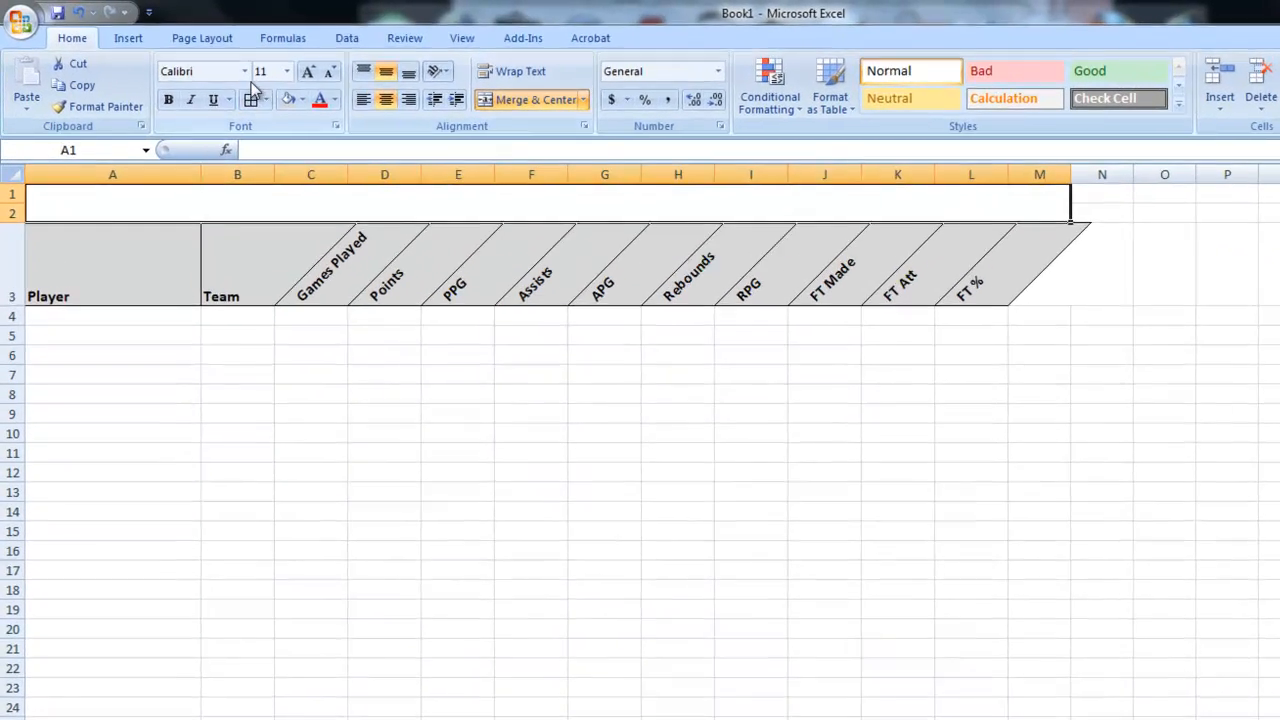
# - Set the merged title cell's font to Adobe Gothic Std B at size 16
pyautogui.click(200, 58)
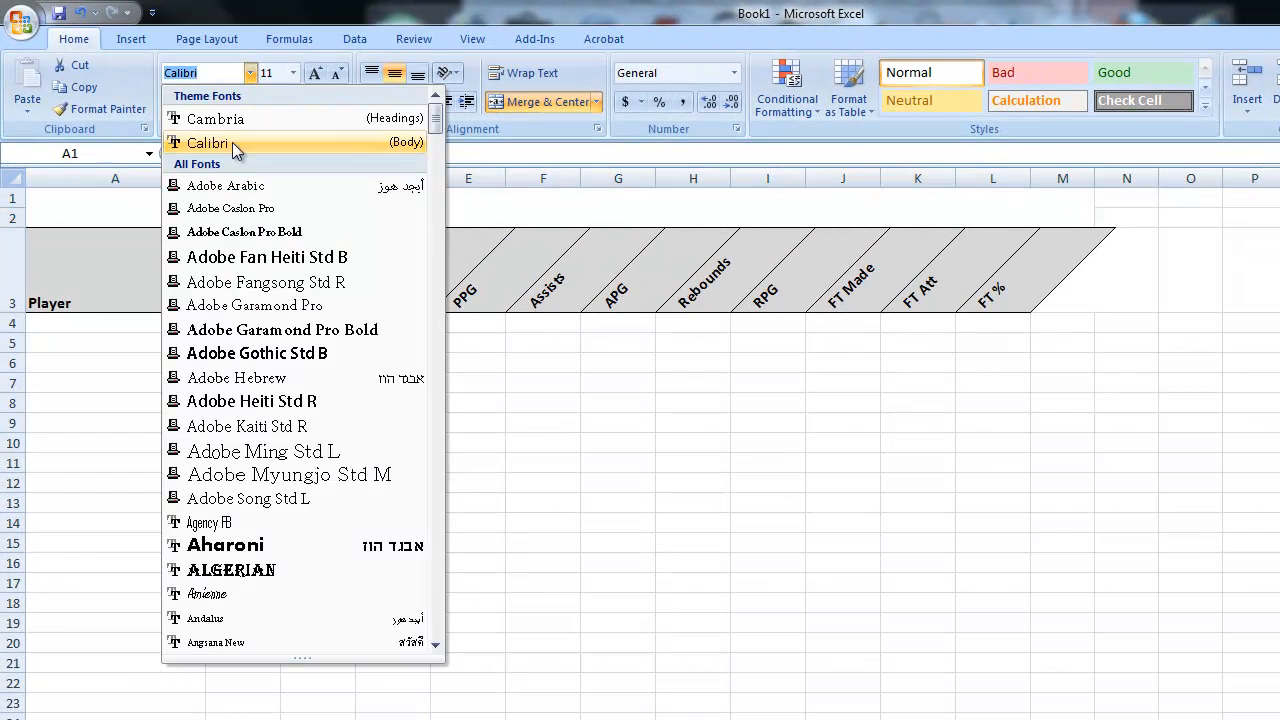
pyautogui.click(252, 356)
pyautogui.click(293, 73)
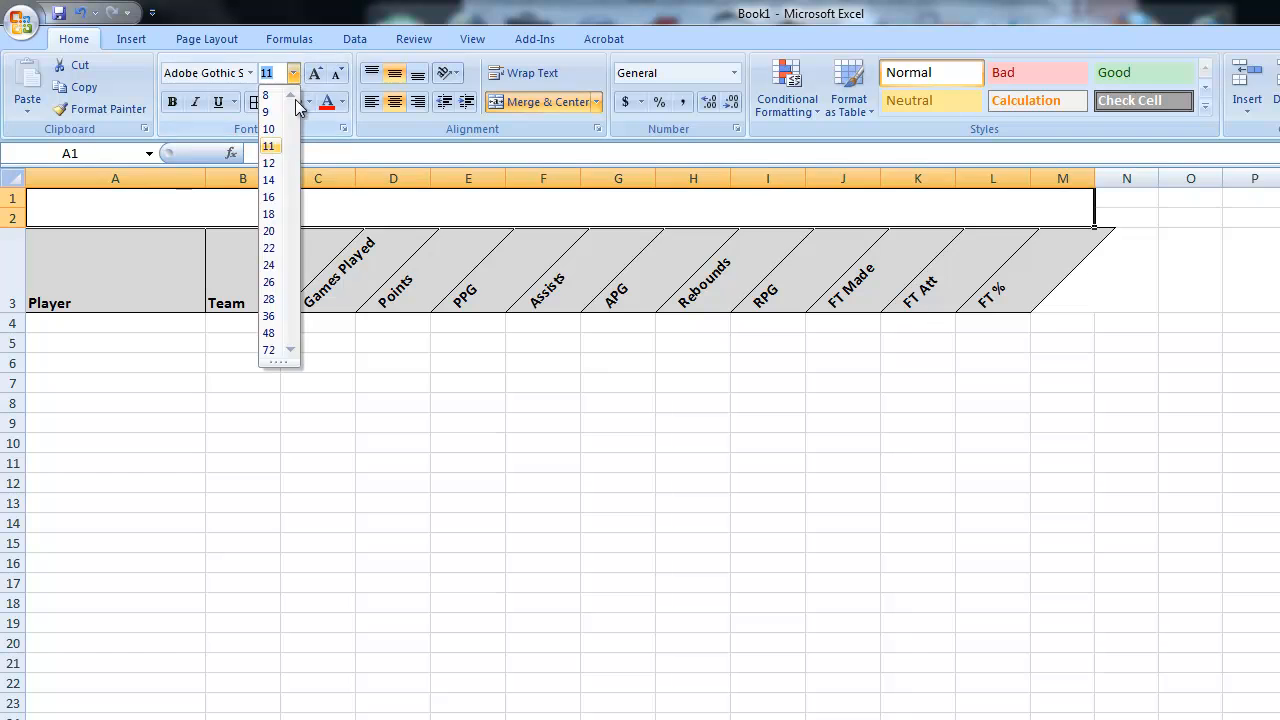
pyautogui.click(270, 198)
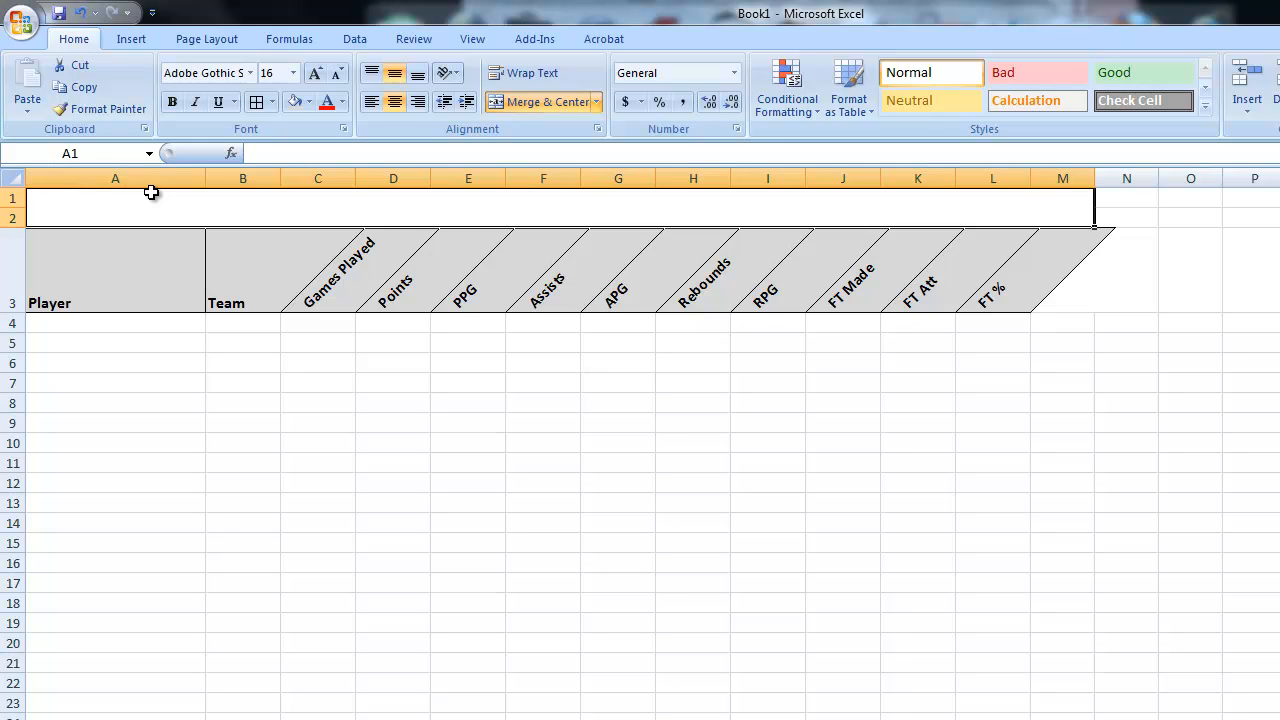
# - Enter the title "2011 PLAYOFFS - BOSTON CELTICS" in the merged cell above the headings
pyautogui.write('2011')
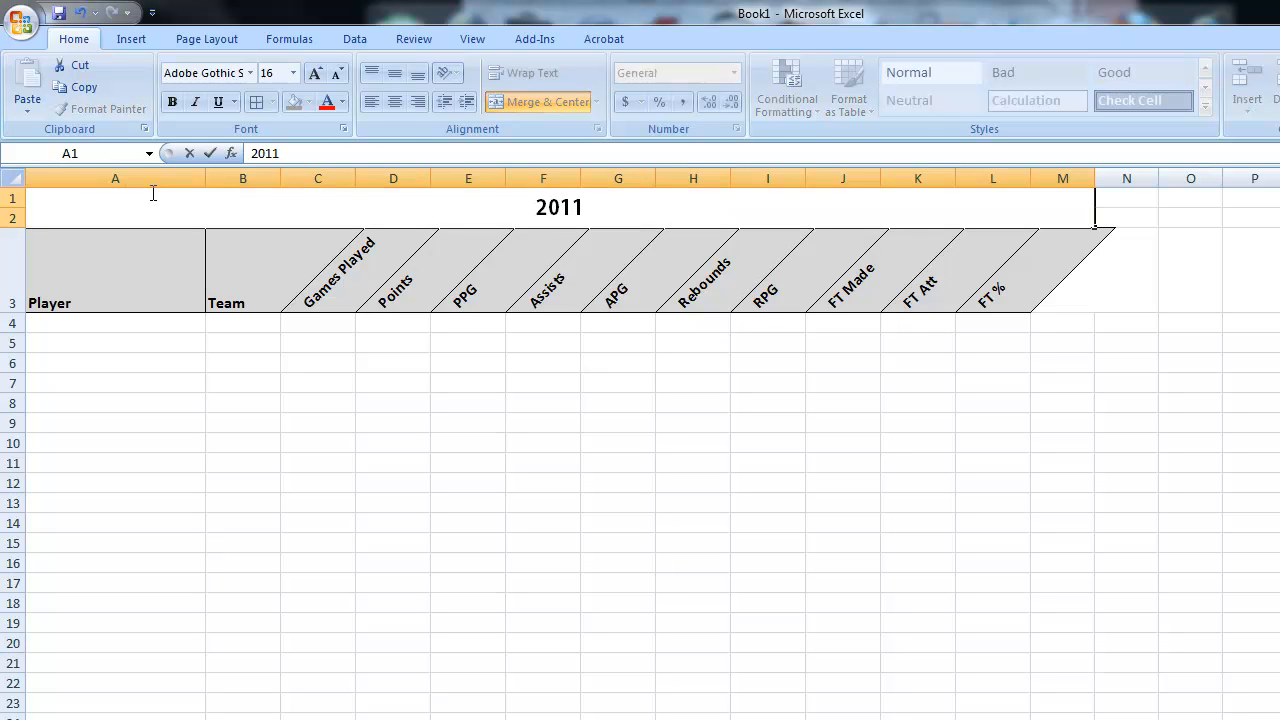
pyautogui.write('P')
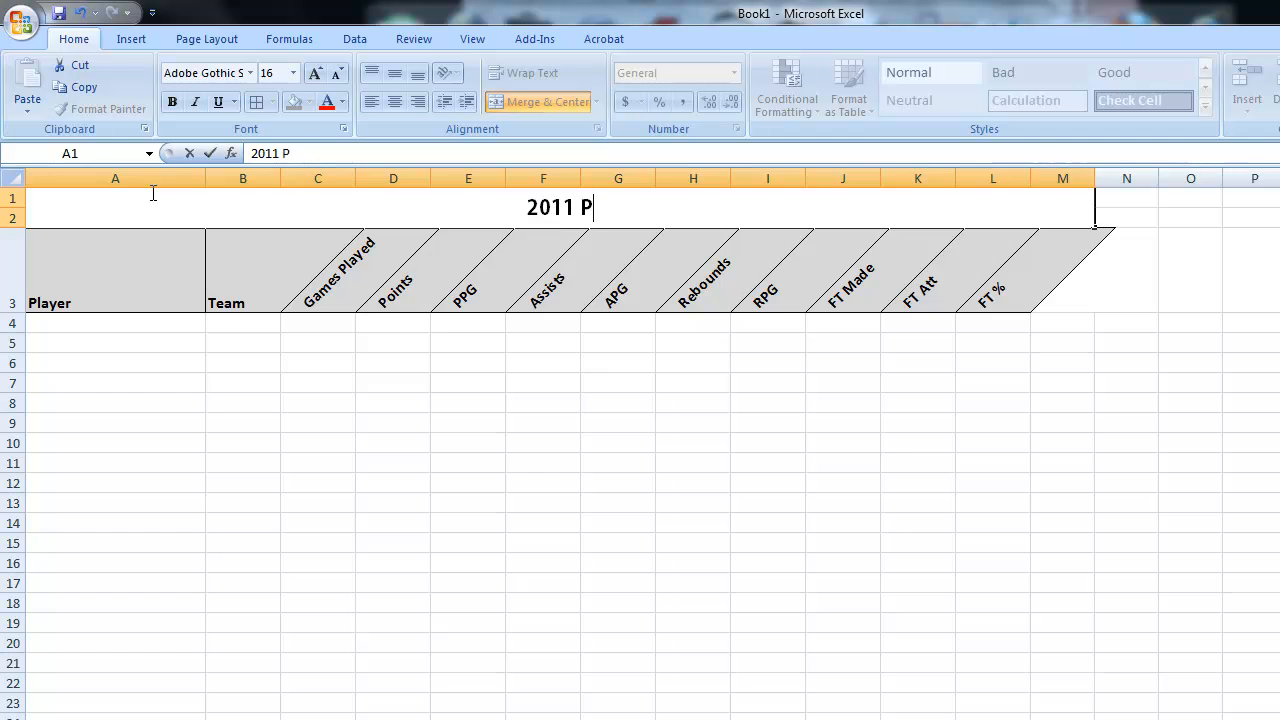
pyautogui.write('LAYOFFS - BPST')
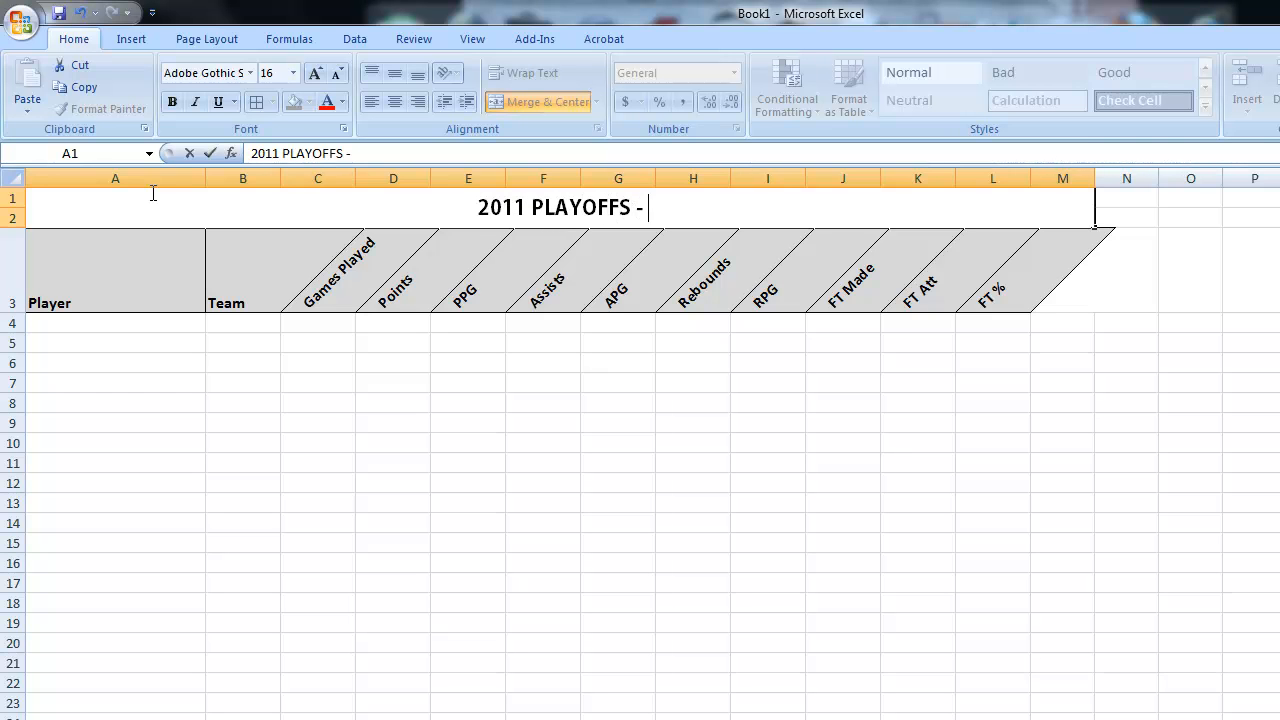
pyautogui.press('BackSpace')
pyautogui.press('BackSpace')
pyautogui.press('BackSpace')
pyautogui.write('OSTON C')
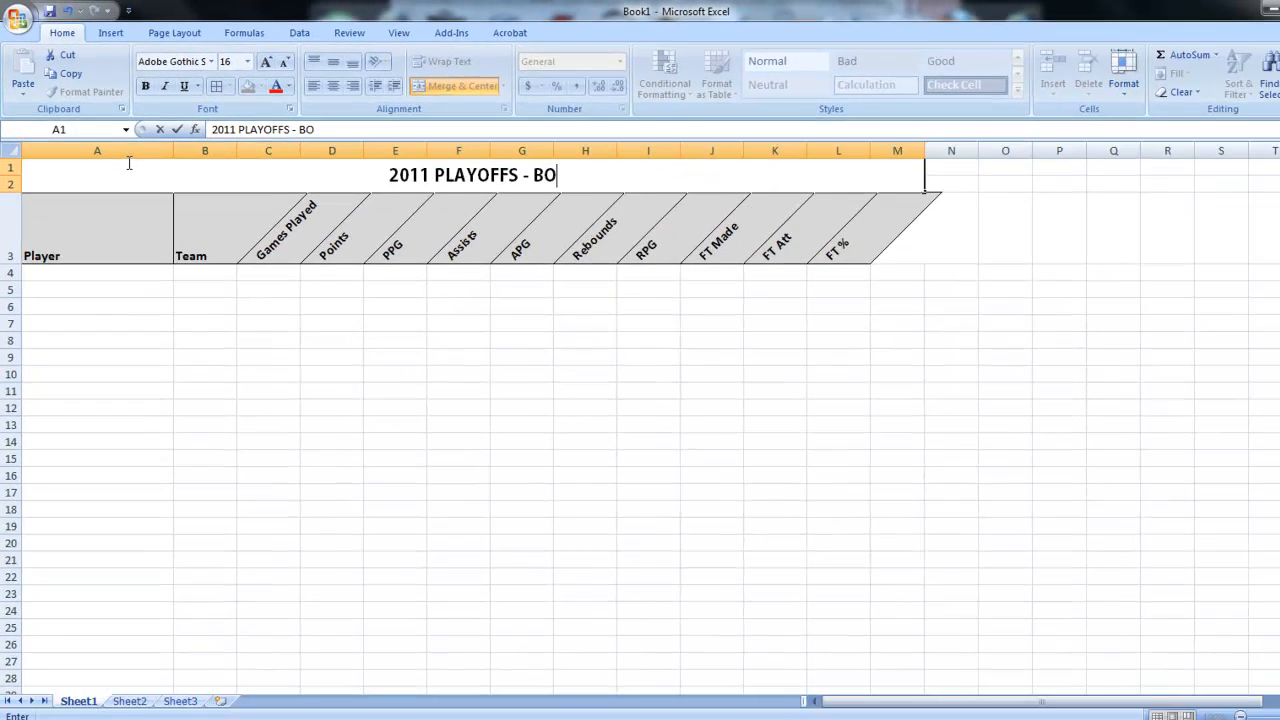
pyautogui.write('ELTICS')
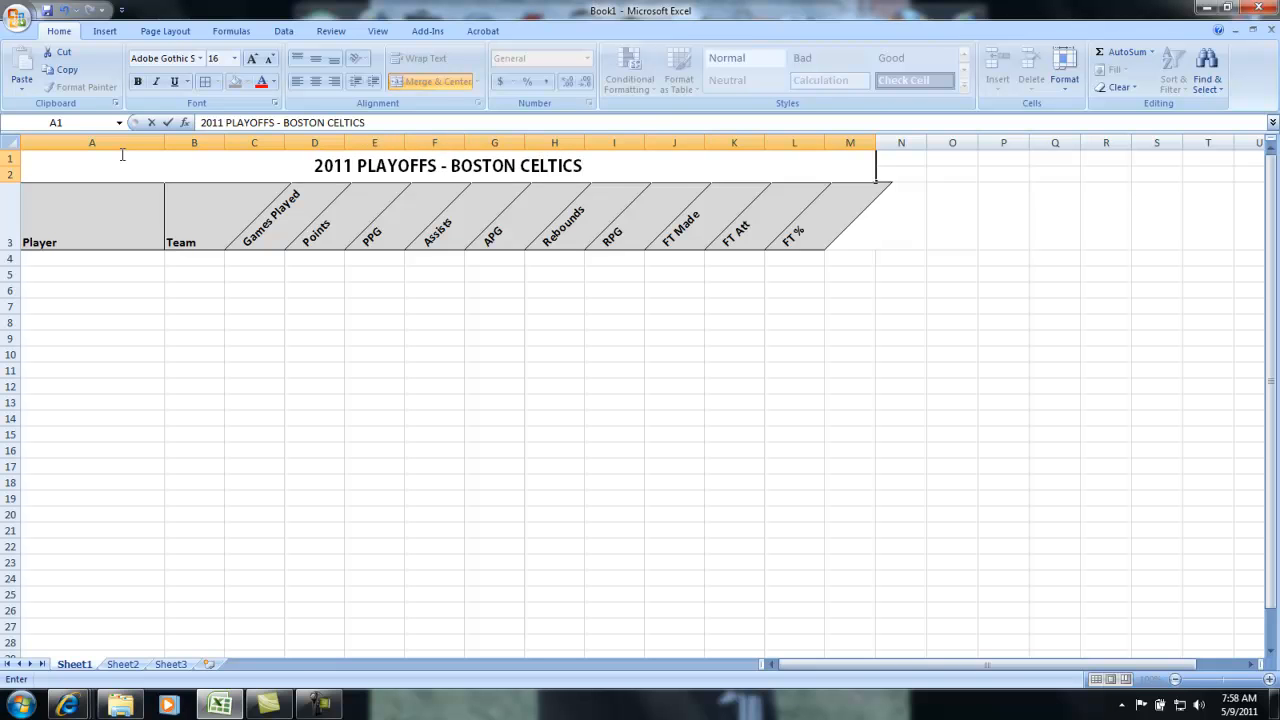
# - Start saving the workbook in Excel Workbook format and choose the last_project9 folder on the Desktop as its location
pyautogui.click(348, 364)
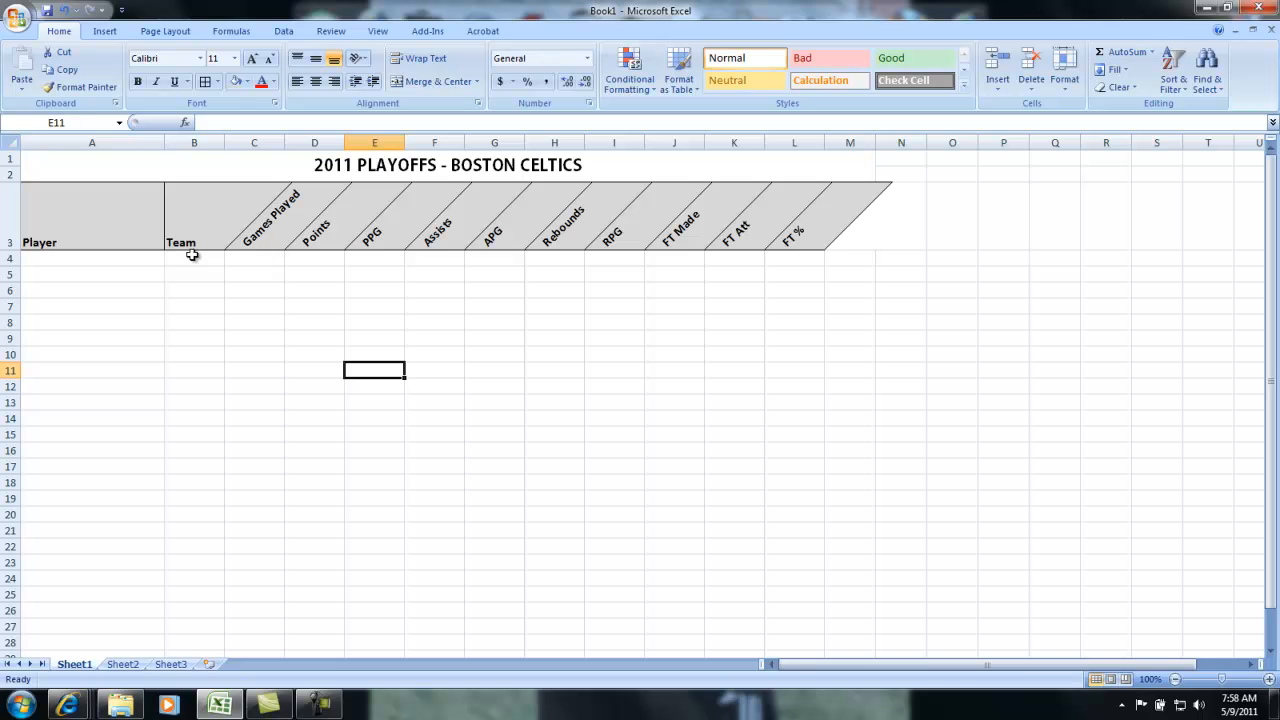
pyautogui.click(114, 260)
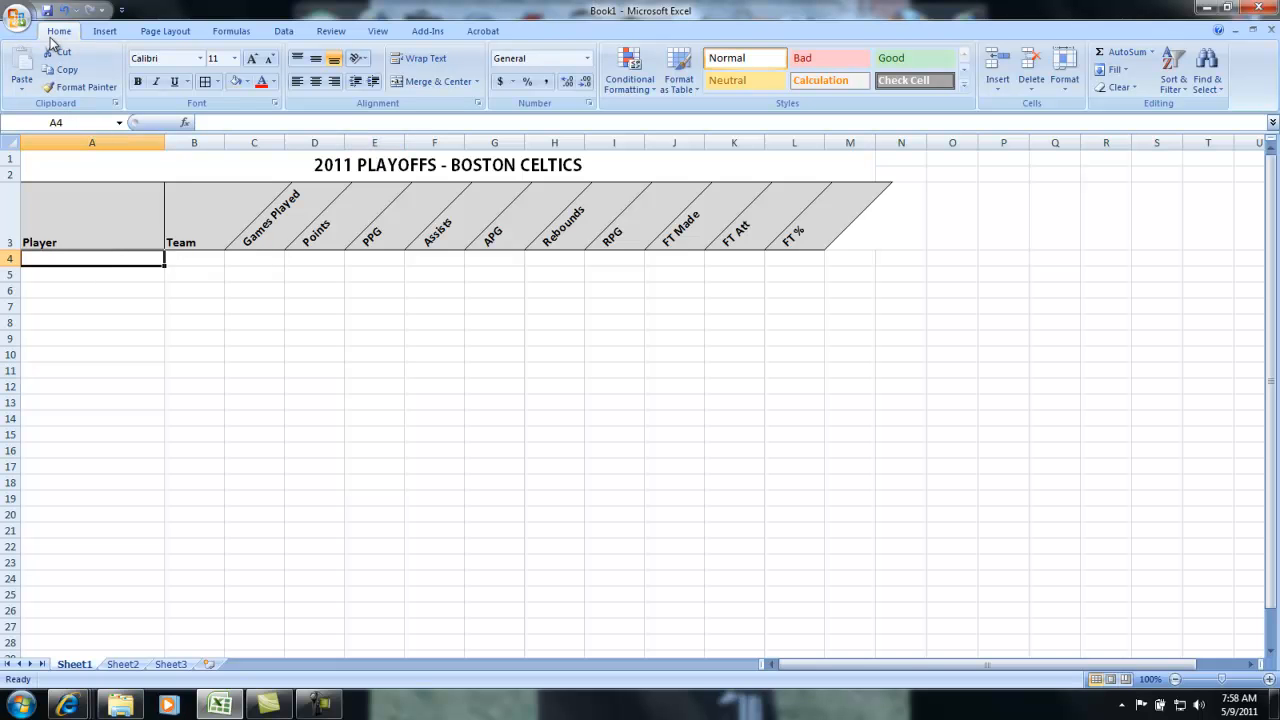
pyautogui.click(18, 20)
pyautogui.moveTo(42, 167)
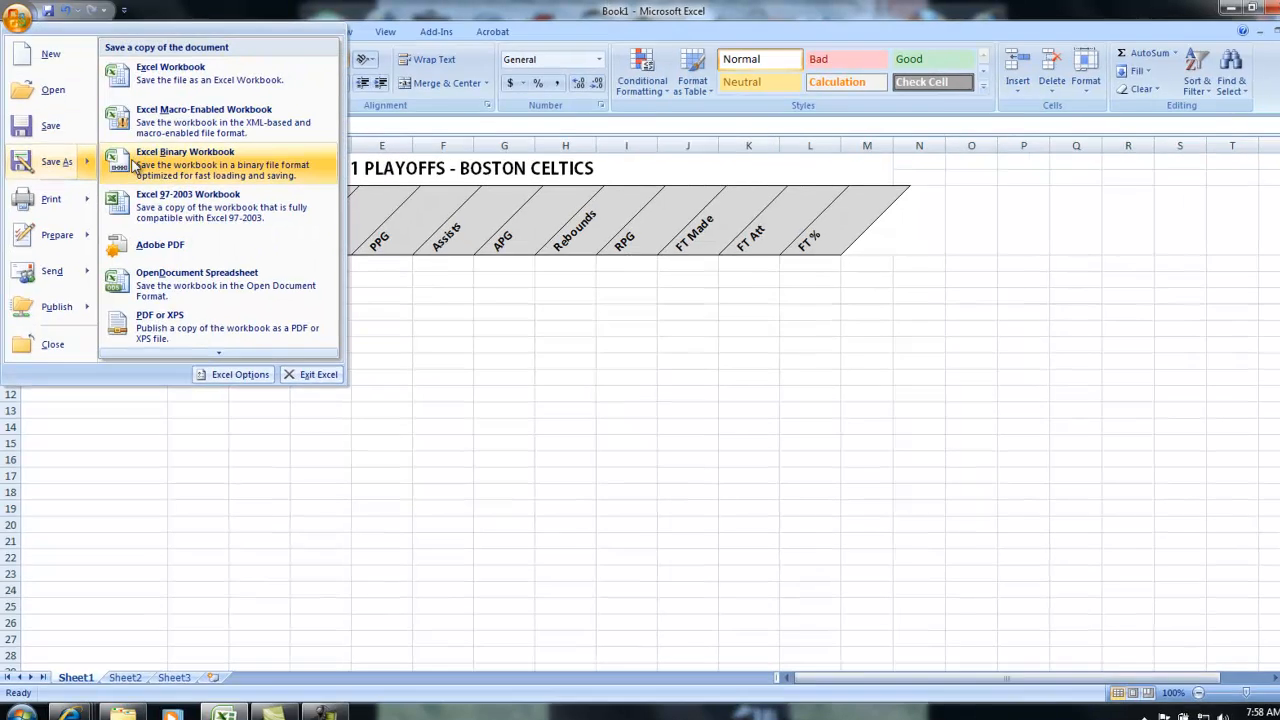
pyautogui.click(158, 78)
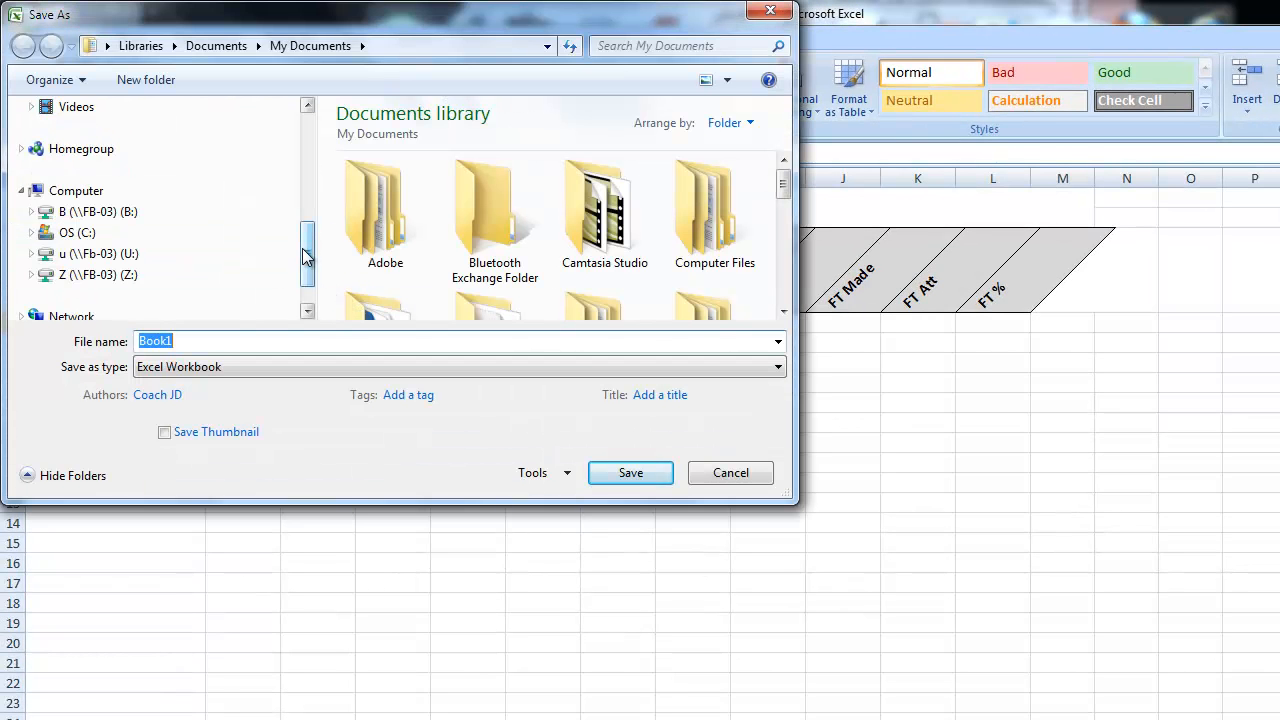
pyautogui.moveTo(306, 249); pyautogui.dragTo(306, 143)
pyautogui.click(80, 220)
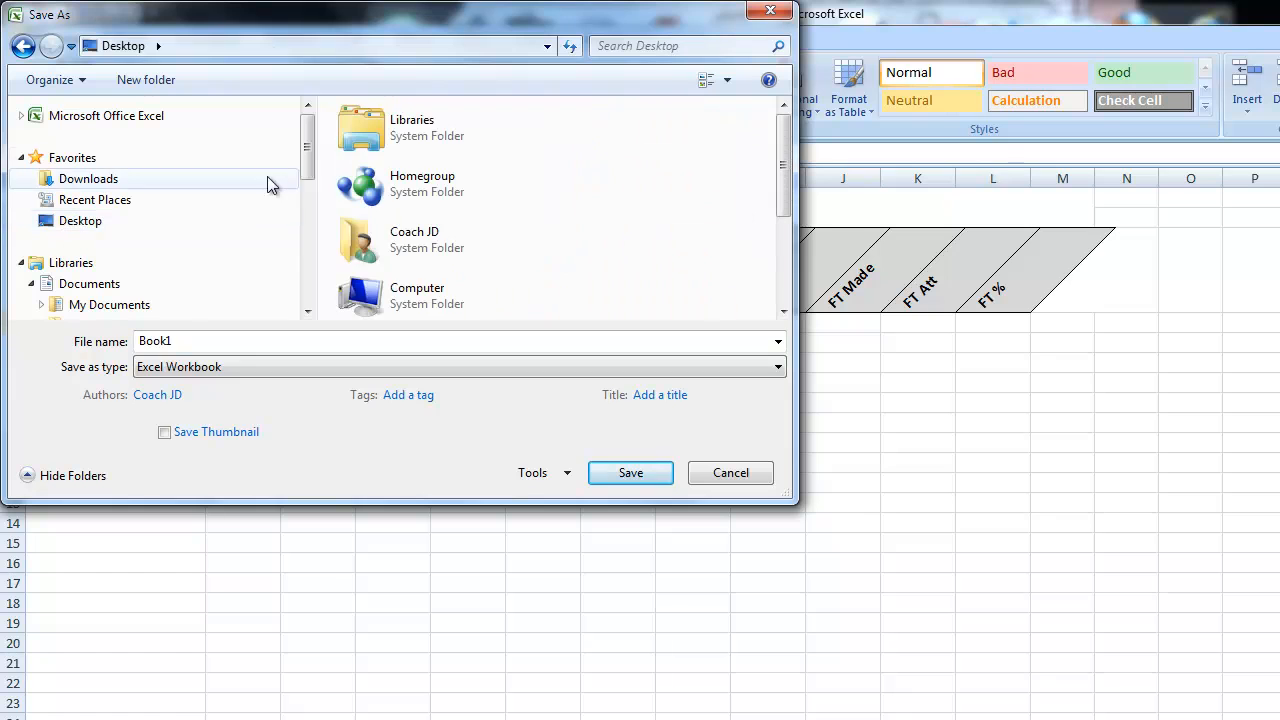
pyautogui.click(405, 290)
pyautogui.scroll(-3, 405, 293)
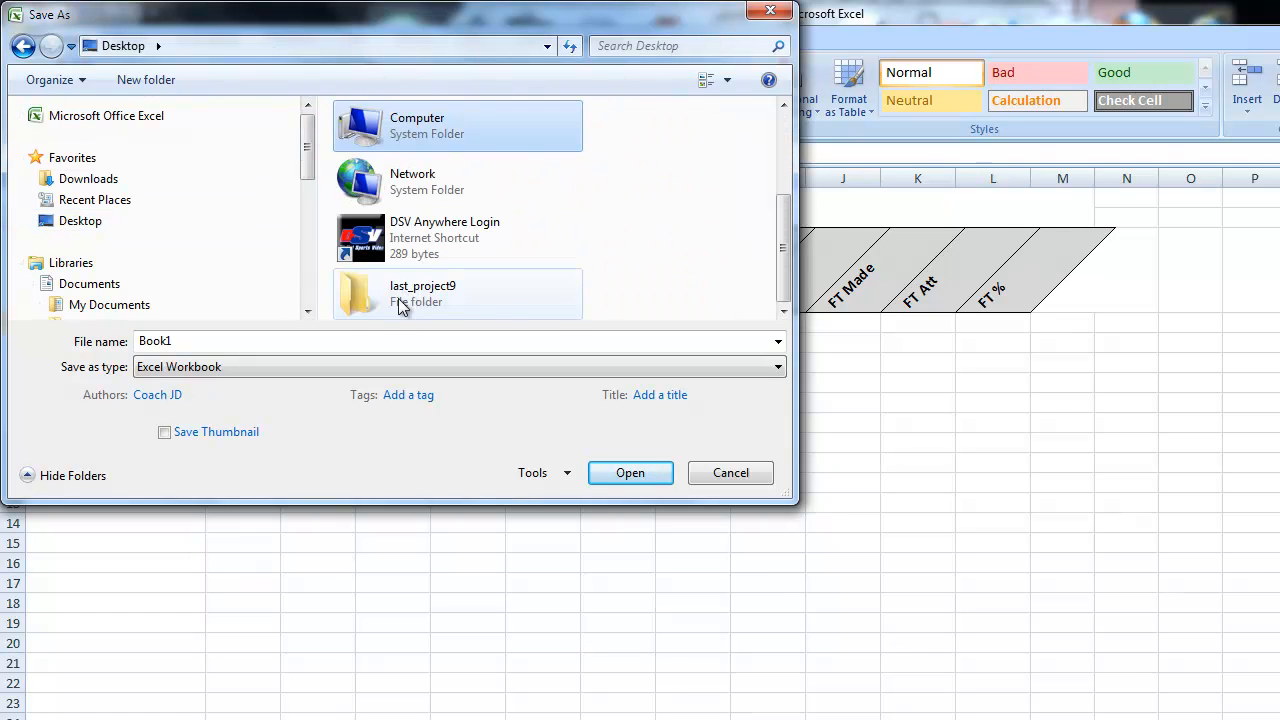
pyautogui.doubleClick(400, 295)
# - Name the workbook file last_project9 and save it
pyautogui.doubleClick(187, 342)
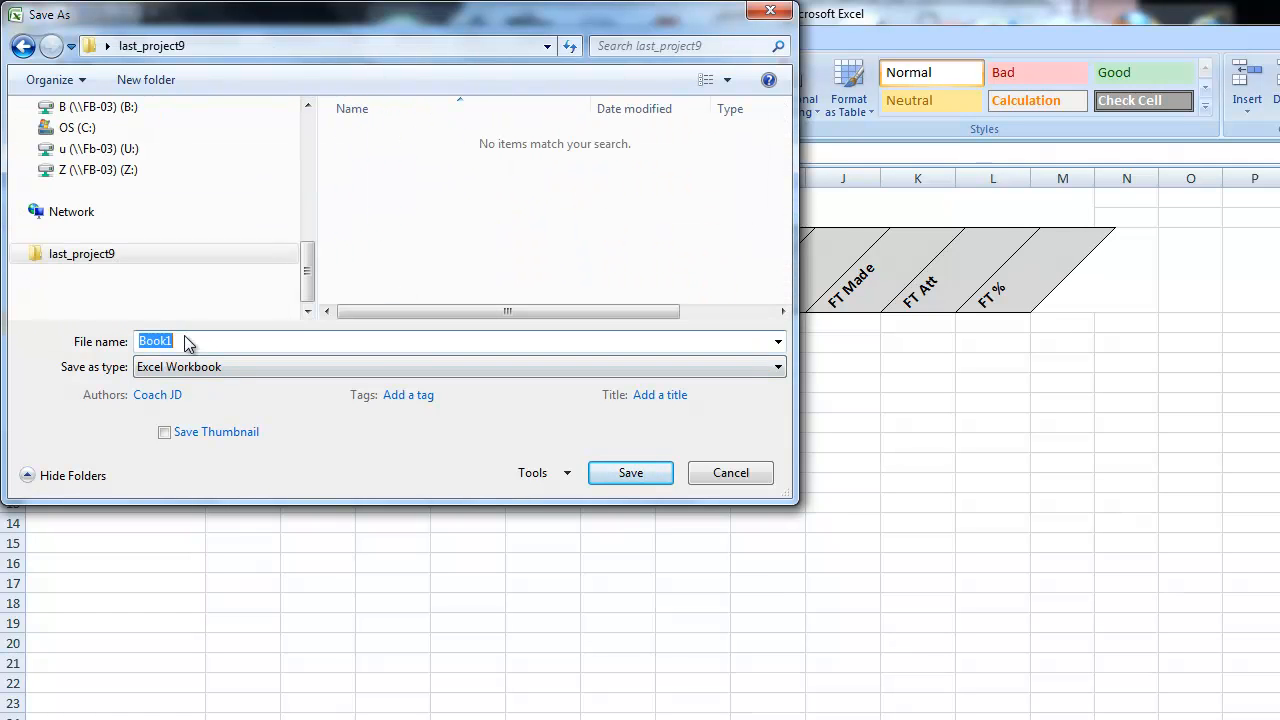
pyautogui.write('last_project9')
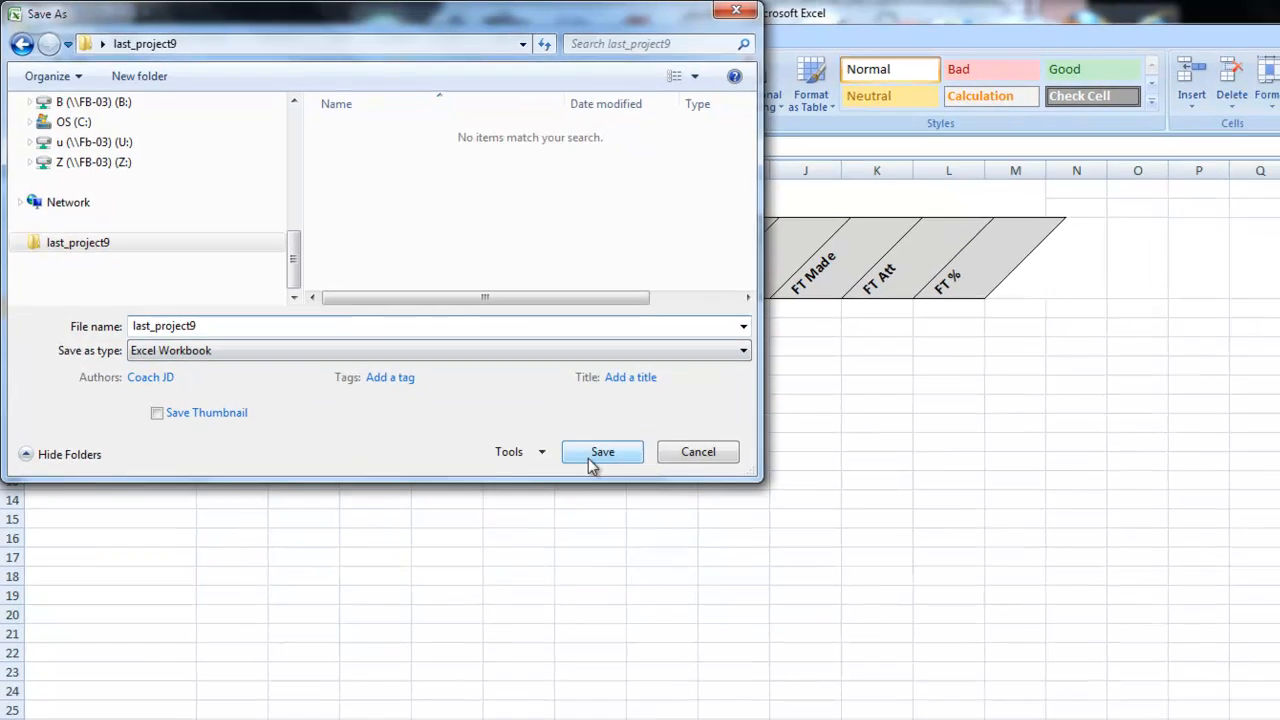
pyautogui.click(630, 473)
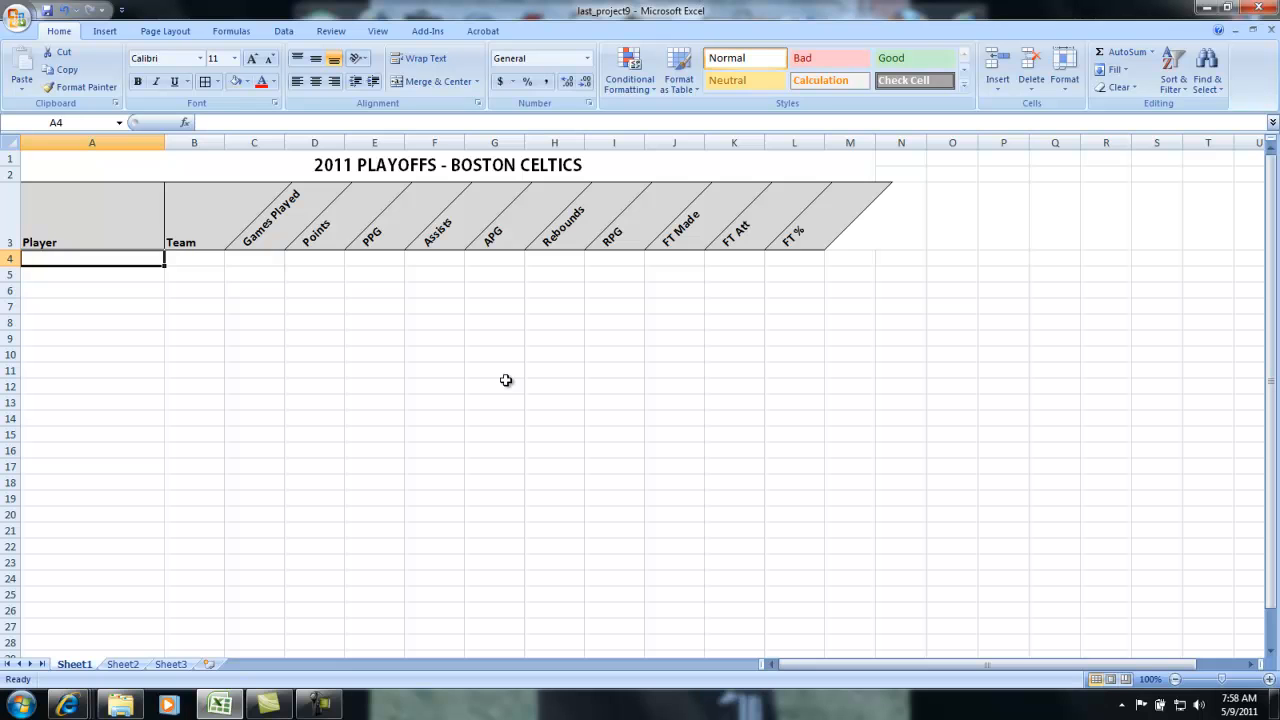
# - Rename the Sheet1 worksheet to STATS
pyautogui.rightClick(71, 671)
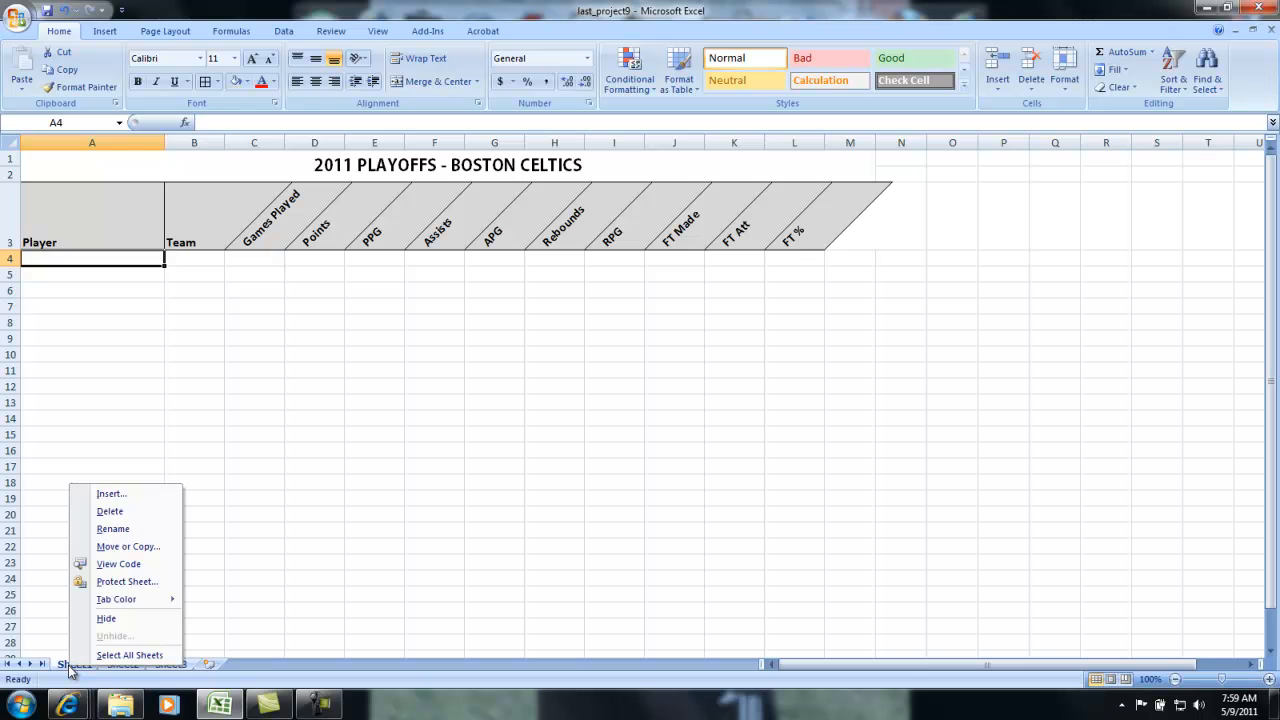
pyautogui.click(113, 529)
pyautogui.write('STATS')
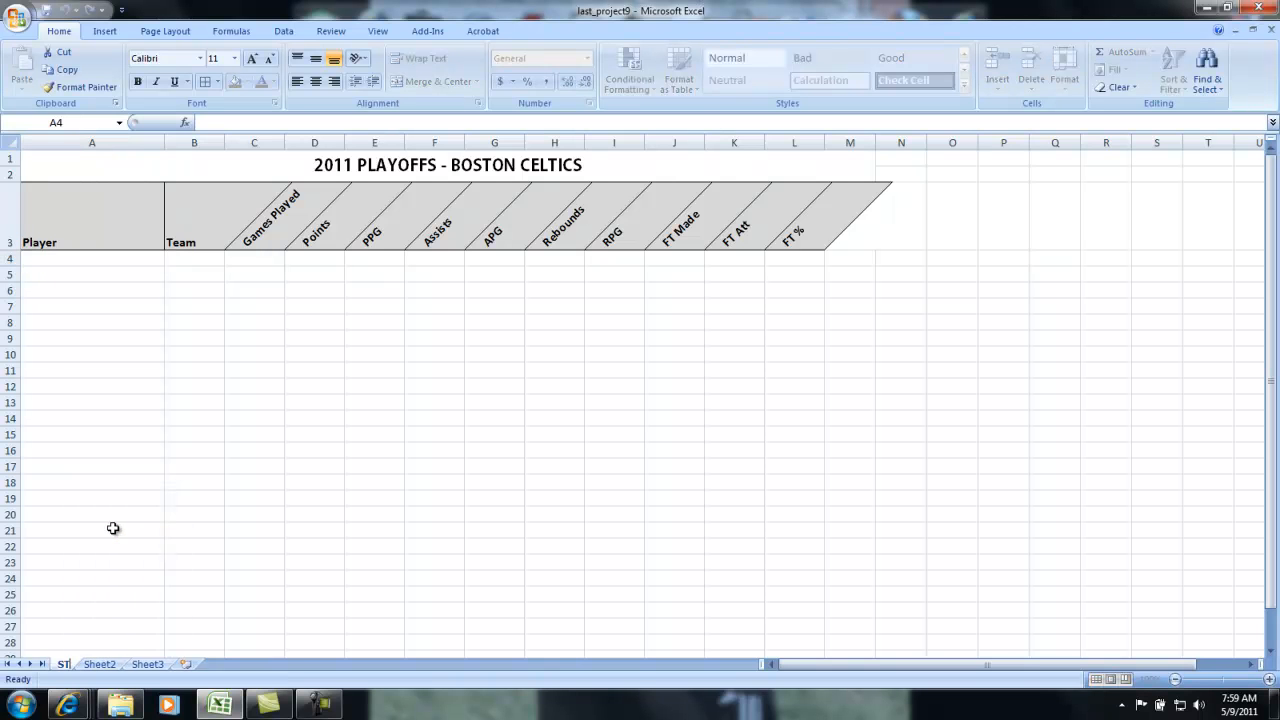
# - Delete the unused worksheets Sheet2 and Sheet3 from the workbook
pyautogui.click(116, 664)
pyautogui.rightClick(114, 665)
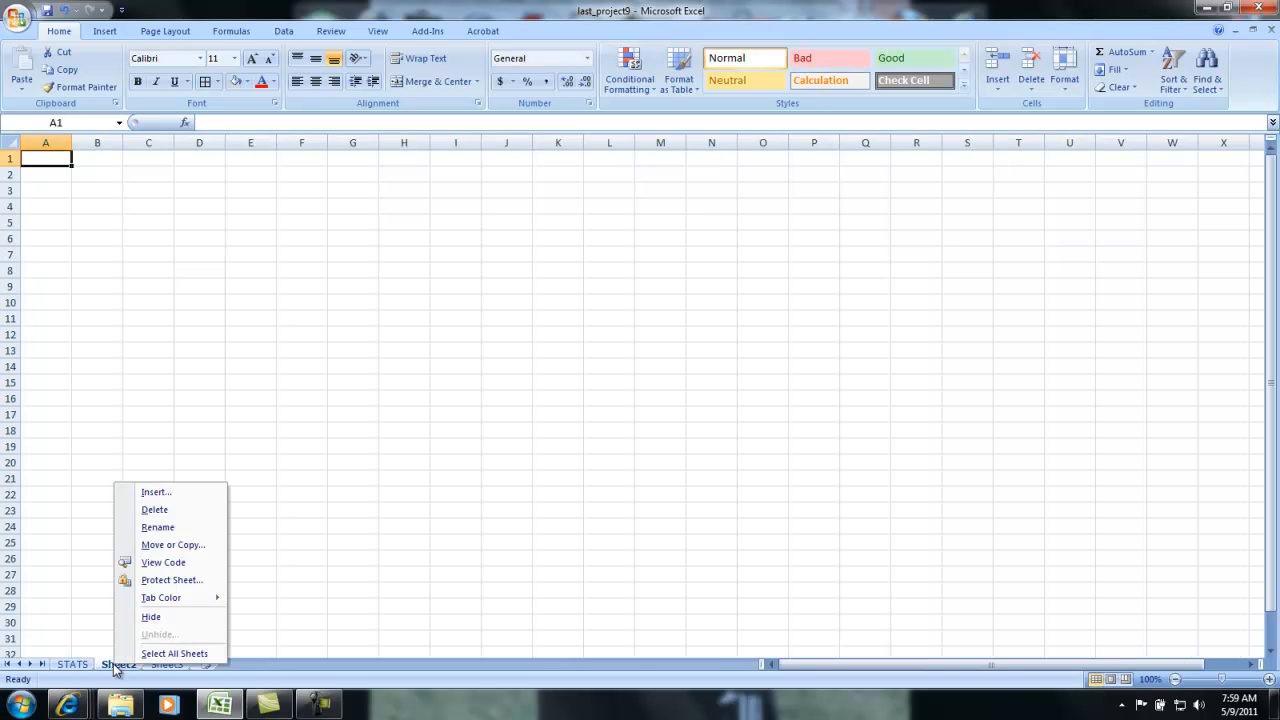
pyautogui.click(155, 511)
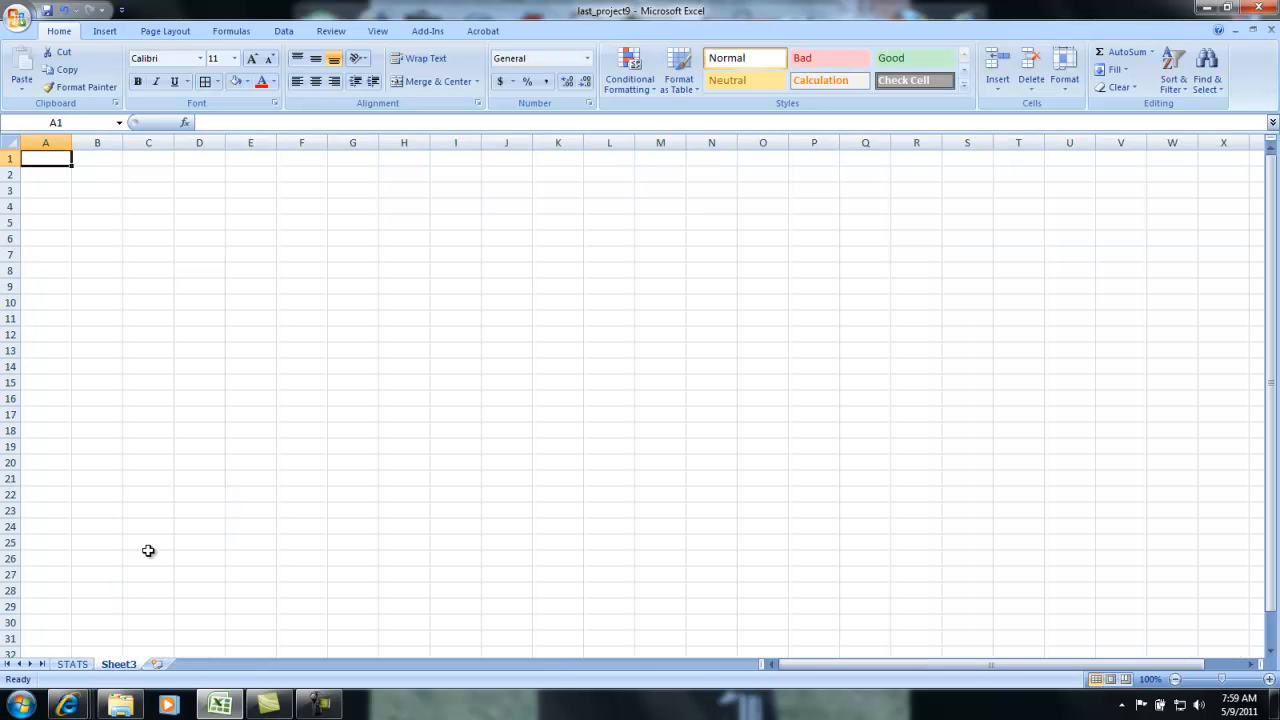
pyautogui.rightClick(117, 669)
pyautogui.click(155, 511)
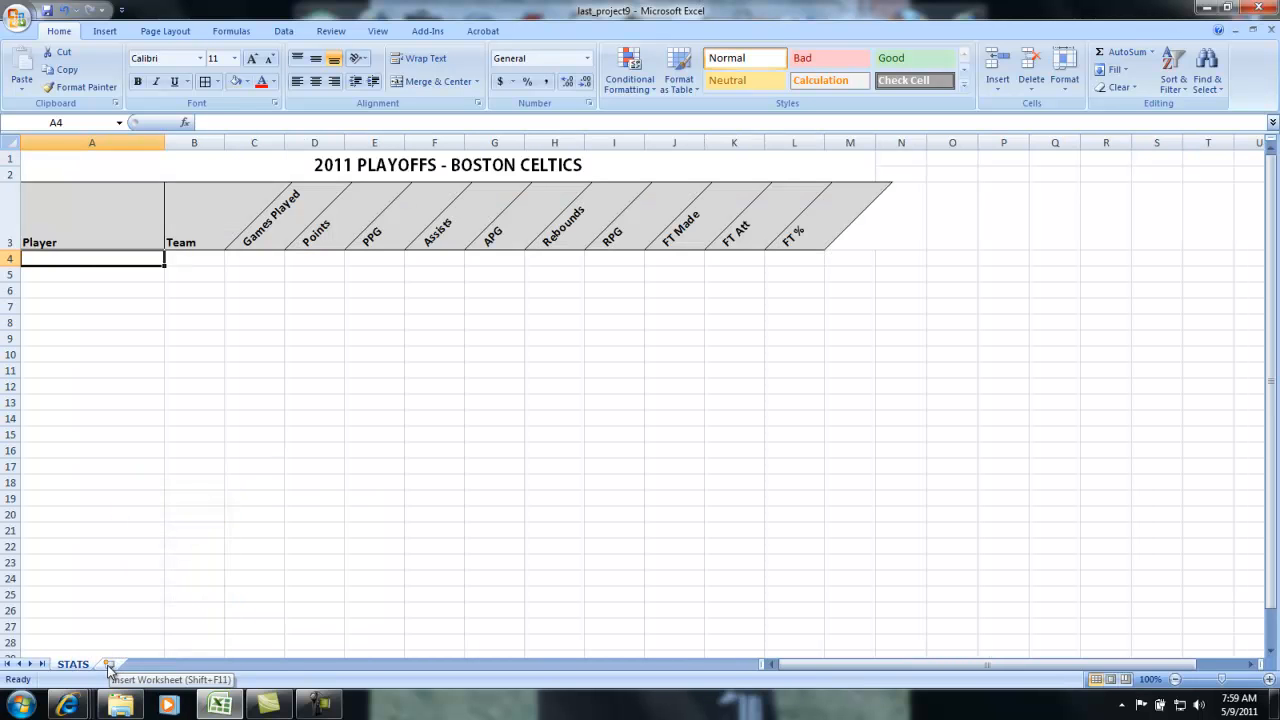
# - Insert two extra blank worksheets after STATS and delete both of them again
pyautogui.click(112, 667)
pyautogui.click(158, 664)
pyautogui.click(118, 665)
pyautogui.rightClick(125, 666)
pyautogui.click(165, 512)
pyautogui.rightClick(119, 664)
pyautogui.click(156, 509)
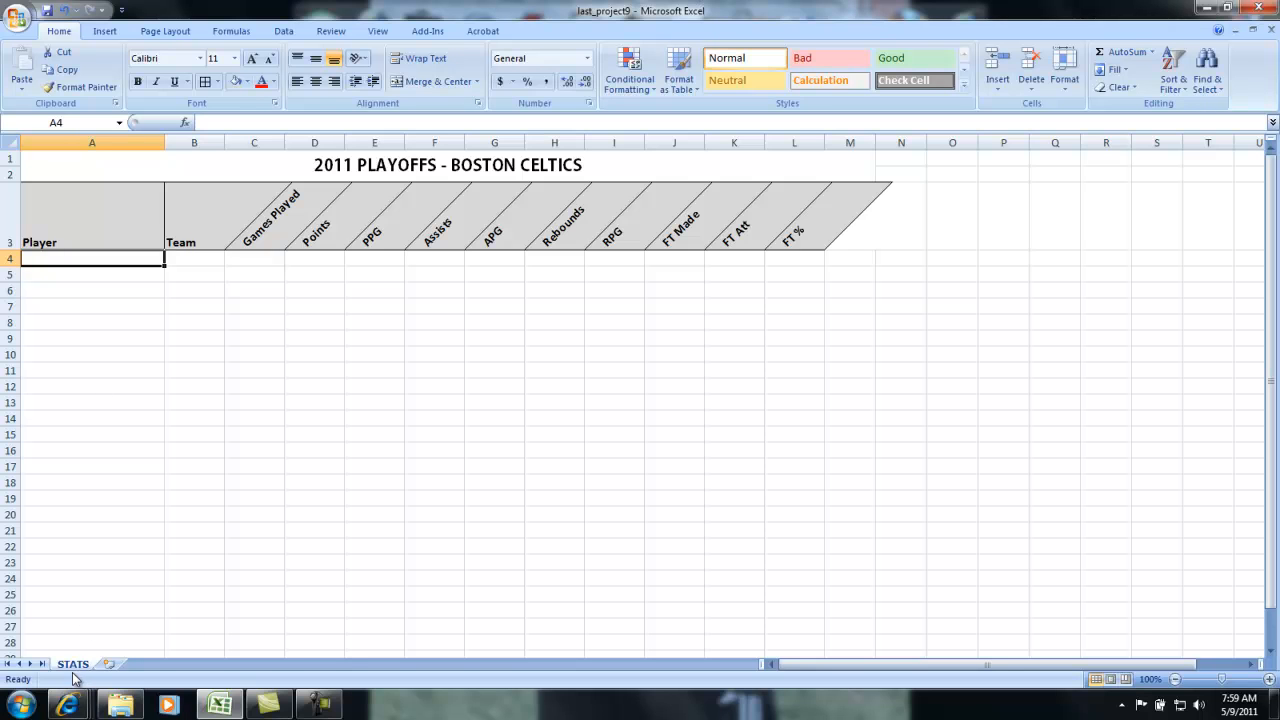
# - Select cell A4 under Player, switch to Internet Explorer and search Google for "NBA.com" in a new tab
pyautogui.click(101, 451)
pyautogui.click(80, 257)
pyautogui.click(68, 705)
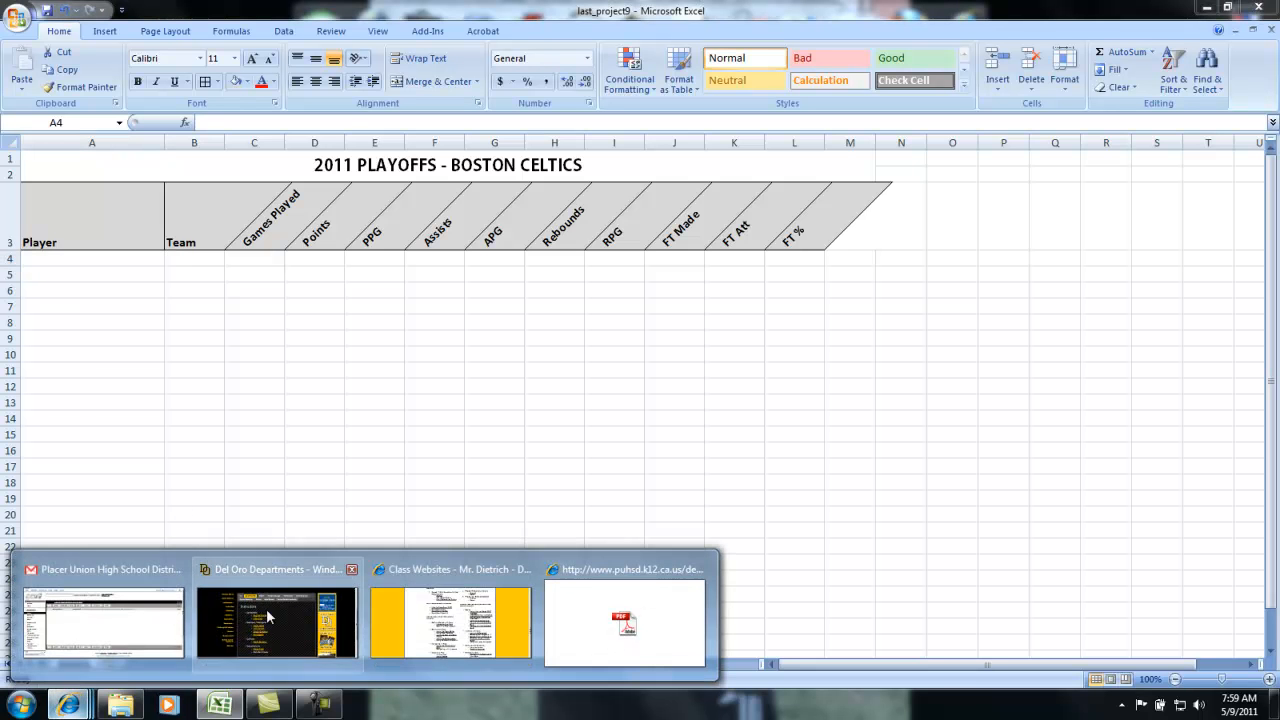
pyautogui.click(312, 618)
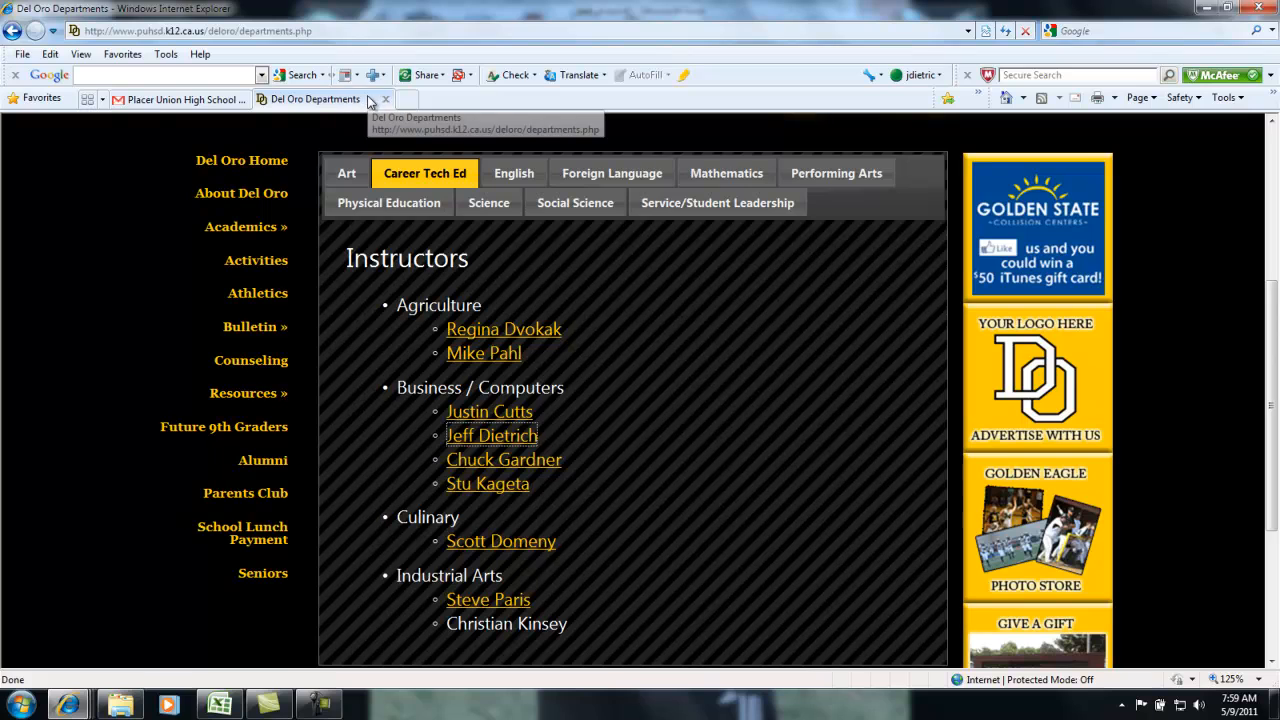
pyautogui.click(405, 100)
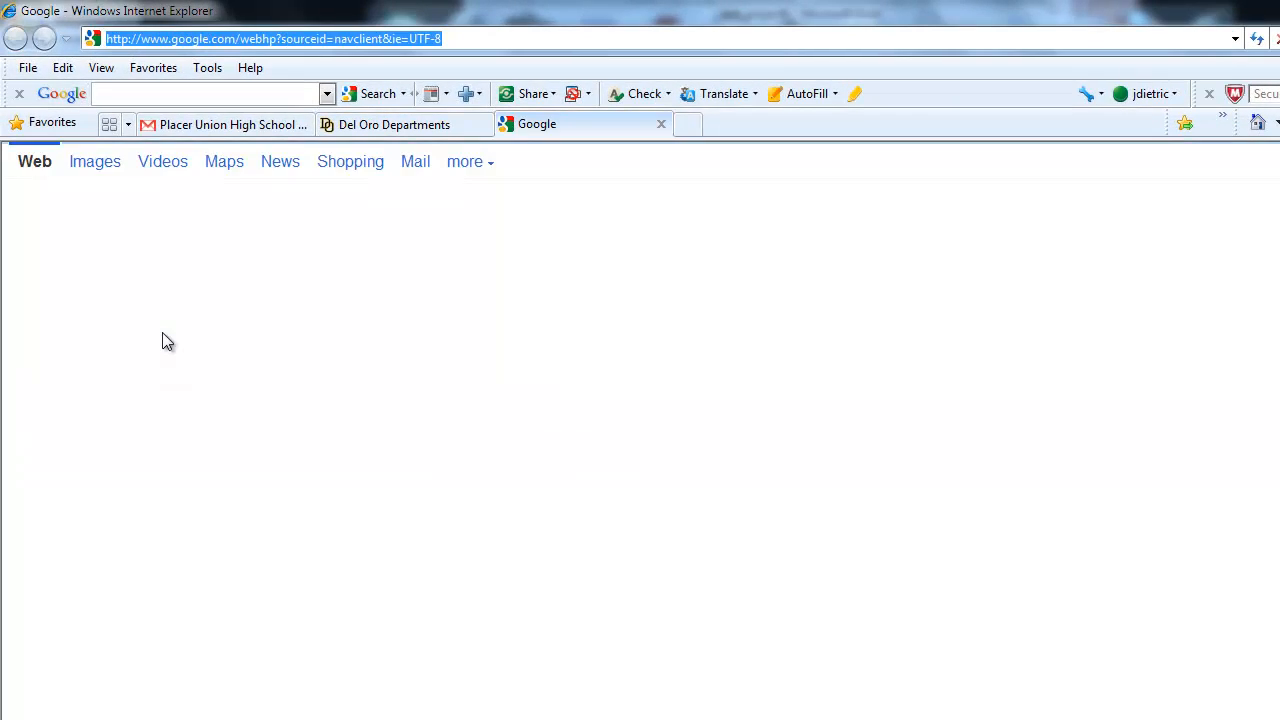
pyautogui.click(313, 479)
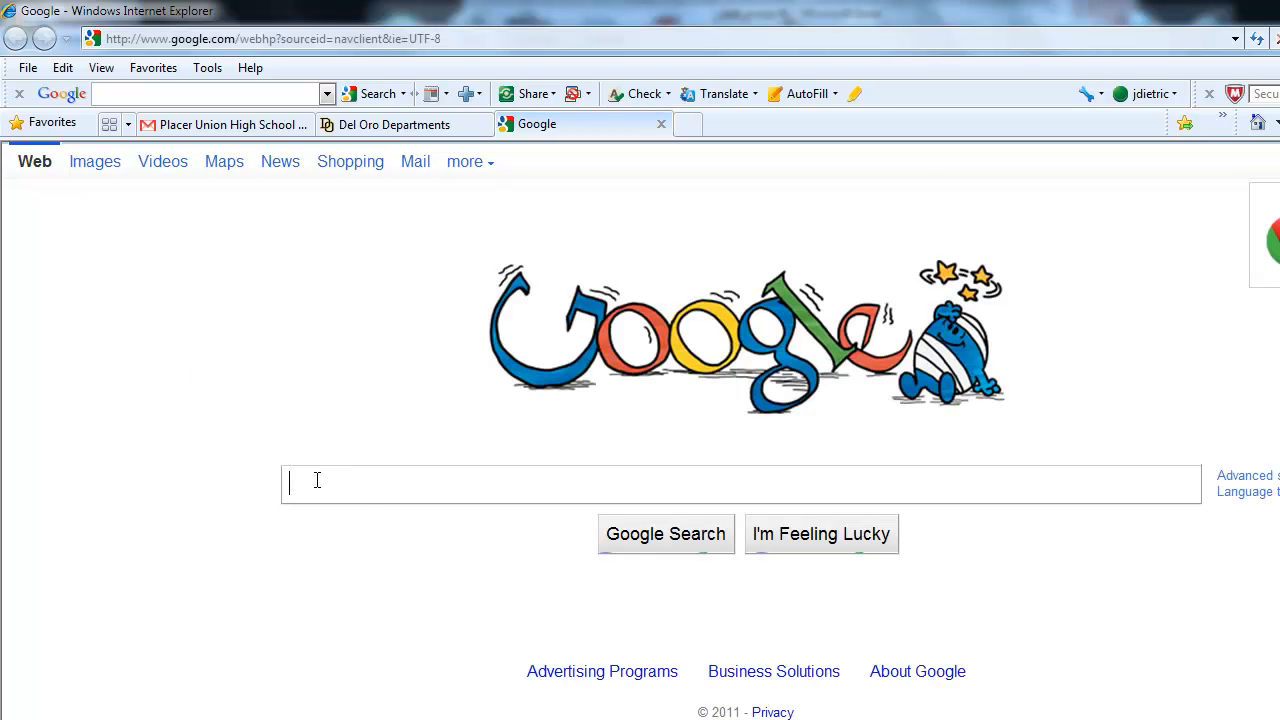
pyautogui.write('NBA')
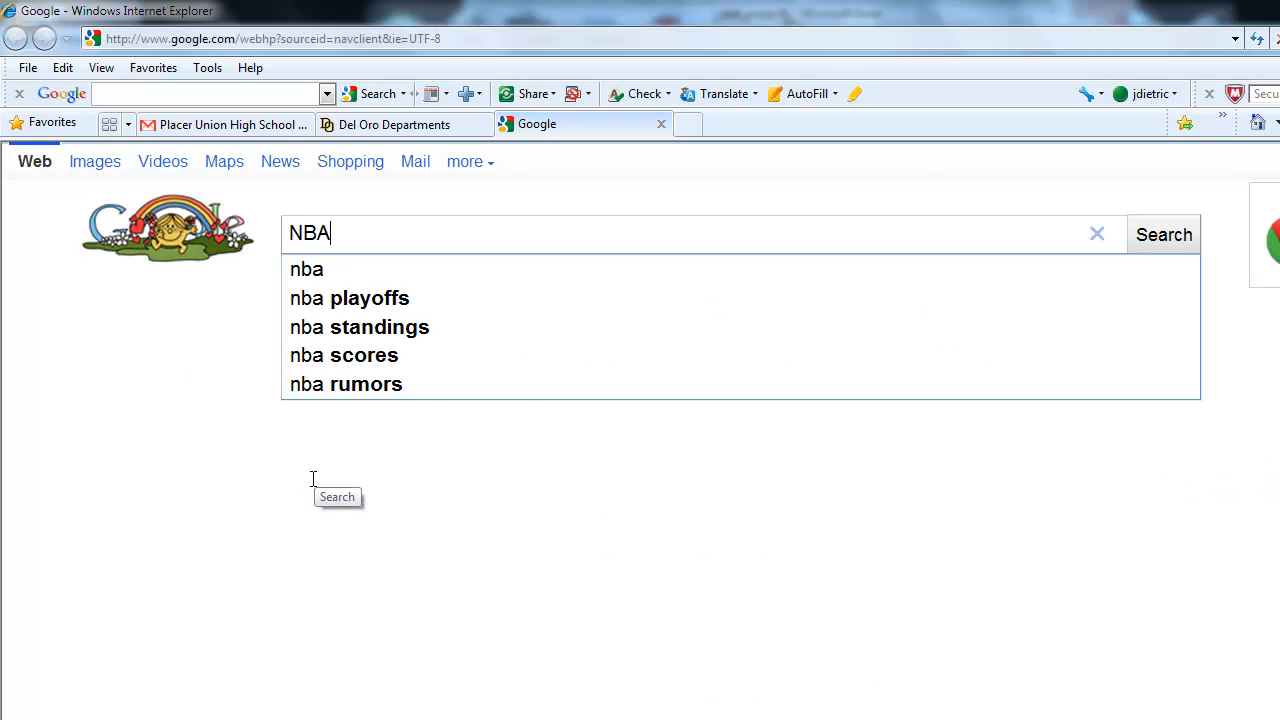
pyautogui.write('.com')
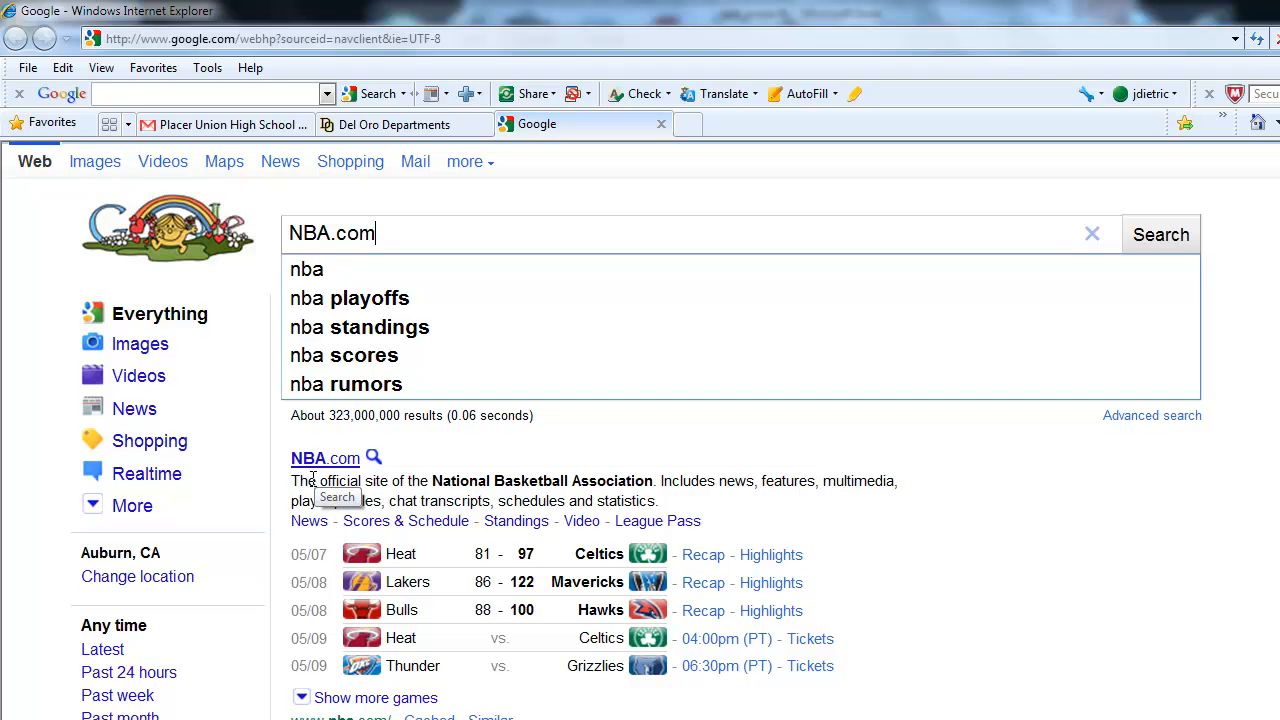
pyautogui.press('Return')
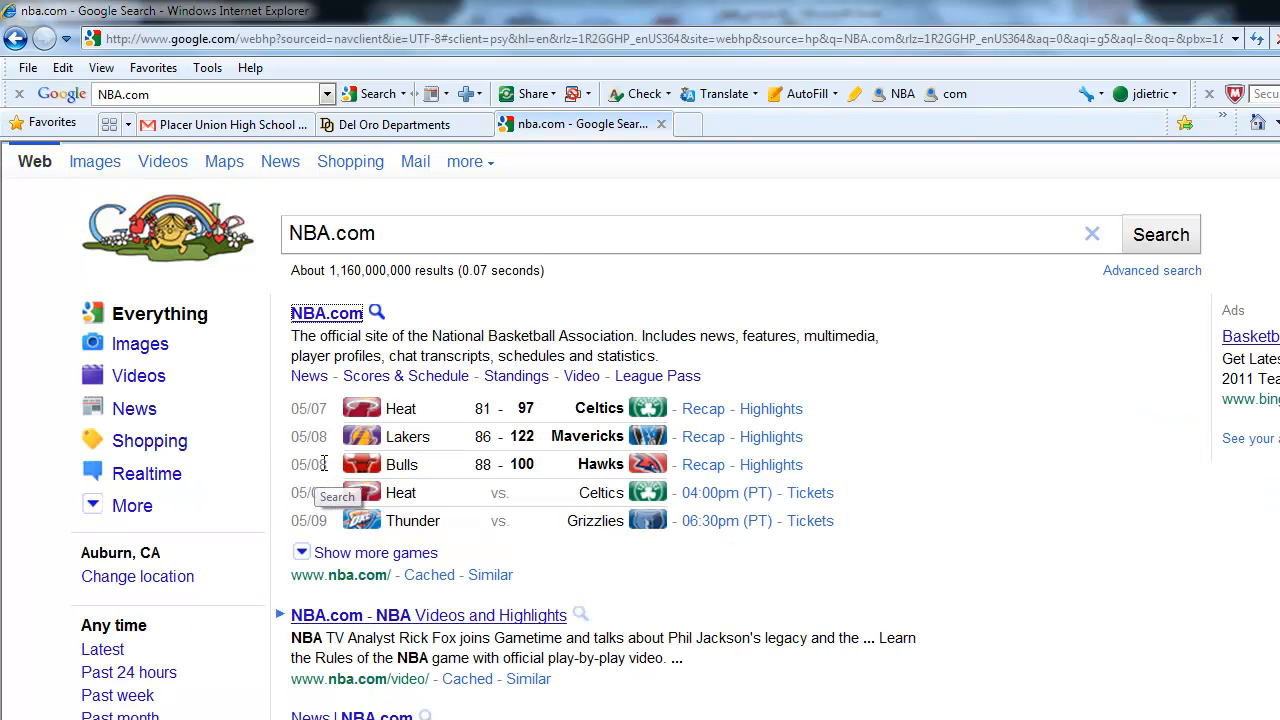
# - Open the NBA.com site from the search results and go to its Individual Stats page
pyautogui.click(323, 463)
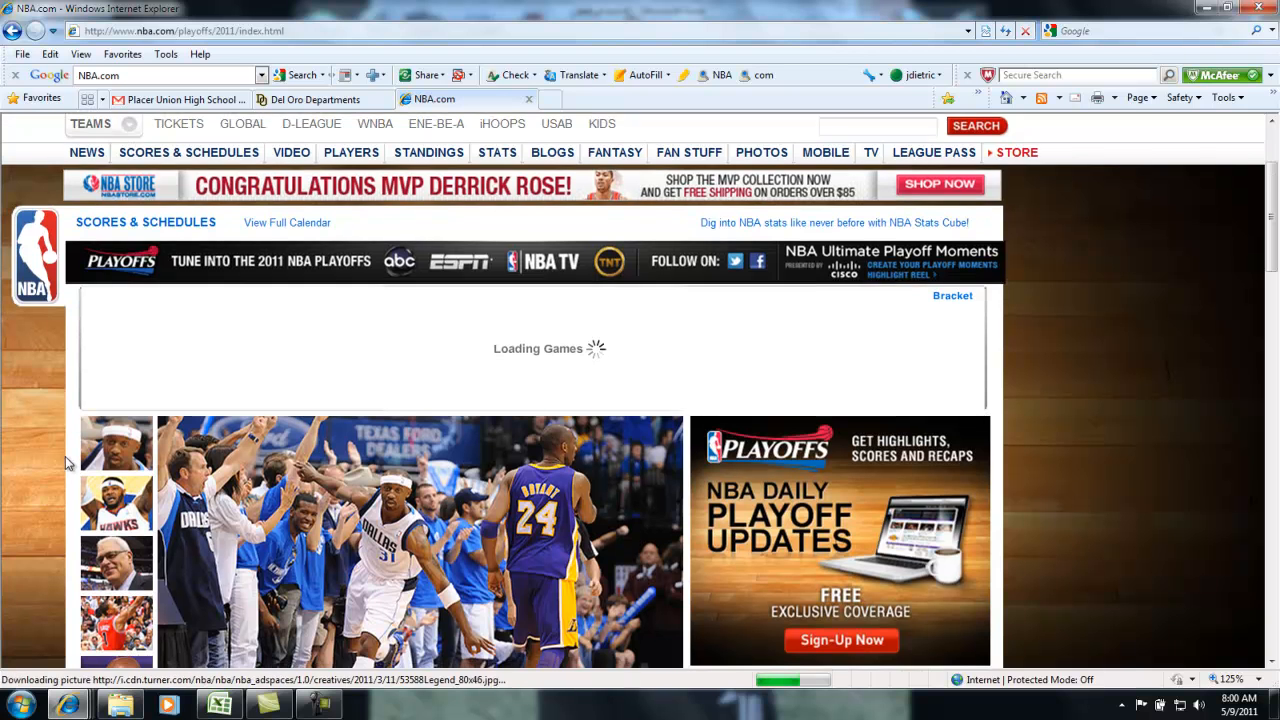
pyautogui.scroll(-2, 65, 458)
pyautogui.scroll(-2, 65, 456)
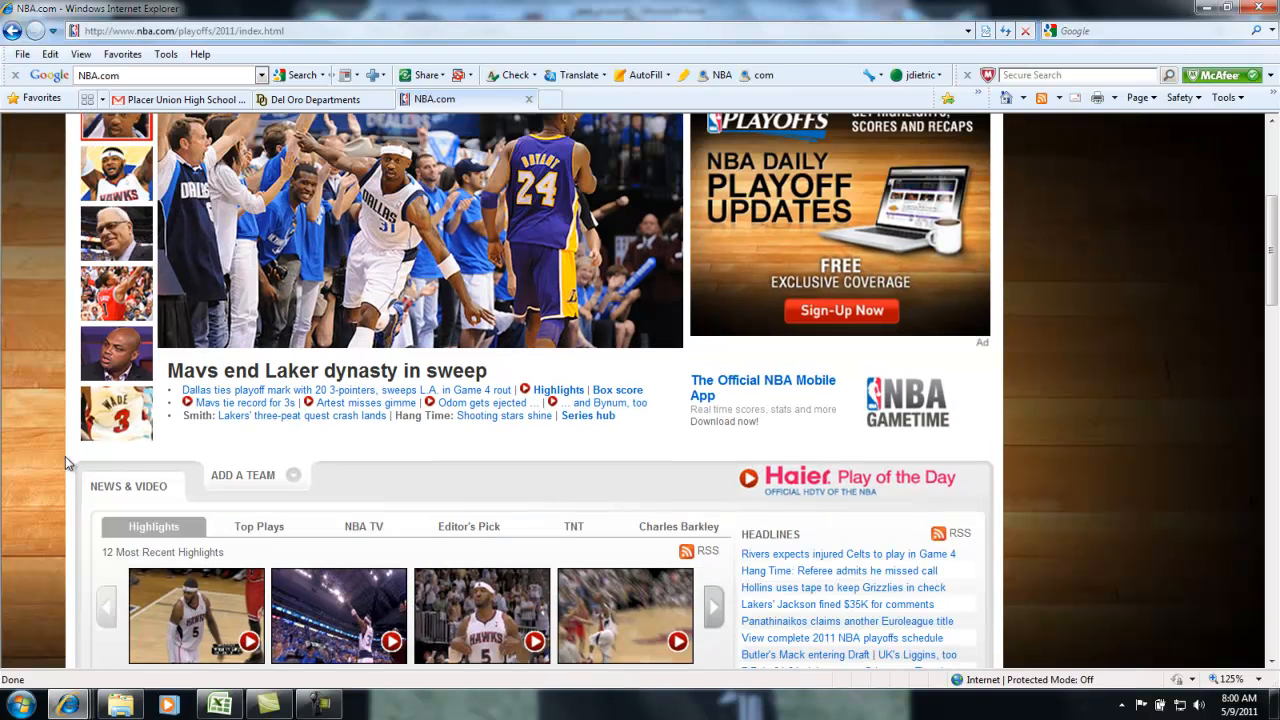
pyautogui.scroll(-1, 68, 459)
pyautogui.scroll(8, 70, 462)
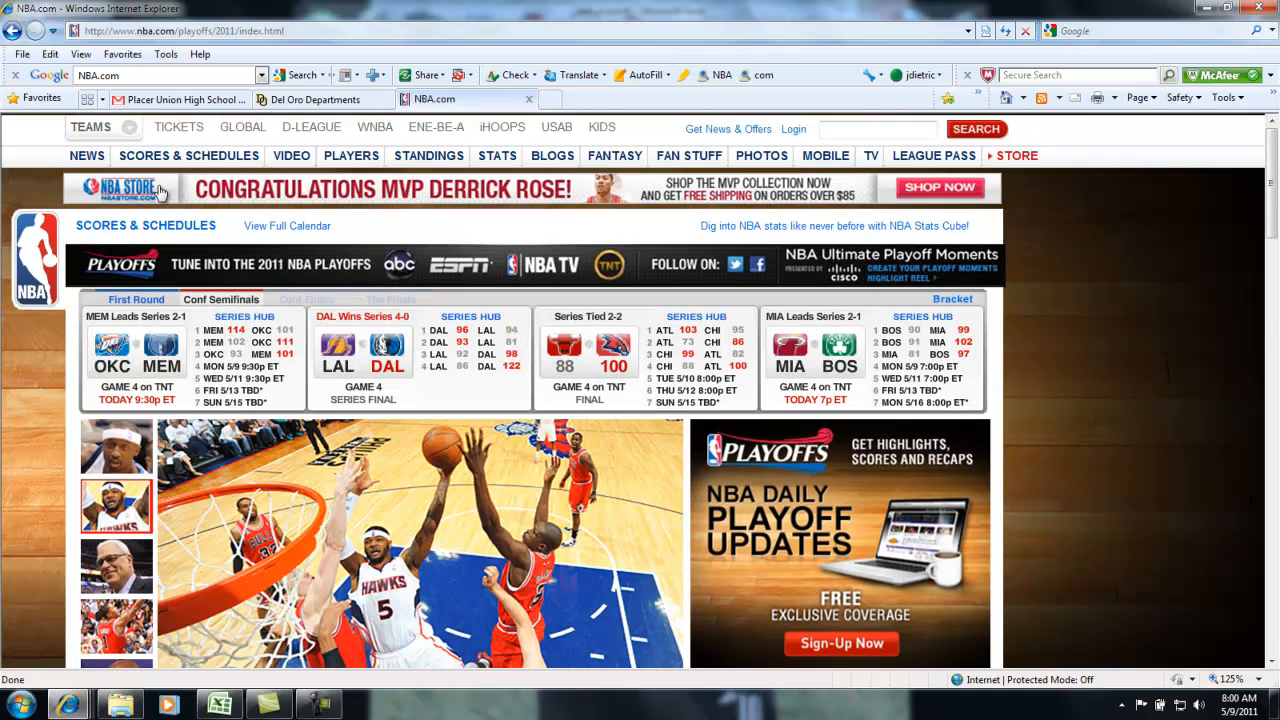
pyautogui.moveTo(499, 163)
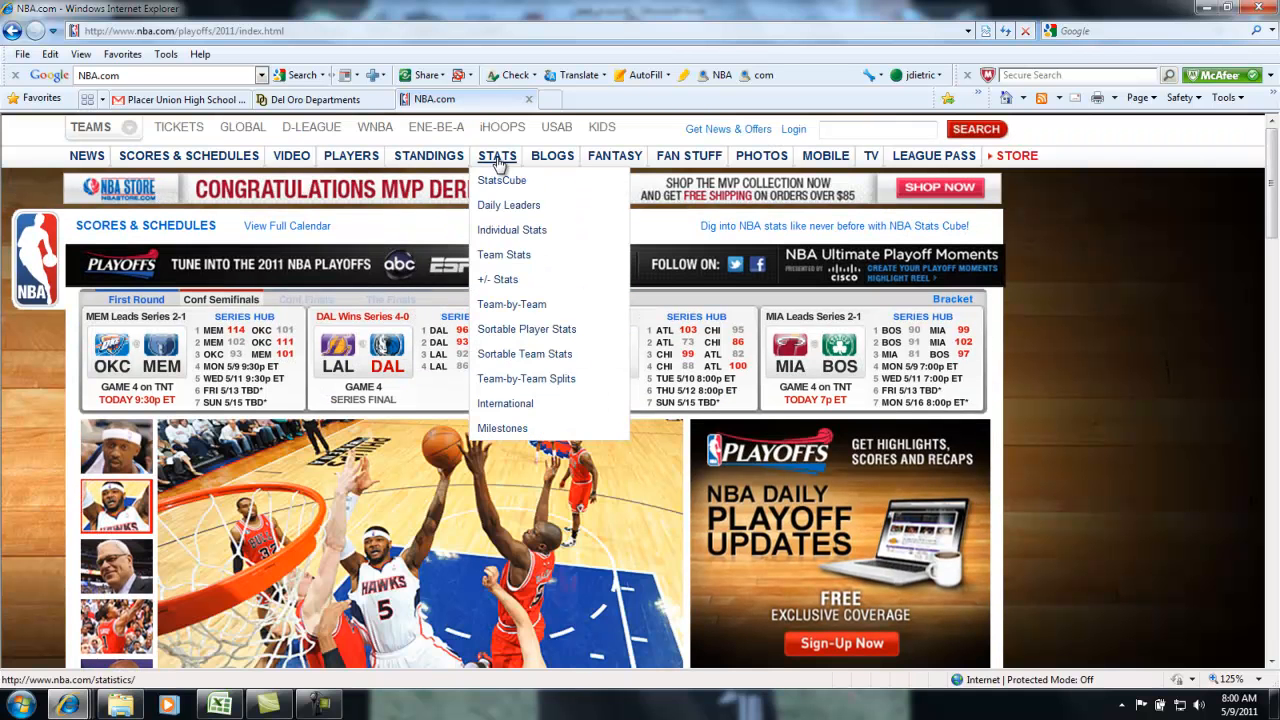
pyautogui.click(498, 233)
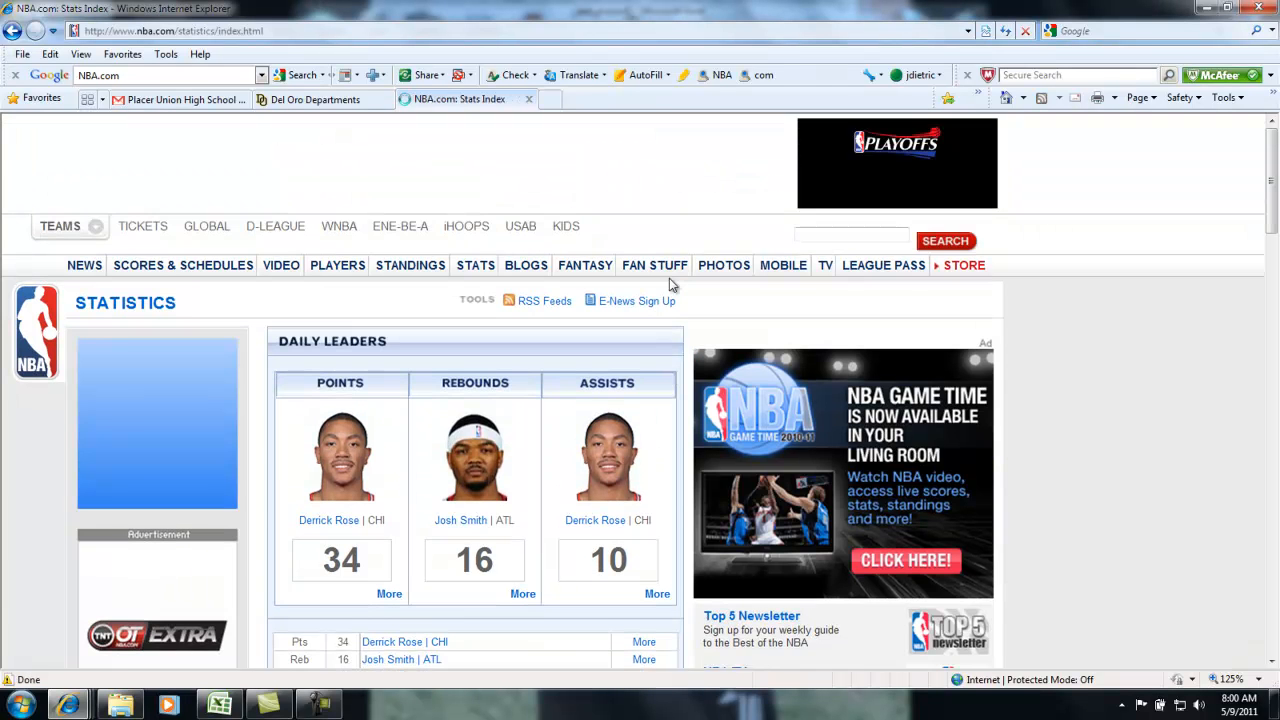
# - Open the 2010-11 playoffs leaders list for Scoring and look through the players' points per game
pyautogui.scroll(-3, 669, 280)
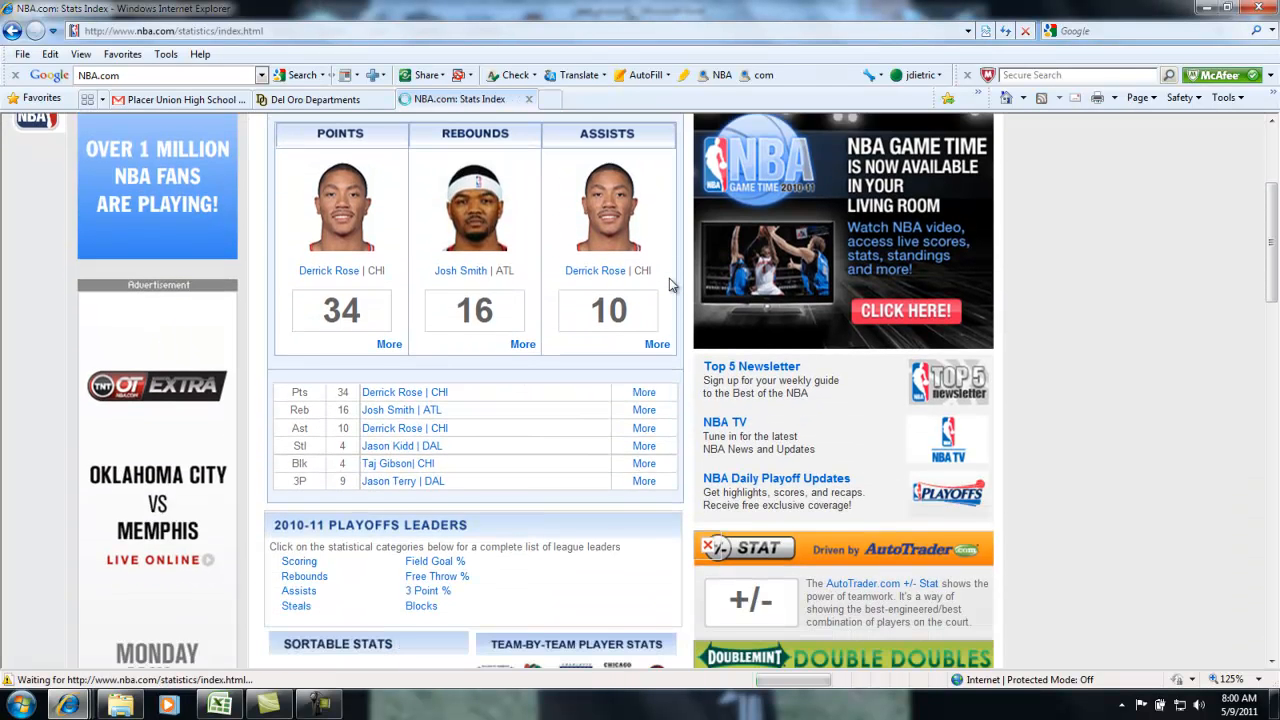
pyautogui.scroll(-2, 670, 282)
pyautogui.scroll(-2, 672, 283)
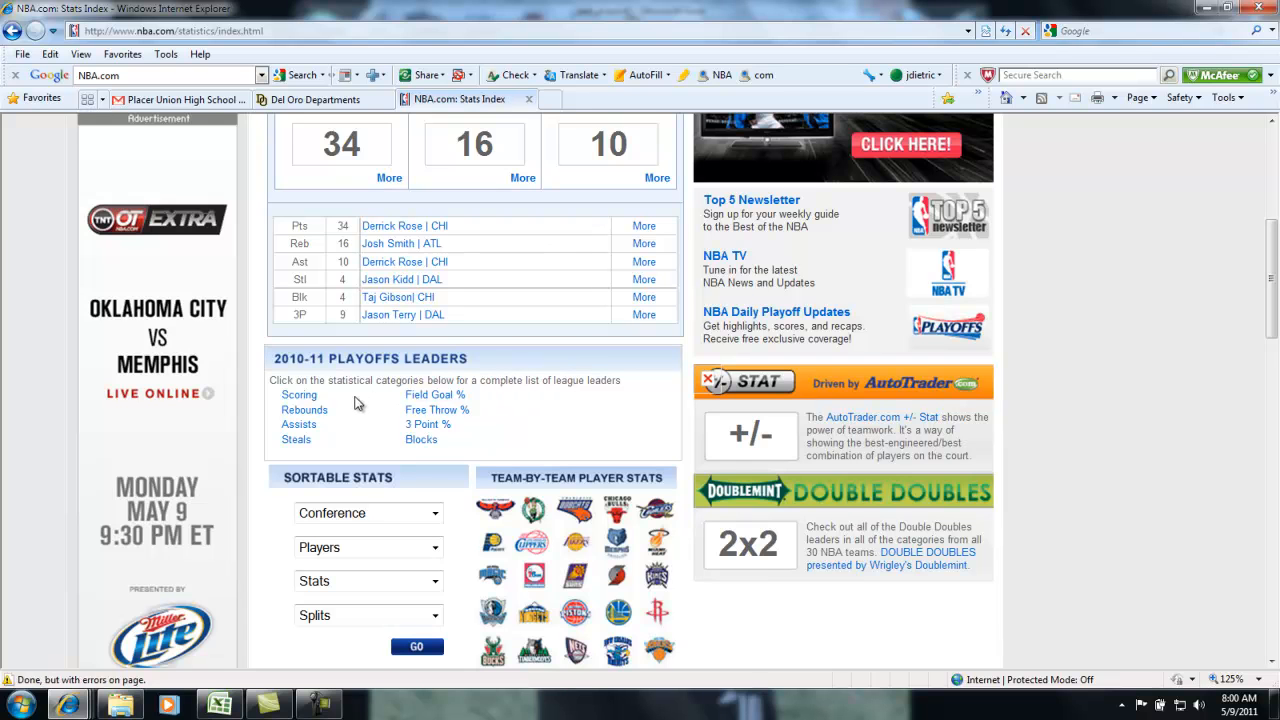
pyautogui.click(296, 396)
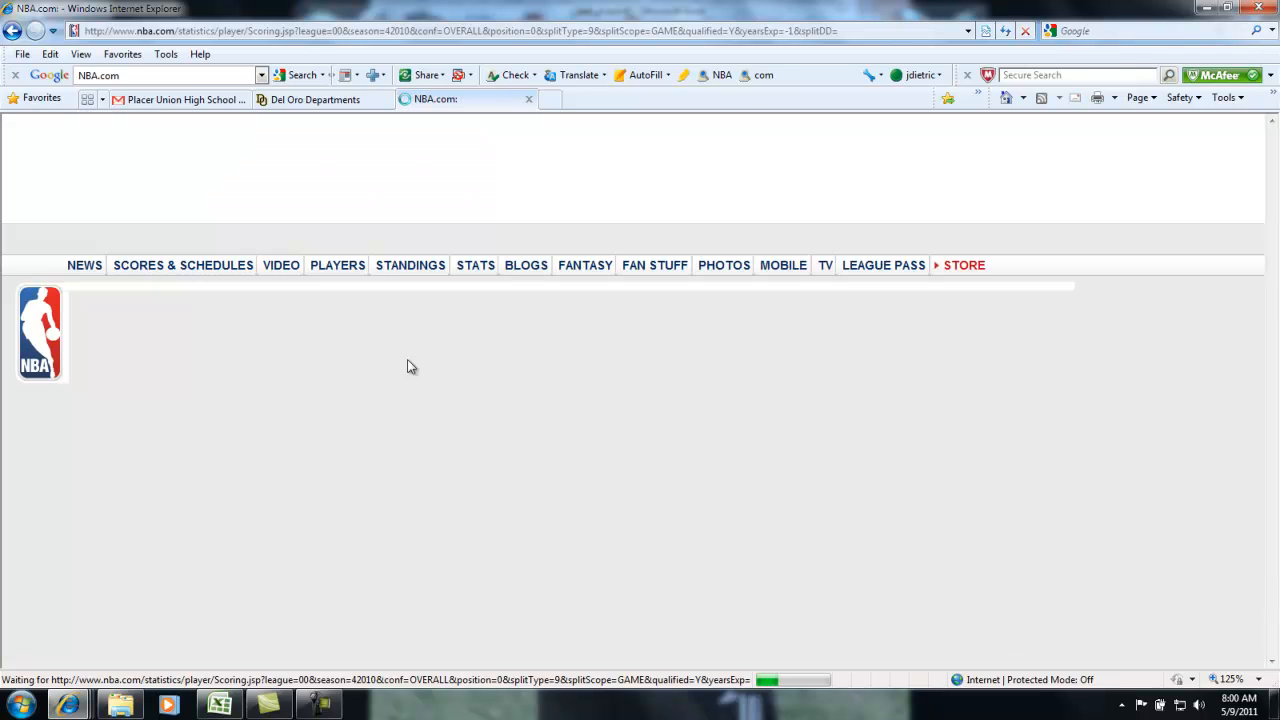
pyautogui.scroll(-3, 424, 357)
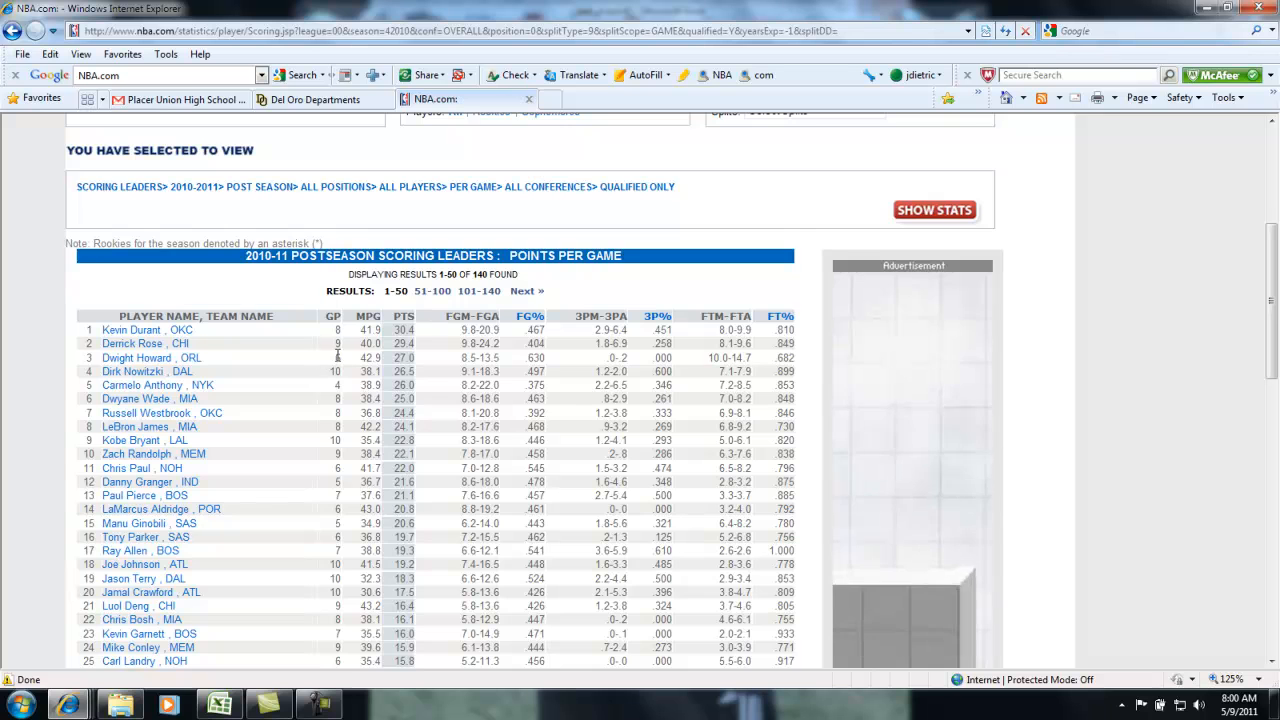
# - Open the NBA.com Team-by-Team statistics page listing the teams by division
pyautogui.scroll(1, 330, 360)
pyautogui.scroll(1, 333, 360)
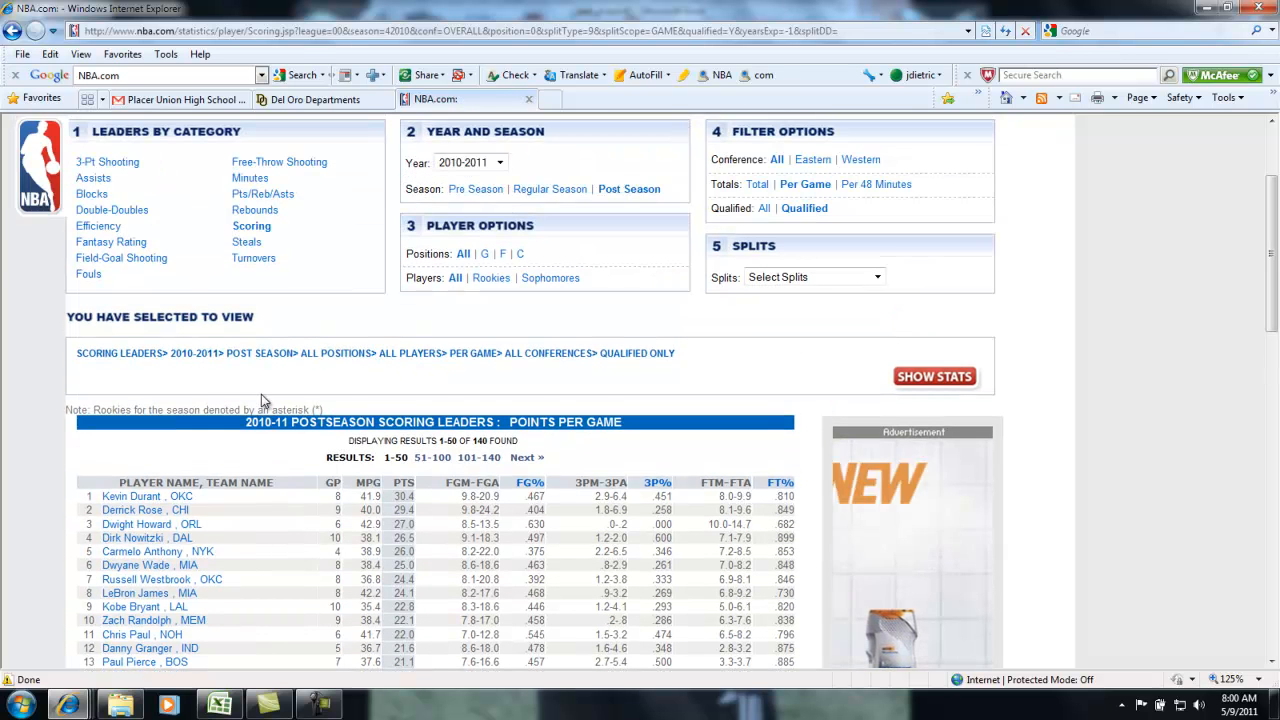
pyautogui.scroll(2, 268, 400)
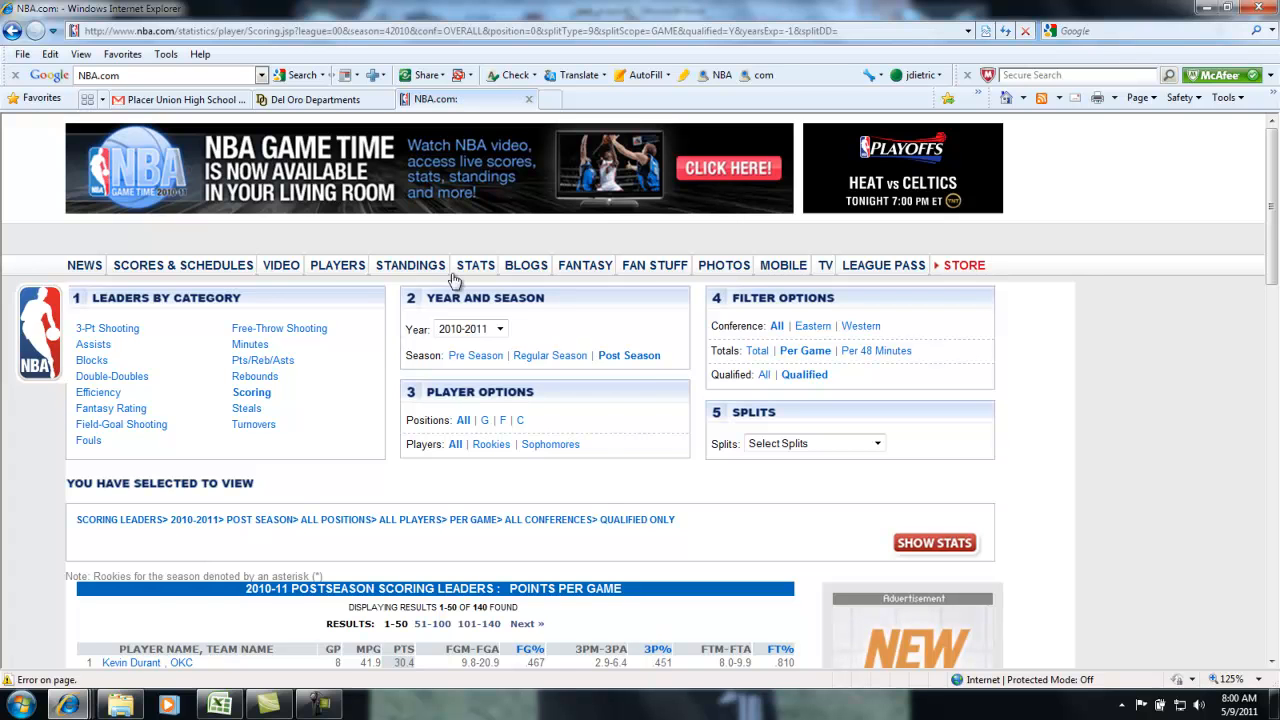
pyautogui.moveTo(483, 272)
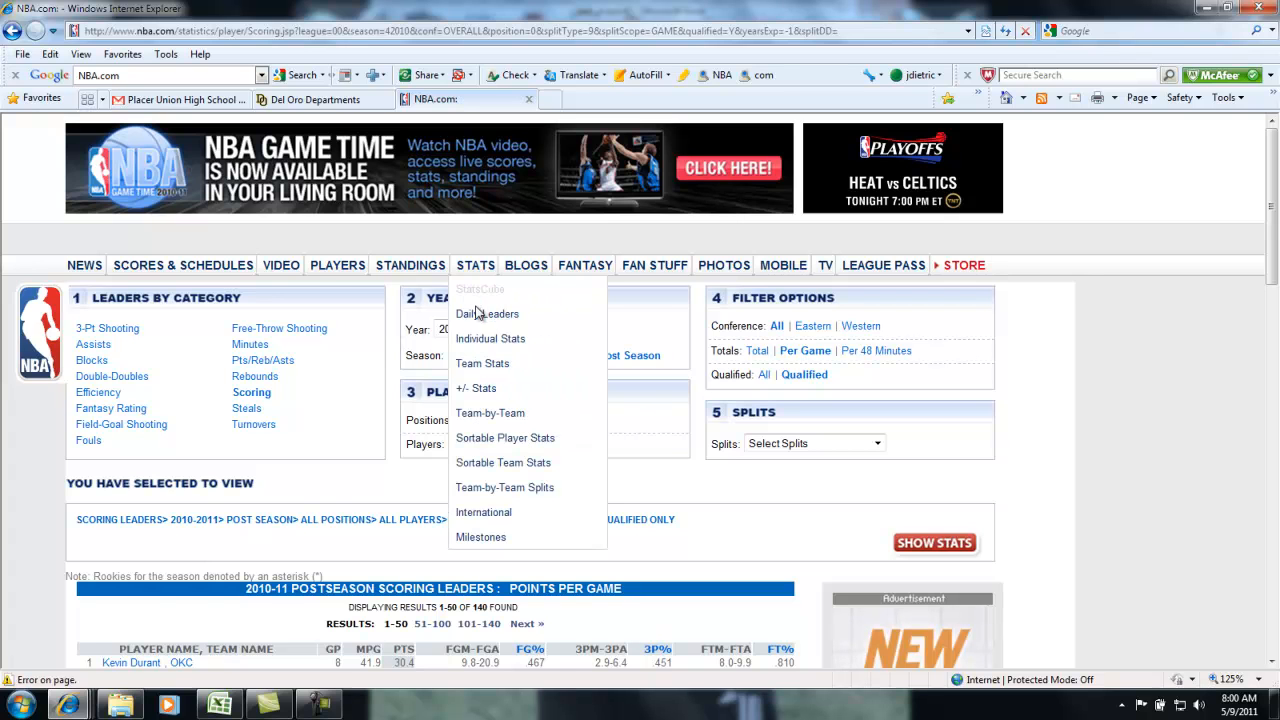
pyautogui.click(490, 416)
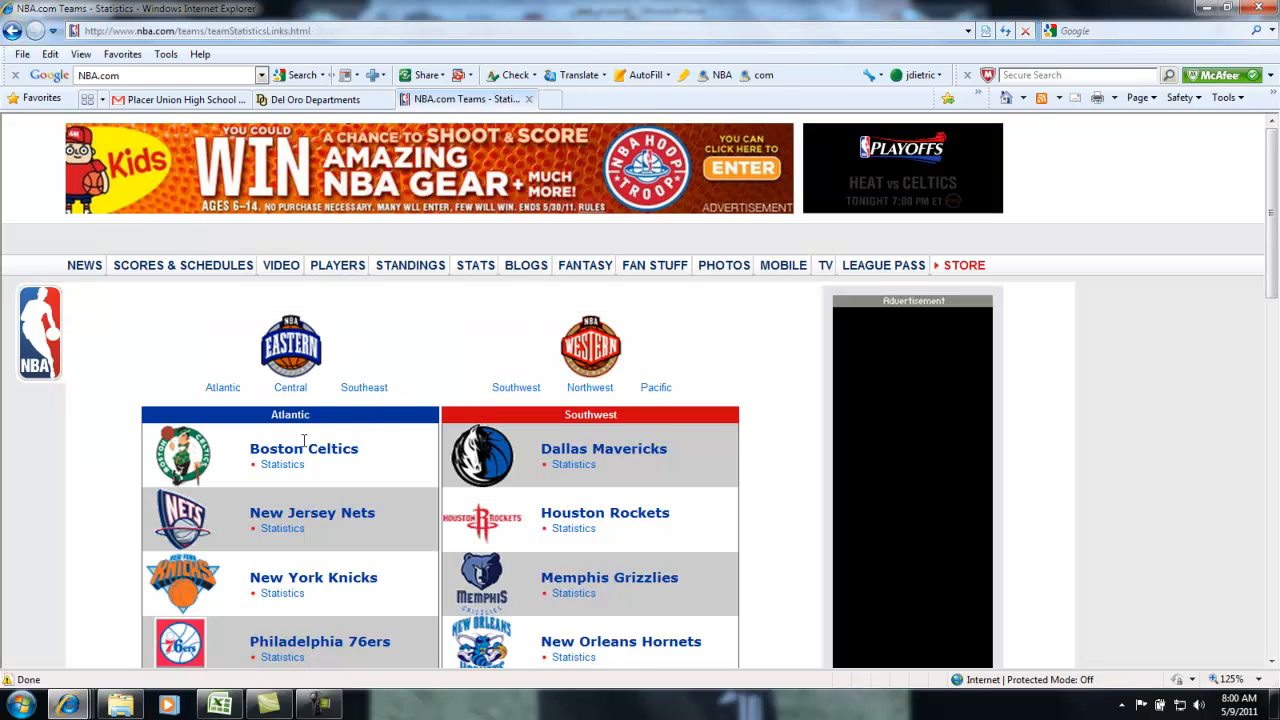
# - Open the Boston Celtics statistics from the team list and look through the 2011 playoffs Player Averages and Player Totals tables
pyautogui.click(281, 465)
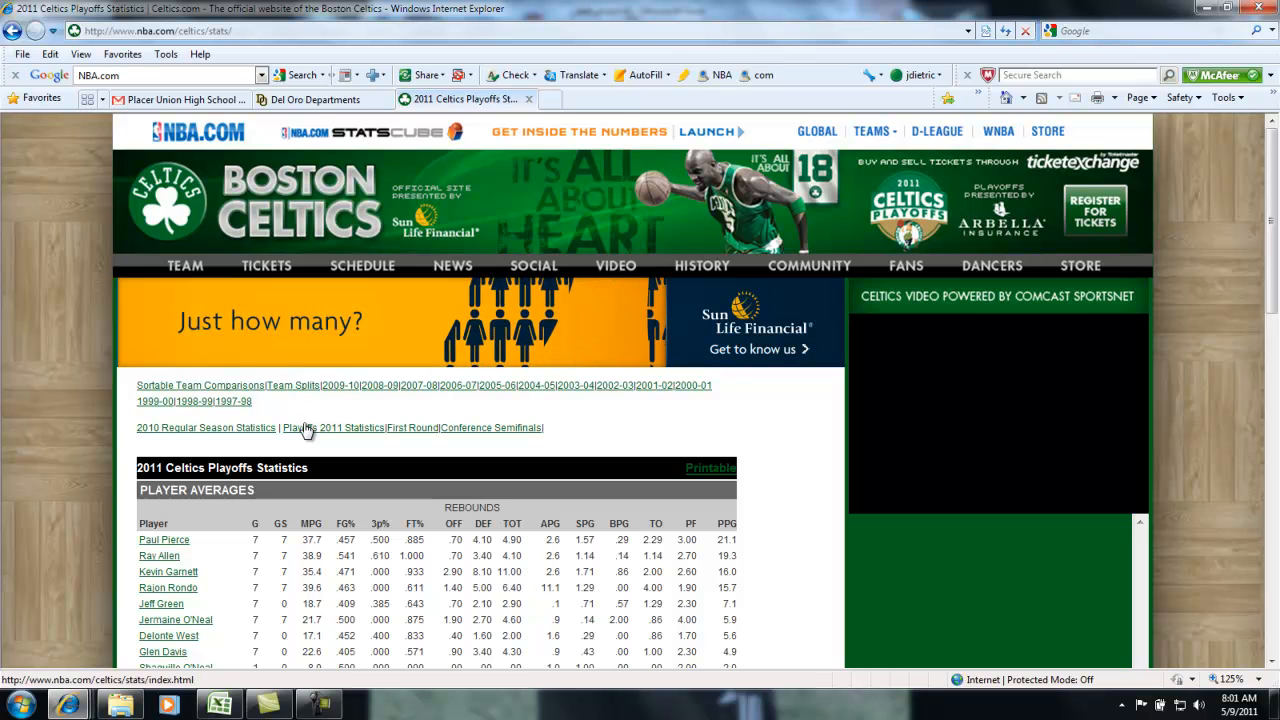
pyautogui.scroll(-3, 303, 428)
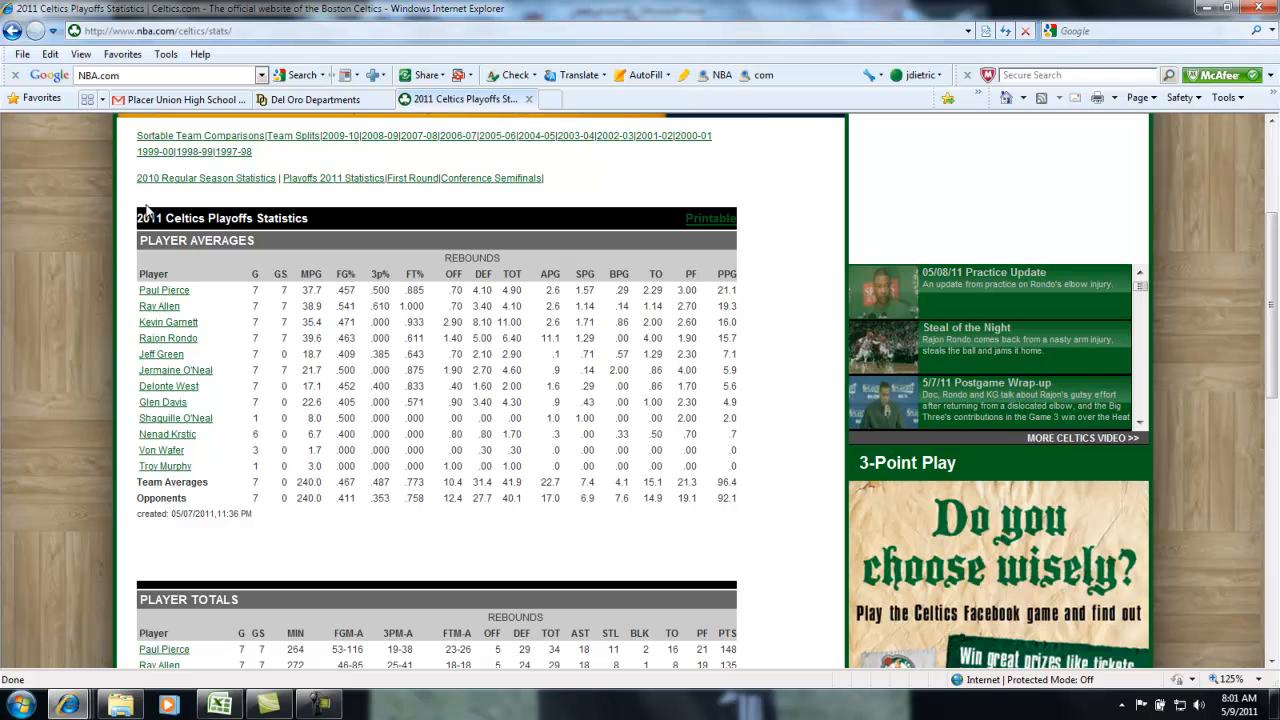
pyautogui.scroll(-1, 236, 306)
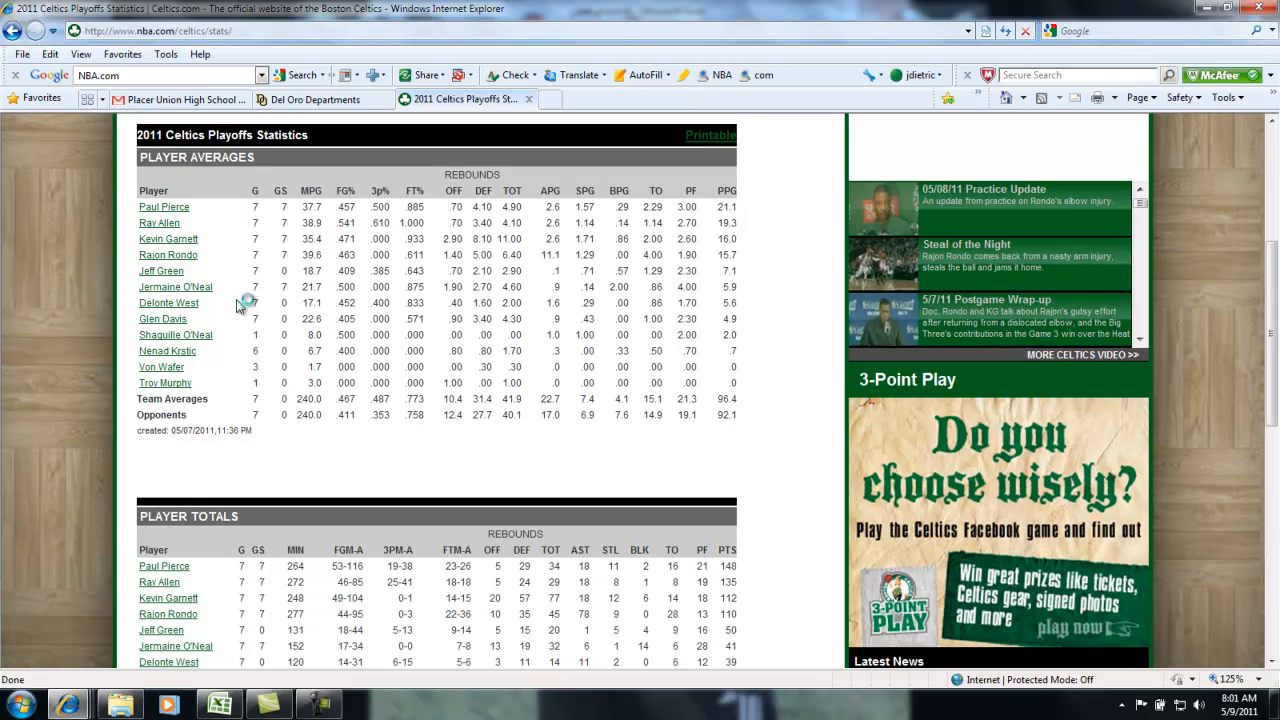
pyautogui.scroll(-1, 238, 306)
pyautogui.scroll(2, 238, 306)
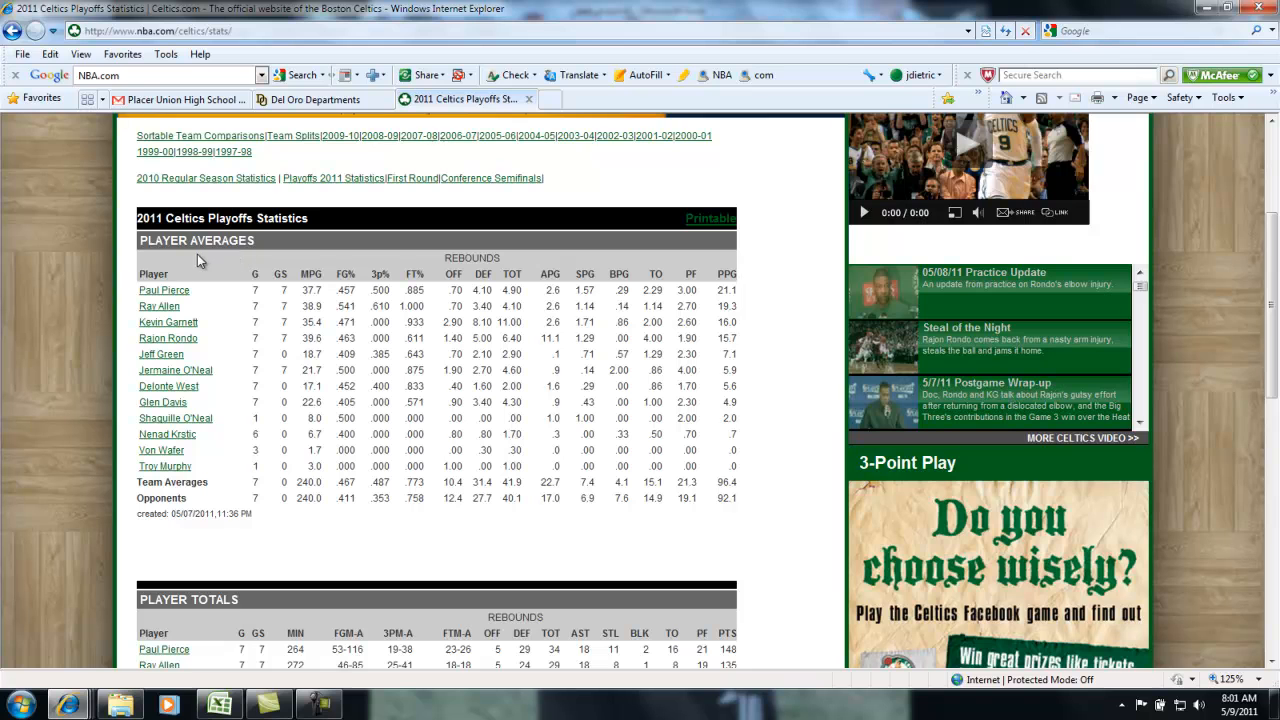
pyautogui.scroll(-3, 210, 275)
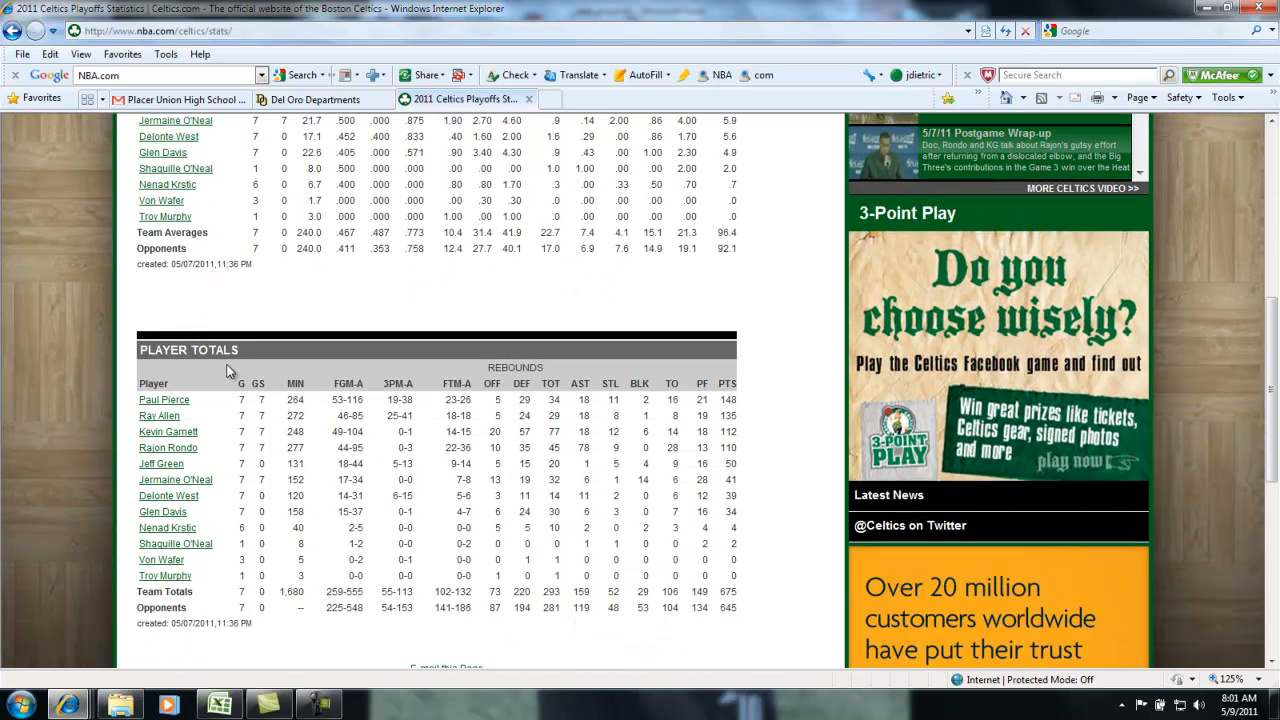
pyautogui.scroll(-2, 236, 364)
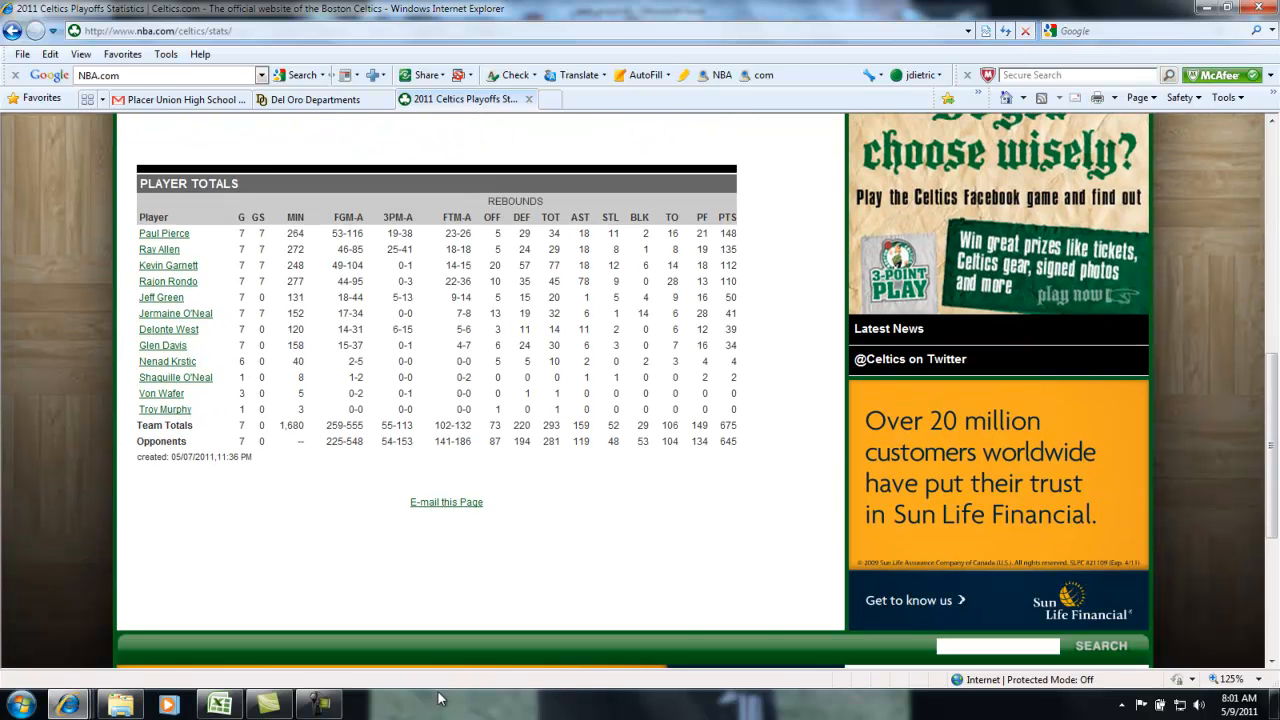
pyautogui.click(320, 705)
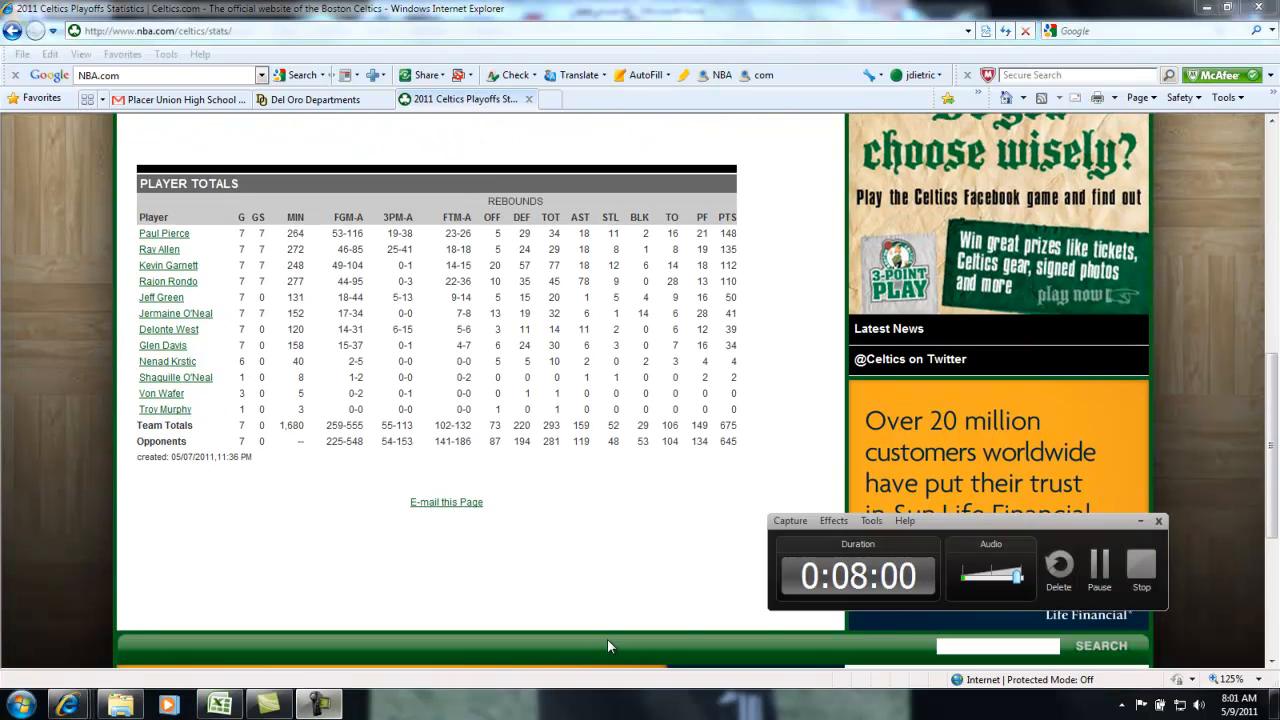
pyautogui.click(1097, 571)
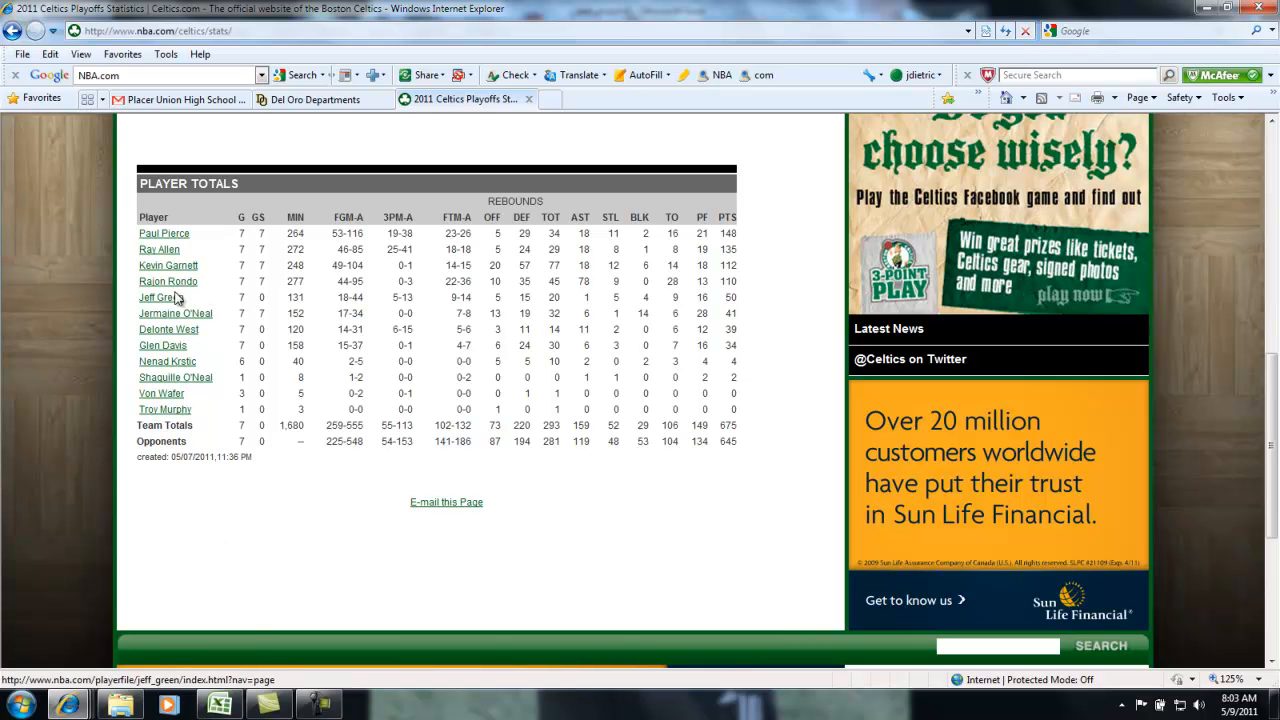
# - Switch to Excel and list Paul Pierce, Rajon Rondo, Ray Allen and Kevin Garnett under Player in cells A4 to A7
pyautogui.click(219, 705)
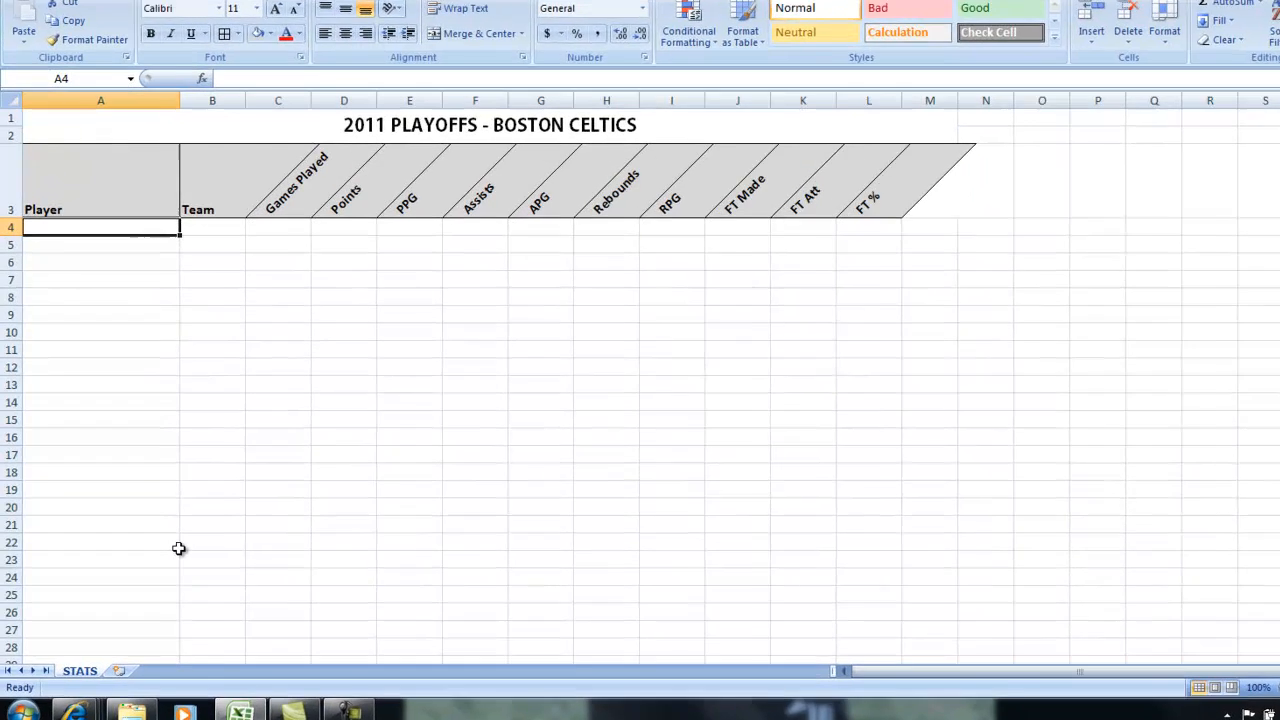
pyautogui.write('Paul Pierce')
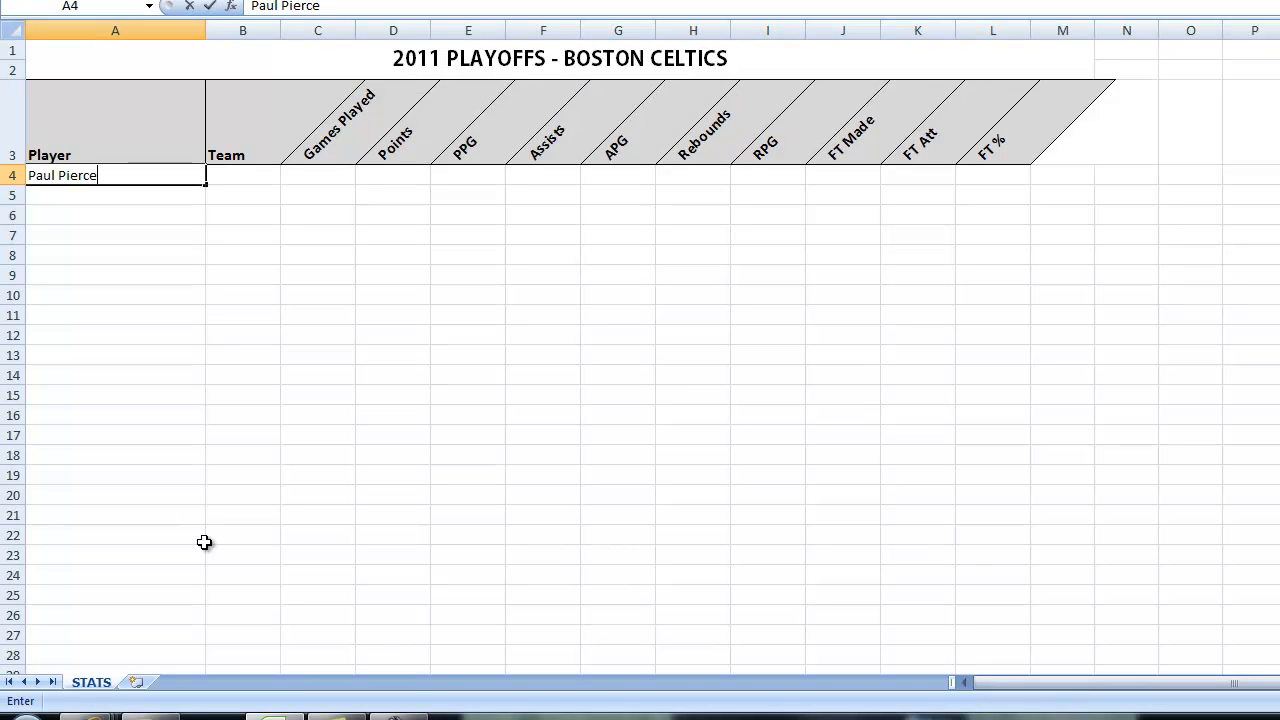
pyautogui.press('Return')
pyautogui.write('Rajon')
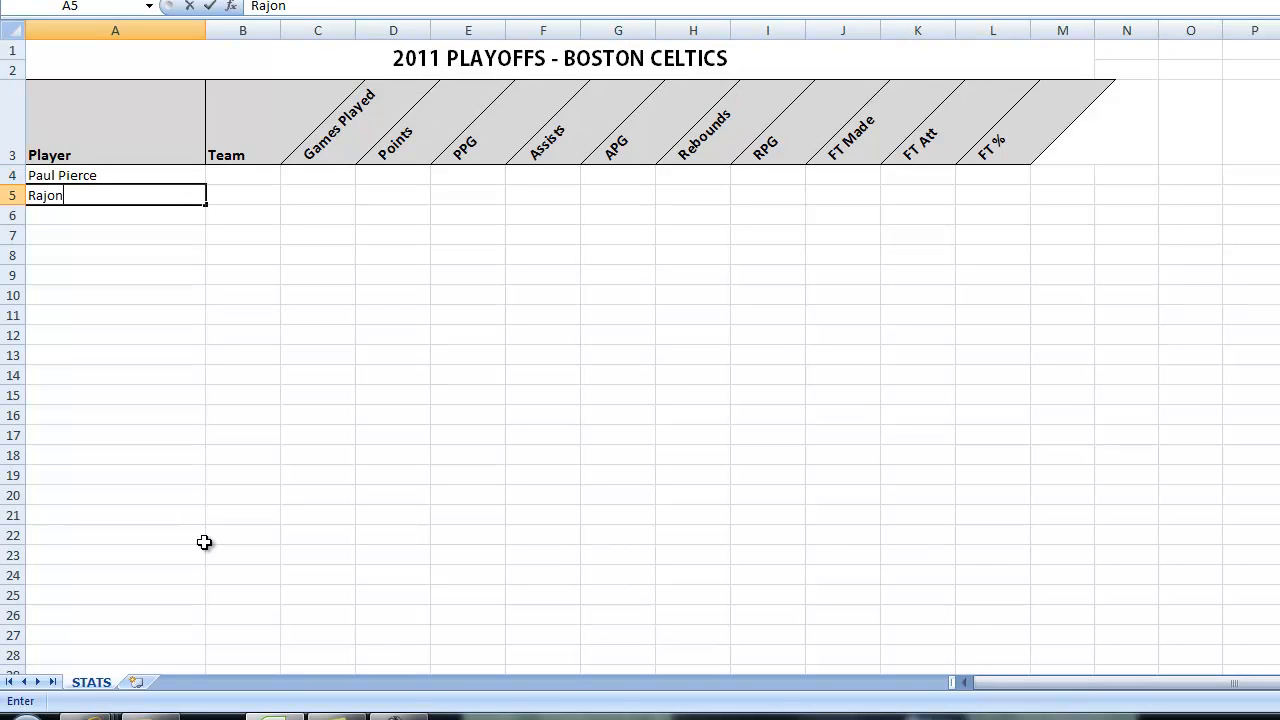
pyautogui.write(' Rondo')
pyautogui.press('Return')
pyautogui.write('Ray Allen')
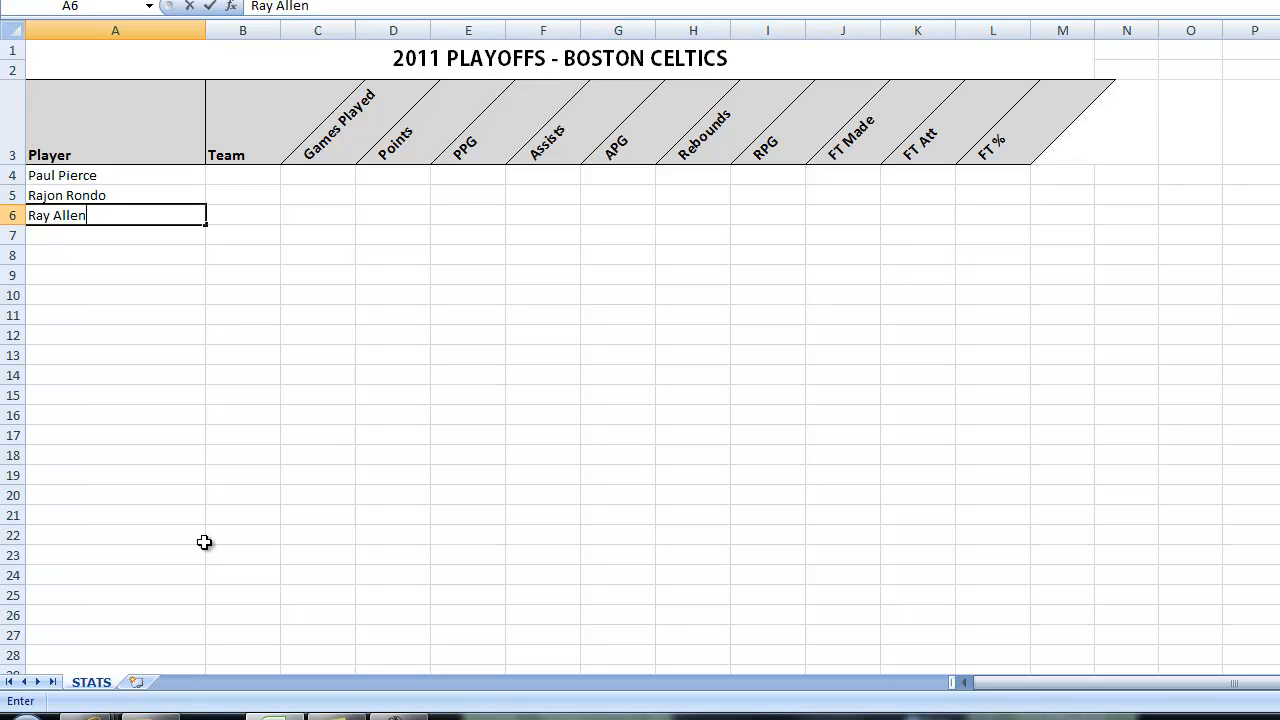
pyautogui.press('Return')
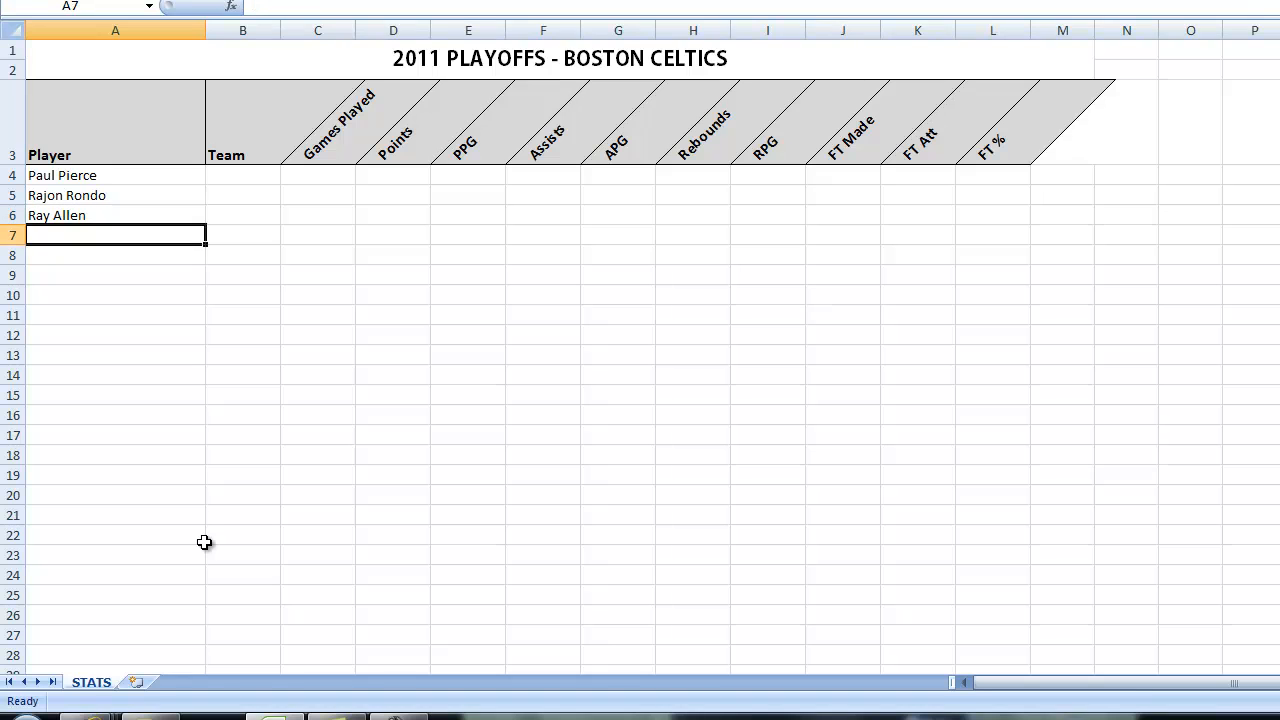
pyautogui.write('Kevin')
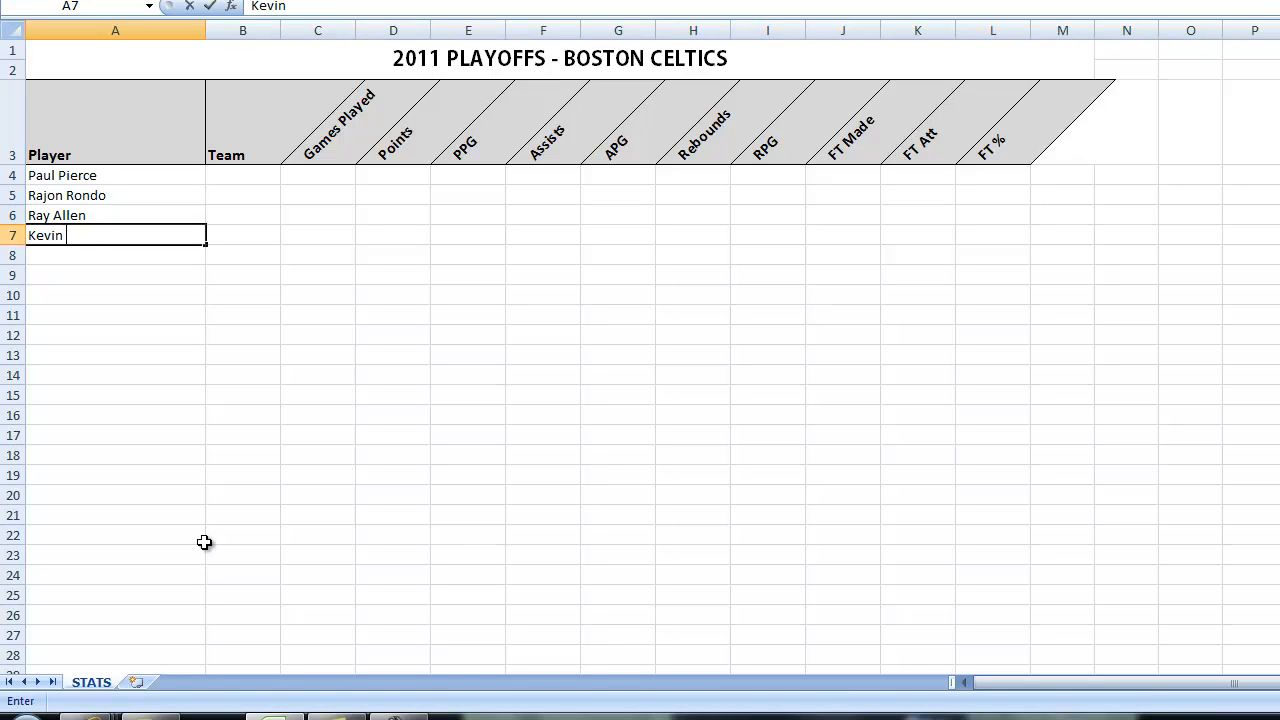
pyautogui.write(' Garnett')
pyautogui.press('Return')
# - Enter BOS as the team for all four players in cells B4 to B7
pyautogui.press('Up')
pyautogui.press('Right')
pyautogui.press('Up')
pyautogui.press('Right')
pyautogui.press('Left')
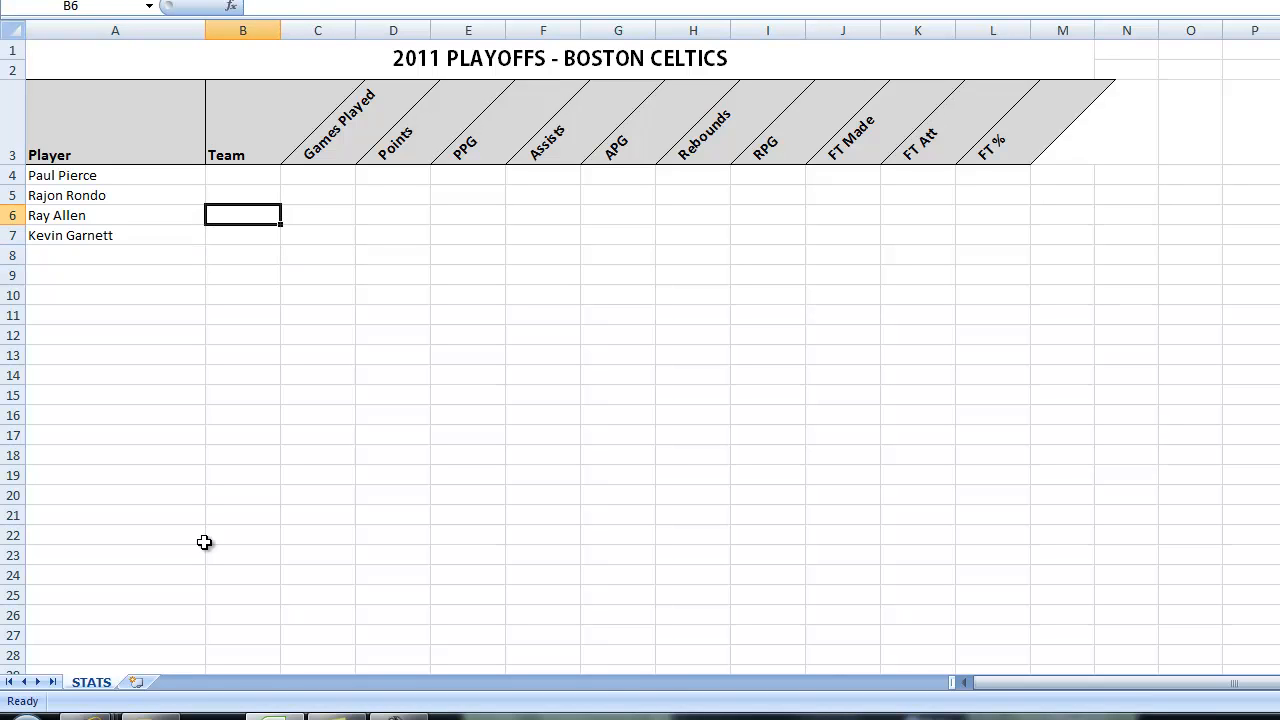
pyautogui.press('Left')
pyautogui.press('Right')
pyautogui.press('Up')
pyautogui.press('Up')
pyautogui.write('B')
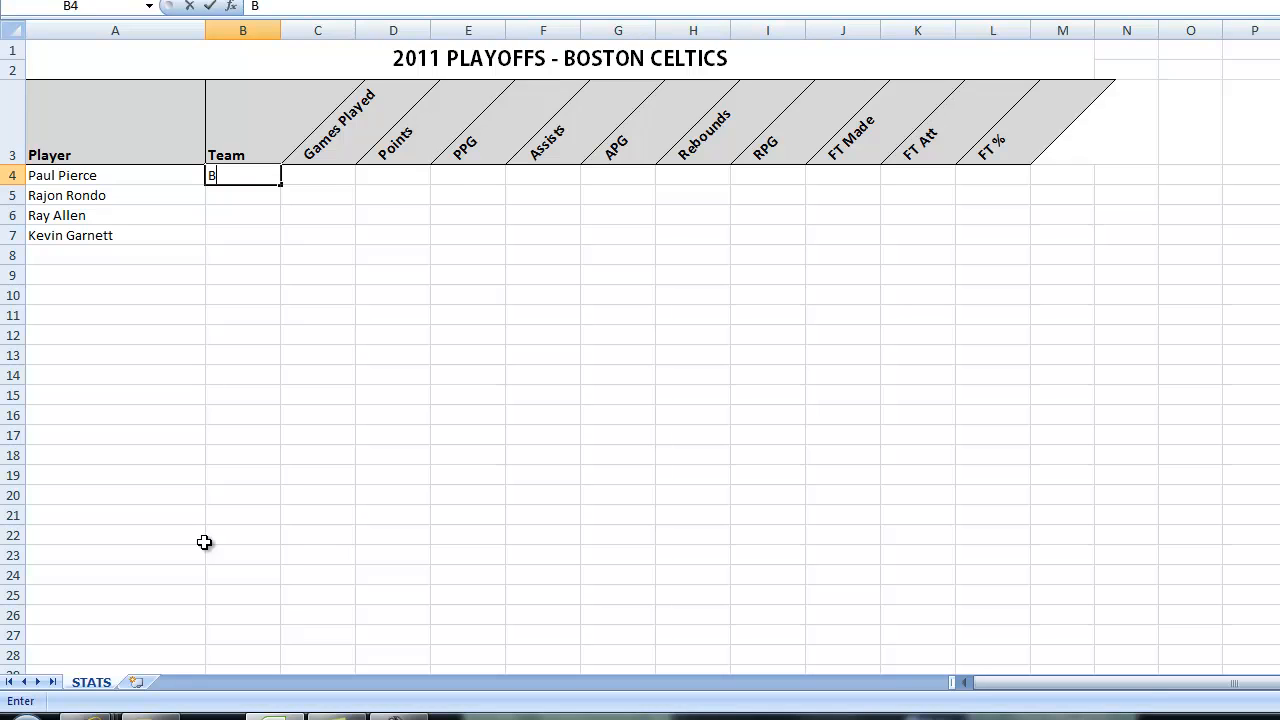
pyautogui.write('OS')
pyautogui.press('Tab')
pyautogui.press('Return')
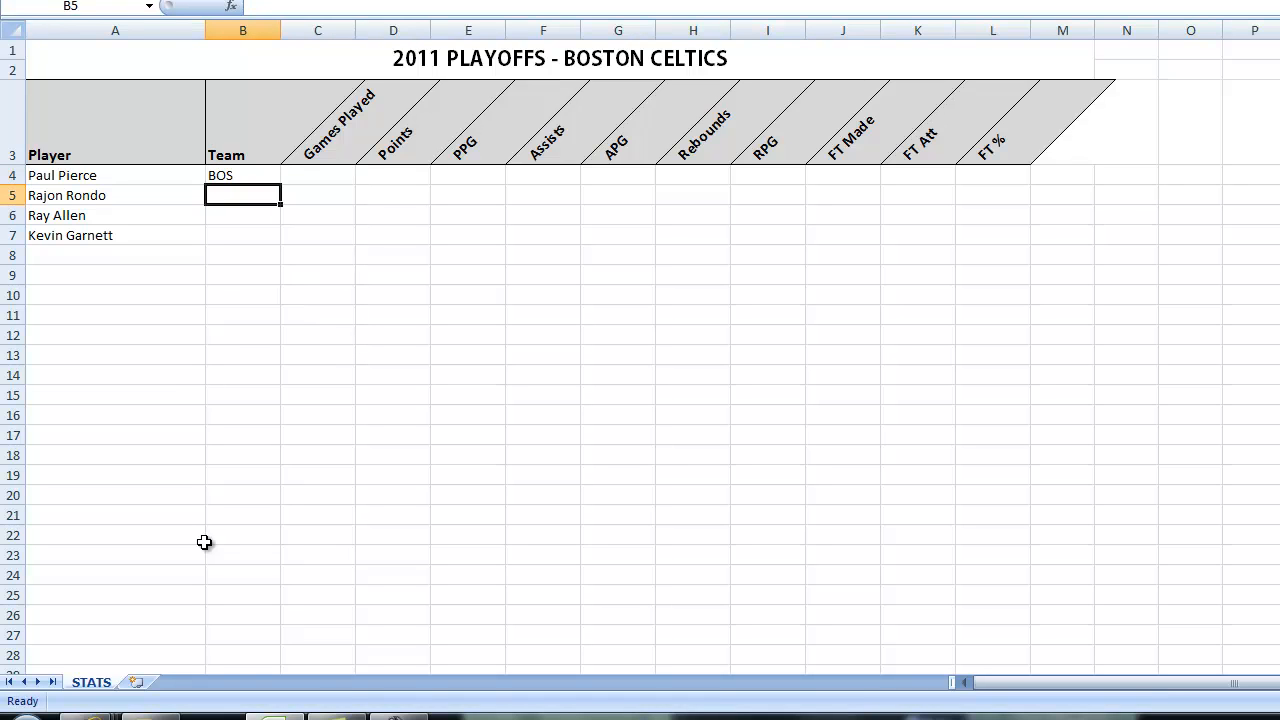
pyautogui.write('BPO')
pyautogui.write('OS')
pyautogui.press('Return')
pyautogui.write('BOS')
pyautogui.press('Return')
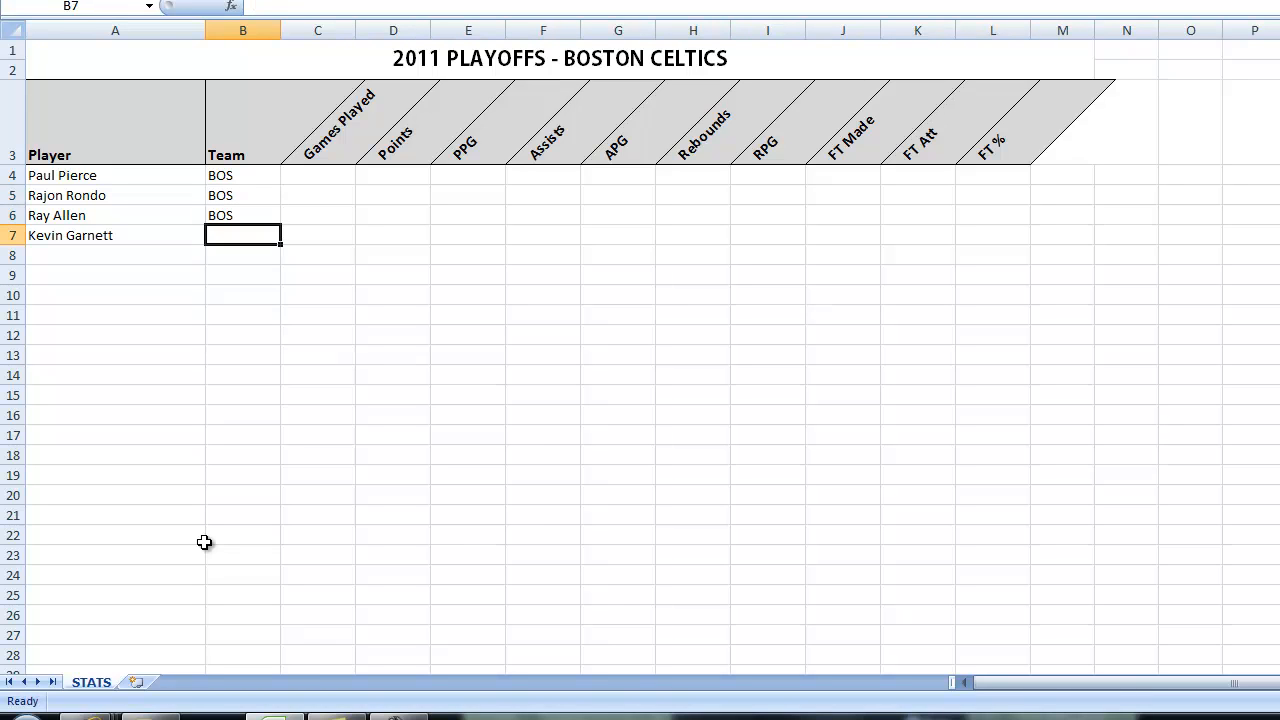
pyautogui.write('B')
pyautogui.press('Tab')
pyautogui.press('Tab')
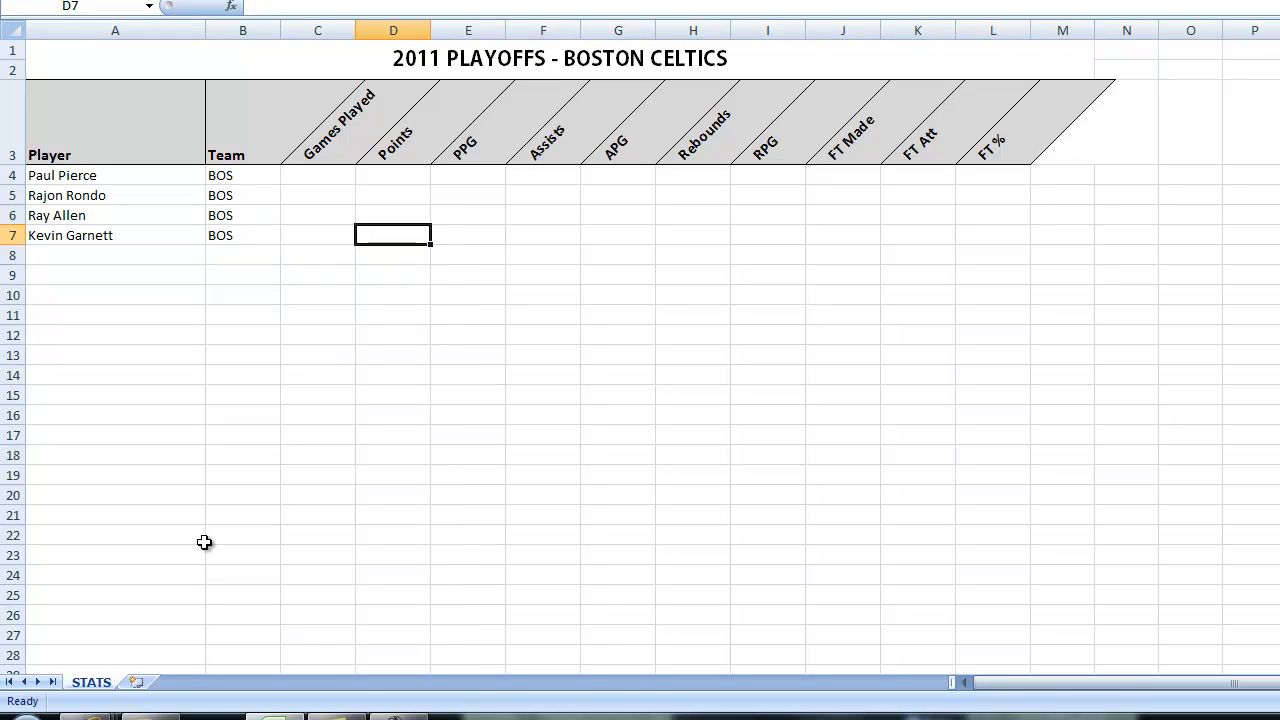
# - Select cell C4 under Games Played and check the four players' games played in the Celtics Player Totals table in Internet Explorer
pyautogui.press('Left')
pyautogui.press('Up')
pyautogui.press('Up')
pyautogui.press('Up')
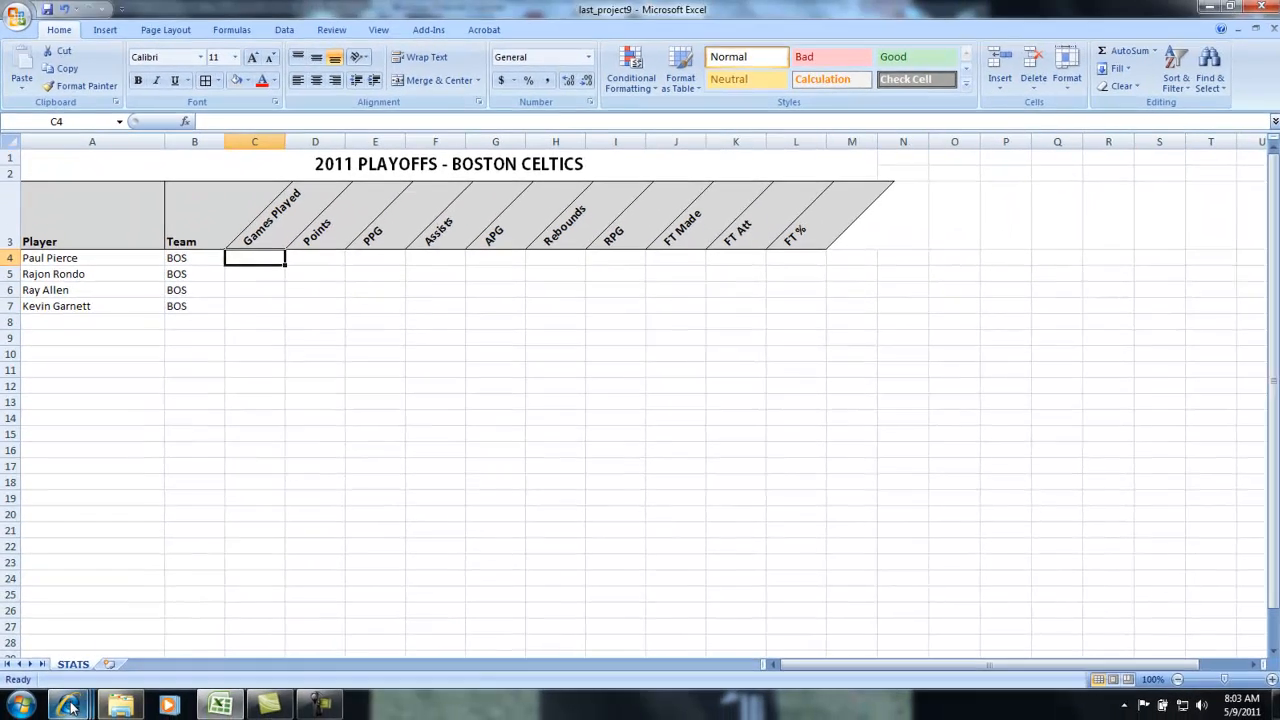
pyautogui.click(72, 705)
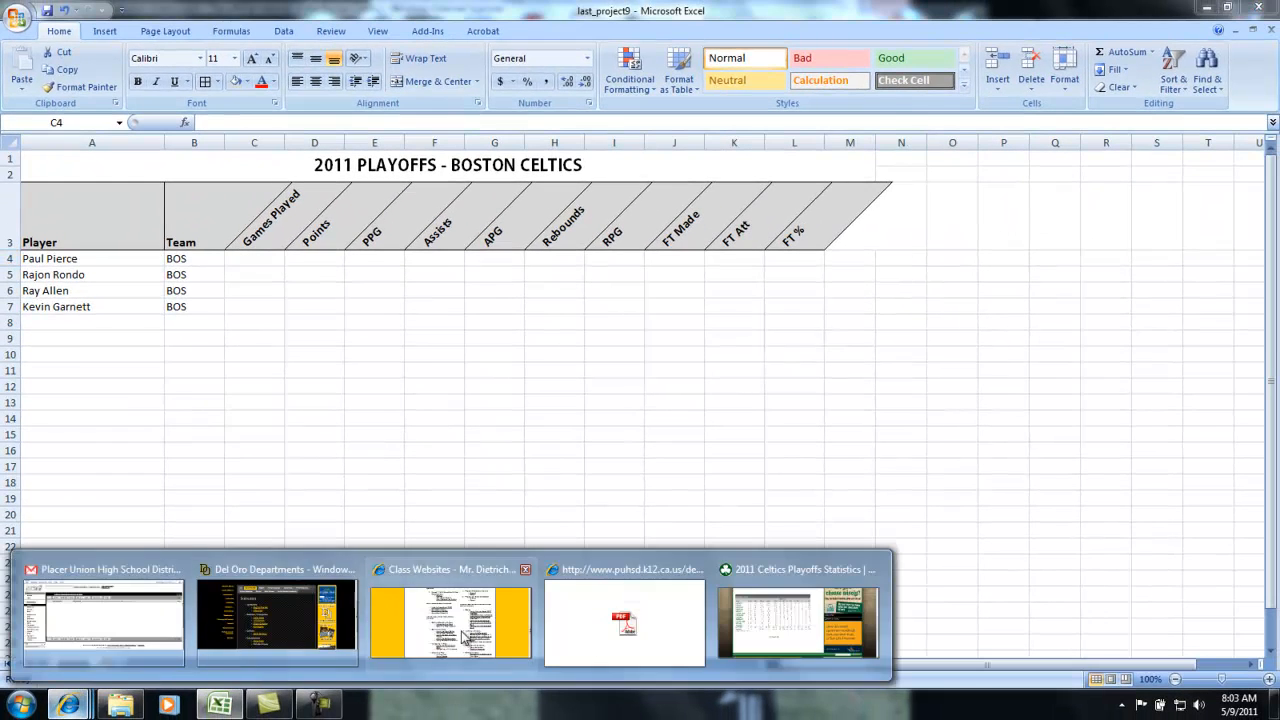
pyautogui.click(797, 620)
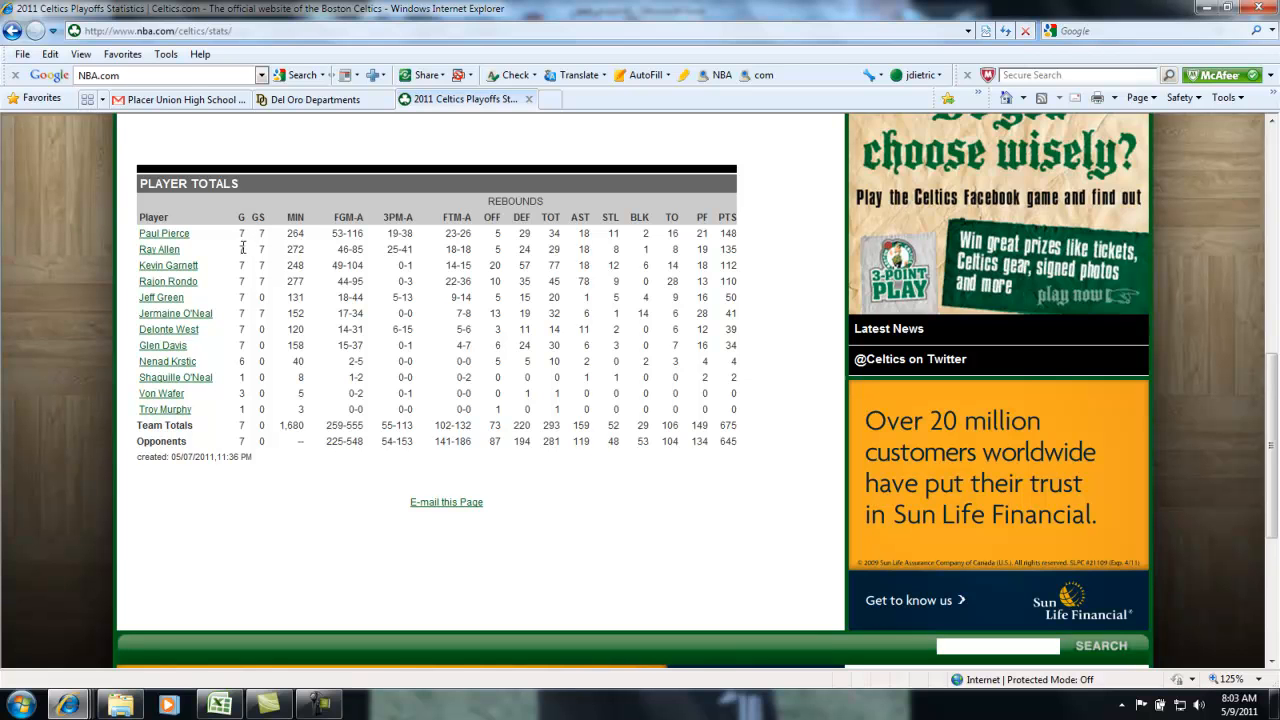
pyautogui.moveTo(222, 712)
pyautogui.click(219, 705)
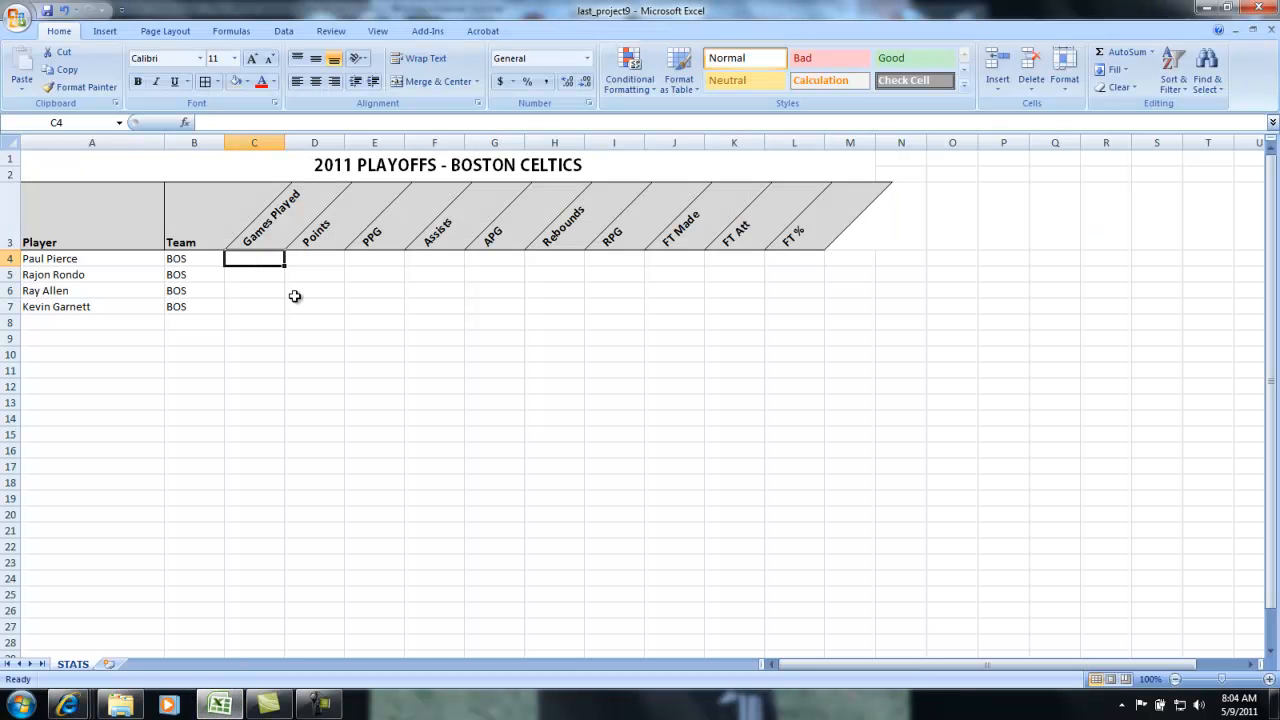
# - Look up the points in the Player Totals table and enter 148 for Paul Pierce in D4 and 135 for Ray Allen in D6
pyautogui.click(316, 261)
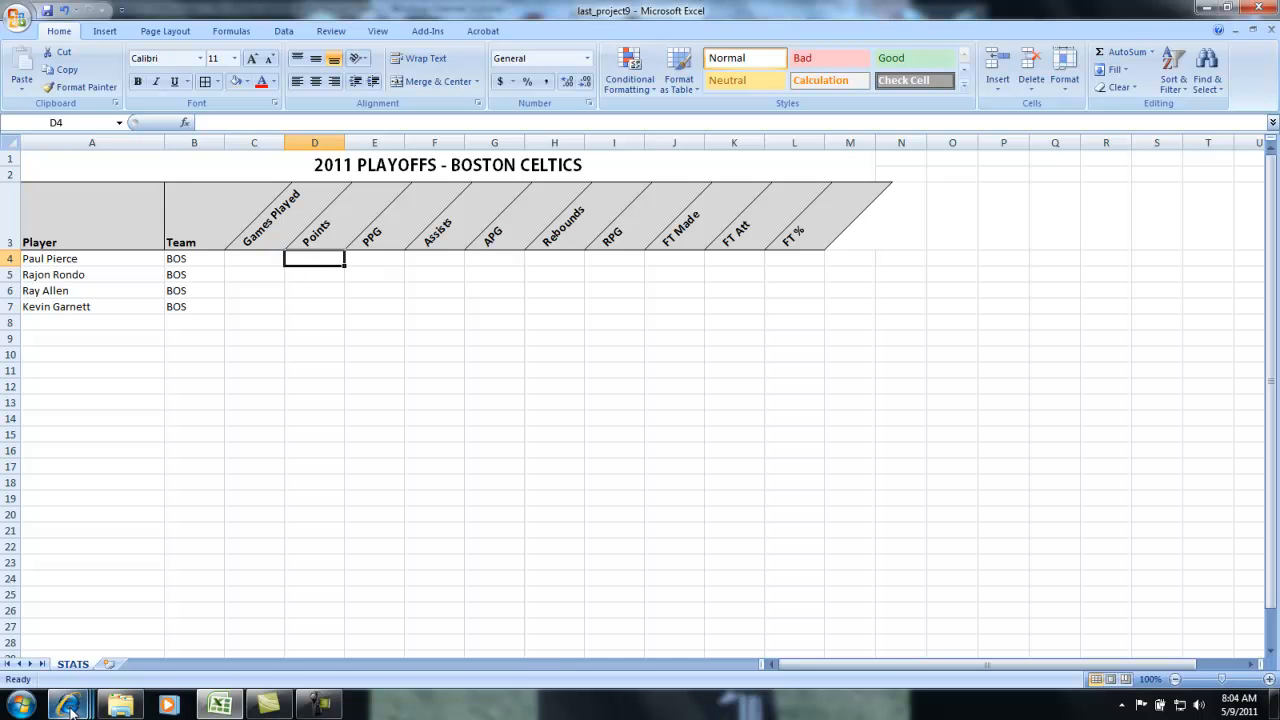
pyautogui.moveTo(68, 705)
pyautogui.click(763, 628)
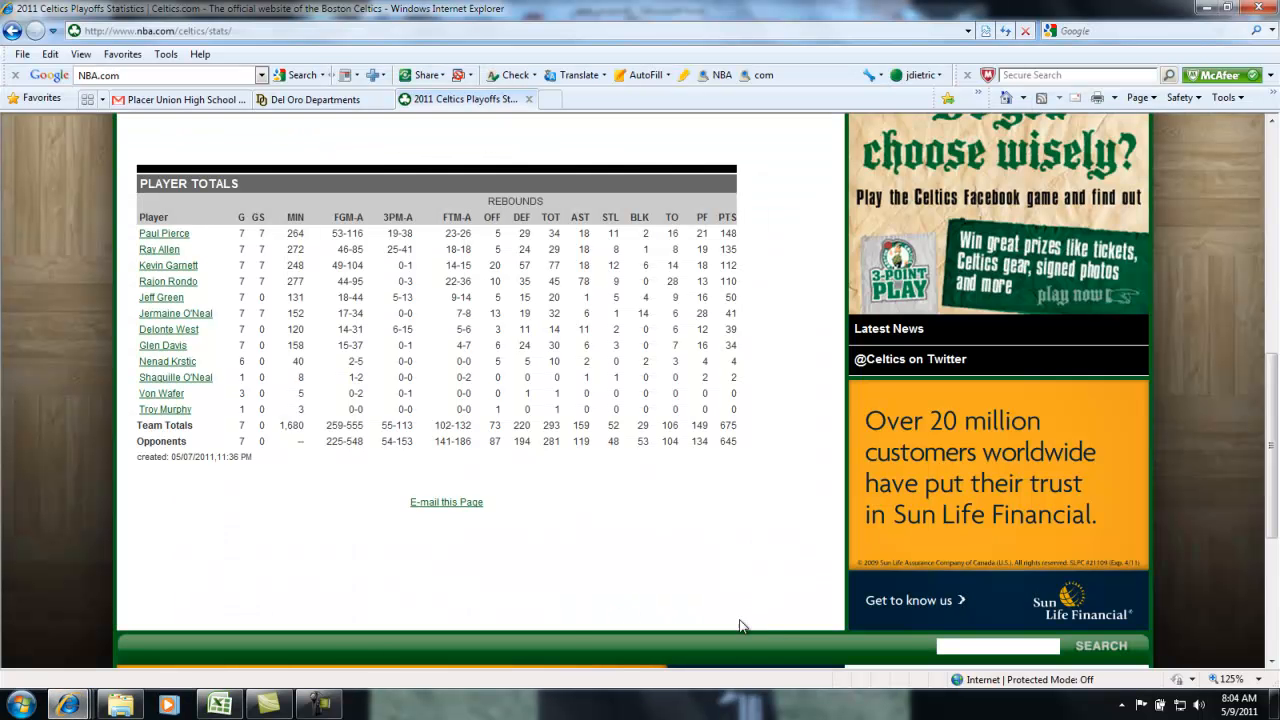
pyautogui.click(220, 705)
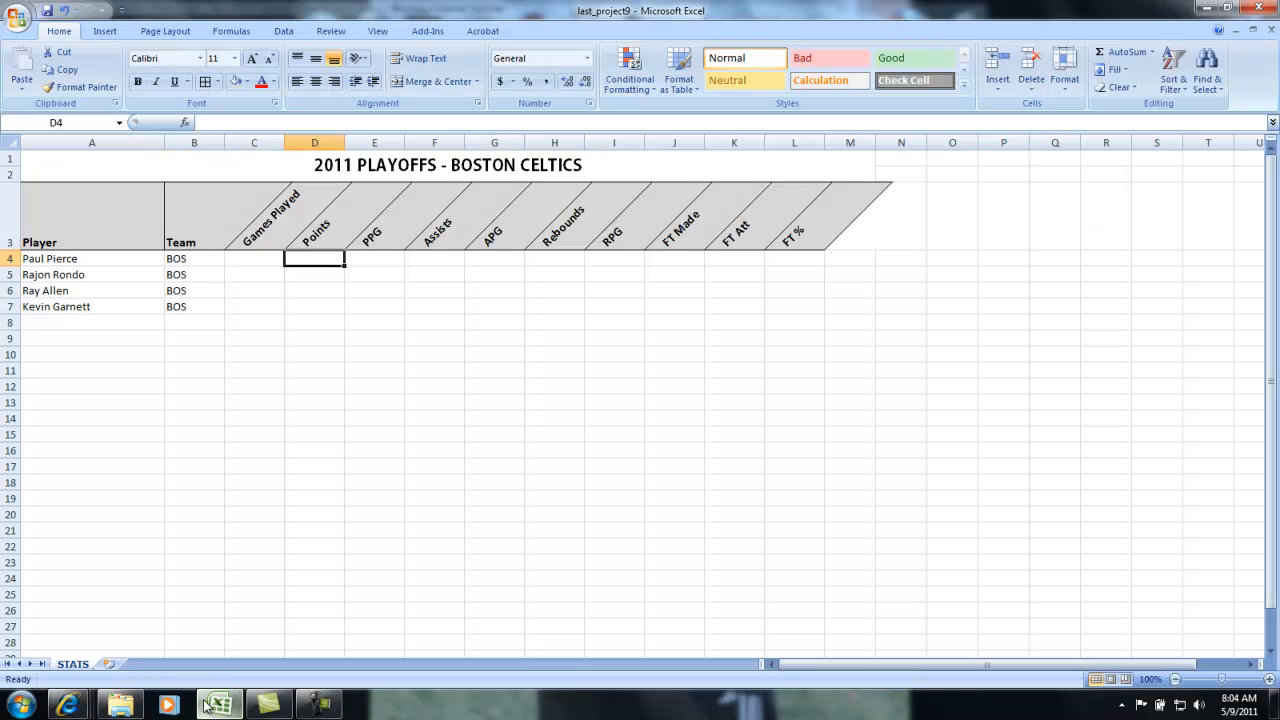
pyautogui.write('148')
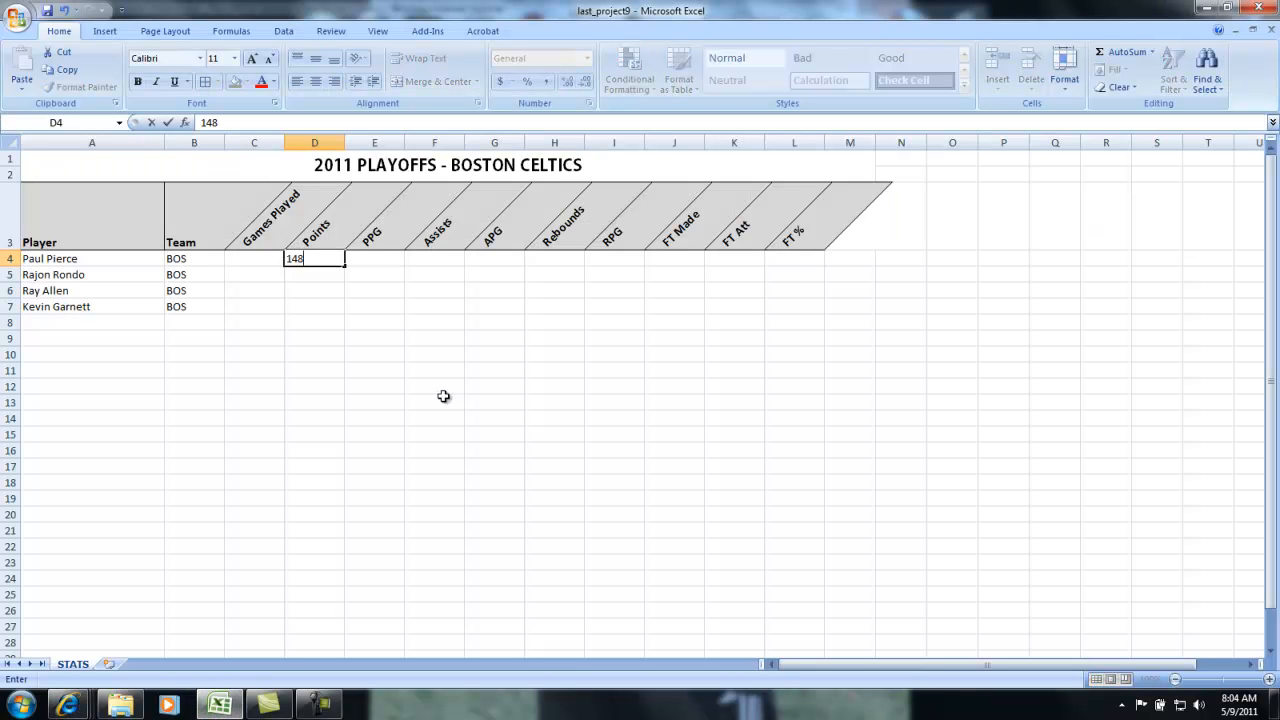
pyautogui.press('Return')
pyautogui.press('Return')
pyautogui.write('135')
pyautogui.press('Return')
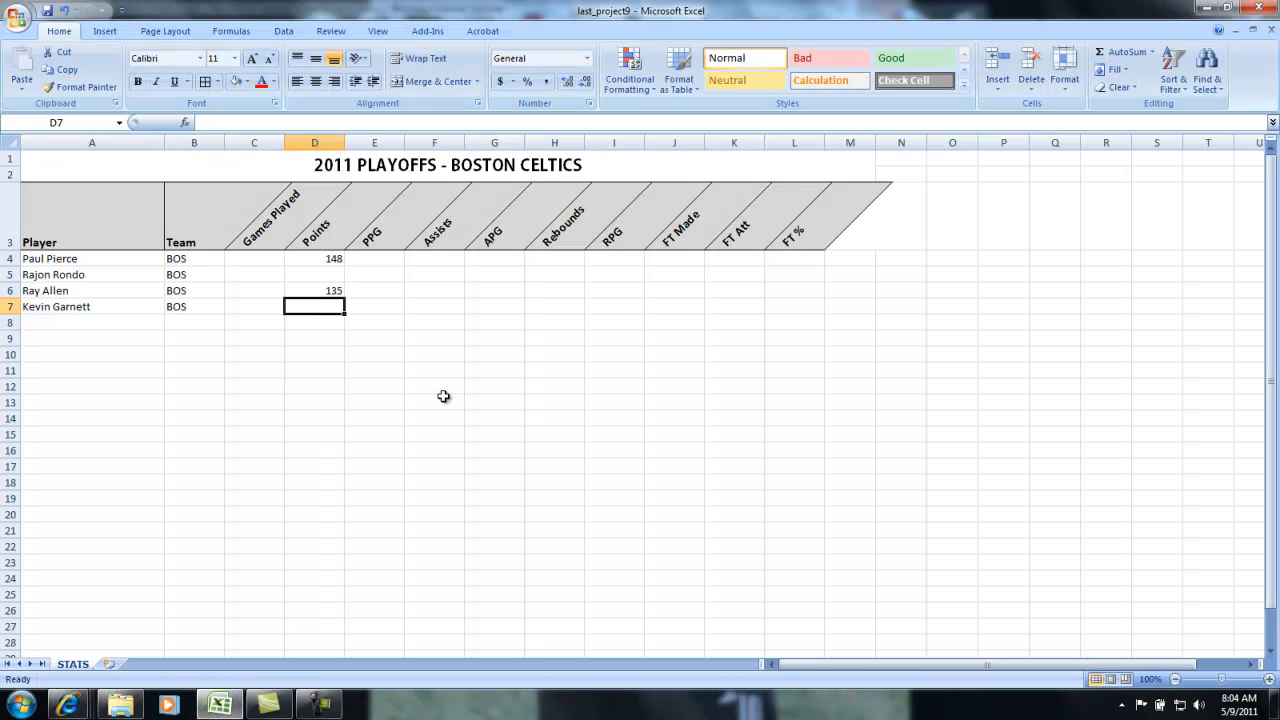
# - Look up the two missing point totals online and enter 112 for Kevin Garnett in D7 and 110 for Rajon Rondo in D5
pyautogui.click(68, 705)
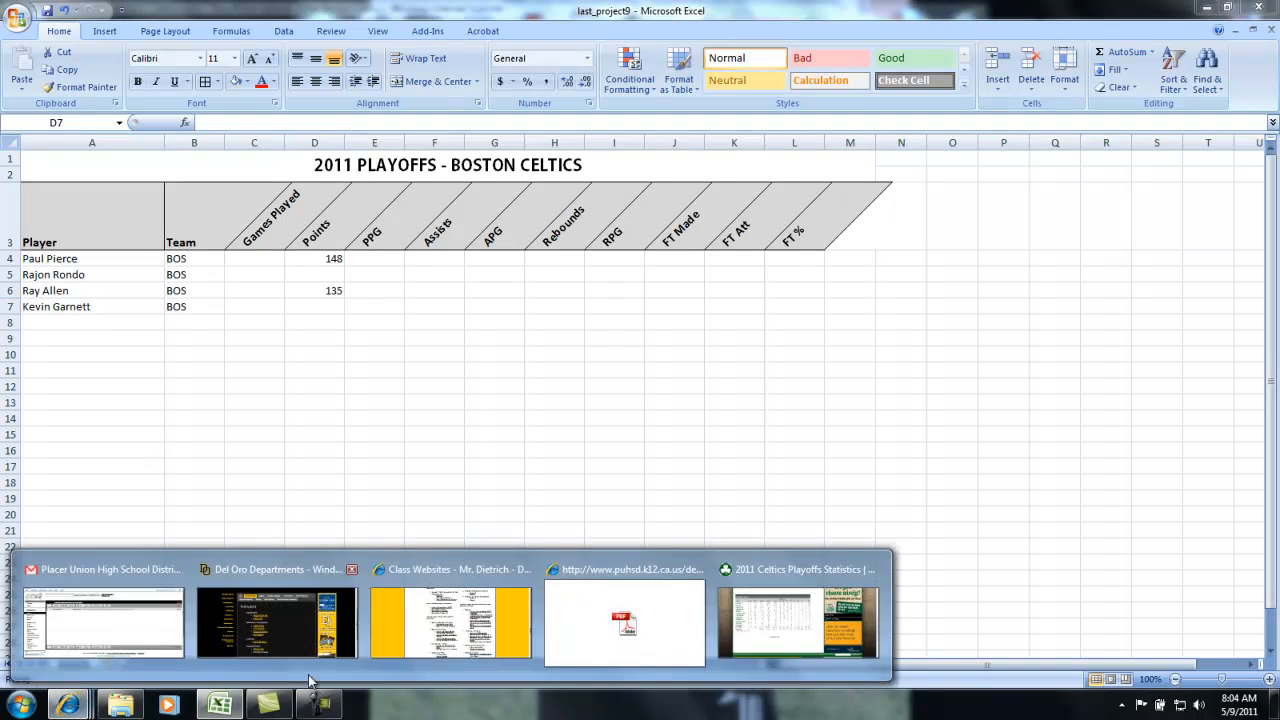
pyautogui.click(748, 656)
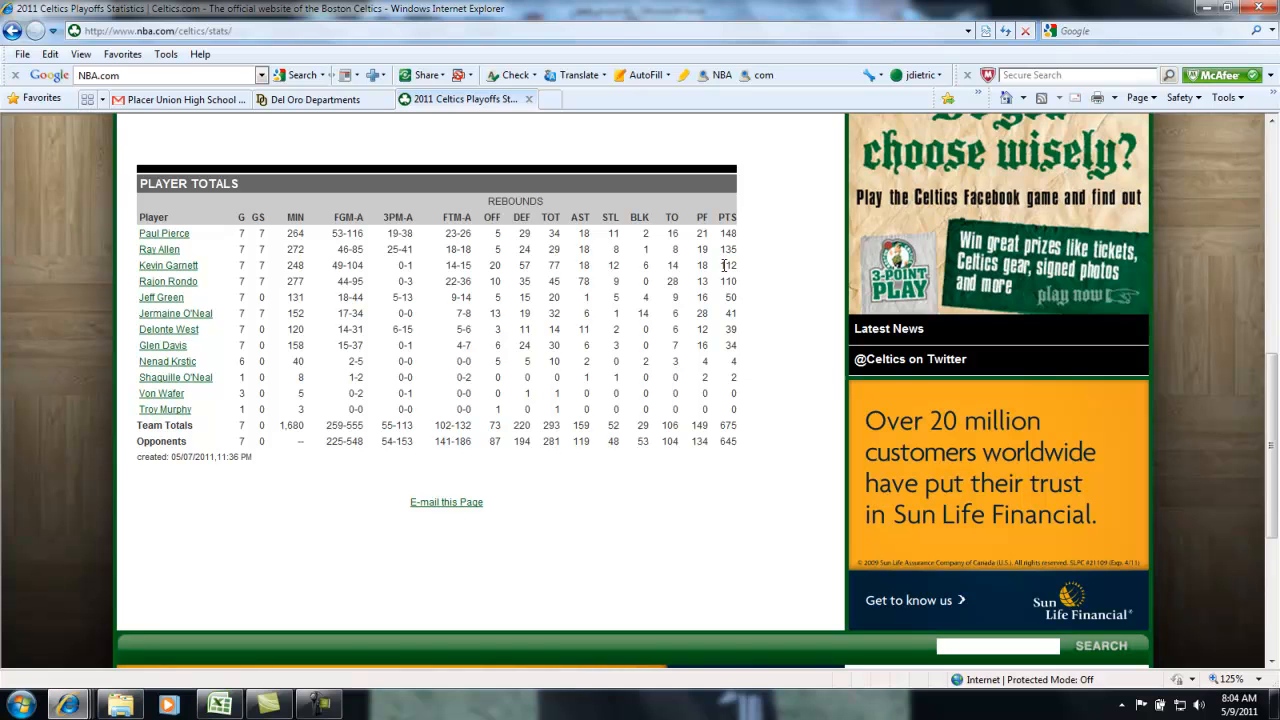
pyautogui.click(220, 705)
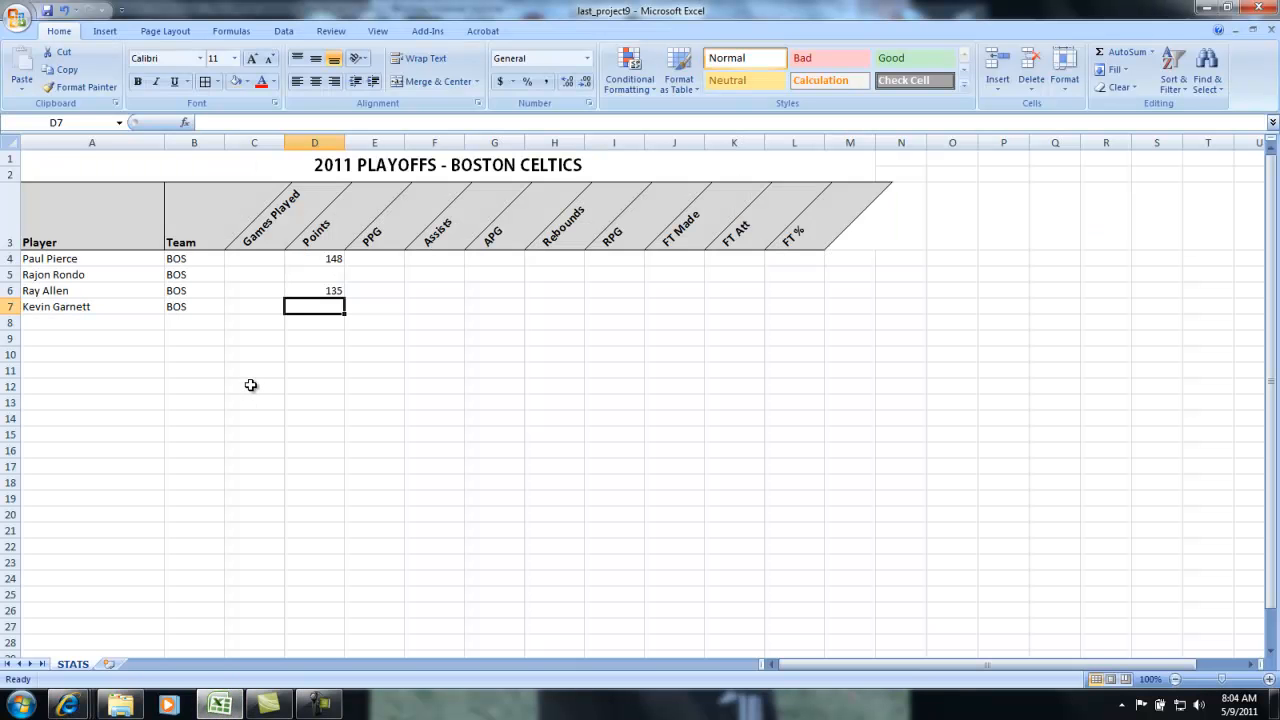
pyautogui.write('112')
pyautogui.press('Up')
pyautogui.press('Up')
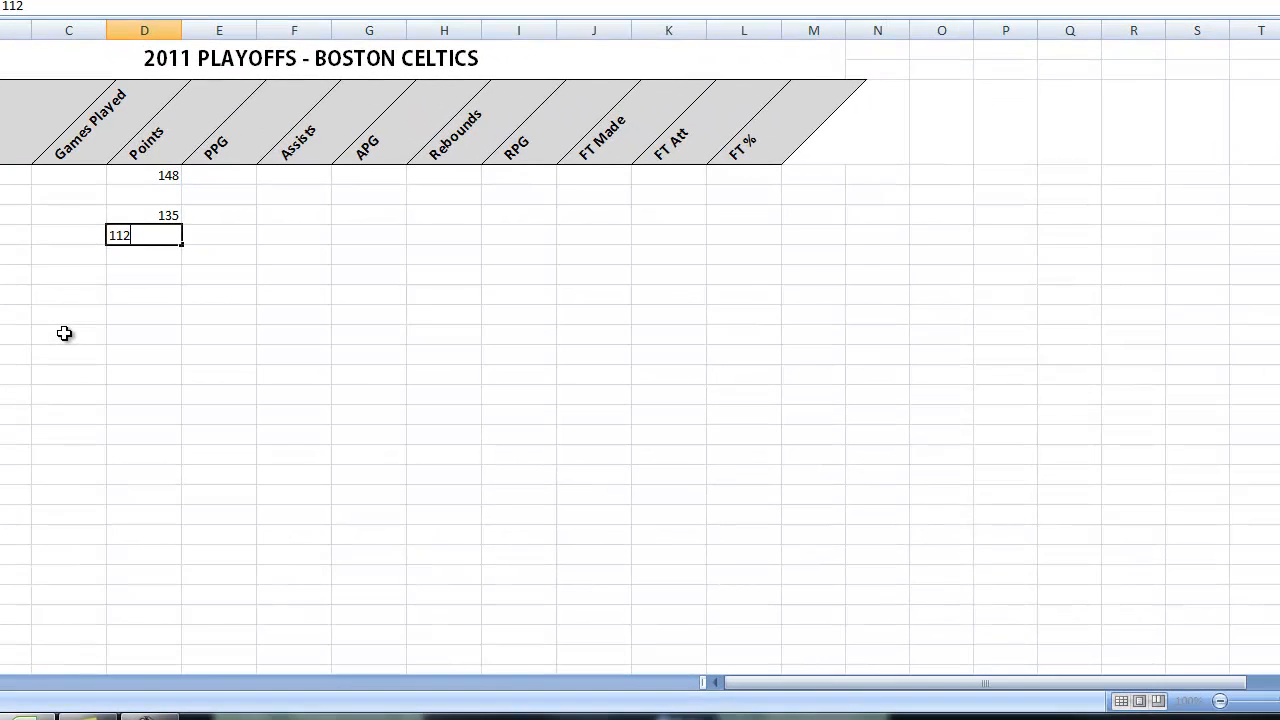
pyautogui.write('11')
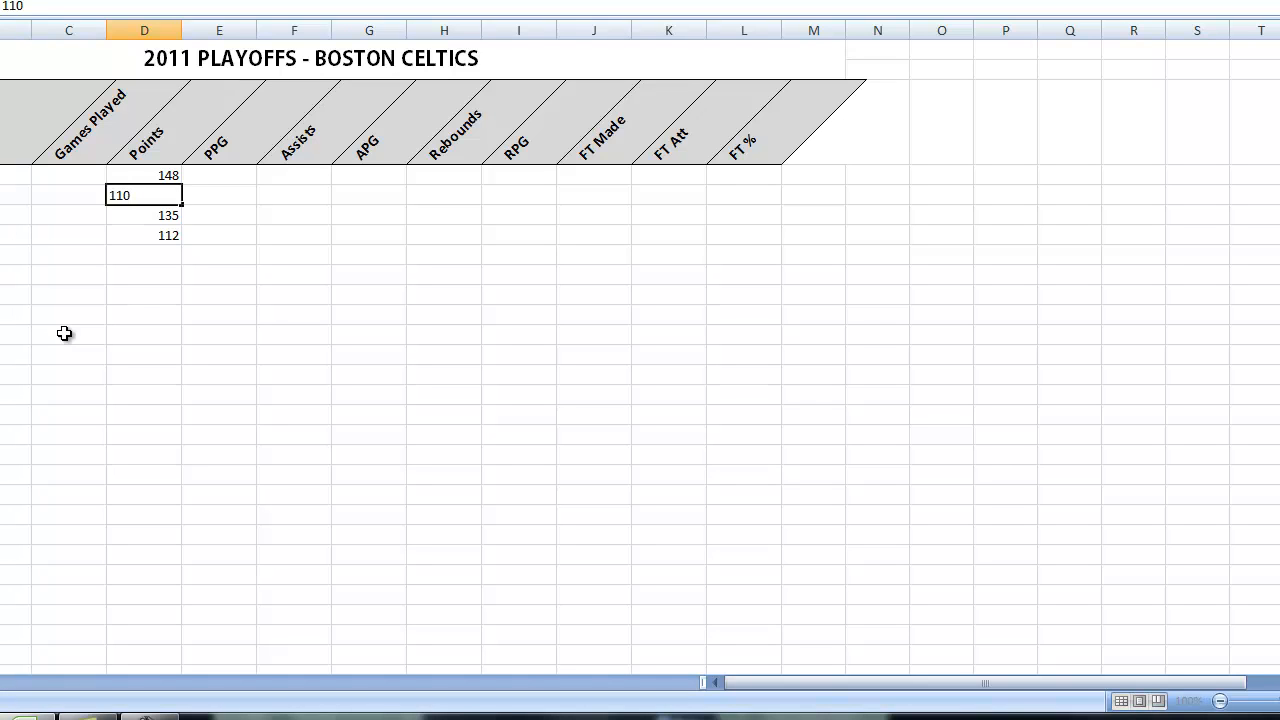
# - Enter 7 games played for each of the four players in cells C4 to C7
pyautogui.press('Up')
pyautogui.press('Left')
pyautogui.write('7')
pyautogui.press('Return')
pyautogui.write('7')
pyautogui.press('Return')
pyautogui.write('7')
pyautogui.press('Return')
pyautogui.write('7')
pyautogui.press('Return')
# - Select columns E, G, I and L together to point out PPG, APG, RPG and FT %
pyautogui.press('Right')
pyautogui.press('Up')
pyautogui.press('Up')
pyautogui.press('Up')
pyautogui.press('Up')
pyautogui.press('Up')
pyautogui.press('Right')
pyautogui.click(214, 175)
pyautogui.click(230, 28)
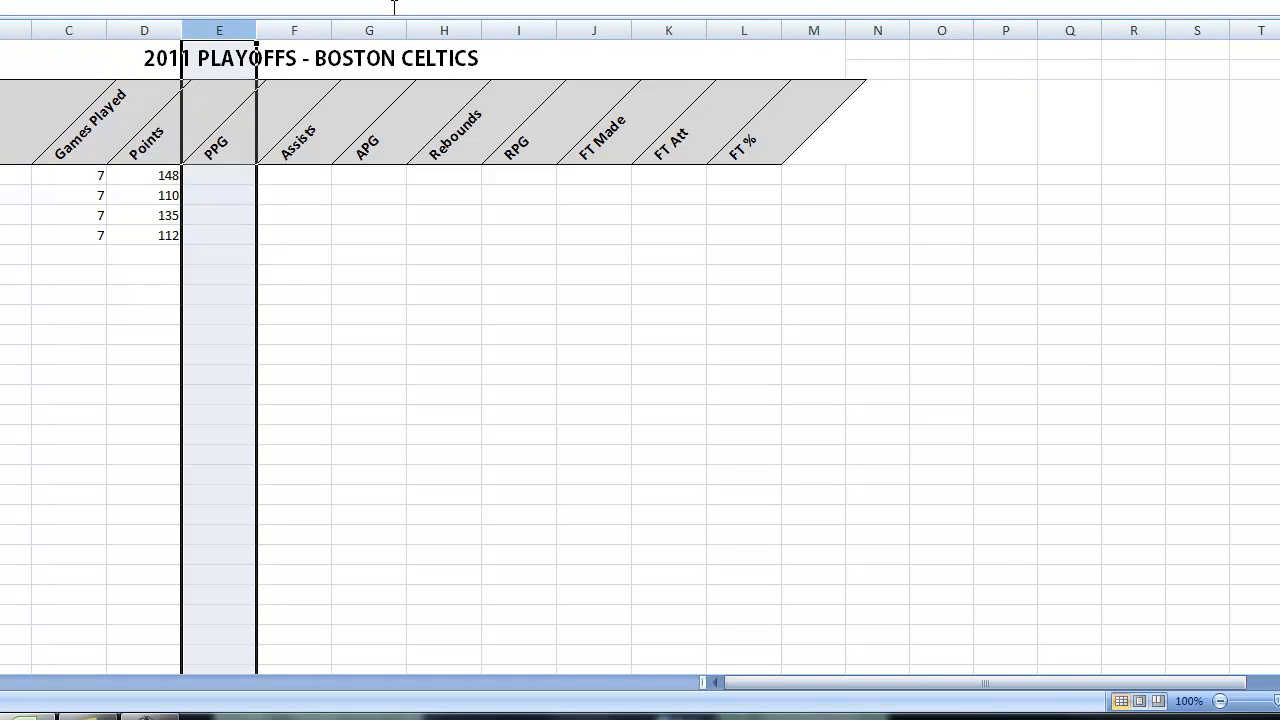
pyautogui.keyDown('ctrl'); pyautogui.click(385, 28); pyautogui.keyUp('ctrl')
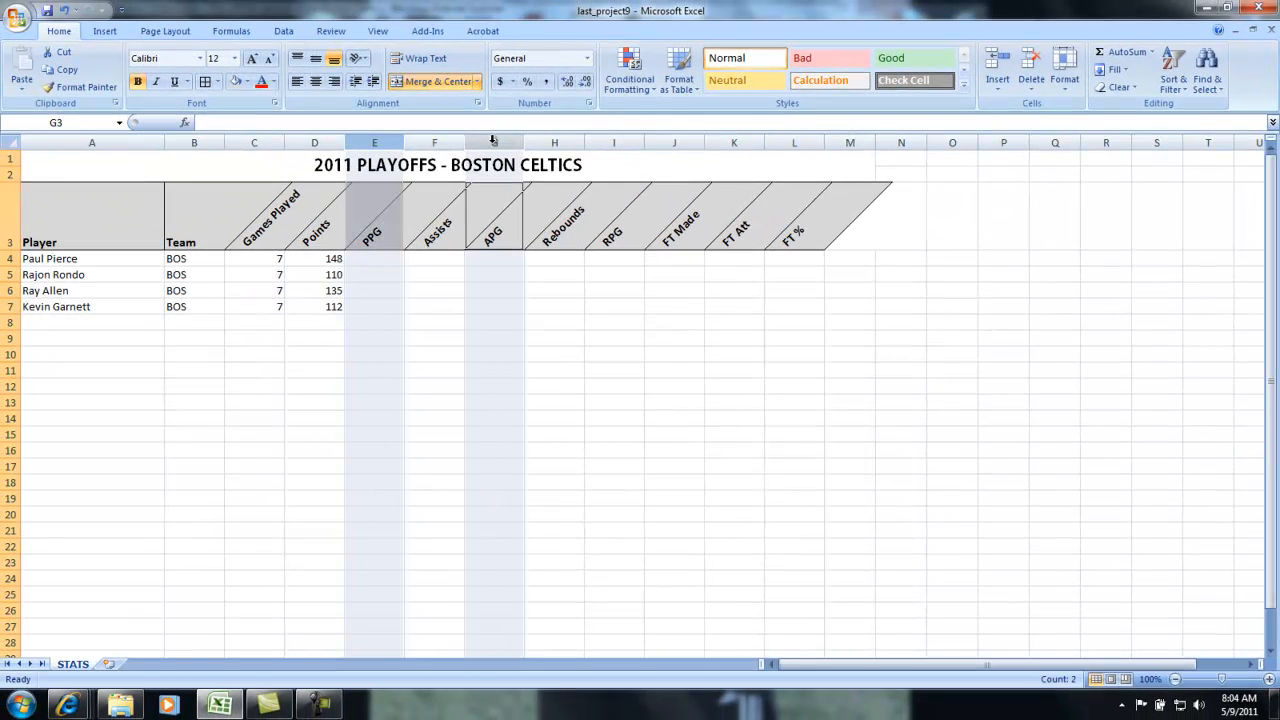
pyautogui.keyDown('ctrl'); pyautogui.click(615, 140); pyautogui.keyUp('ctrl')
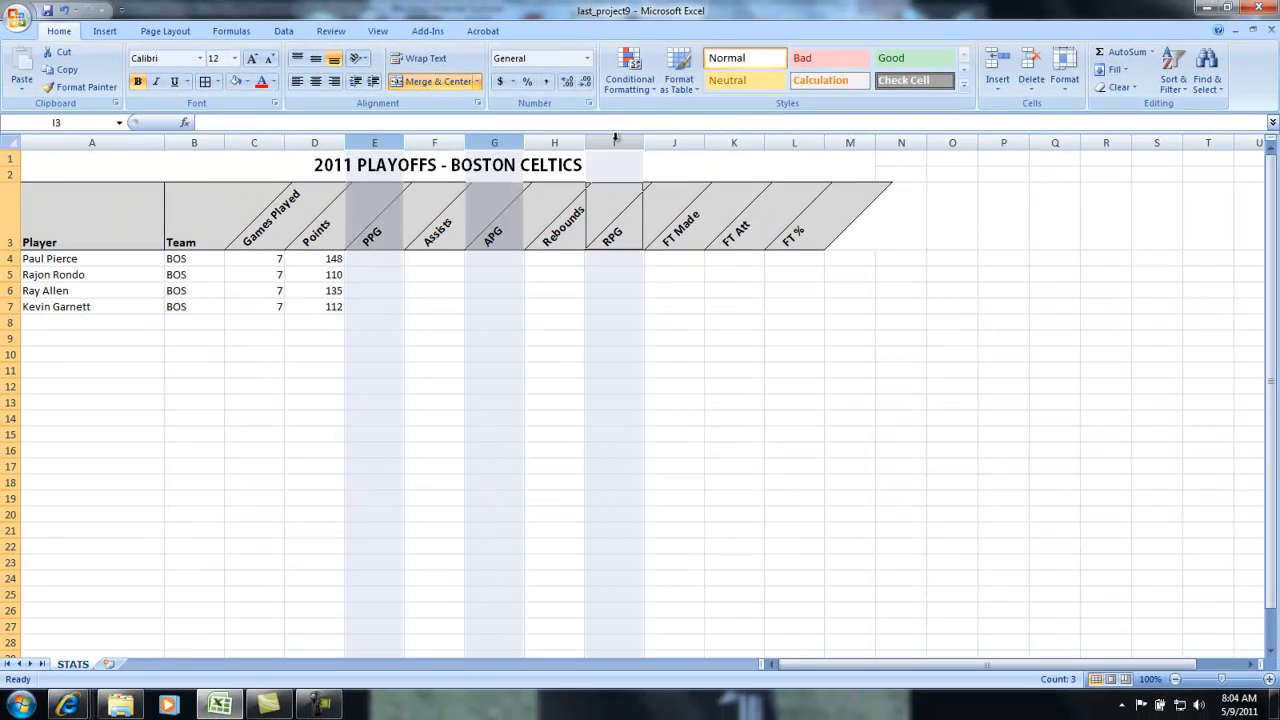
pyautogui.keyDown('ctrl'); pyautogui.click(795, 140); pyautogui.keyUp('ctrl')
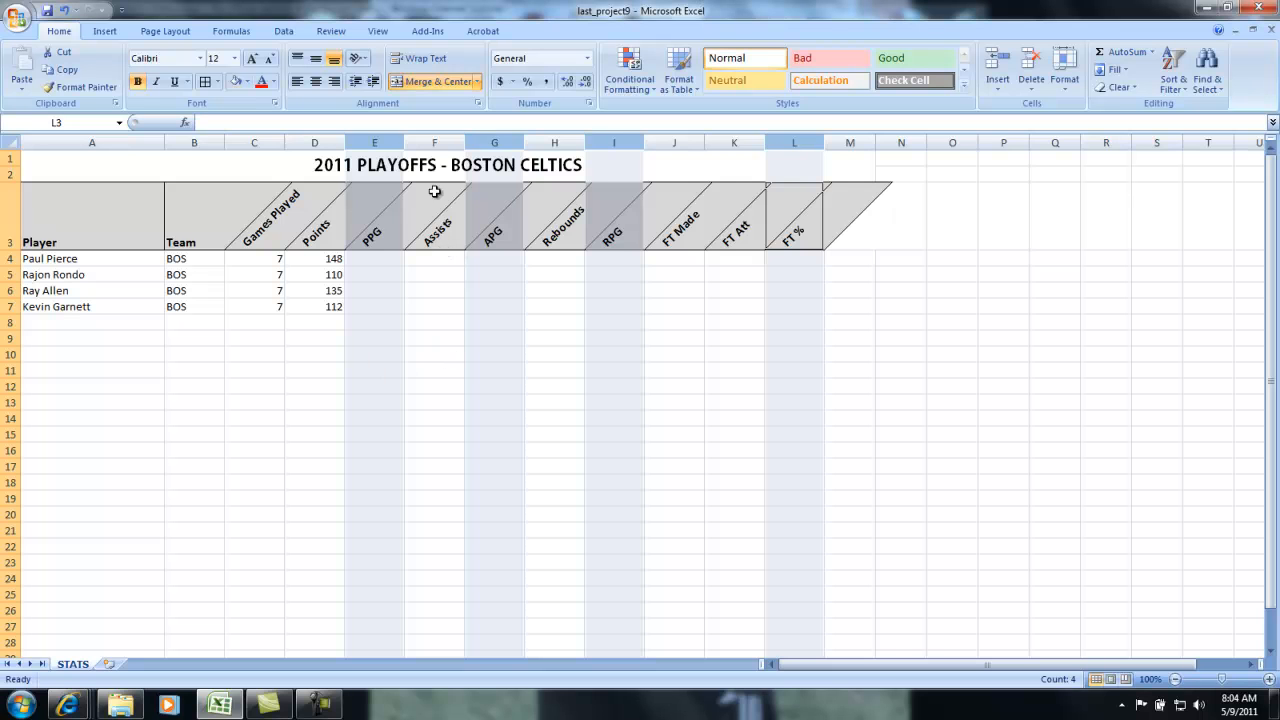
# - Select the Assists column, the Rebounds column and the FT Made and FT Att columns in turn to point them out
pyautogui.click(430, 142)
pyautogui.click(554, 142)
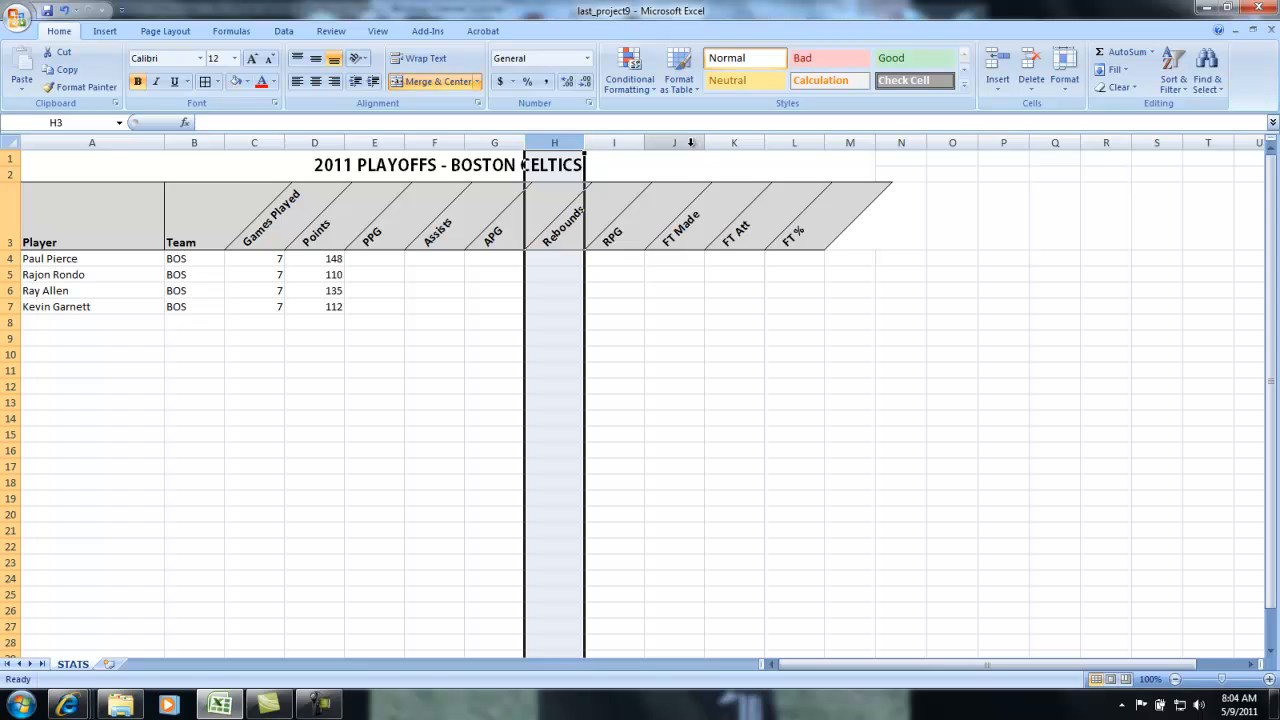
pyautogui.moveTo(674, 142); pyautogui.dragTo(716, 142)
# - Select cell F4 under Assists and check the four players' assists in the Celtics Player Totals table in Internet Explorer
pyautogui.click(422, 262)
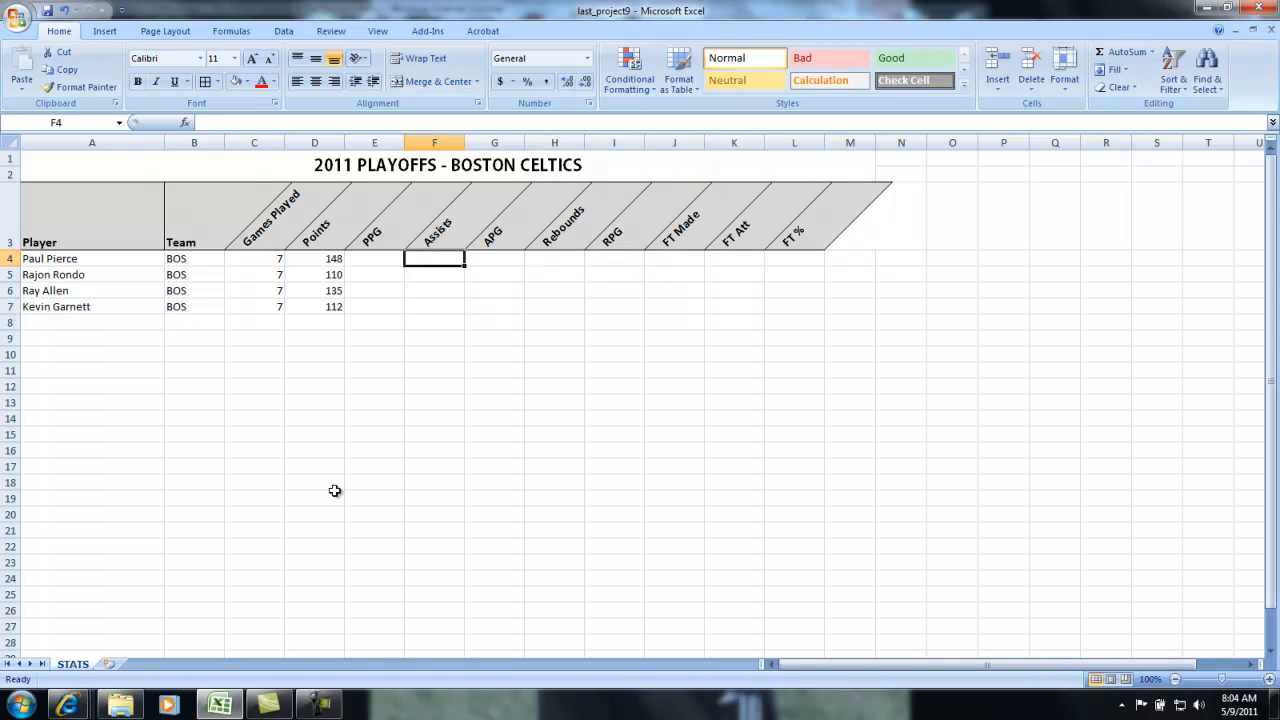
pyautogui.press('F9')
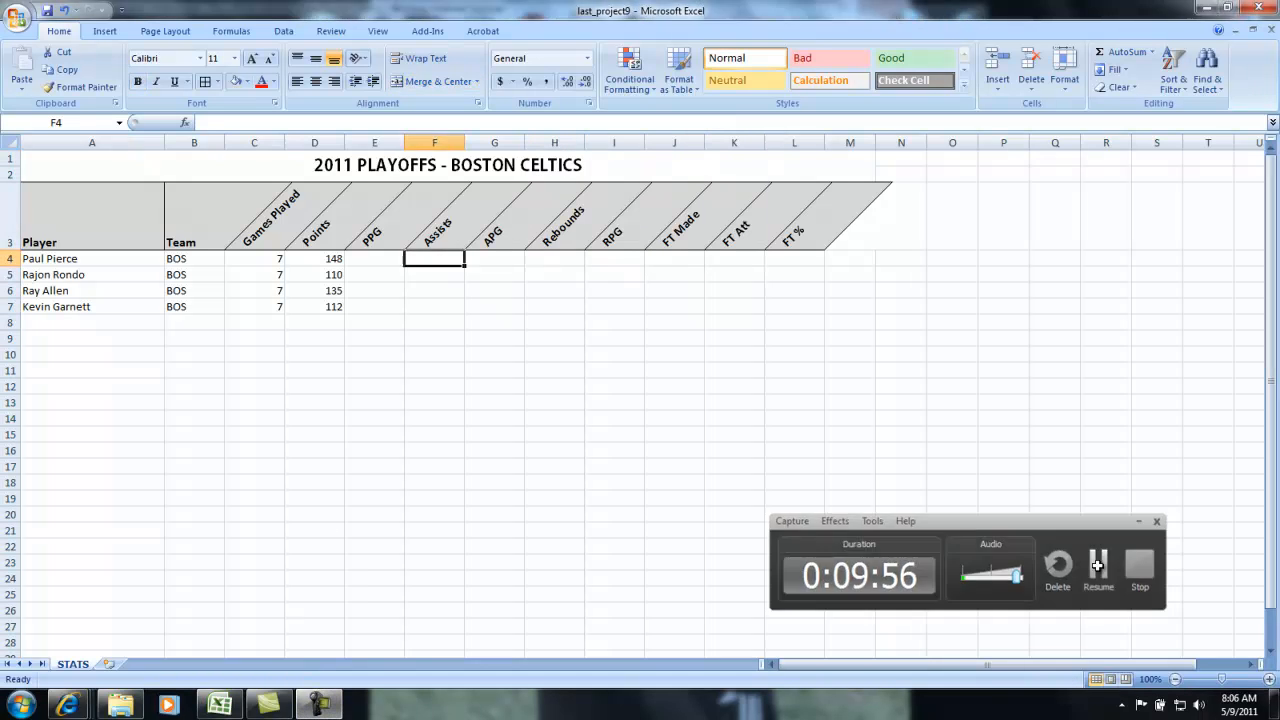
pyautogui.click(1097, 566)
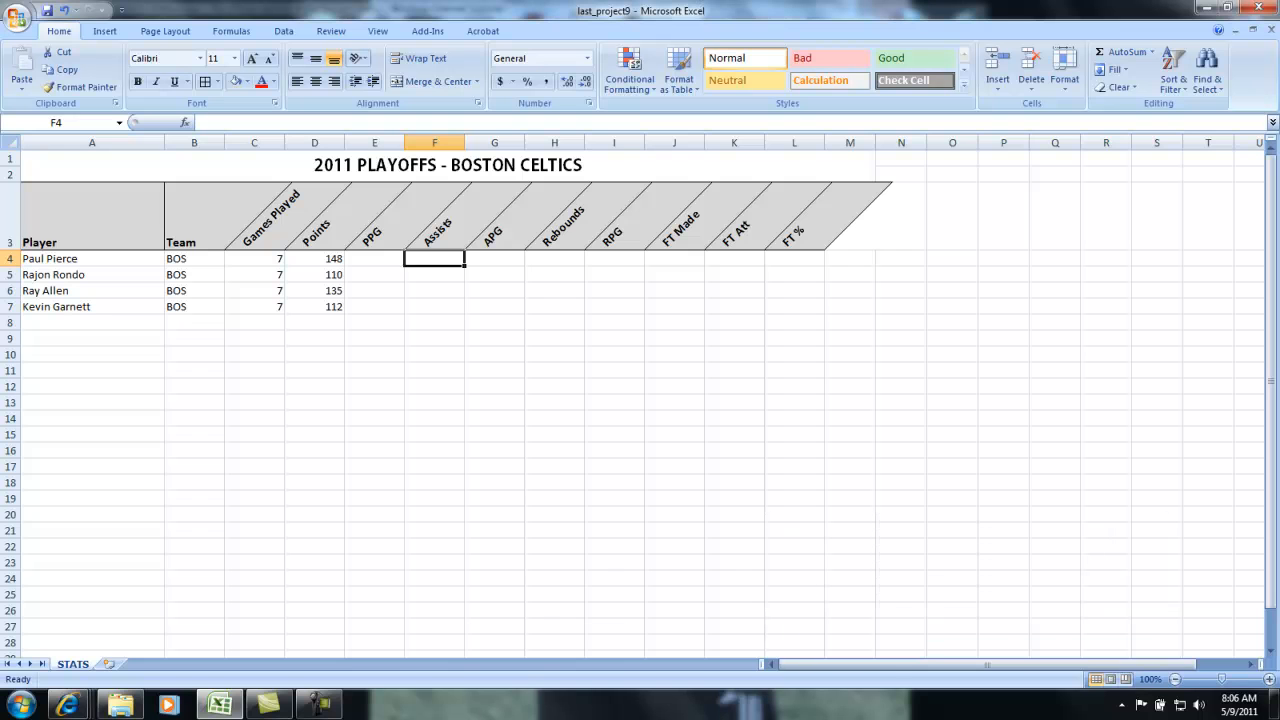
pyautogui.click(68, 704)
pyautogui.click(797, 615)
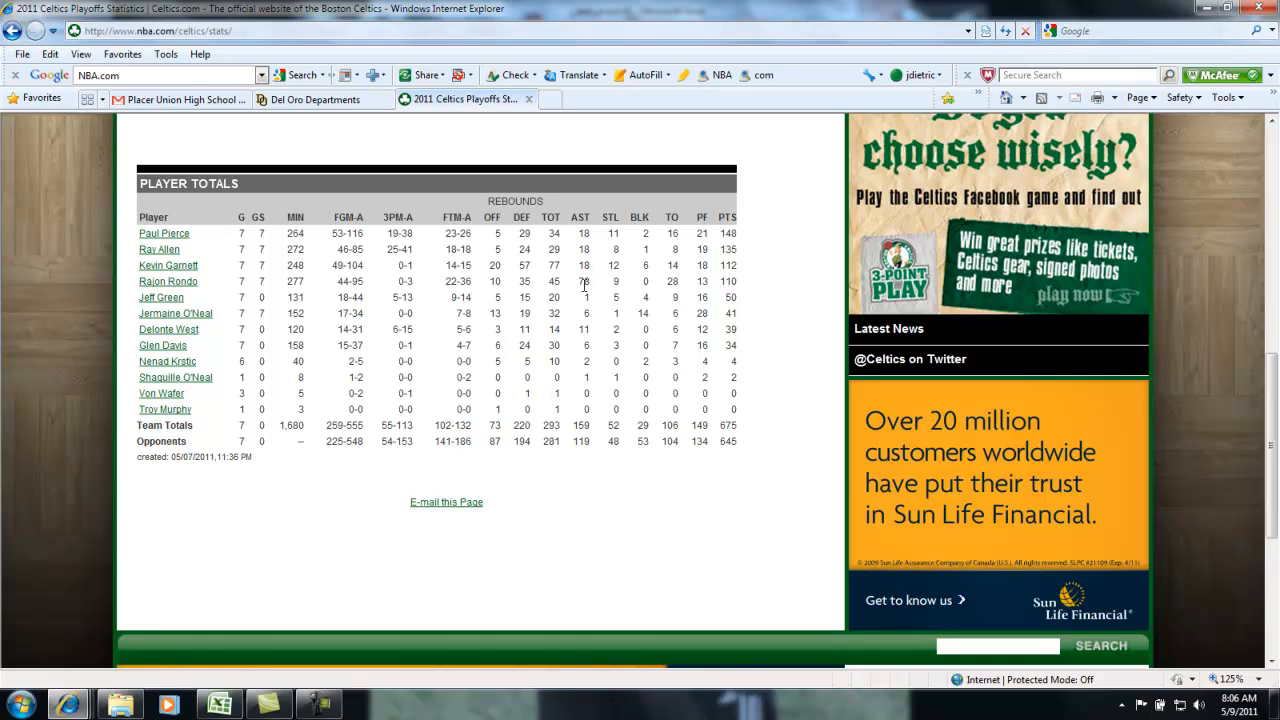
# - Switch back to Excel and enter the assists 18, 78, 18 and 18 in cells F4 to F7
pyautogui.click(220, 704)
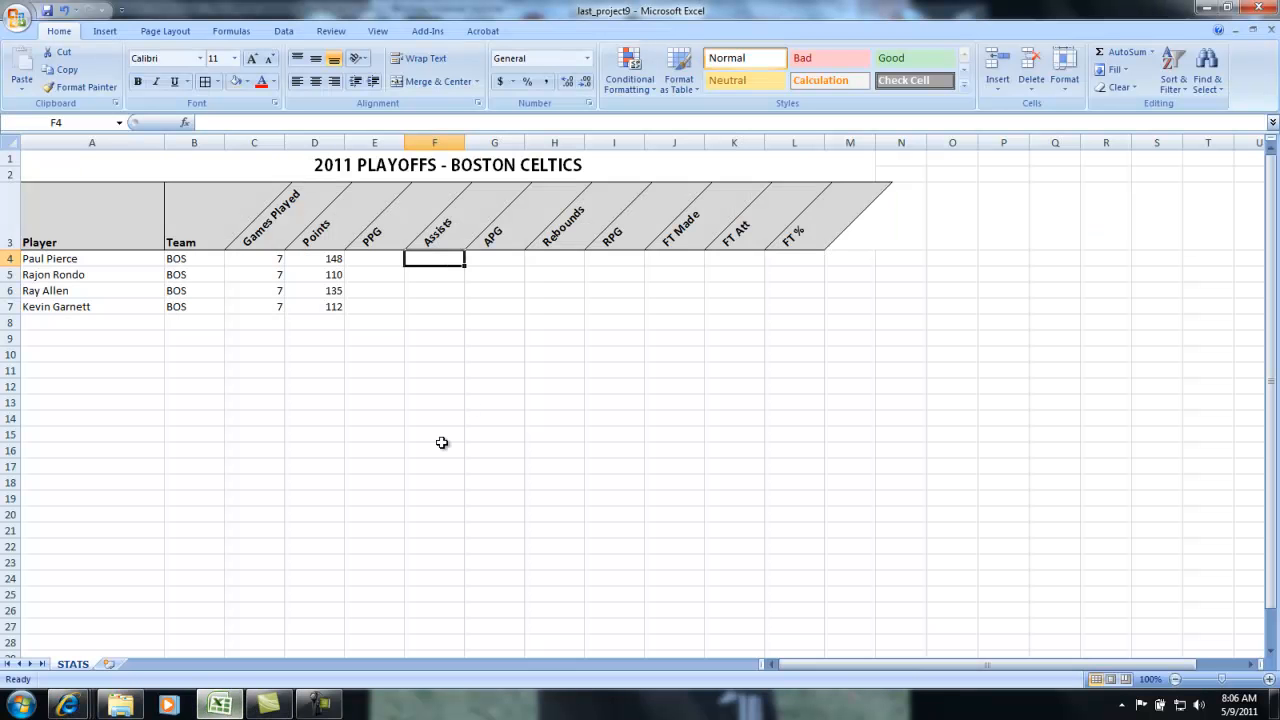
pyautogui.write('18')
pyautogui.press('Return')
pyautogui.write('78')
pyautogui.press('Return')
pyautogui.write('18')
pyautogui.press('Return')
pyautogui.write('18')
pyautogui.press('Return')
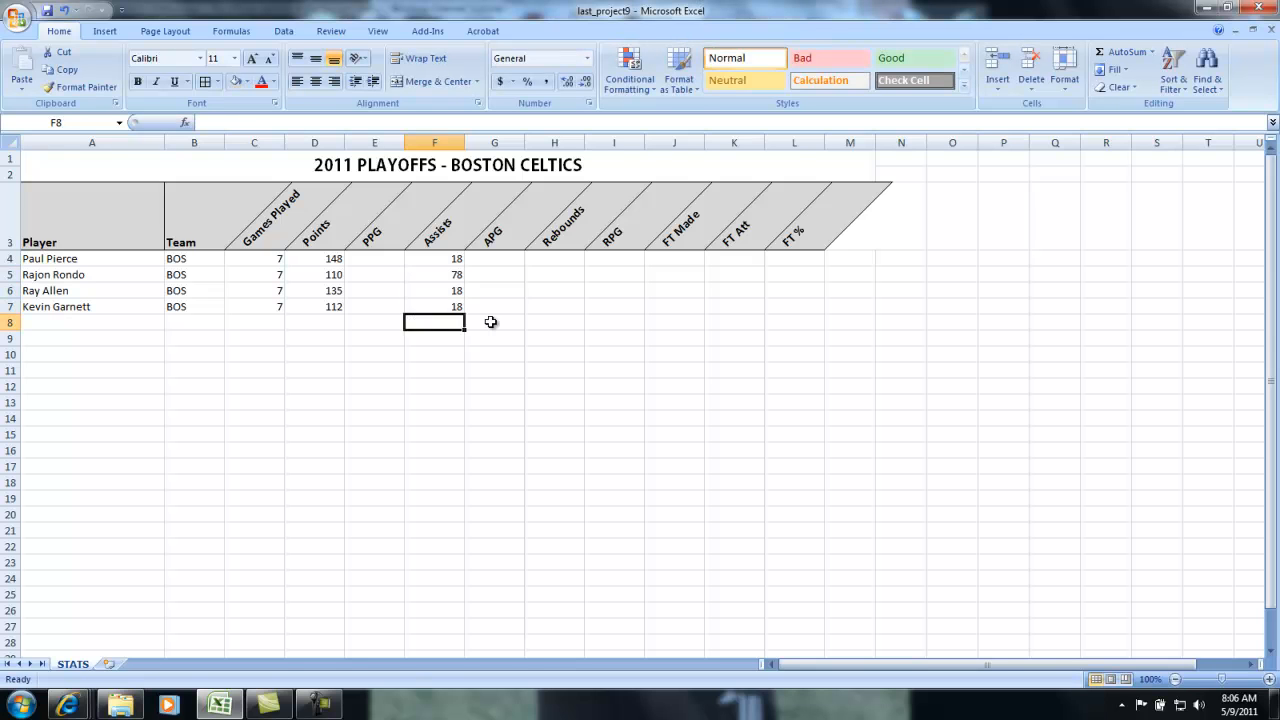
# - Select cell H4 under Rebounds and check the players' total rebounds in the Player Totals table in Internet Explorer
pyautogui.click(491, 322)
pyautogui.press('Up')
pyautogui.press('Up')
pyautogui.press('Up')
pyautogui.press('Up')
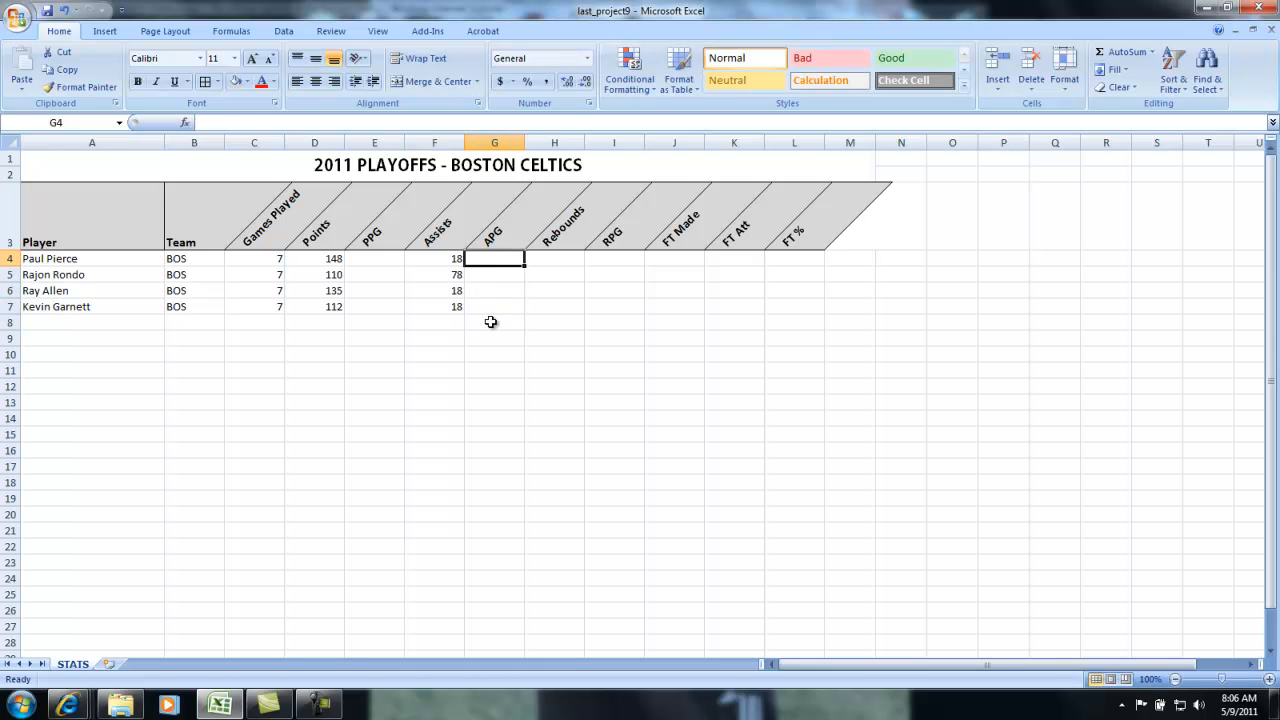
pyautogui.press('Right')
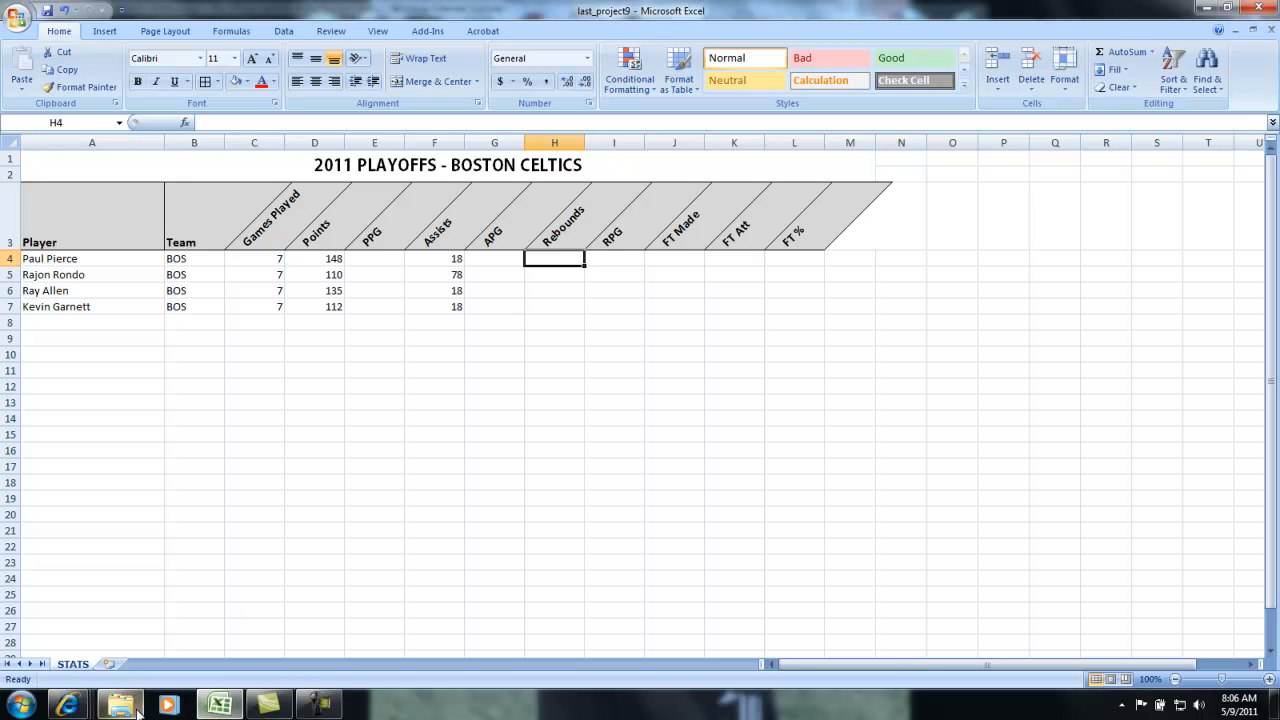
pyautogui.click(67, 705)
pyautogui.click(798, 625)
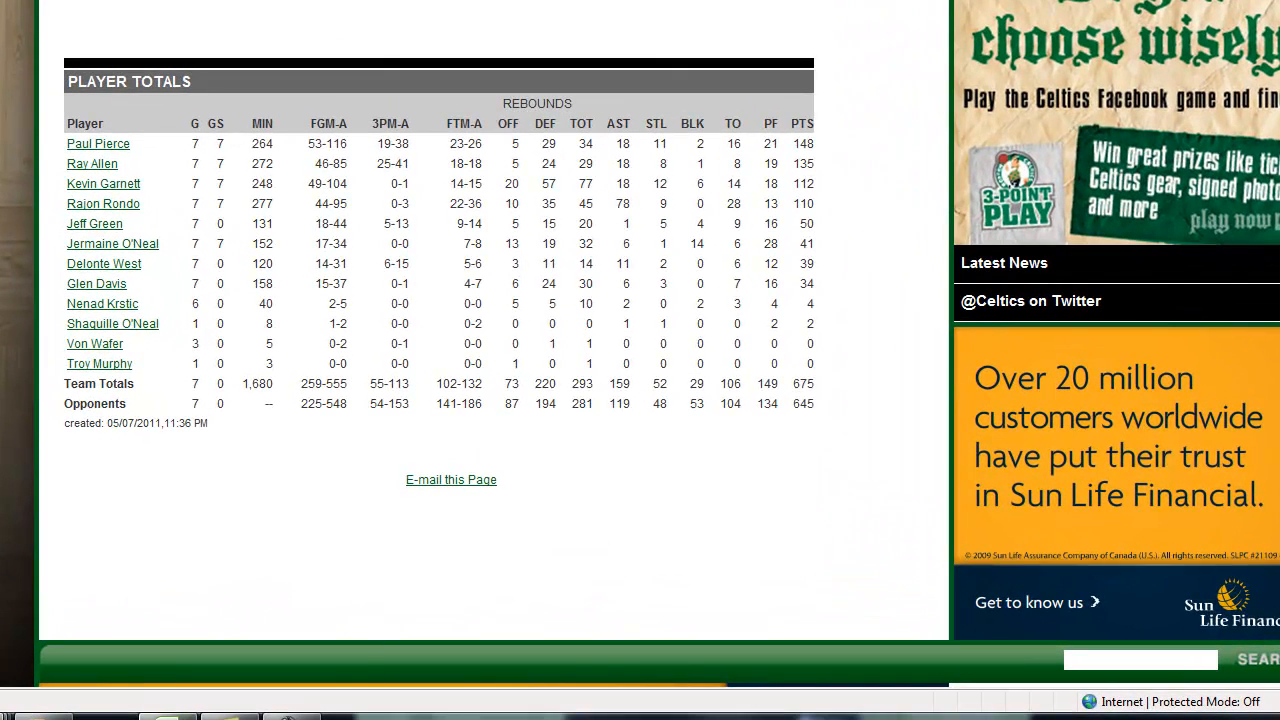
# - Back in Excel, enter 34 rebounds for Paul Pierce in H4, 29 for Ray Allen in H6 and 77 for Kevin Garnett in H7
pyautogui.click(303, 711)
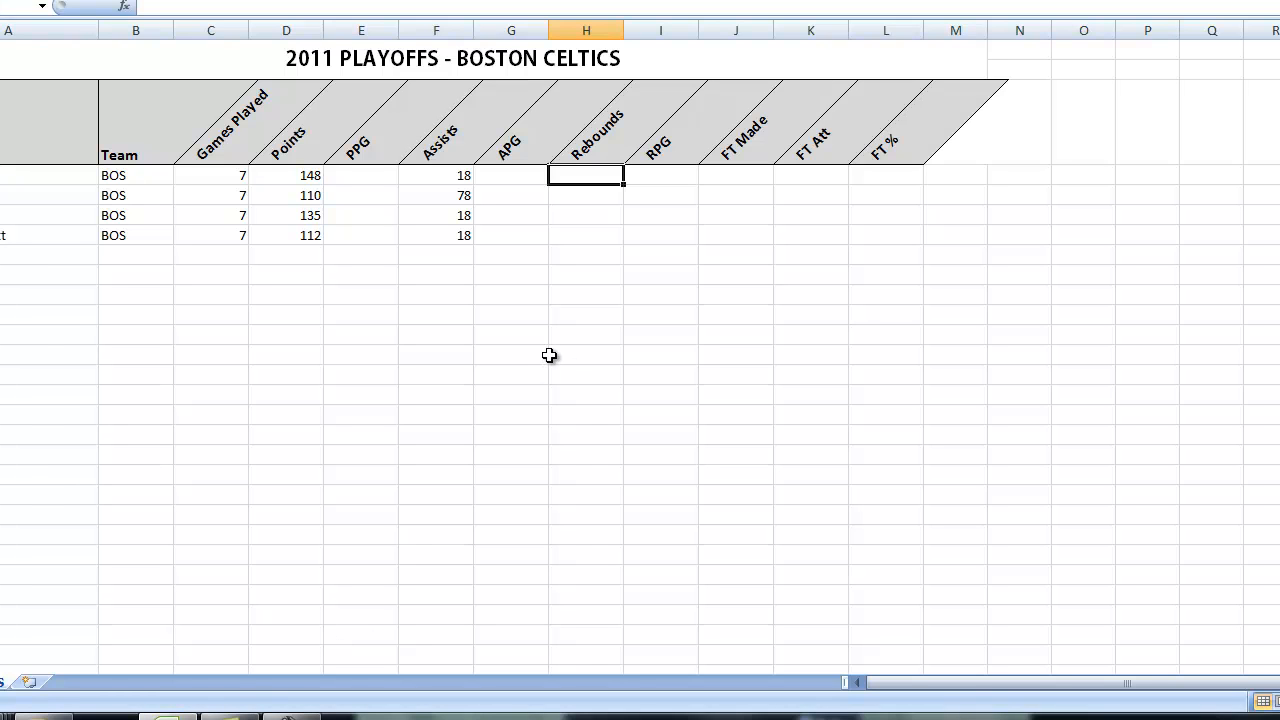
pyautogui.write('3')
pyautogui.press('Return')
pyautogui.press('Return')
pyautogui.write('29')
pyautogui.press('Return')
pyautogui.write('77')
# - Look up Rajon Rondo's total rebounds in the Player Totals table and enter 45 in H5
pyautogui.press('Up')
pyautogui.press('Up')
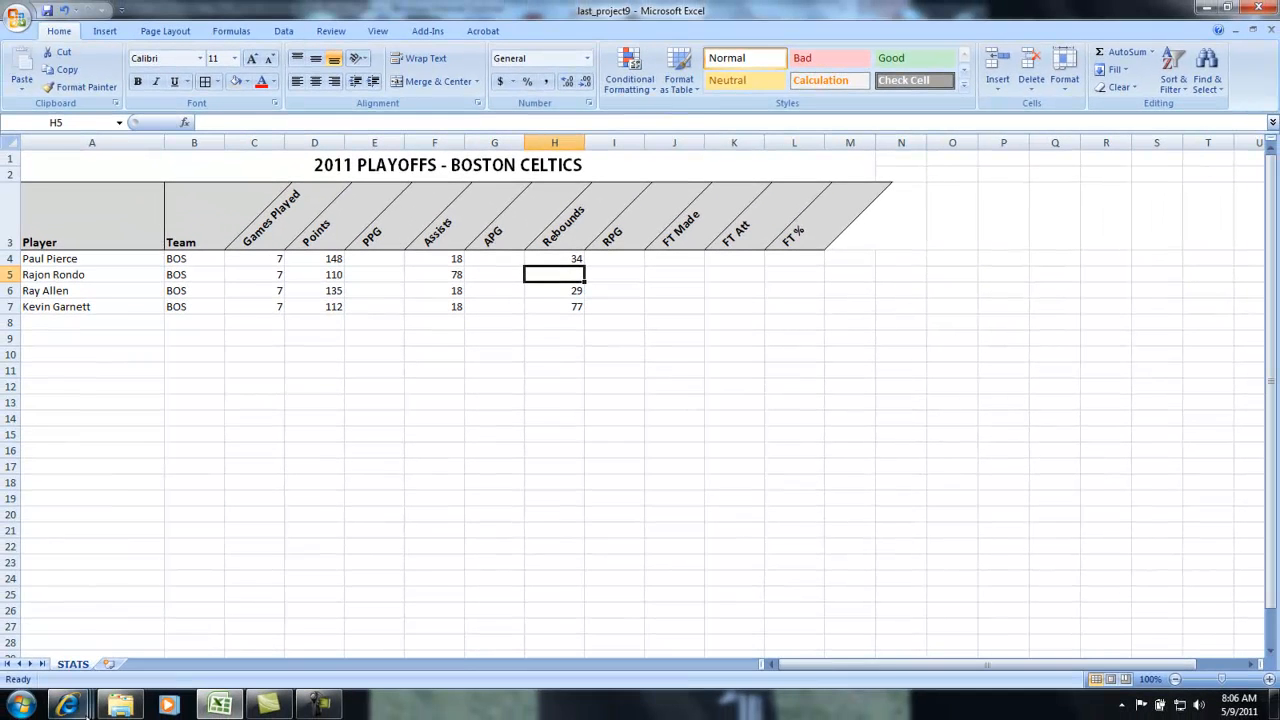
pyautogui.moveTo(68, 705)
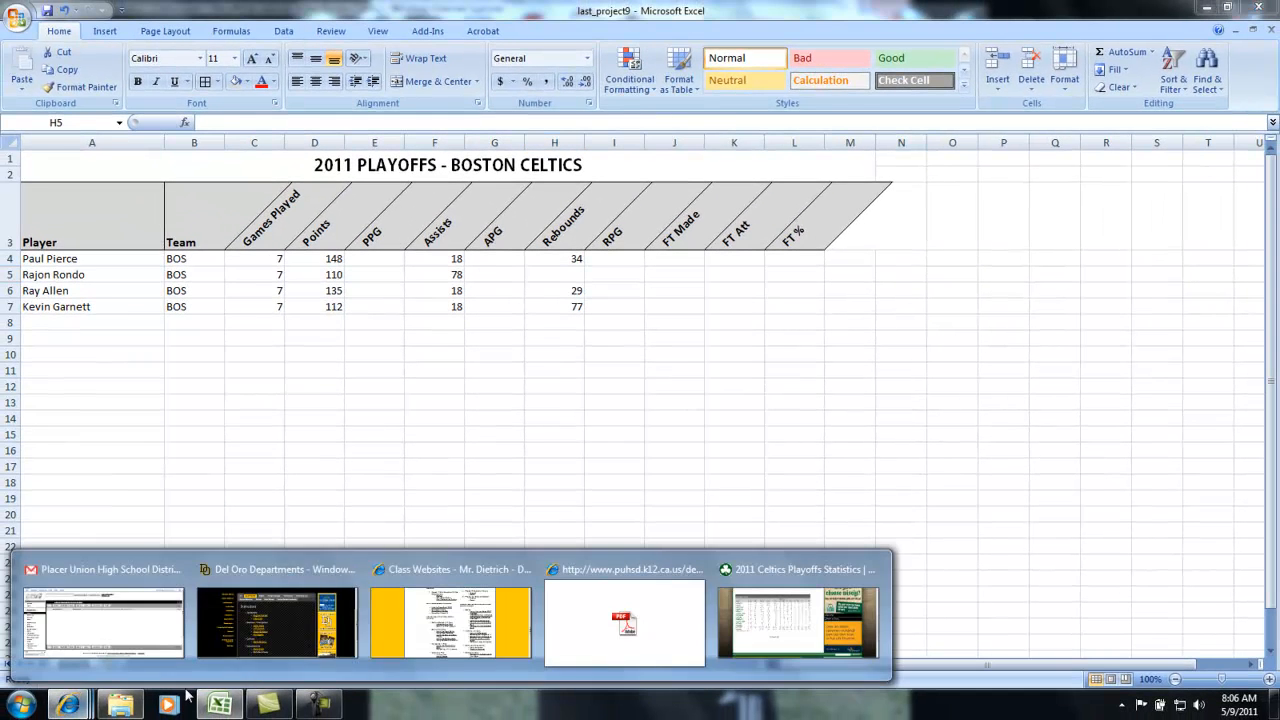
pyautogui.click(800, 610)
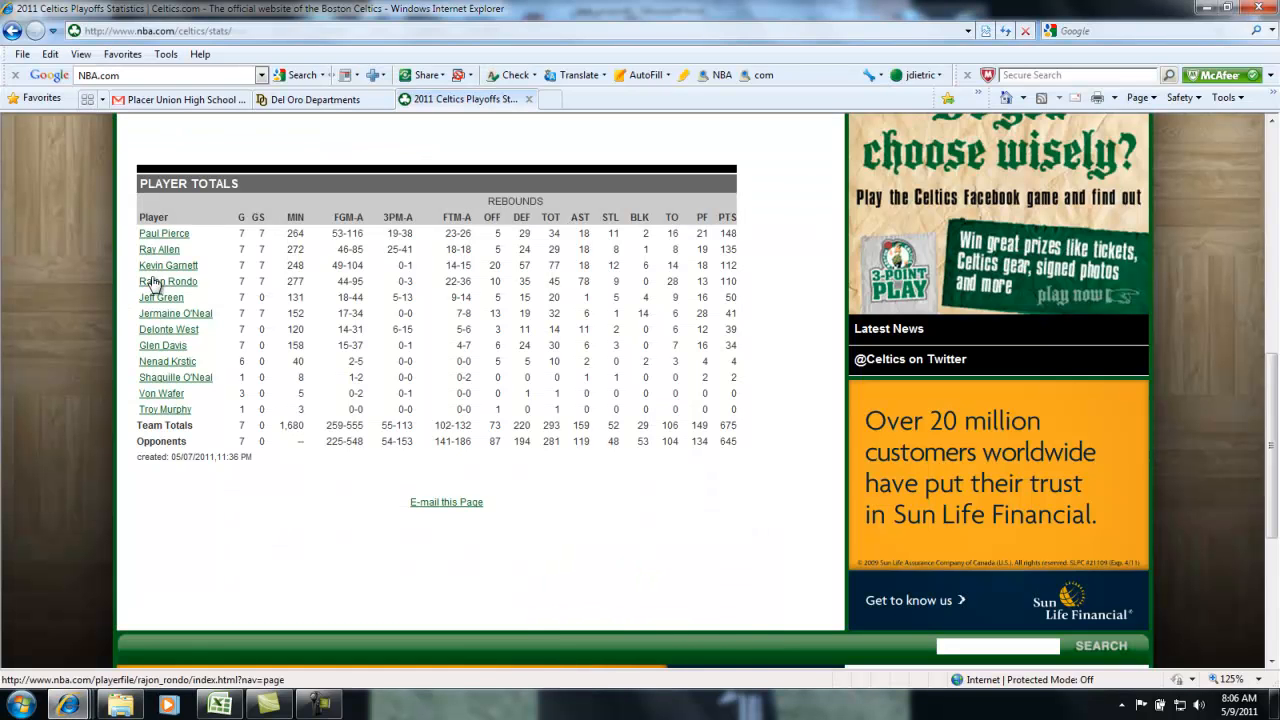
pyautogui.click(220, 705)
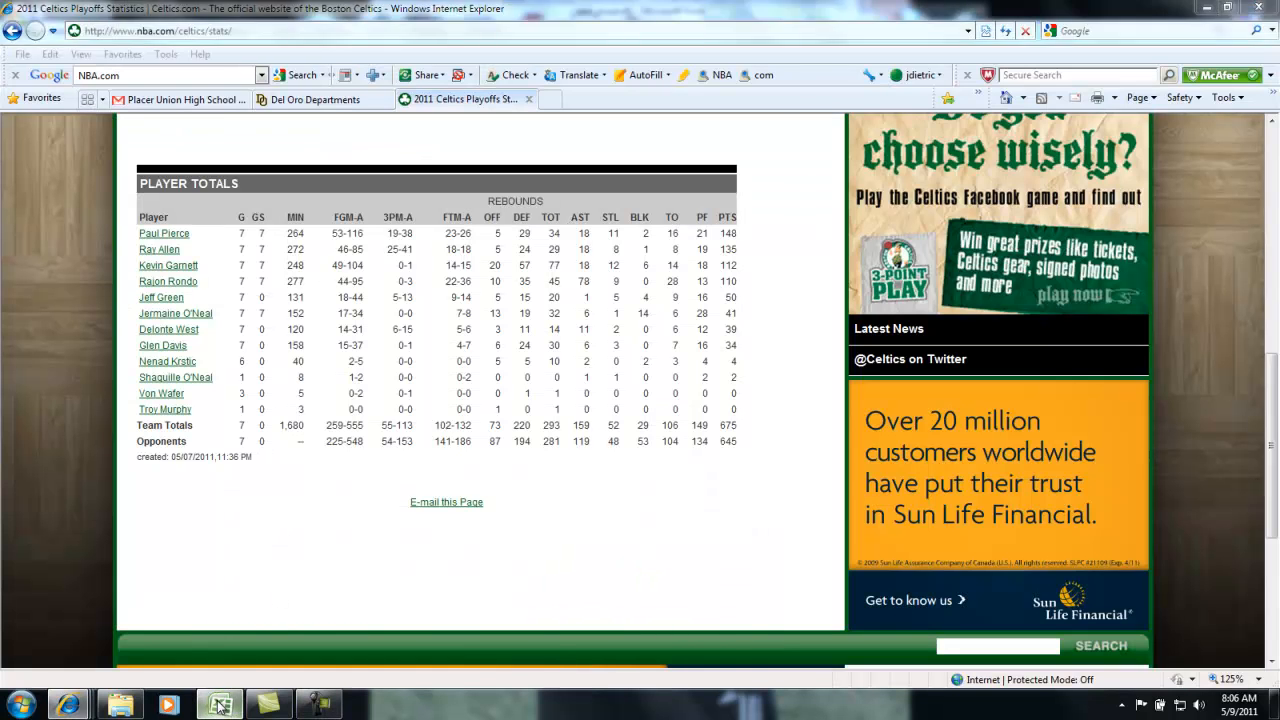
pyautogui.write('45')
pyautogui.press('Tab')
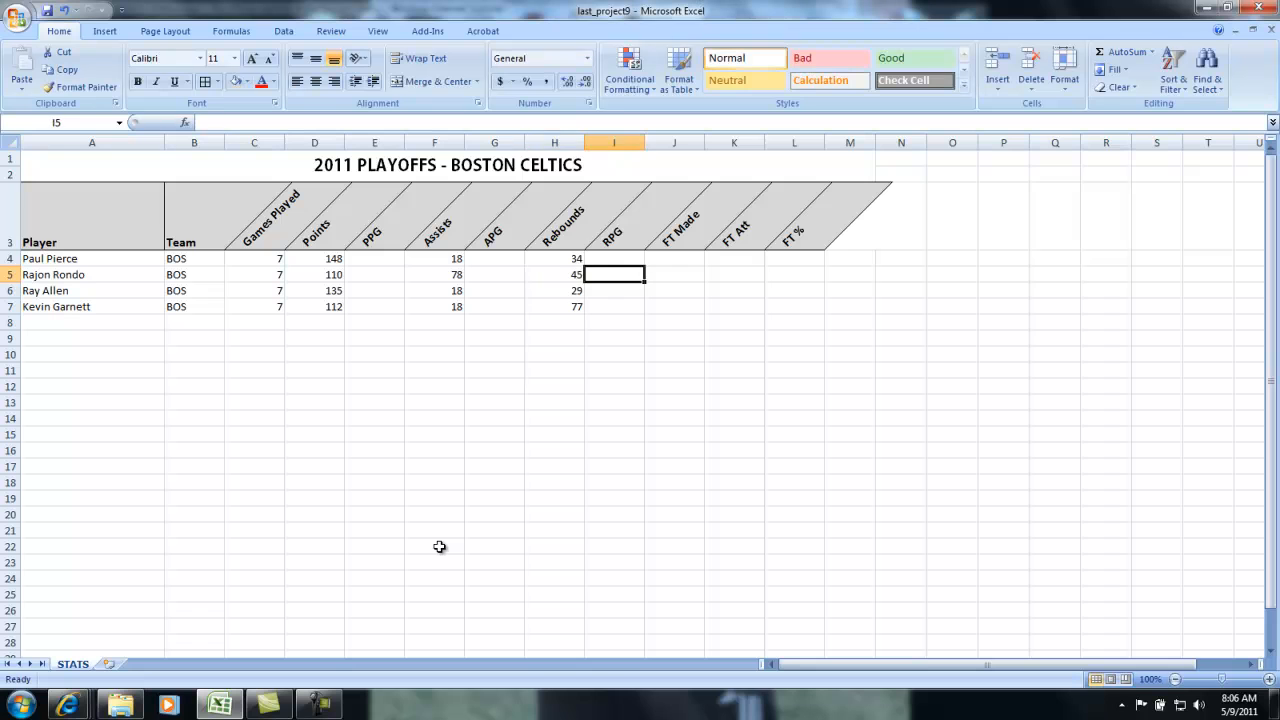
# - Select cell J4 under FT Made and check Paul Pierce's free throws made and attempted in the online Player Totals table
pyautogui.press('Down')
pyautogui.press('Down')
pyautogui.press('Up')
pyautogui.press('Up')
pyautogui.press('Up')
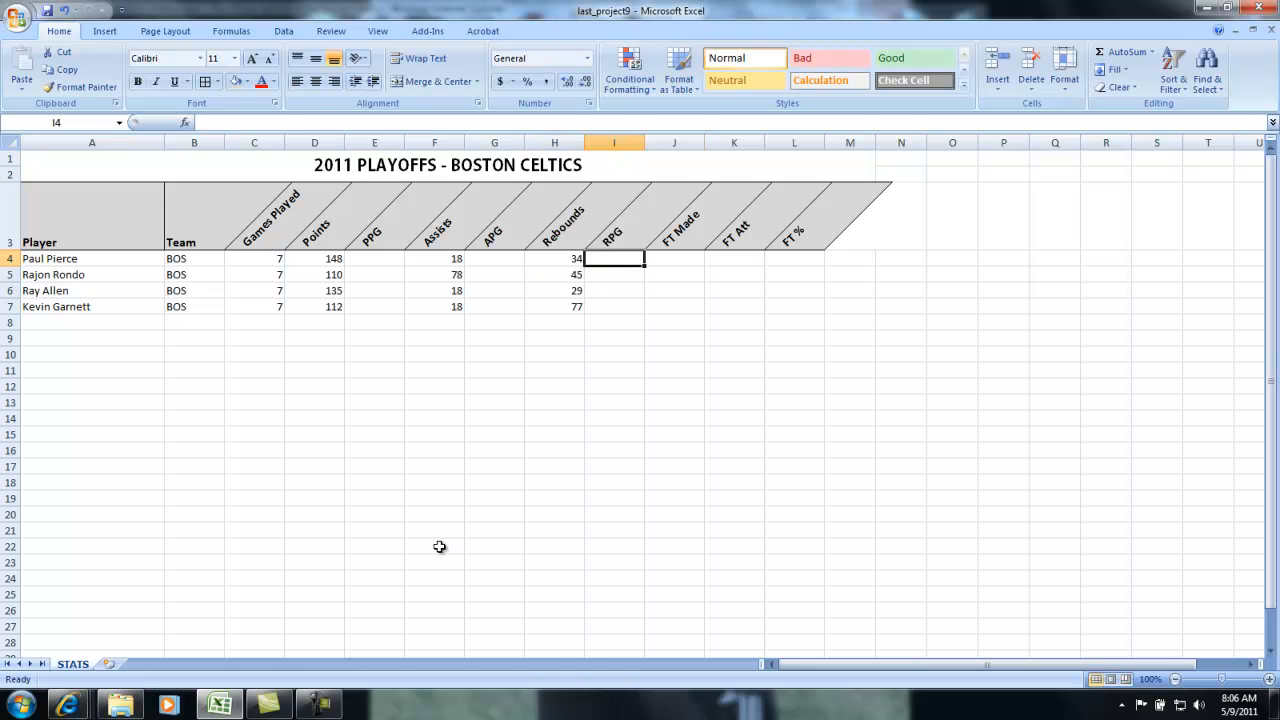
pyautogui.press('Right')
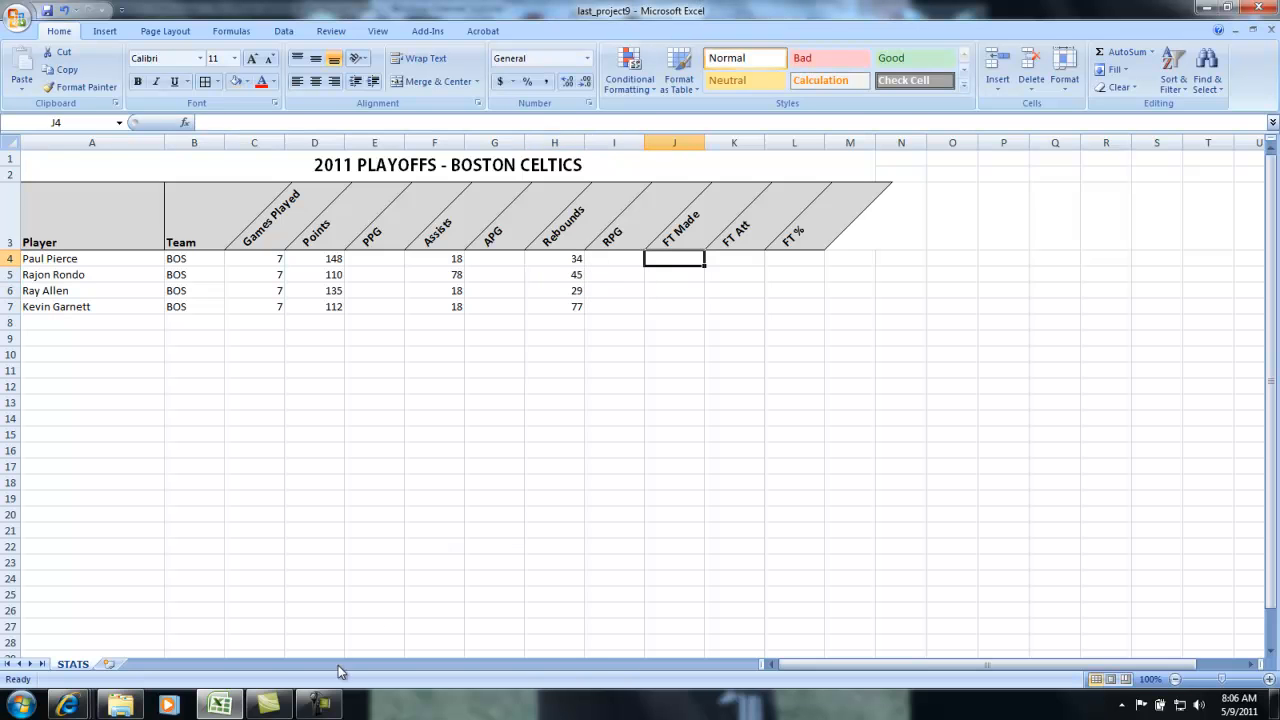
pyautogui.click(68, 705)
pyautogui.click(800, 621)
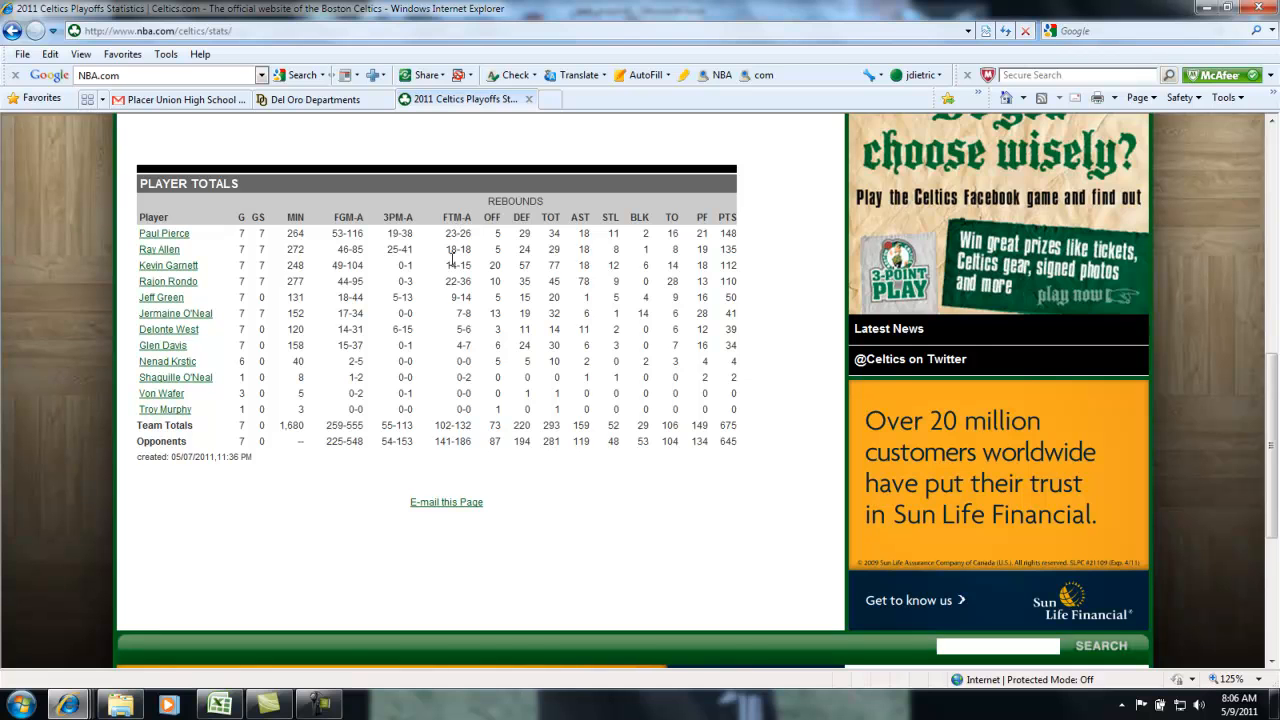
# - Back in Excel, enter 23 free throws made in J4 and 26 attempted in K4 for Paul Pierce
pyautogui.click(220, 705)
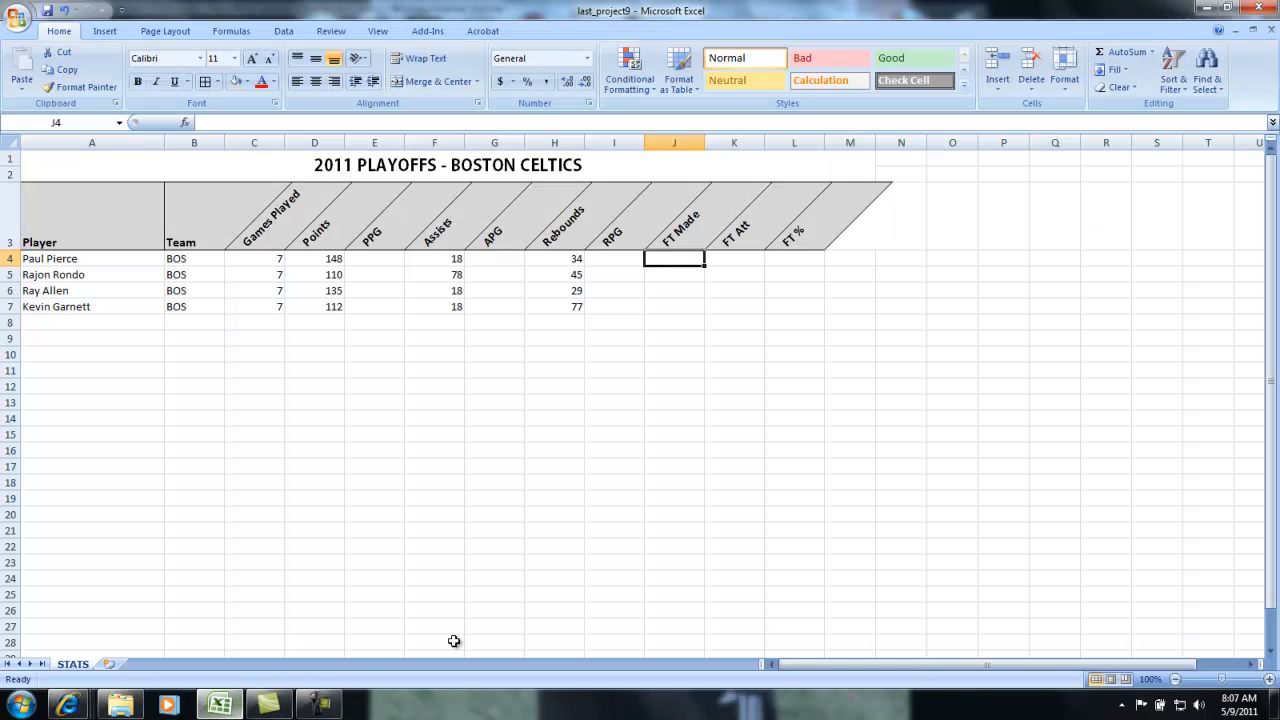
pyautogui.write('23')
pyautogui.press('Tab')
pyautogui.write('26')
pyautogui.press('Return')
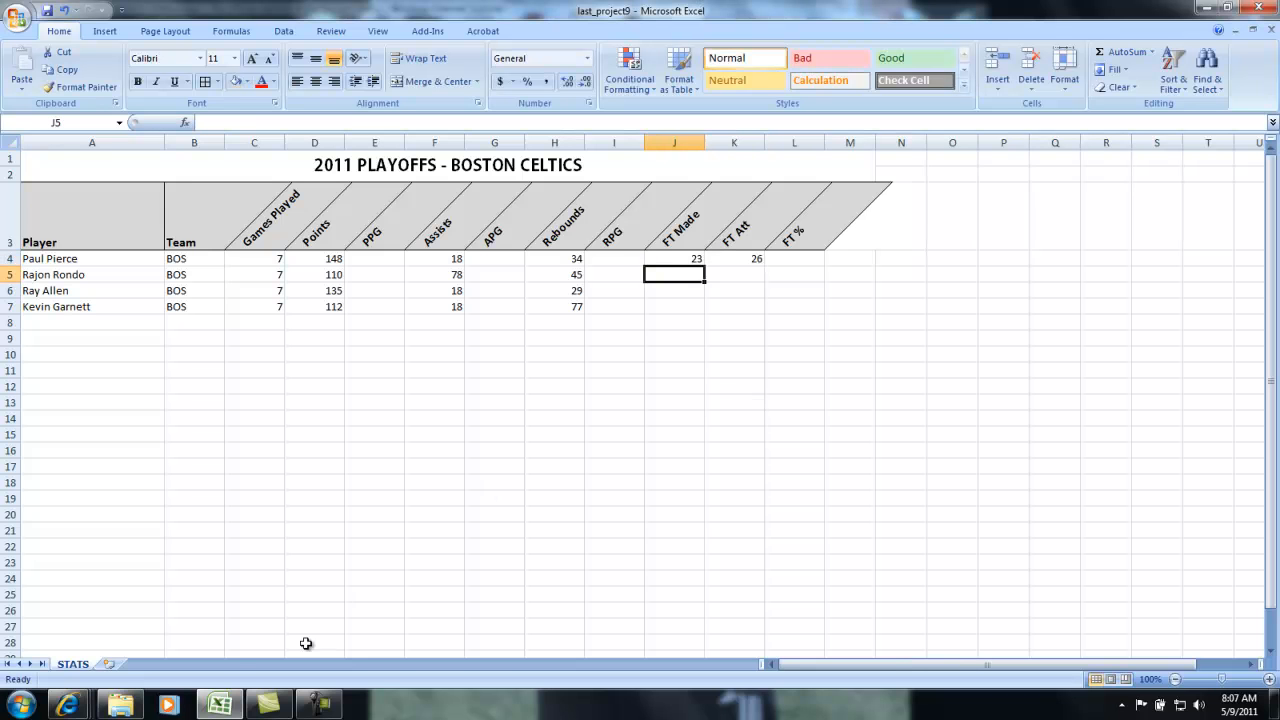
# - Look up Rajon Rondo's free throws online and enter 22 made in J5 and 36 attempted in K5
pyautogui.click(68, 705)
pyautogui.click(796, 645)
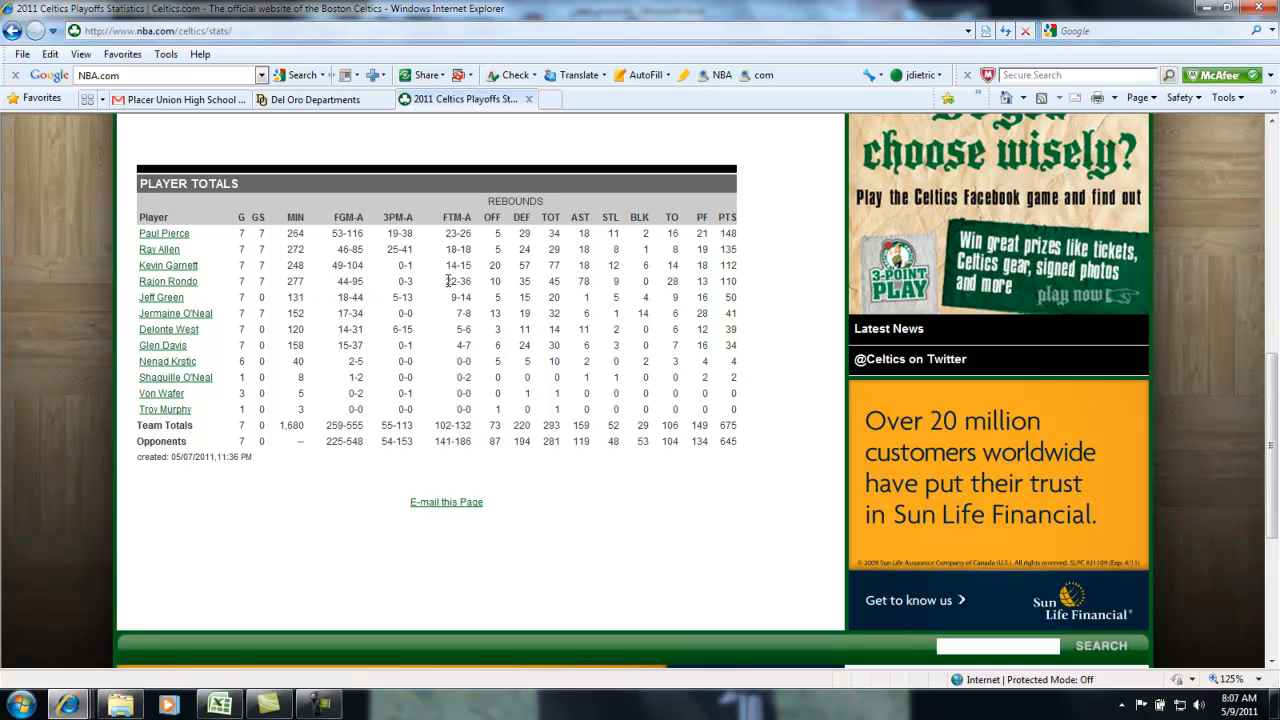
pyautogui.click(220, 705)
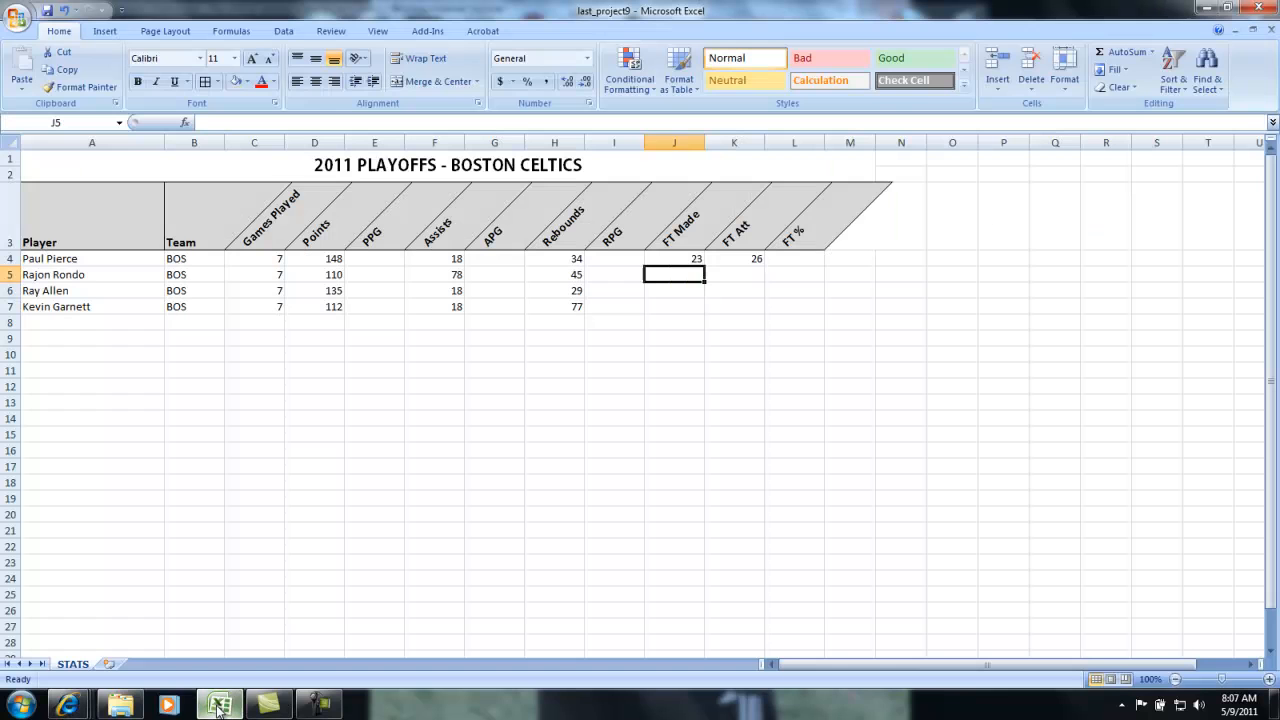
pyautogui.write('22')
pyautogui.press('Tab')
pyautogui.write('36')
pyautogui.press('Return')
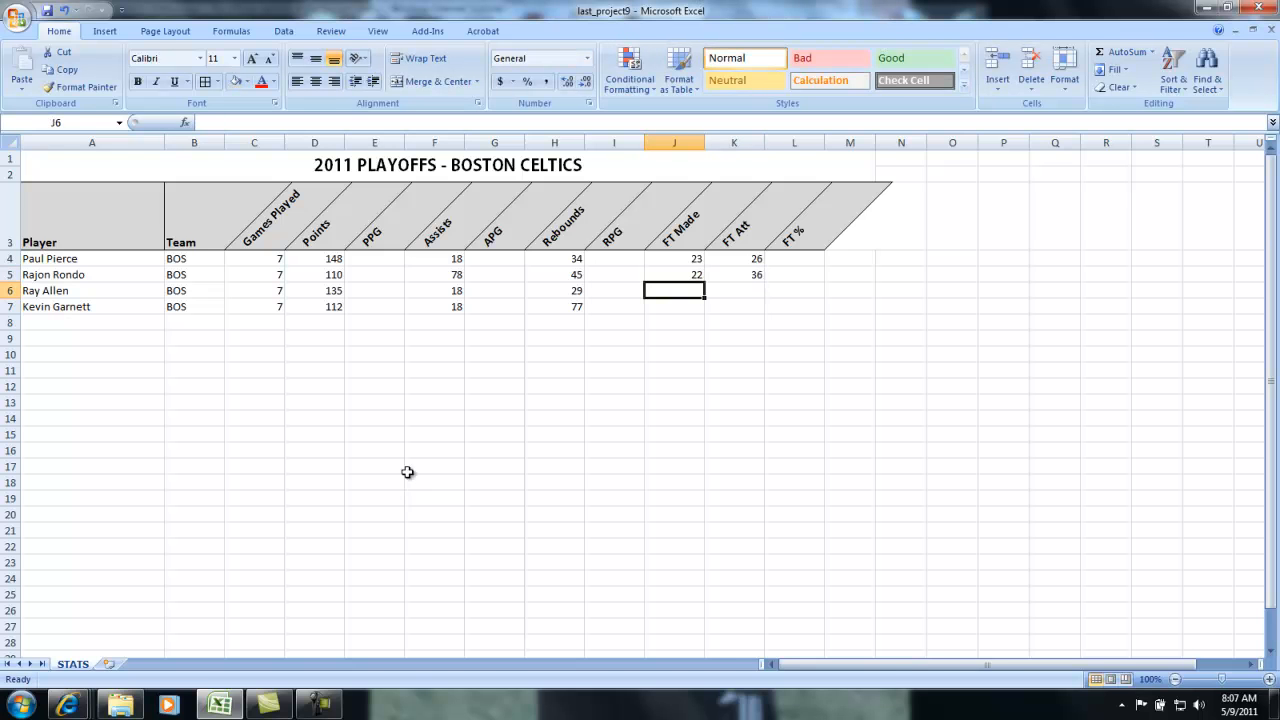
# - Look up Ray Allen's free throws online and enter 18 made in J6 and 18 attempted in K6
pyautogui.click(67, 705)
pyautogui.click(812, 660)
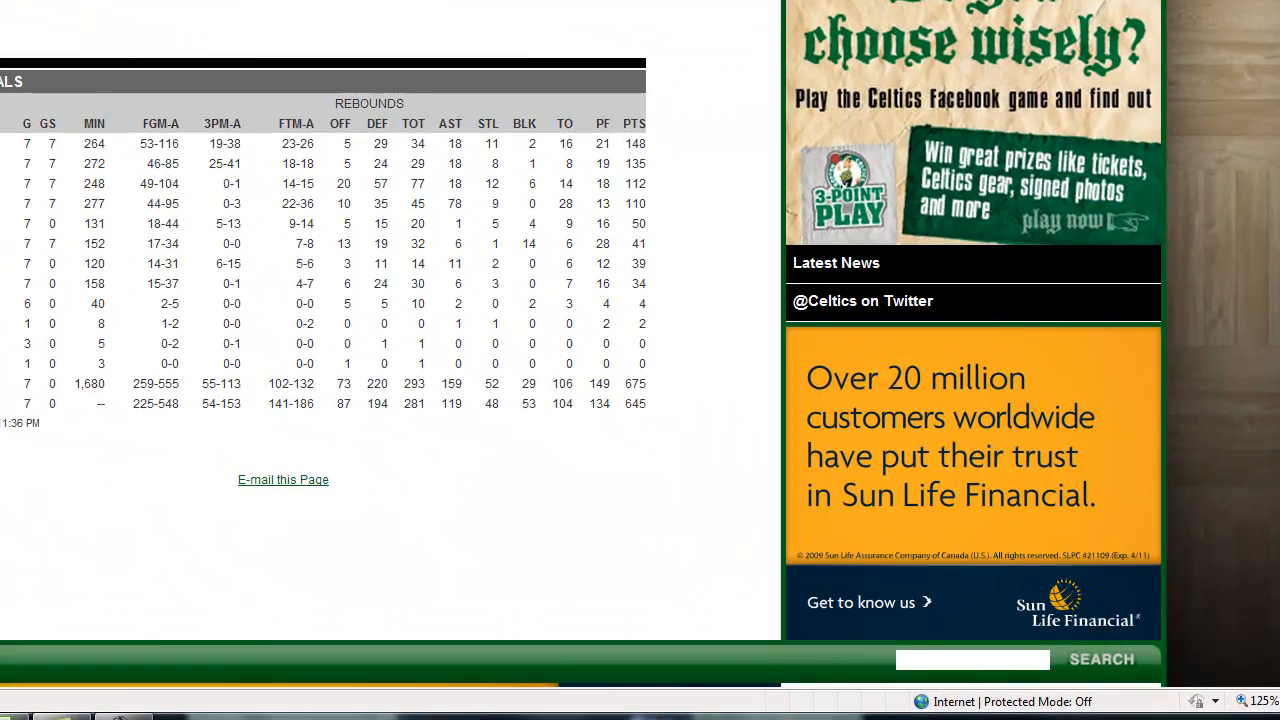
pyautogui.hotkey('alt', 'Tab')
pyautogui.write('18')
pyautogui.press('Tab')
pyautogui.write('18')
pyautogui.press('Down')
pyautogui.press('Left')
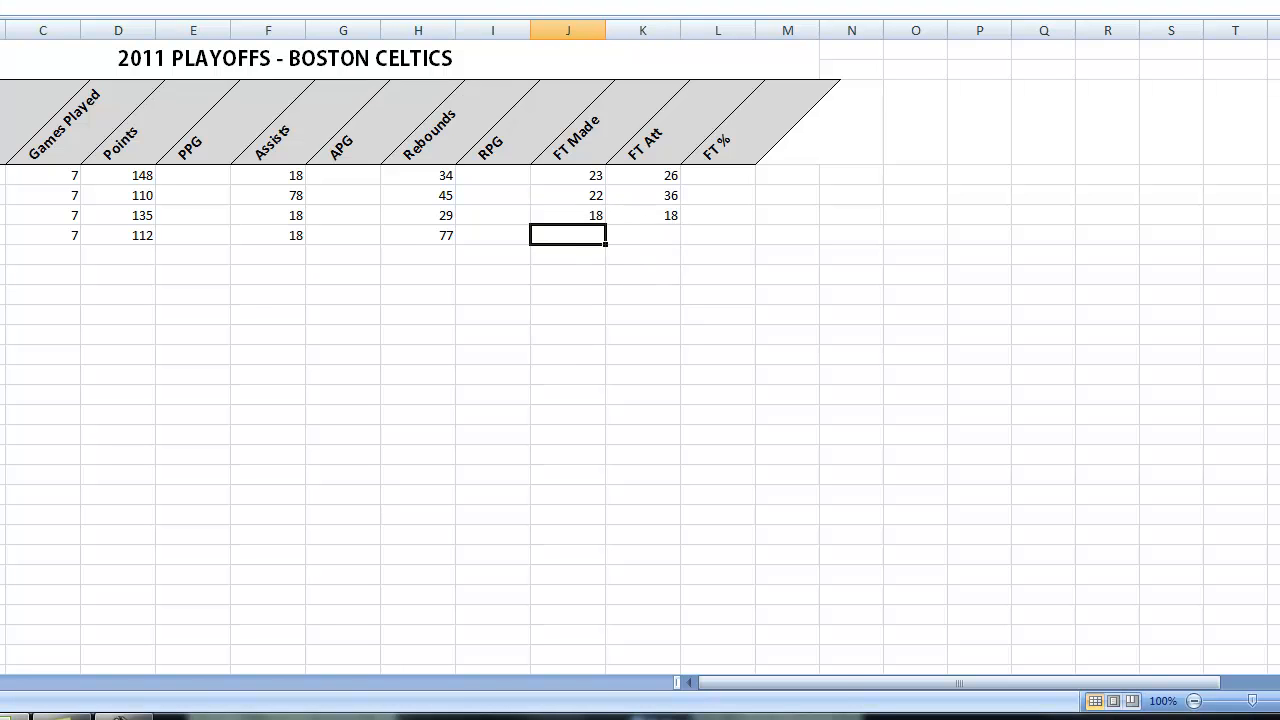
# - Look up Kevin Garnett's free throws online and enter 14 made in J7 and 15 attempted in K7
pyautogui.moveTo(120, 716)
pyautogui.click(646, 611)
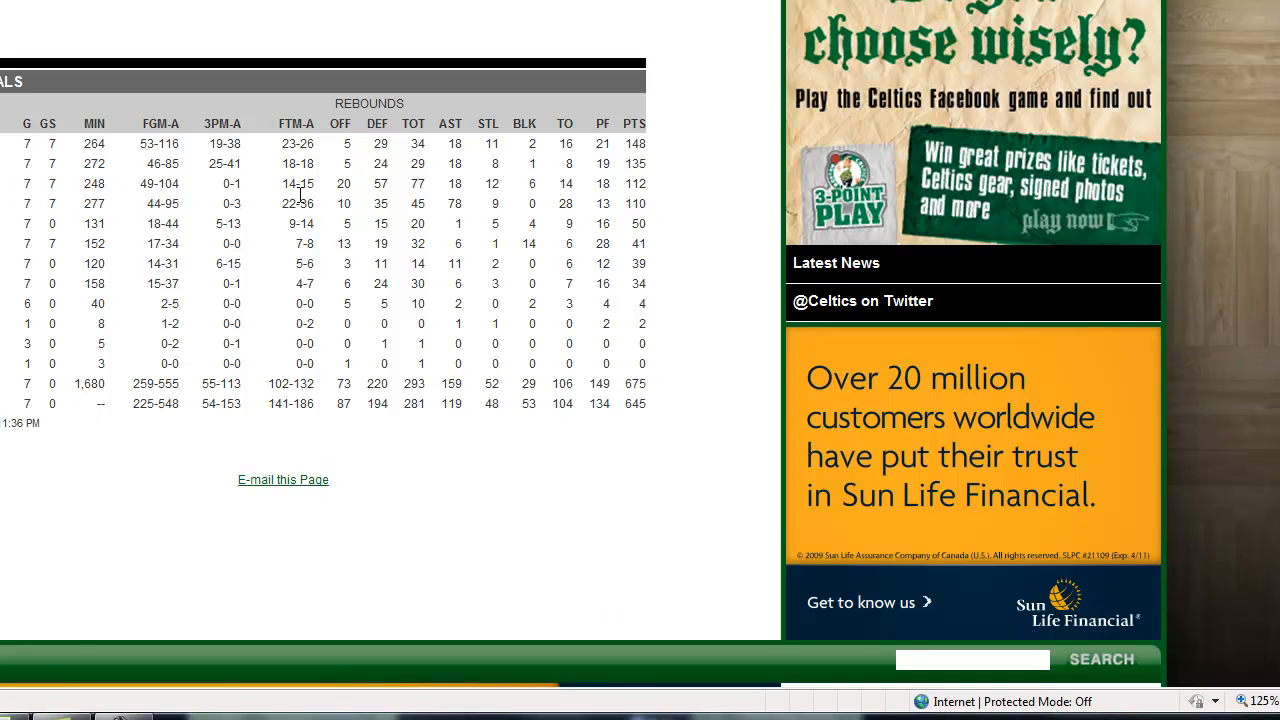
pyautogui.click(68, 712)
pyautogui.write('14')
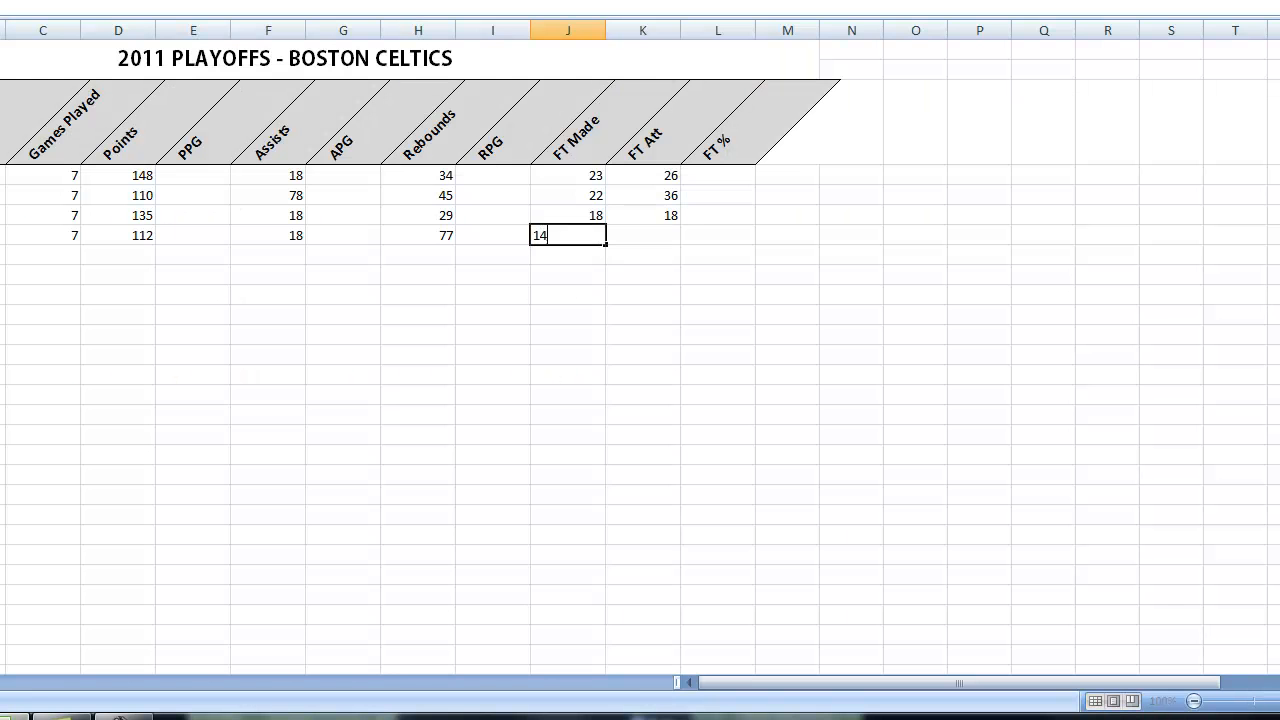
pyautogui.press('Tab')
pyautogui.write('15')
pyautogui.press('Tab')
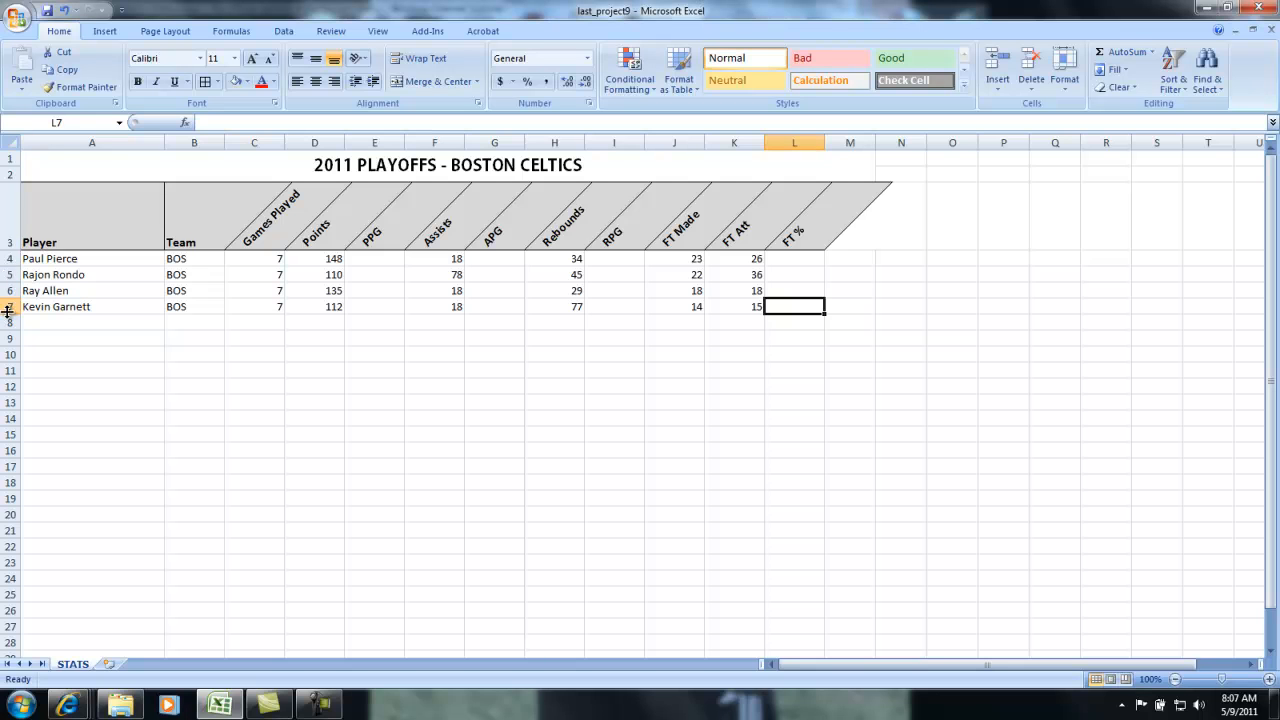
pyautogui.click(185, 308)
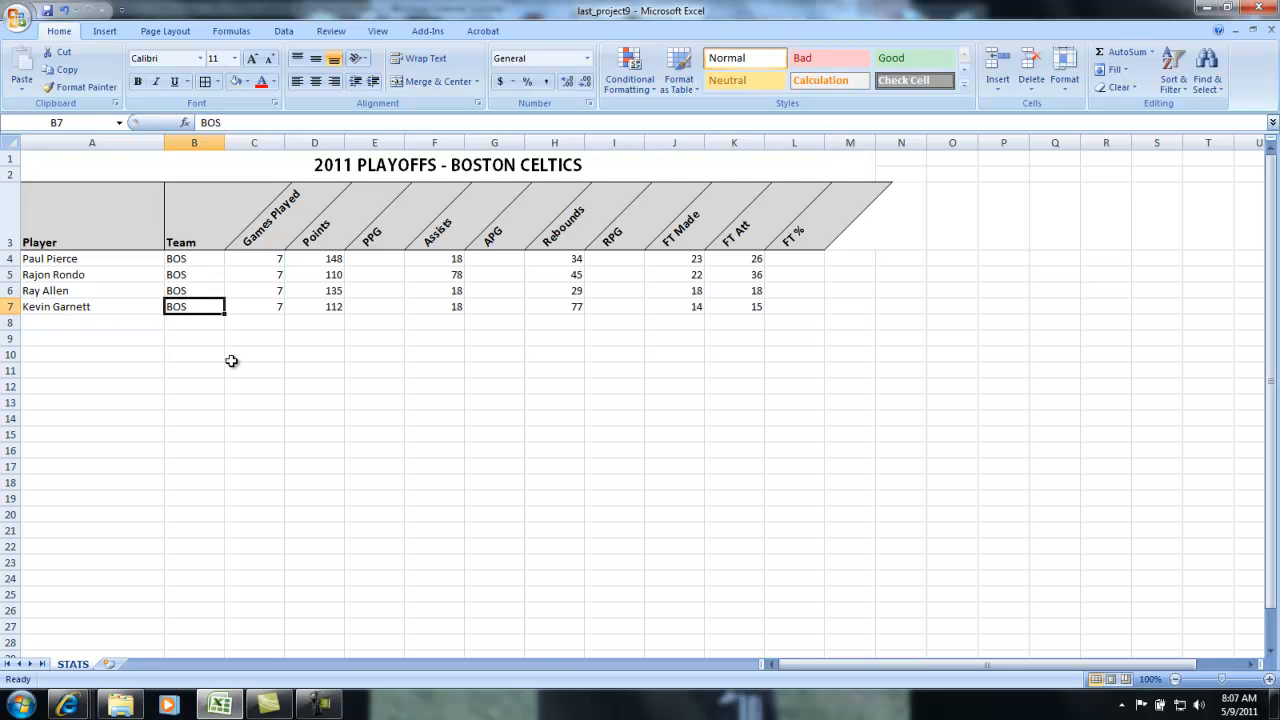
pyautogui.click(268, 358)
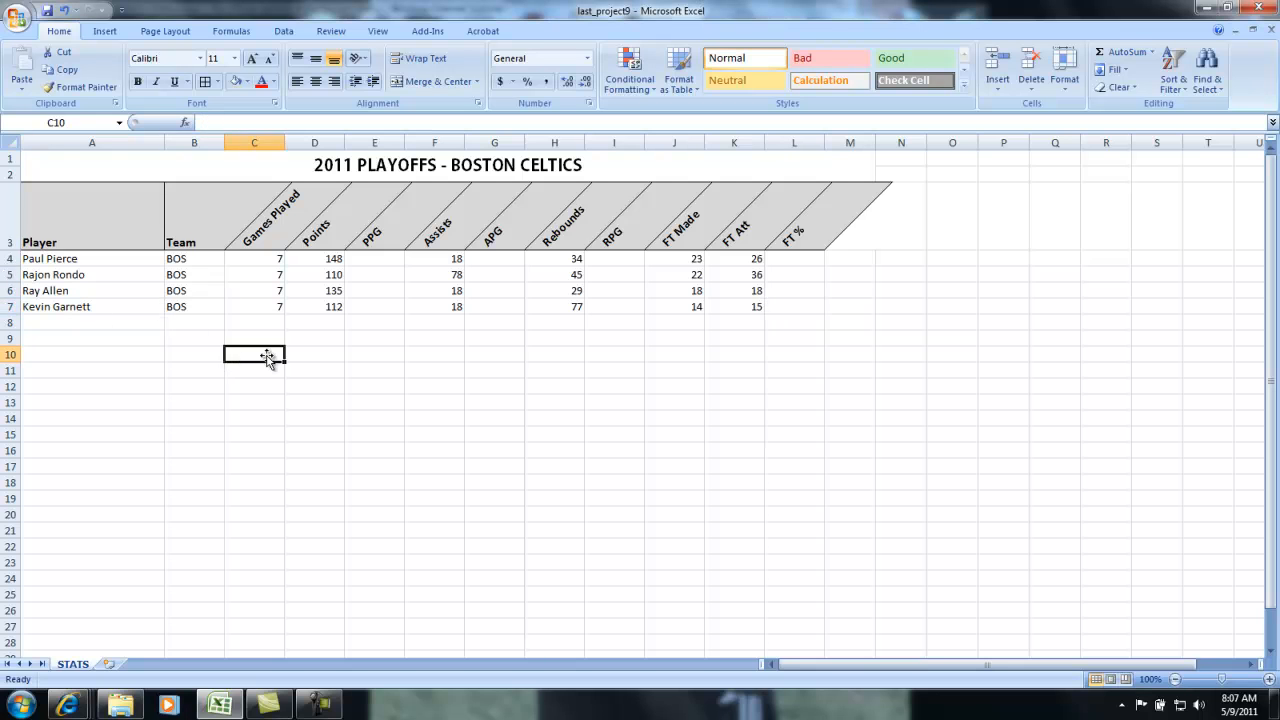
# - Review the entered statistics columns C, D, F, H, J and K, and the PPG, APG, RPG and FT % columns
pyautogui.click(322, 306)
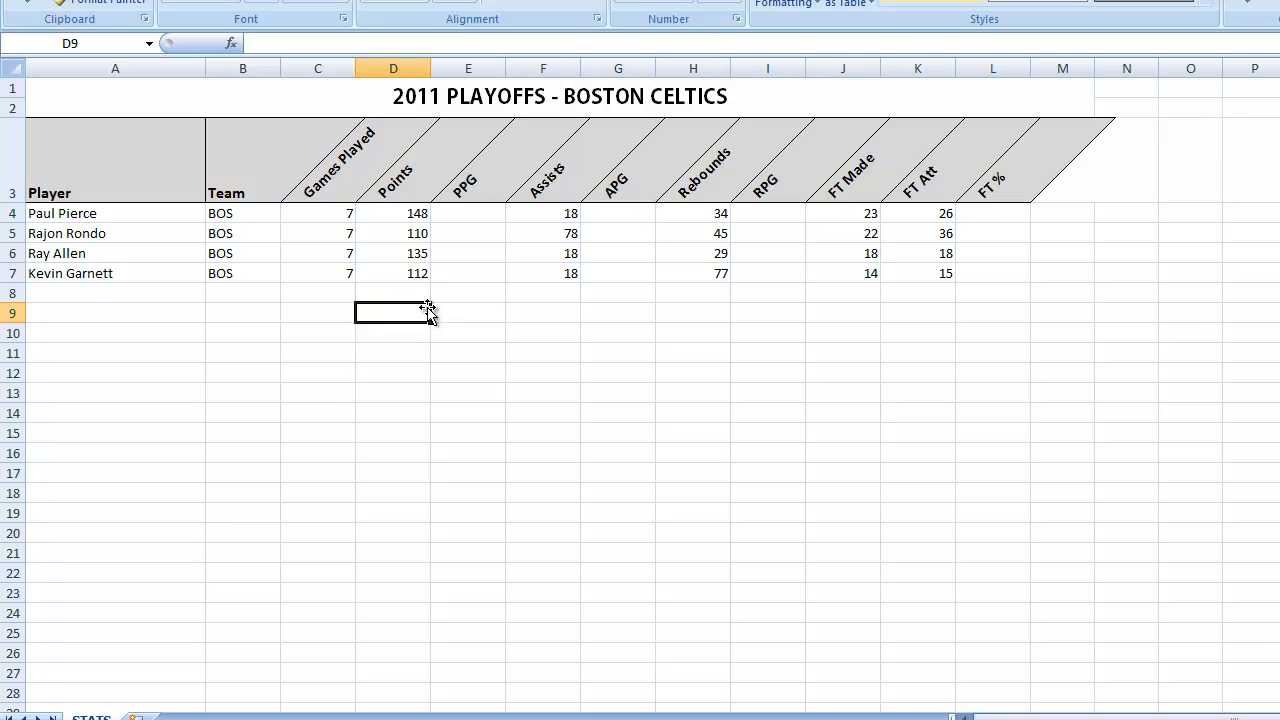
pyautogui.click(336, 213)
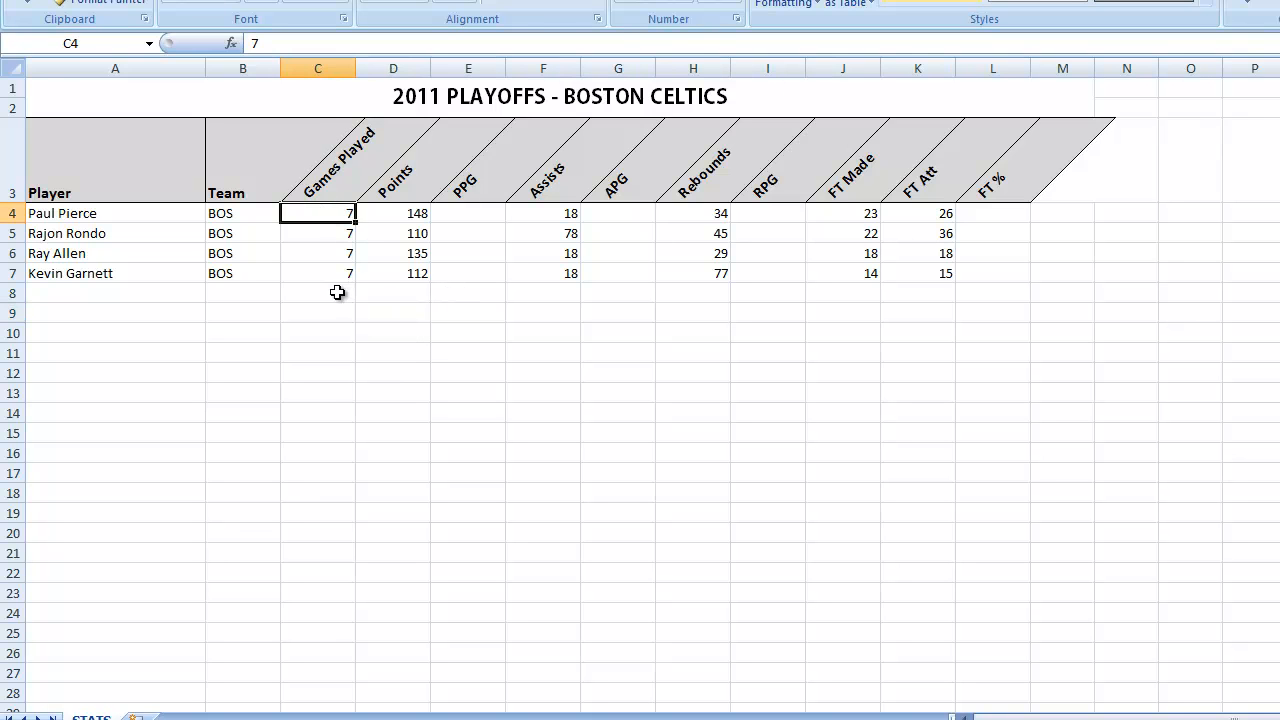
pyautogui.click(325, 62)
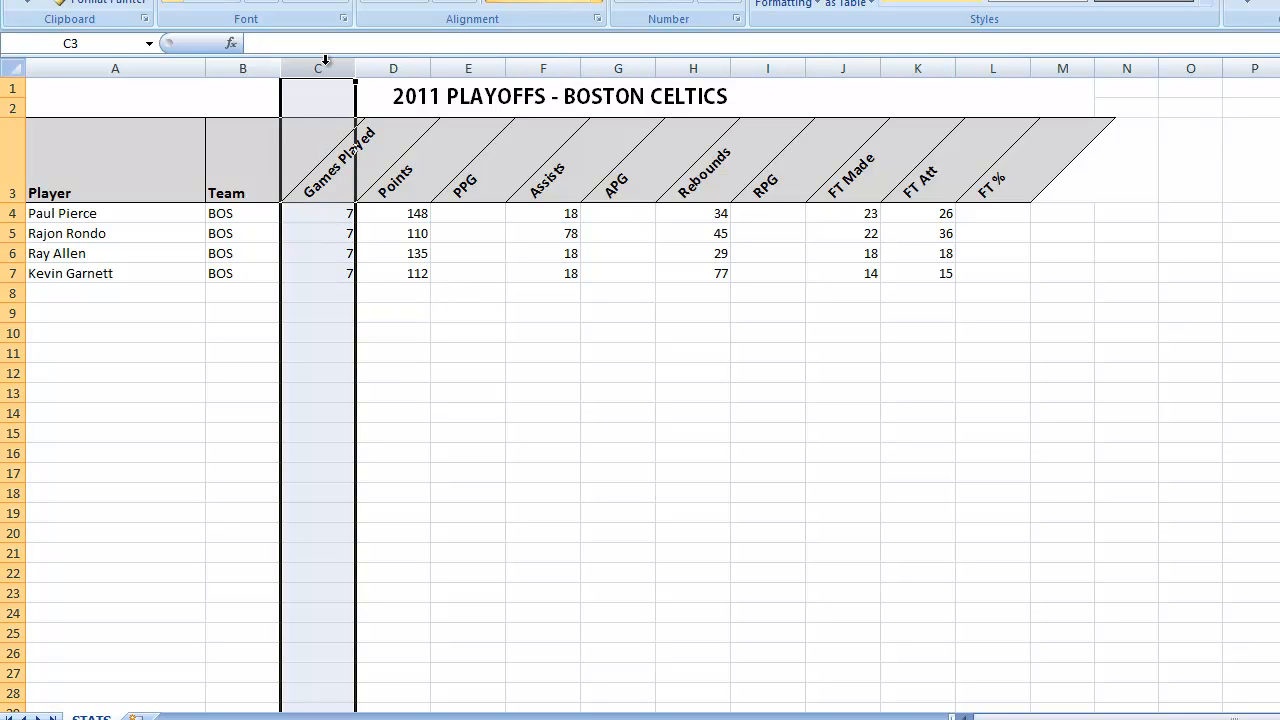
pyautogui.click(393, 64)
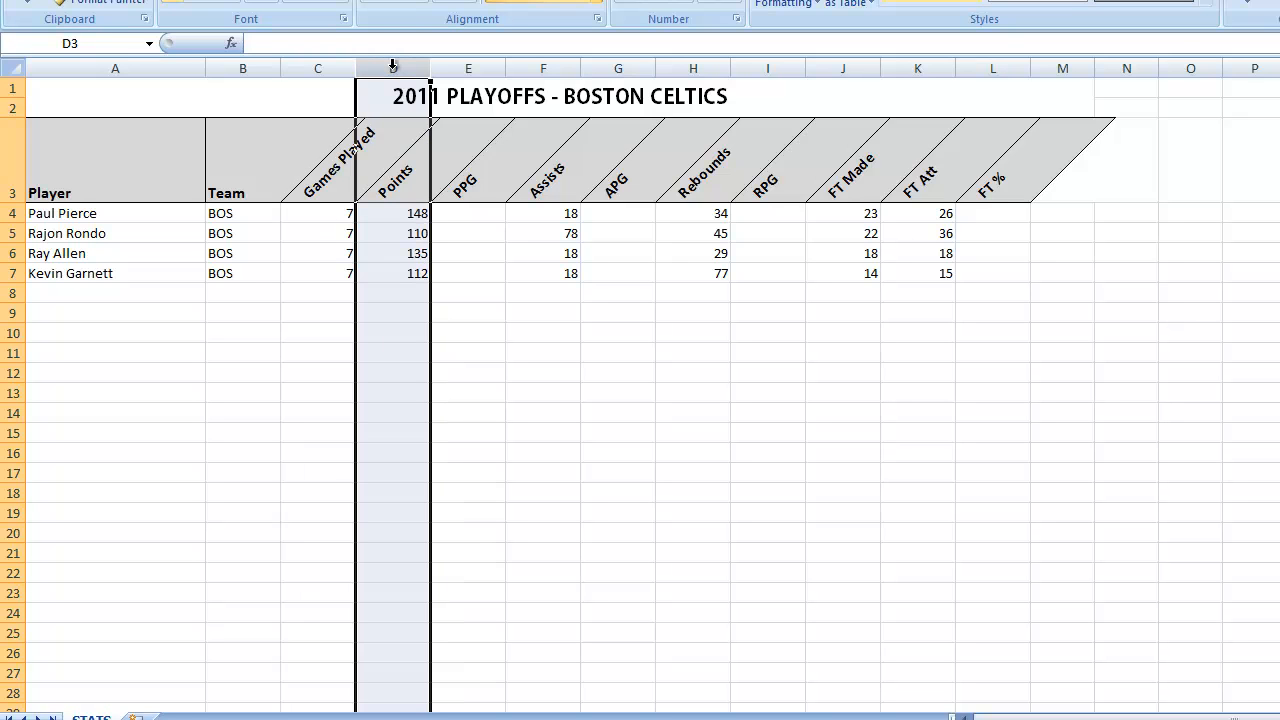
pyautogui.click(538, 60)
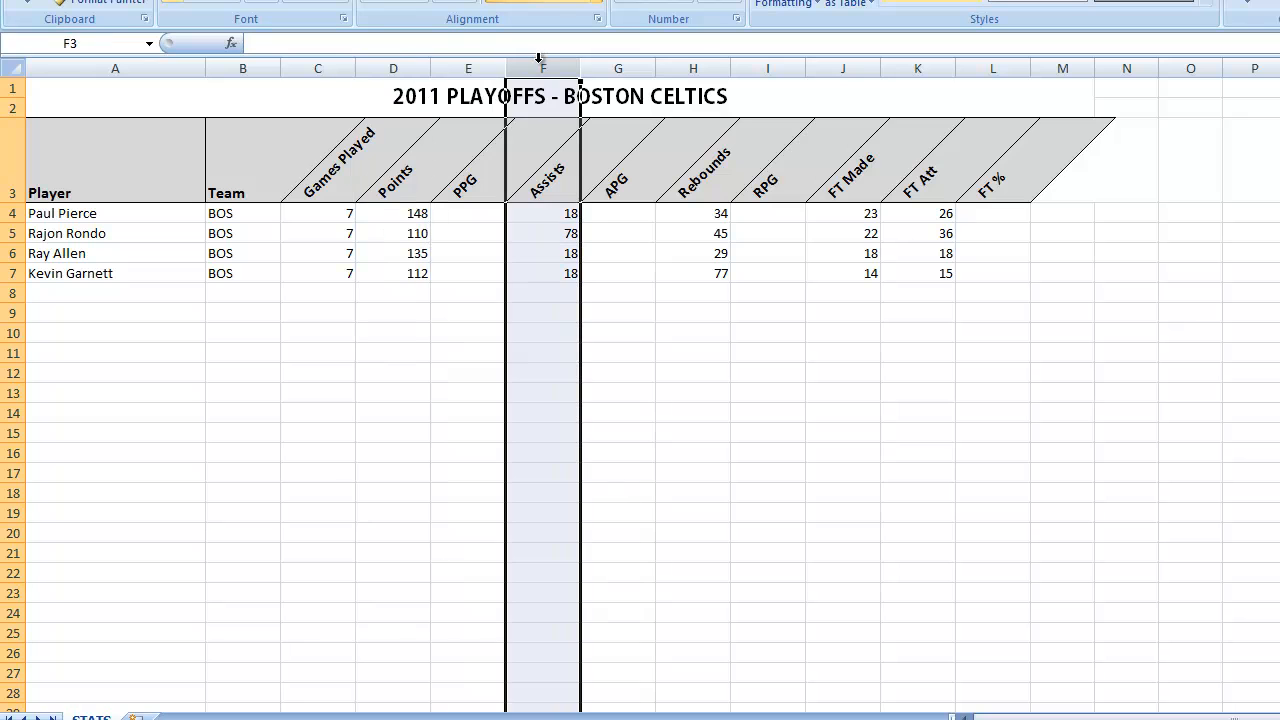
pyautogui.click(700, 64)
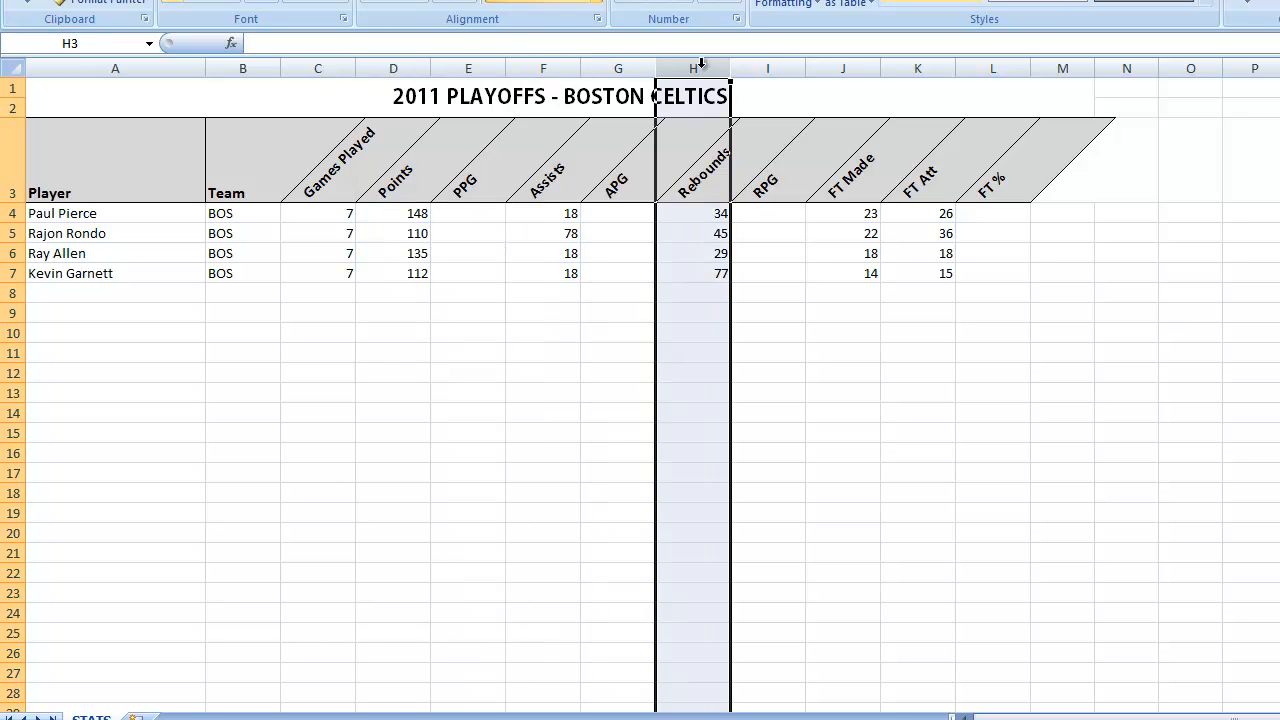
pyautogui.click(850, 66)
pyautogui.click(915, 66)
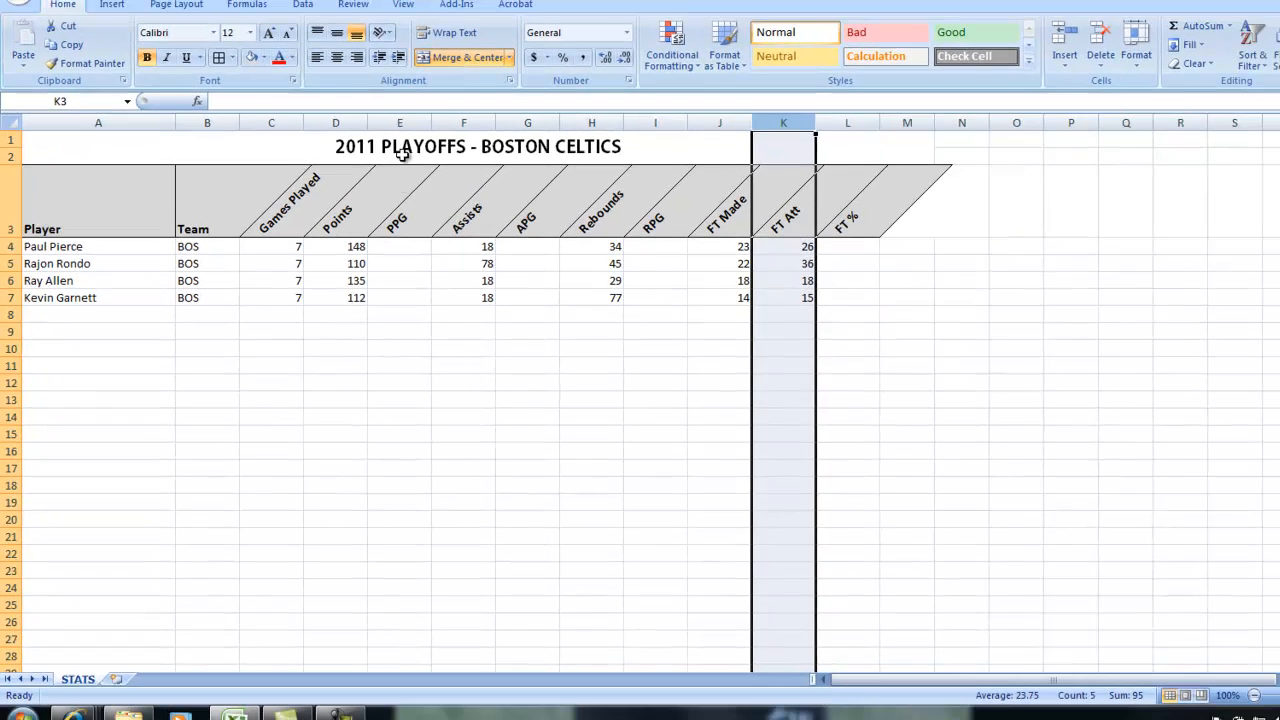
pyautogui.click(468, 68)
pyautogui.click(499, 142)
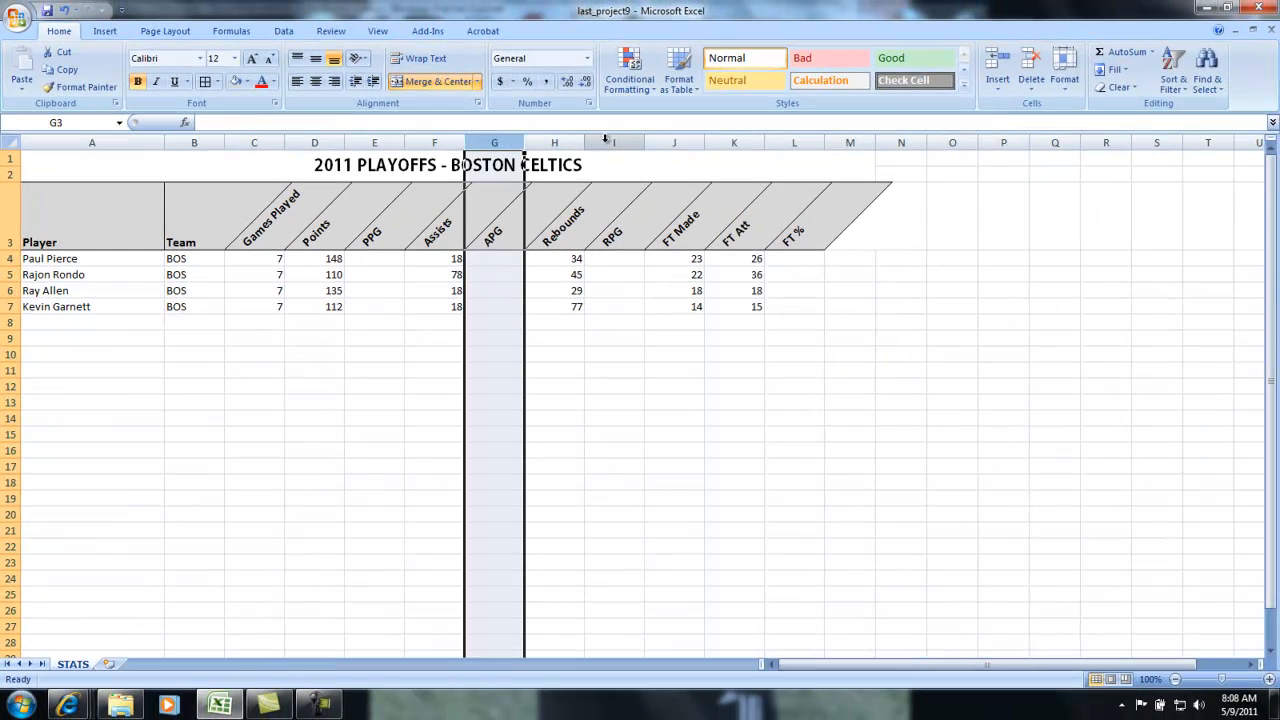
pyautogui.click(614, 142)
pyautogui.click(794, 130)
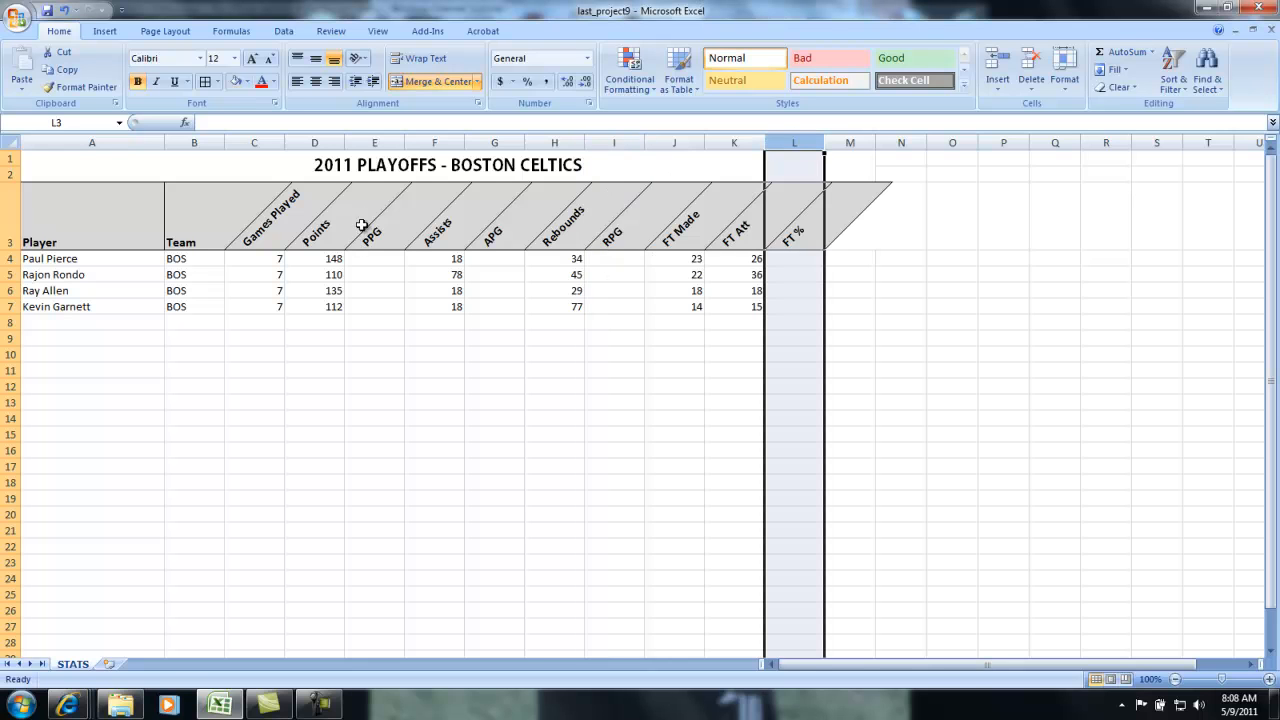
# - Format the PPG, APG and RPG columns E, G and I together as Number with 1 decimal place
pyautogui.click(376, 139)
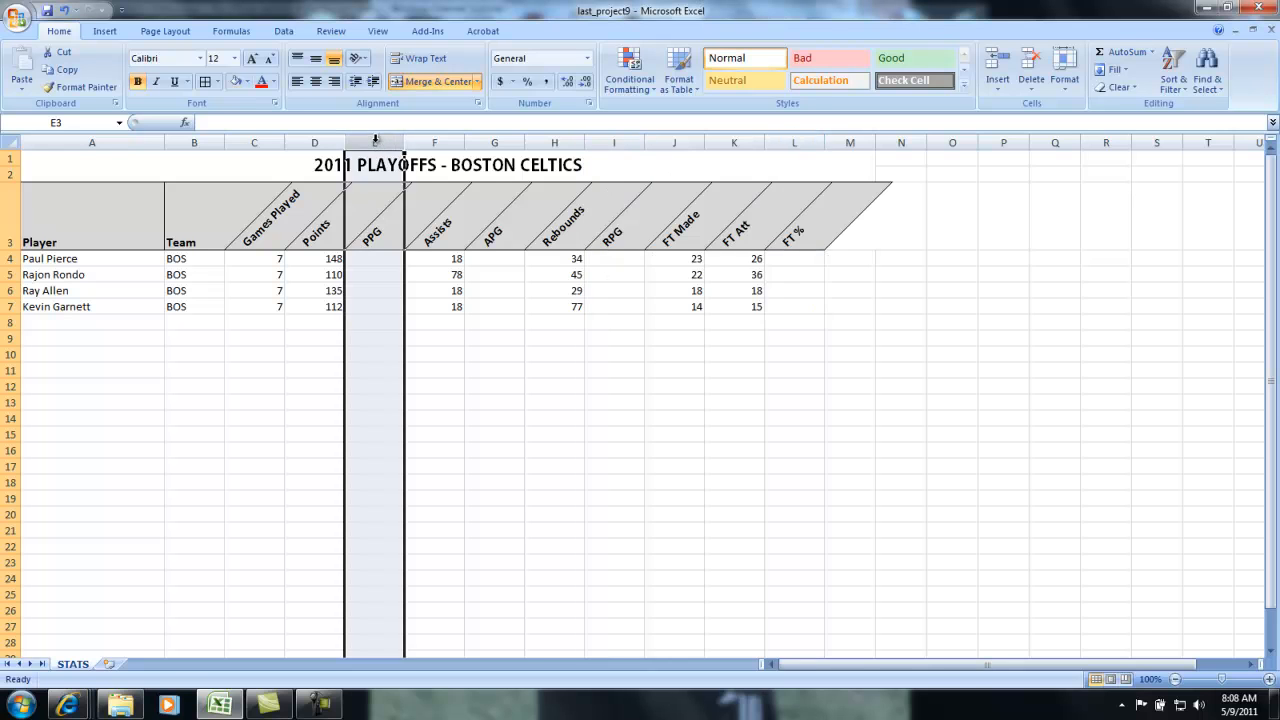
pyautogui.keyDown('ctrl'); pyautogui.click(494, 139); pyautogui.keyUp('ctrl')
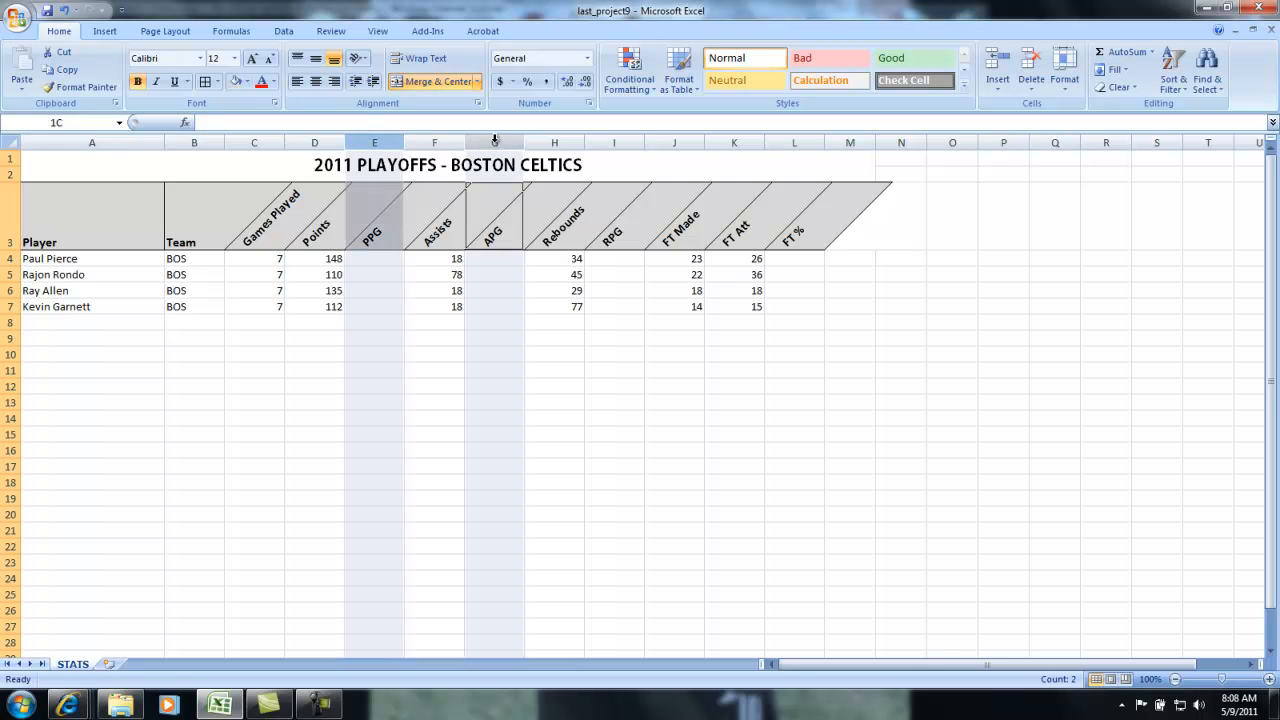
pyautogui.keyDown('ctrl'); pyautogui.click(615, 139); pyautogui.keyUp('ctrl')
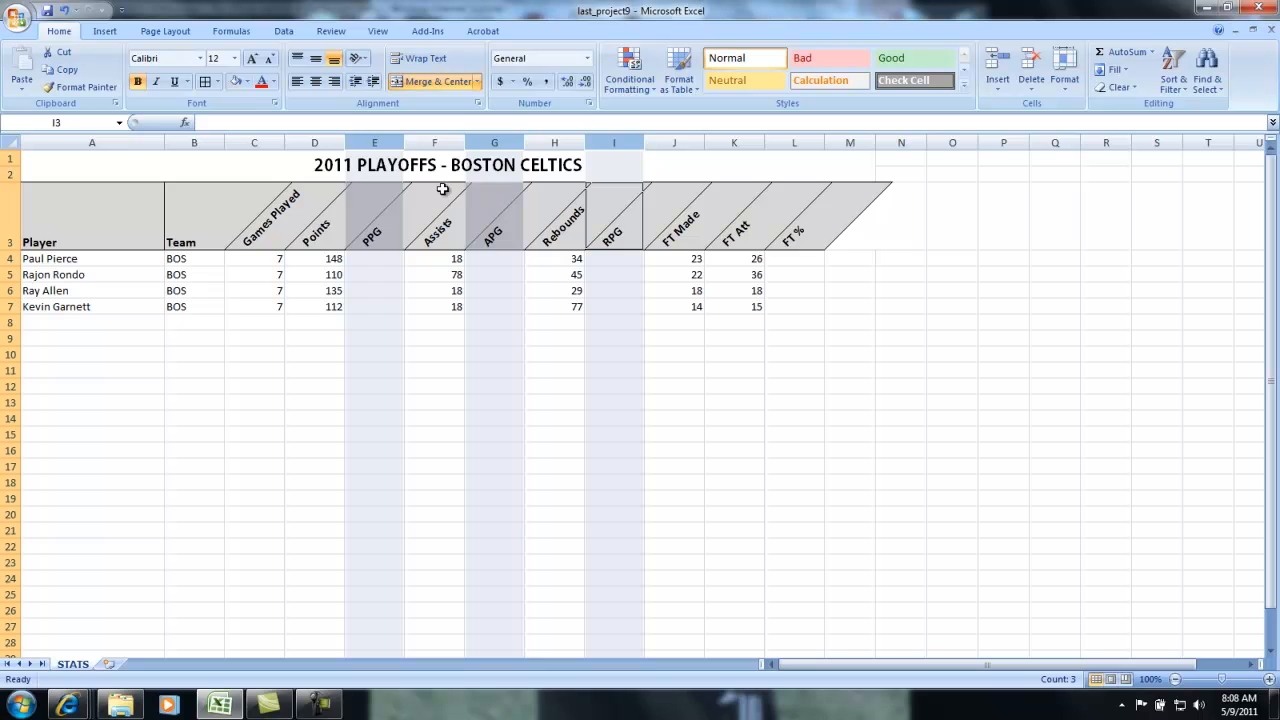
pyautogui.rightClick(365, 140)
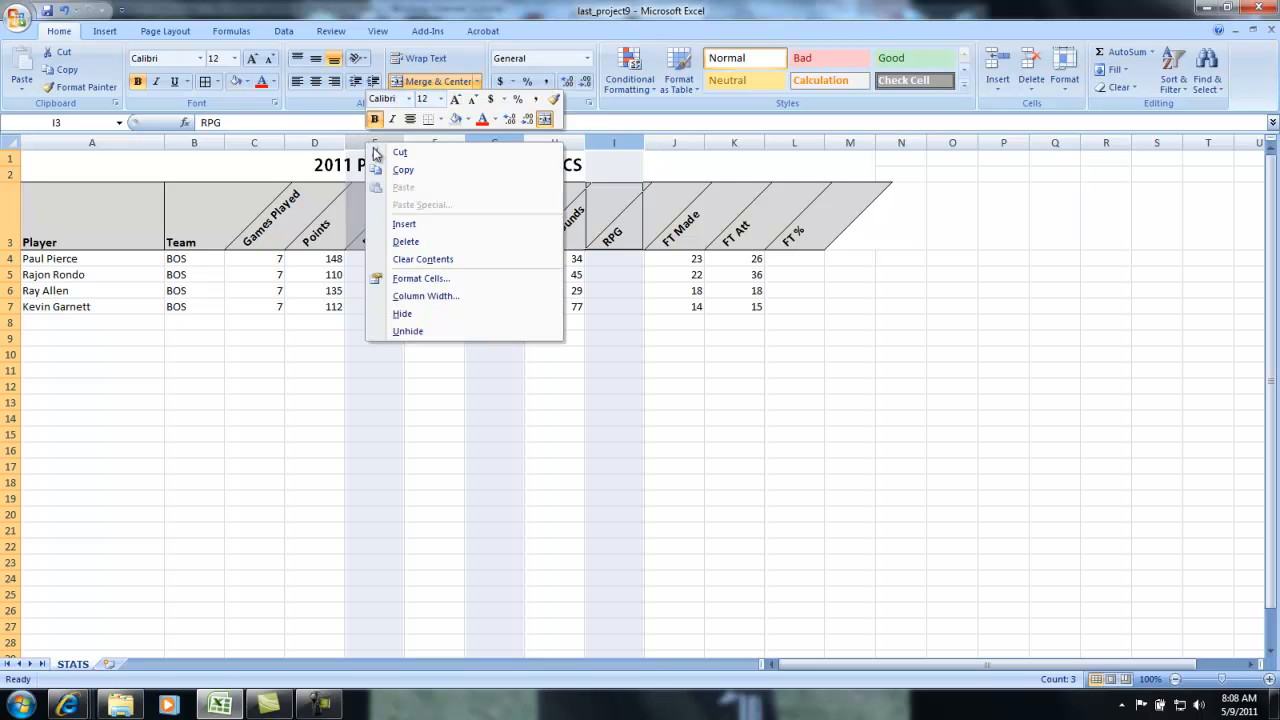
pyautogui.click(421, 279)
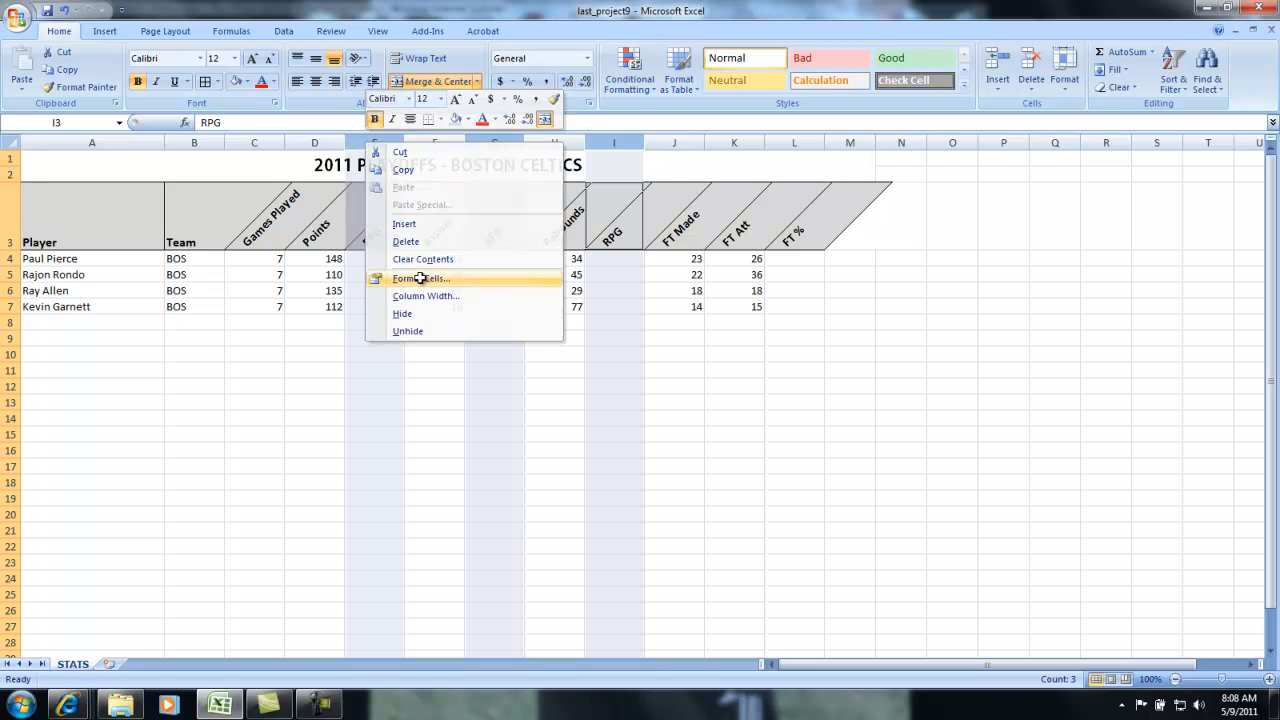
pyautogui.moveTo(391, 98); pyautogui.dragTo(893, 121)
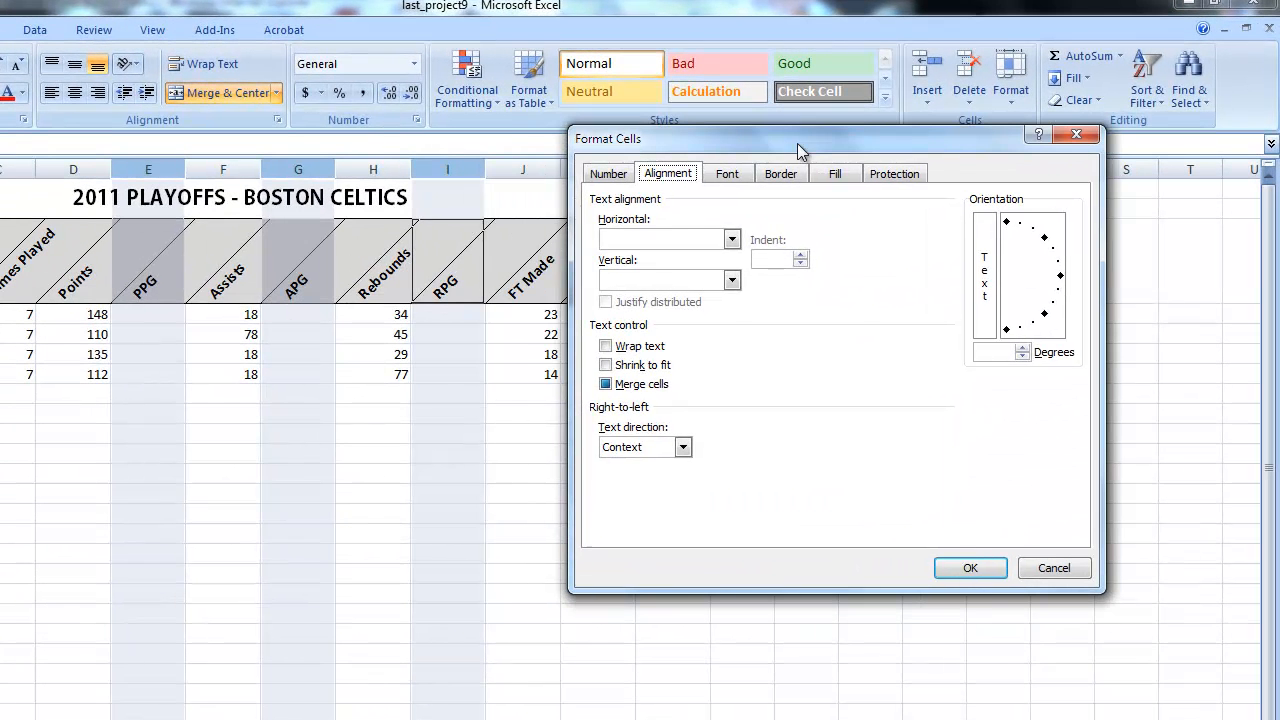
pyautogui.click(607, 178)
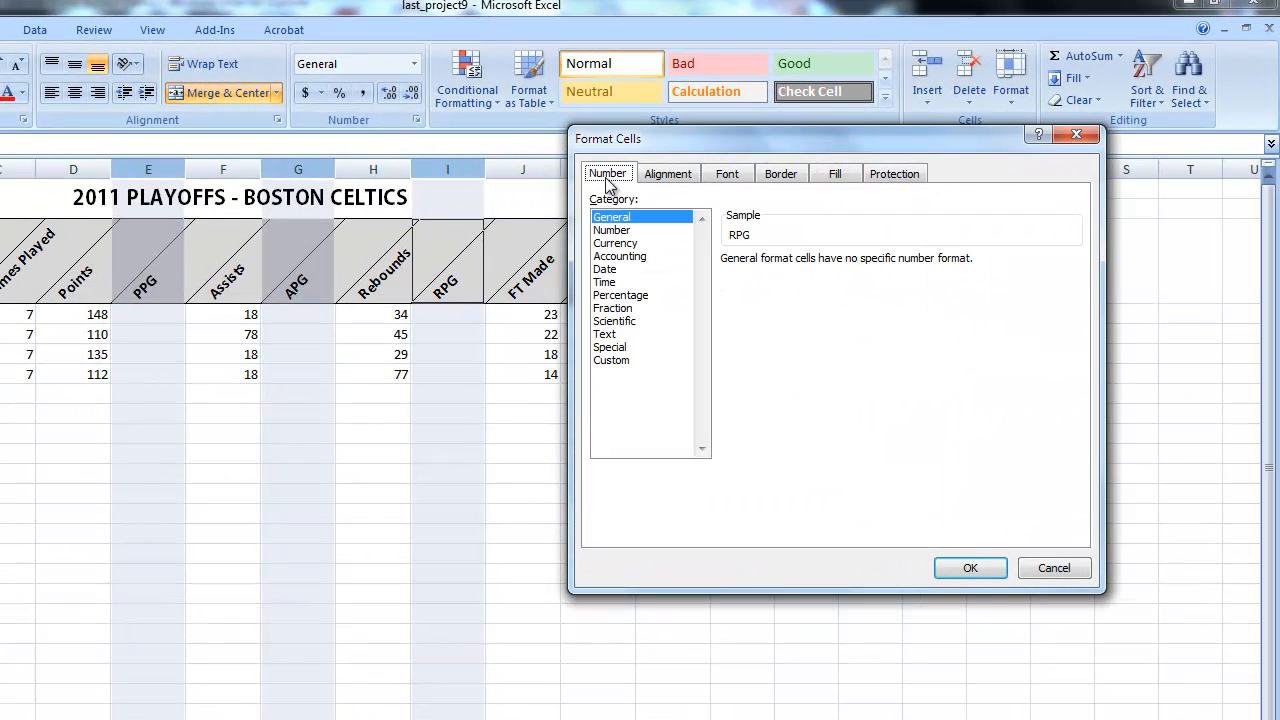
pyautogui.click(619, 232)
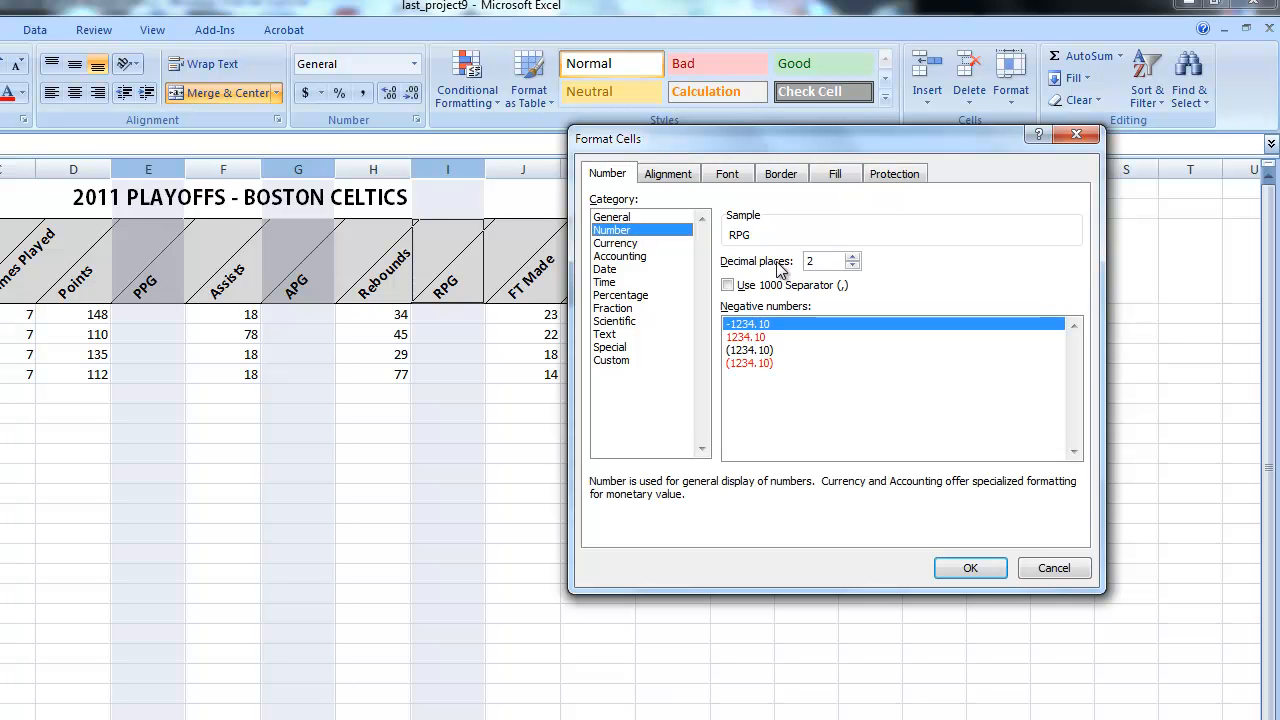
pyautogui.click(852, 265)
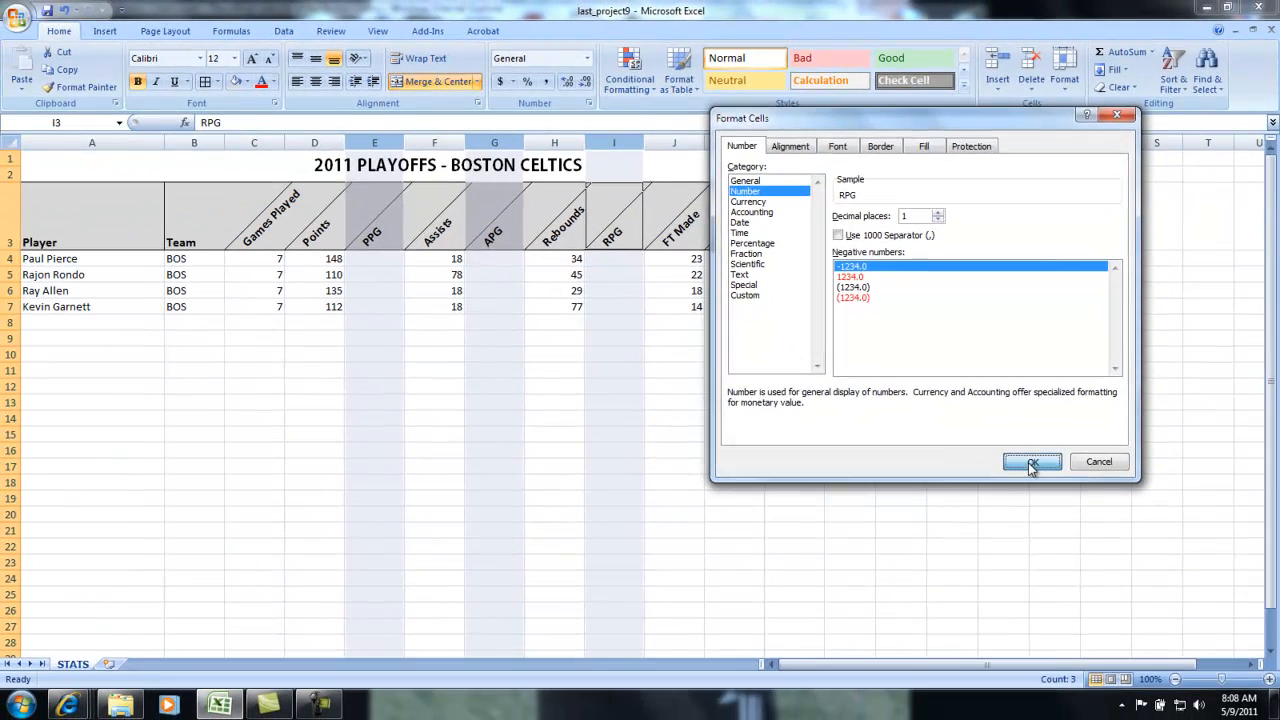
pyautogui.click(970, 567)
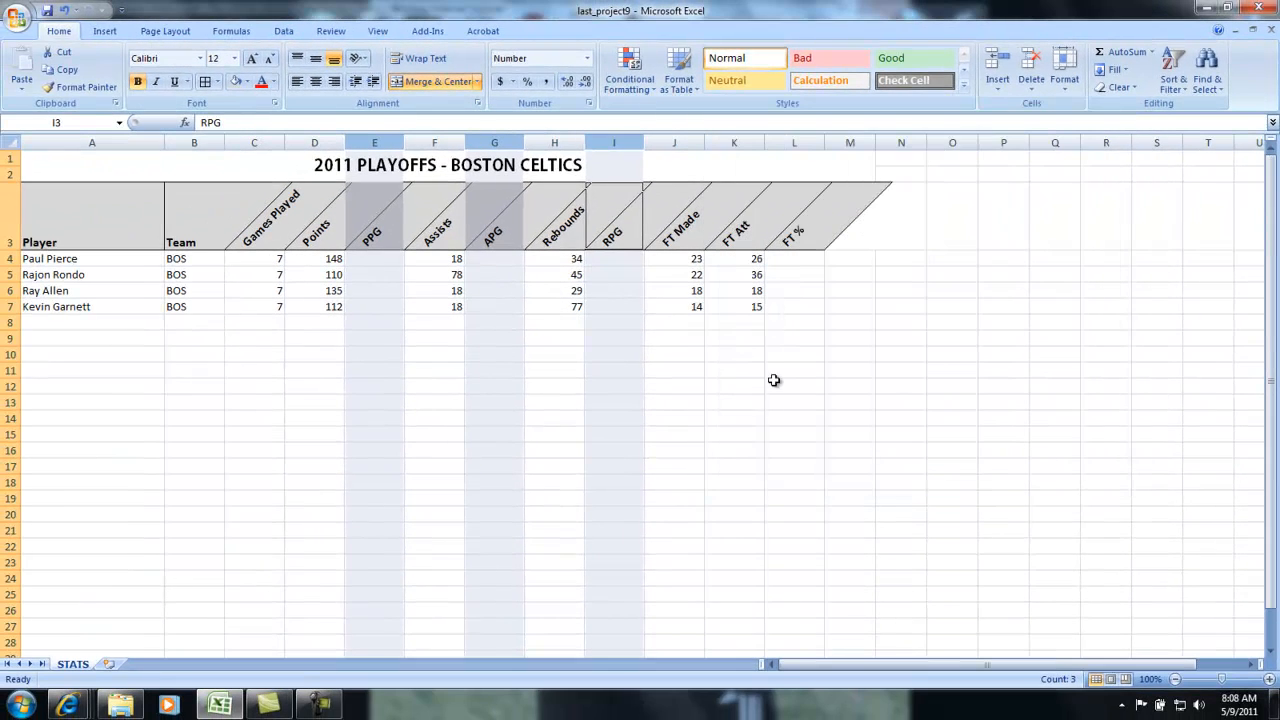
# - Format the FT % column L as Percentage with 1 decimal place
pyautogui.click(794, 143)
pyautogui.rightClick(790, 143)
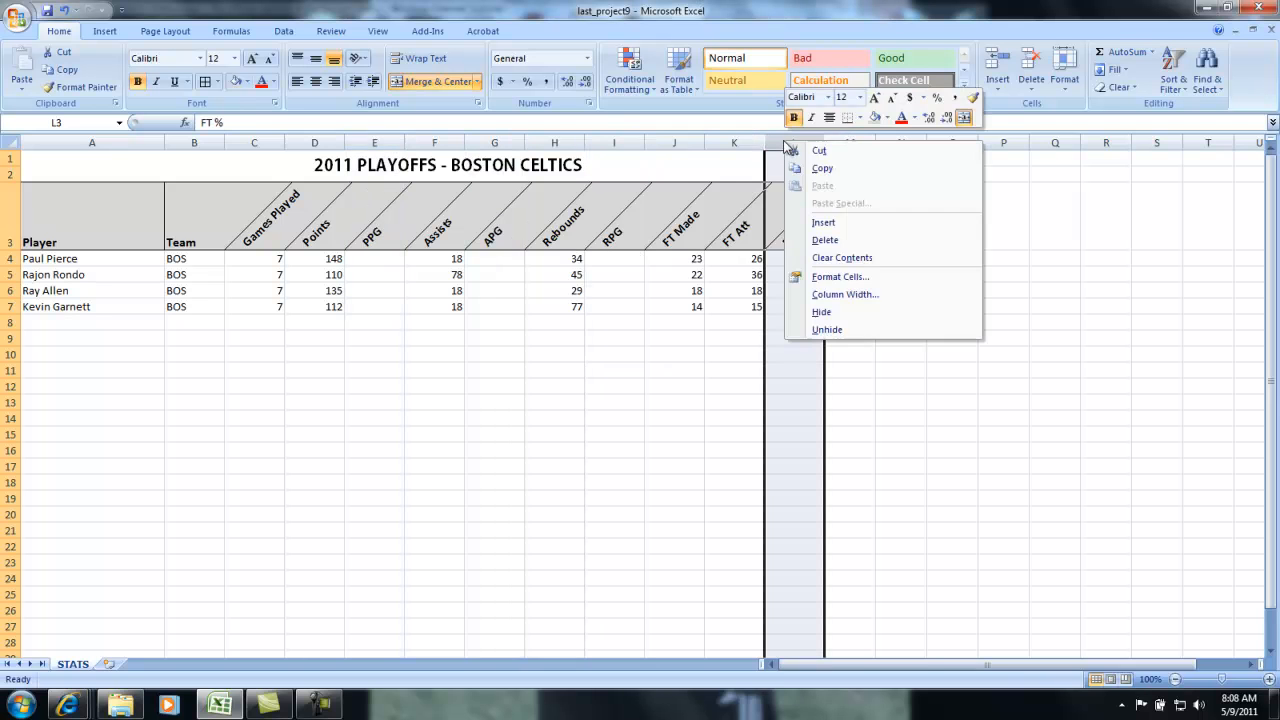
pyautogui.click(835, 282)
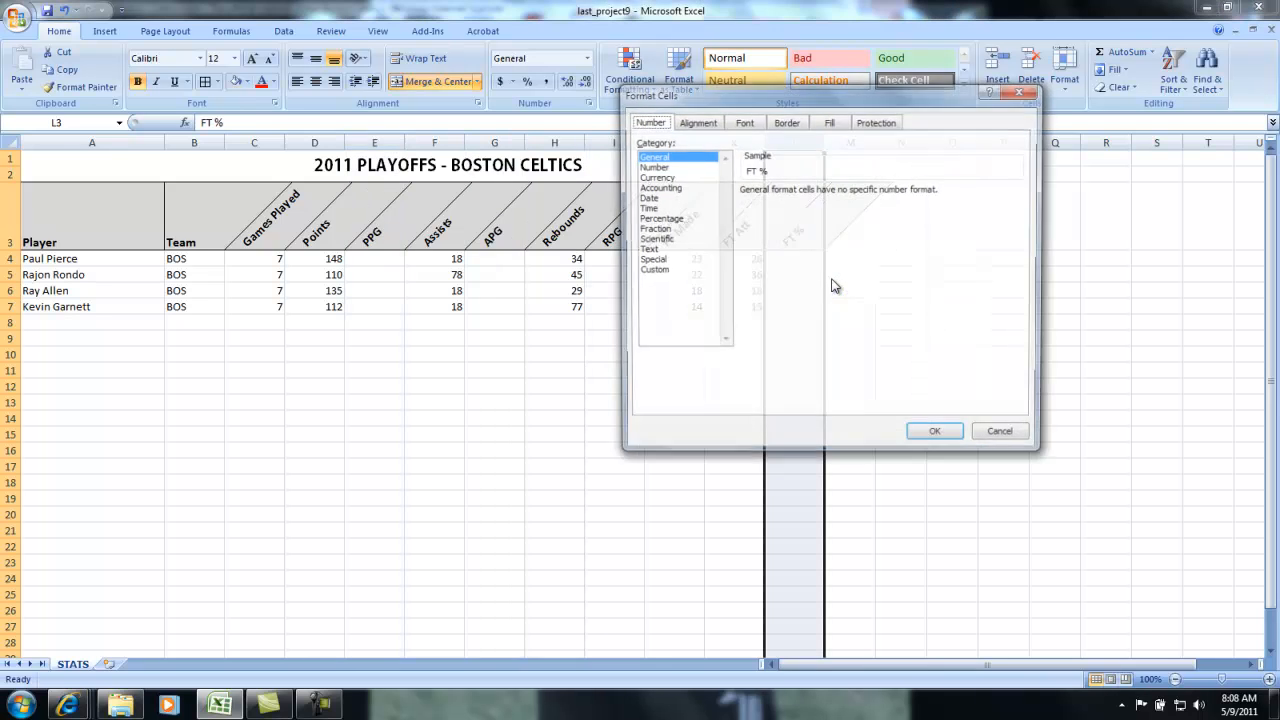
pyautogui.moveTo(698, 108); pyautogui.dragTo(954, 117)
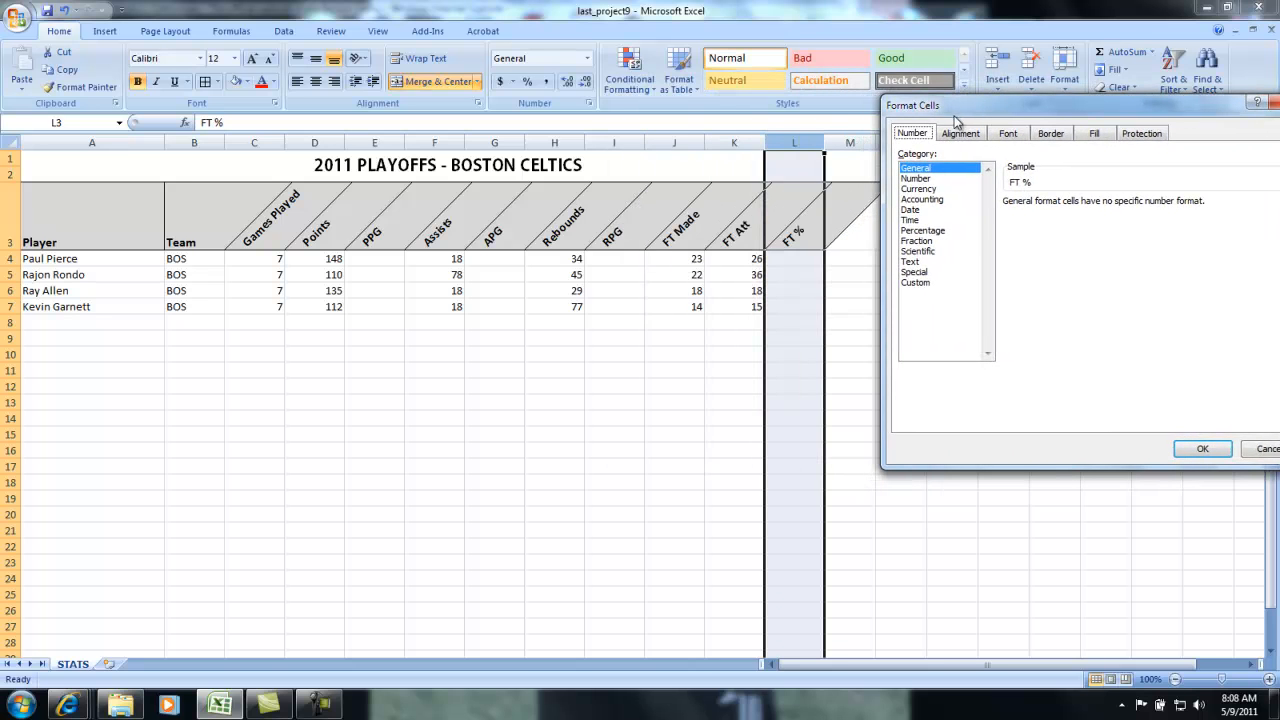
pyautogui.click(931, 232)
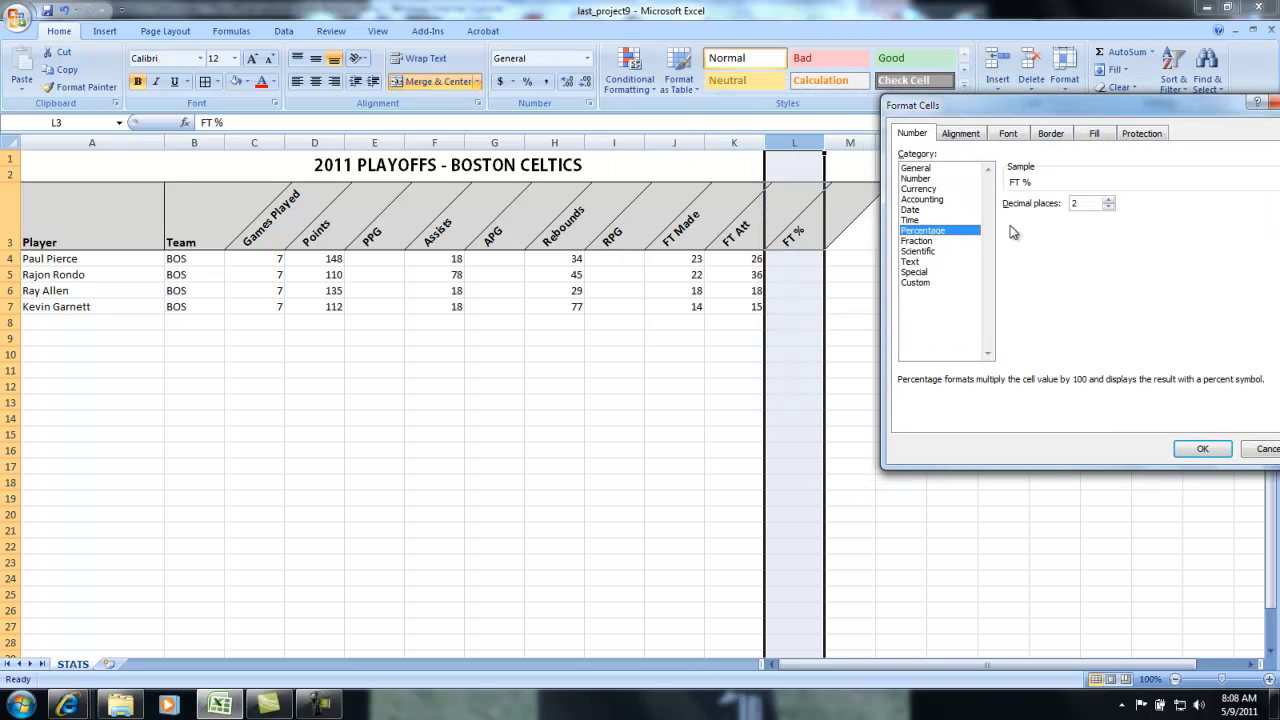
pyautogui.click(1108, 207)
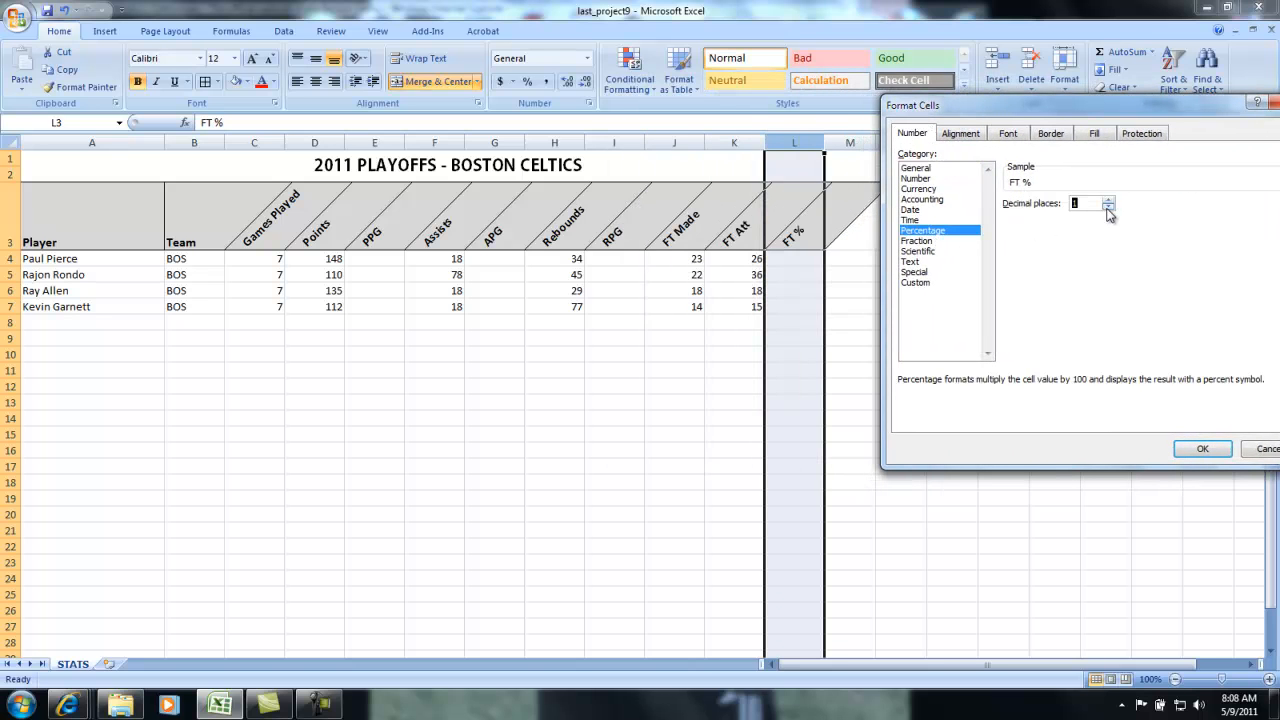
pyautogui.click(1204, 449)
pyautogui.click(893, 451)
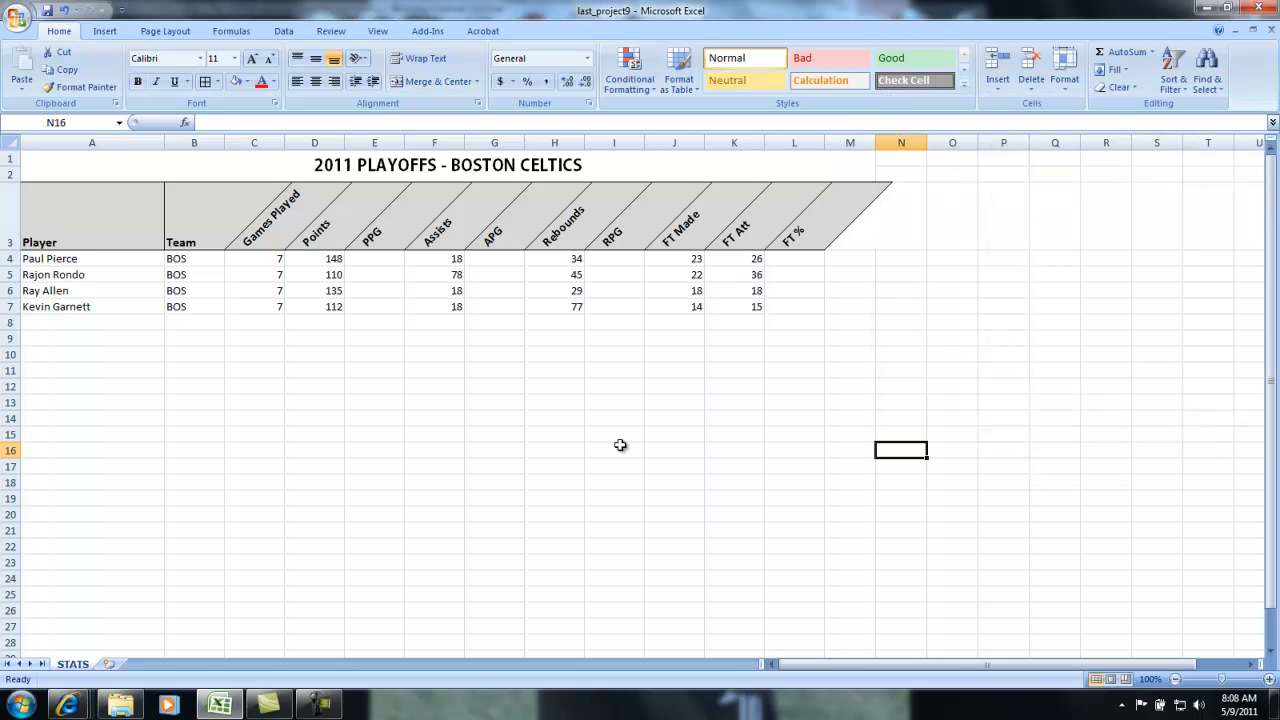
# - Calculate Paul Pierce's points per game in E4 with the formula =D4/C4
pyautogui.click(372, 259)
pyautogui.click(357, 353)
pyautogui.click(371, 247)
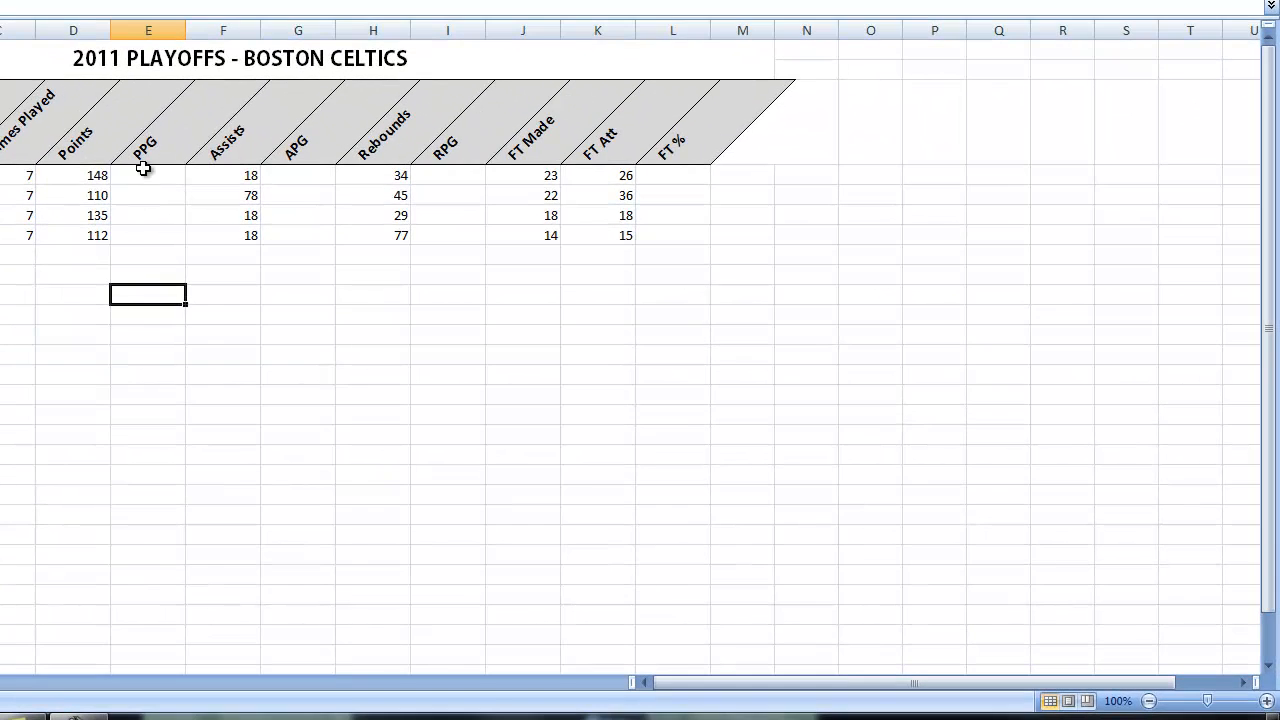
pyautogui.click(142, 180)
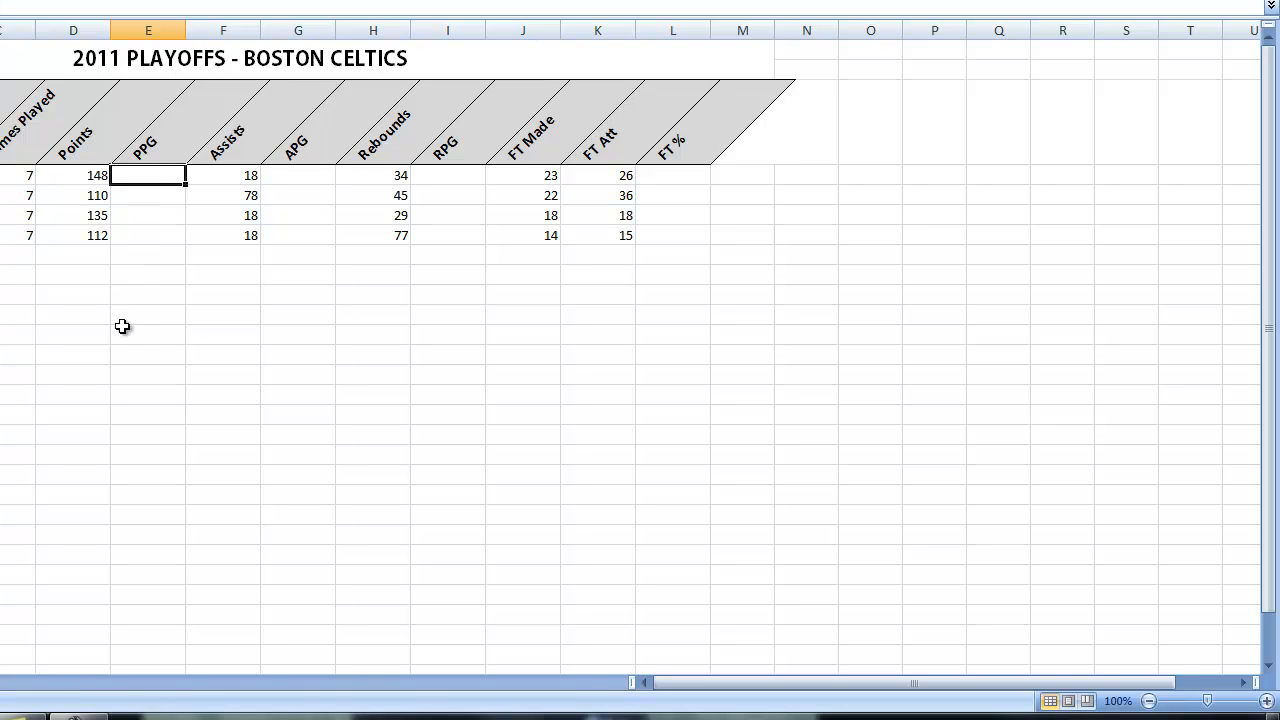
pyautogui.write('=')
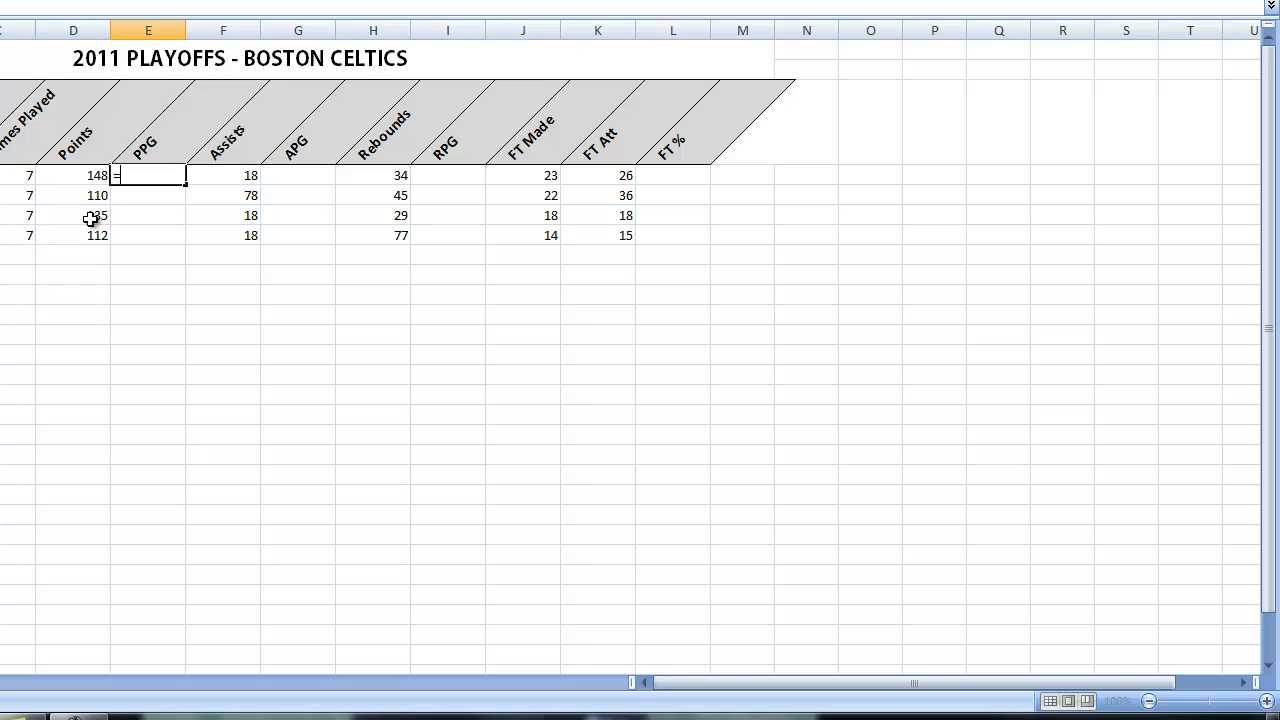
pyautogui.click(72, 176)
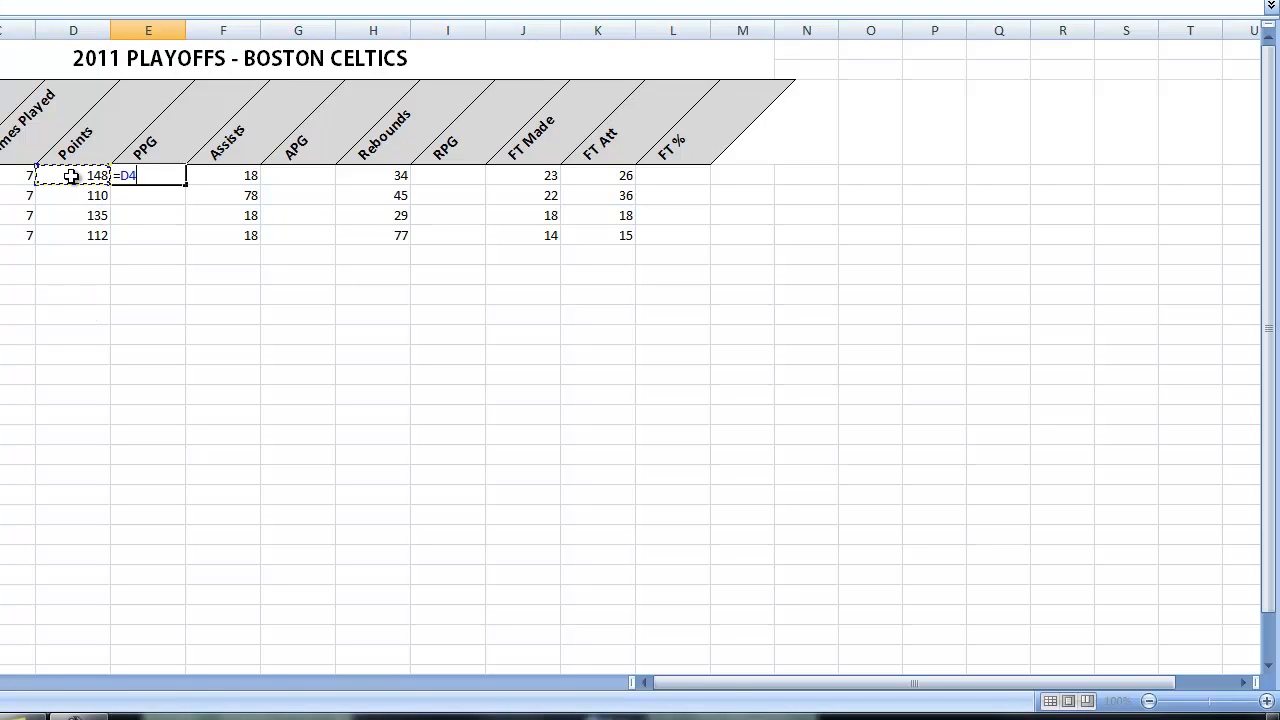
pyautogui.click(9, 175)
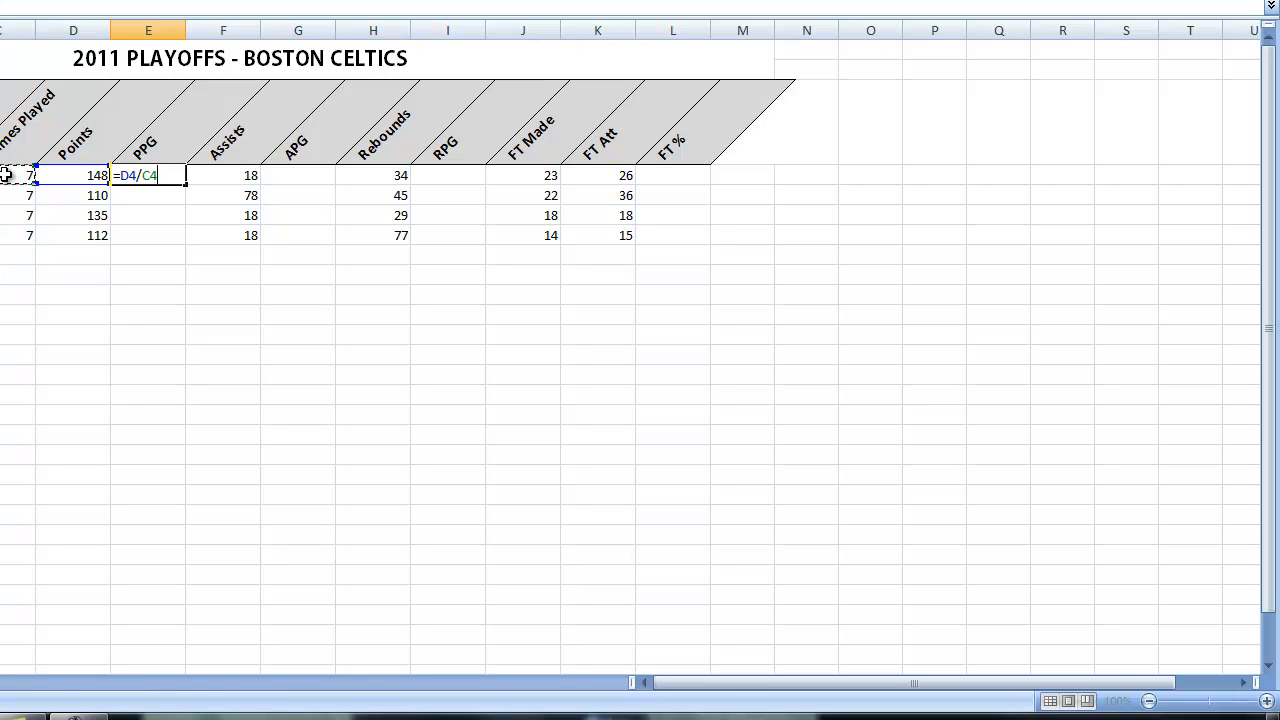
pyautogui.press('Return')
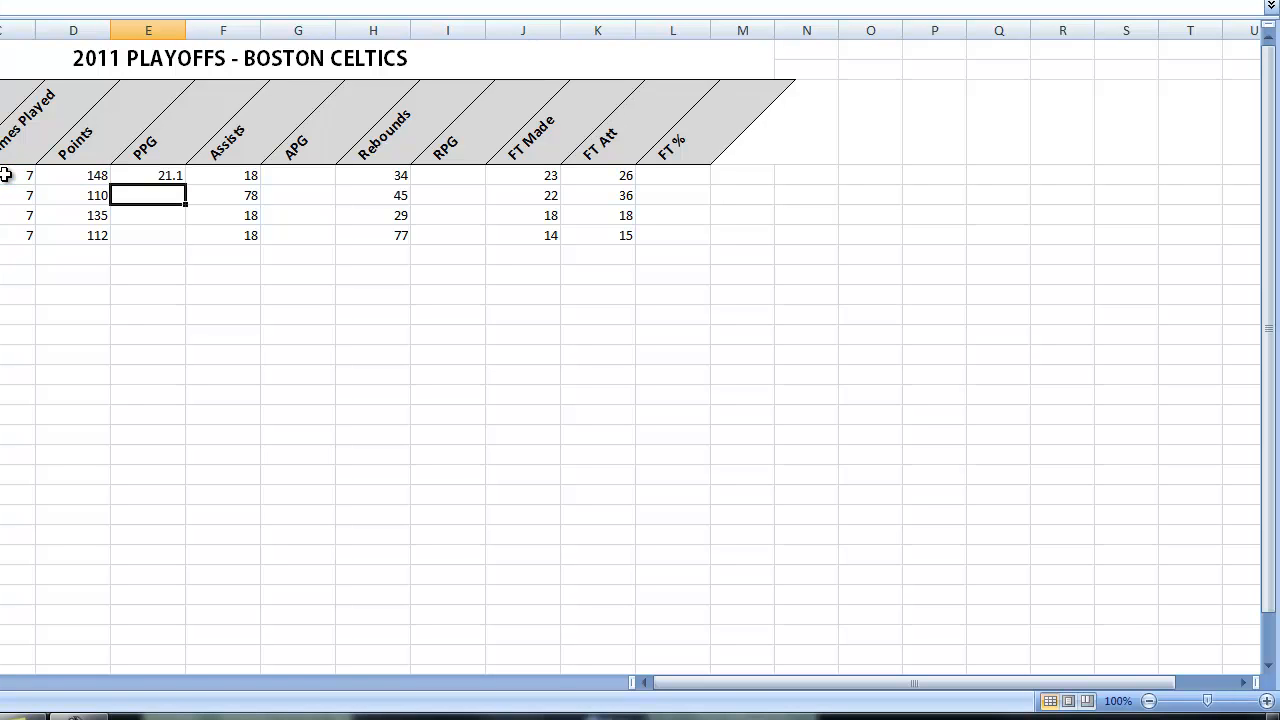
# - Compare Paul Pierce's calculated PPG in E4 with the player averages on the Celtics statistics web page, and return to Excel
pyautogui.click(150, 170)
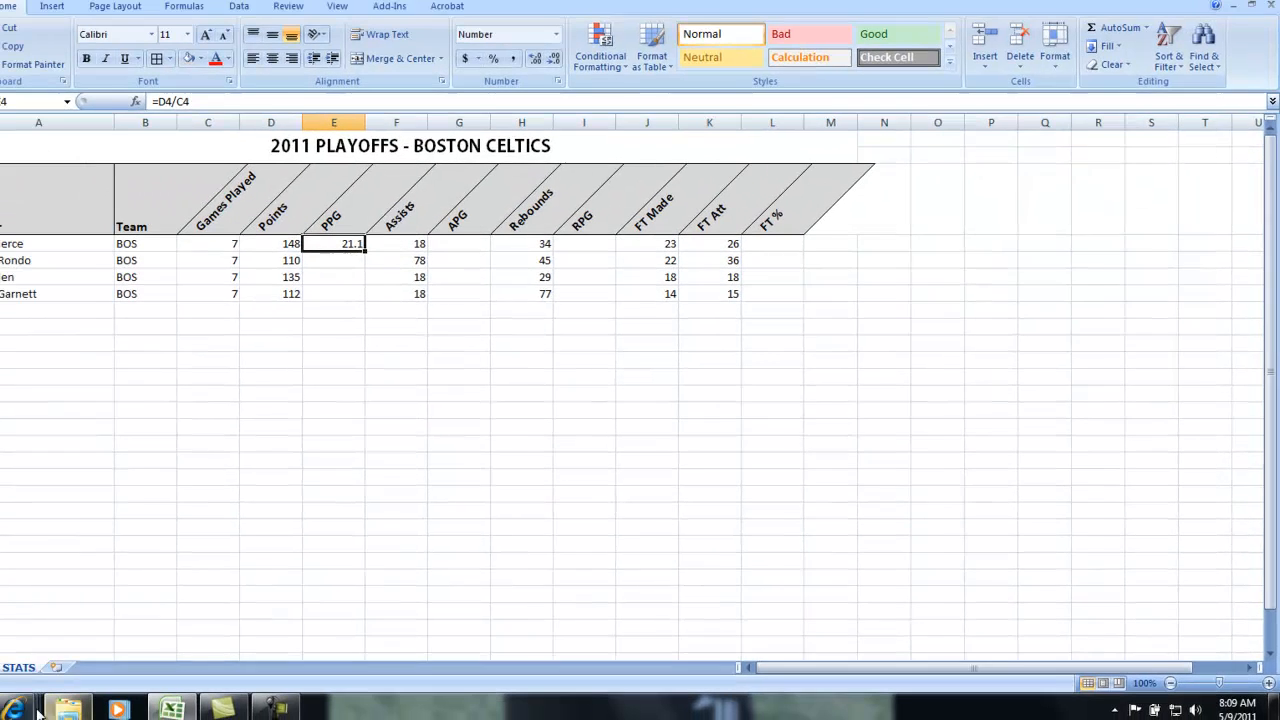
pyautogui.click(68, 704)
pyautogui.click(800, 620)
pyautogui.scroll(5, 608, 388)
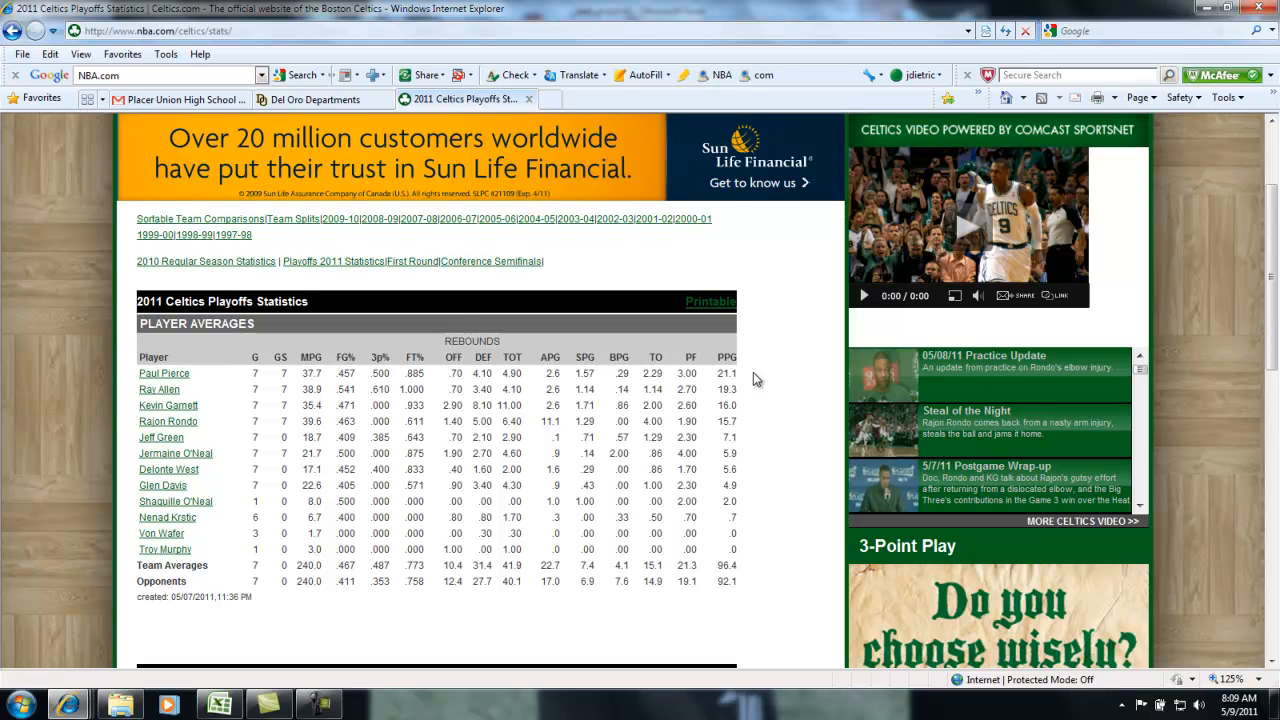
pyautogui.scroll(-5, 660, 380)
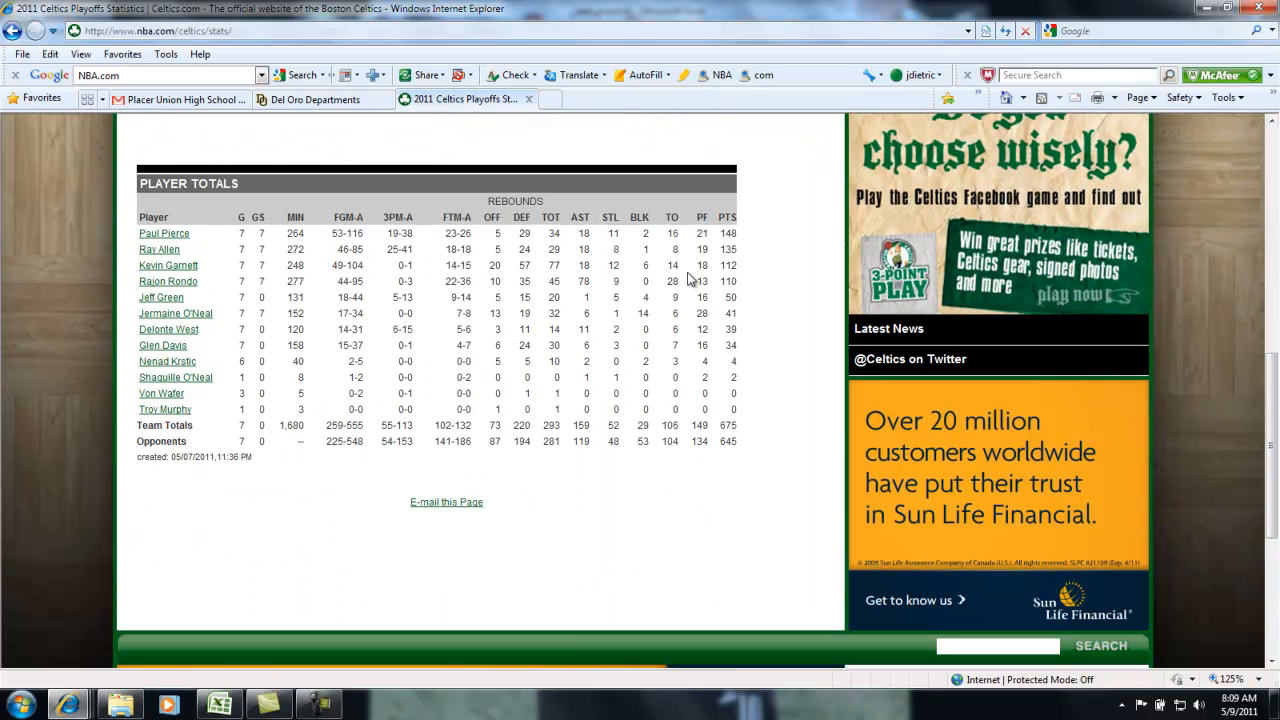
pyautogui.click(220, 705)
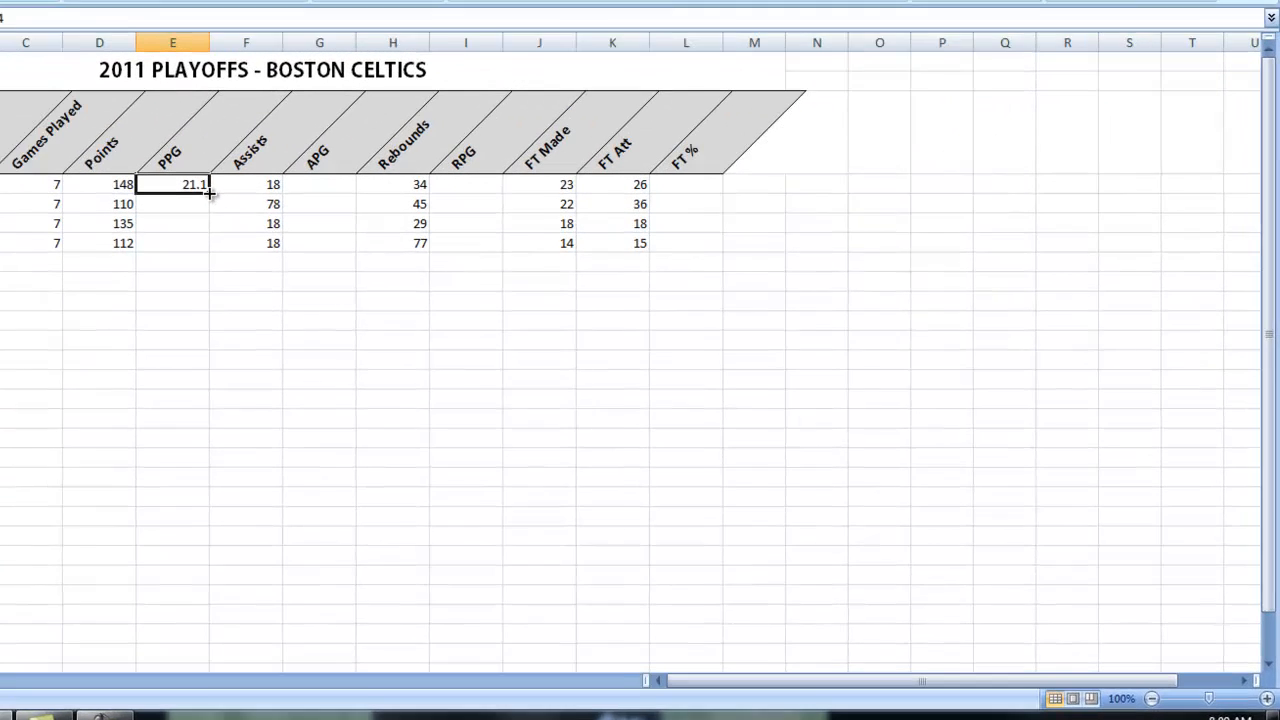
# - Fill the PPG formula from E4 down through E7 for the remaining players and check the copied cells
pyautogui.moveTo(405, 264); pyautogui.dragTo(408, 286)
pyautogui.moveTo(190, 210); pyautogui.dragTo(186, 244)
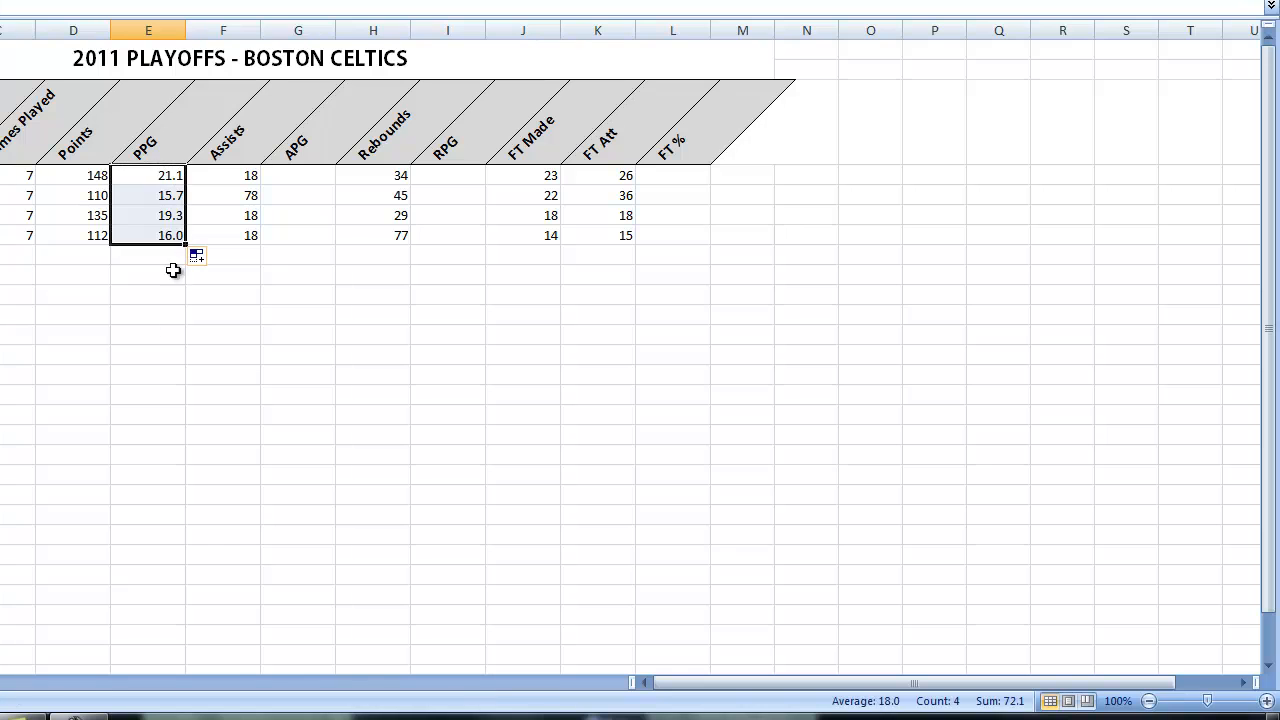
pyautogui.click(148, 325)
pyautogui.click(150, 199)
pyautogui.click(150, 213)
pyautogui.click(150, 232)
pyautogui.click(144, 177)
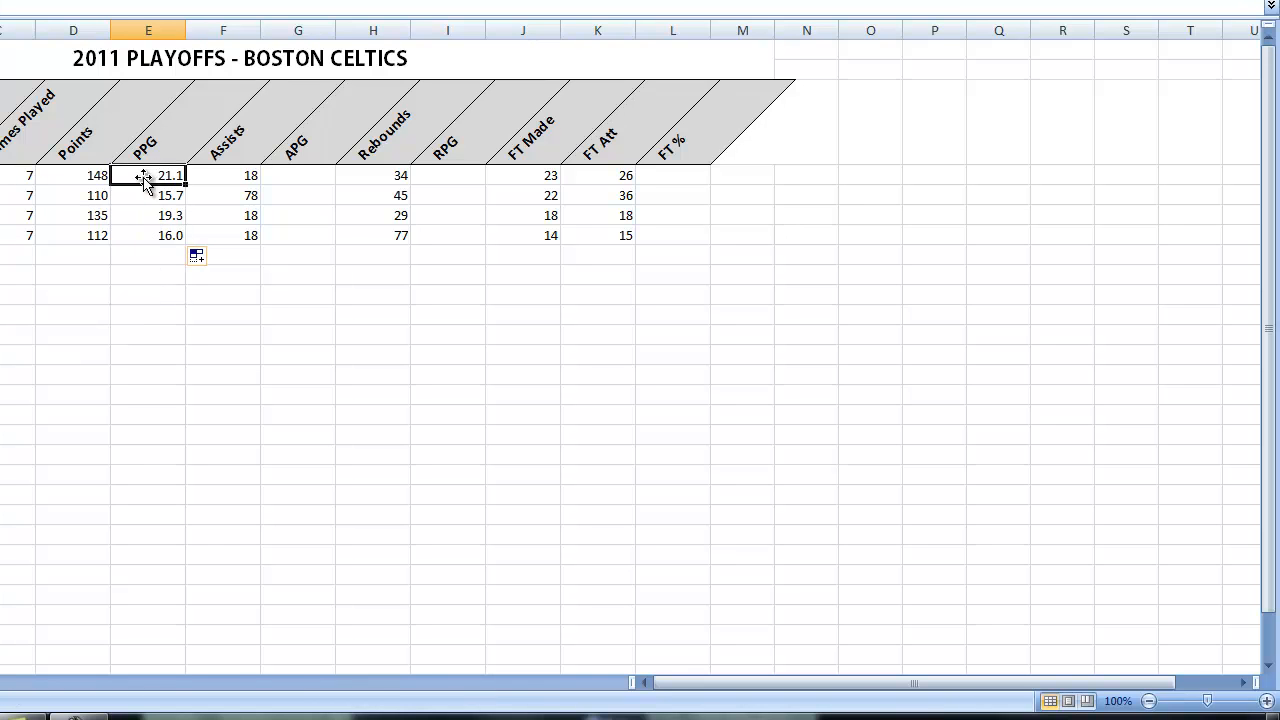
# - Calculate assists per game in G4 with the formula =F4/C4 and fill it down through G7
pyautogui.click(280, 177)
pyautogui.write('=')
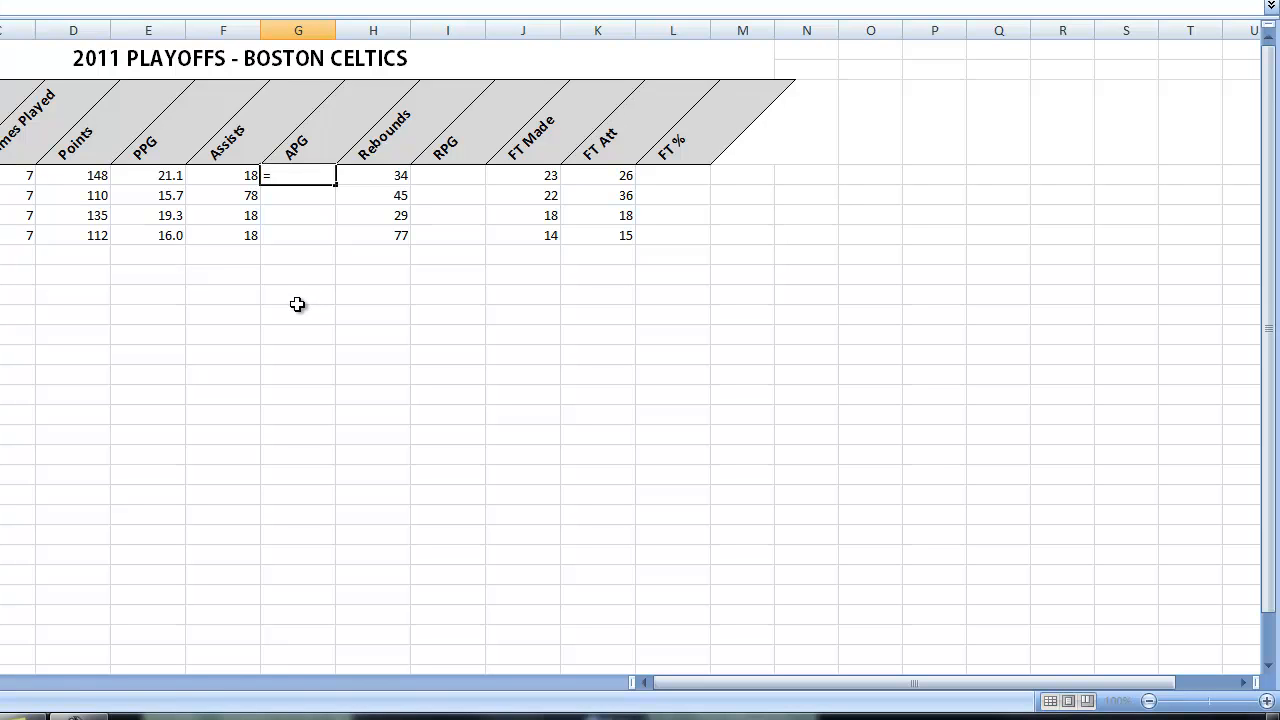
pyautogui.click(230, 175)
pyautogui.click(3, 177)
pyautogui.press('Return')
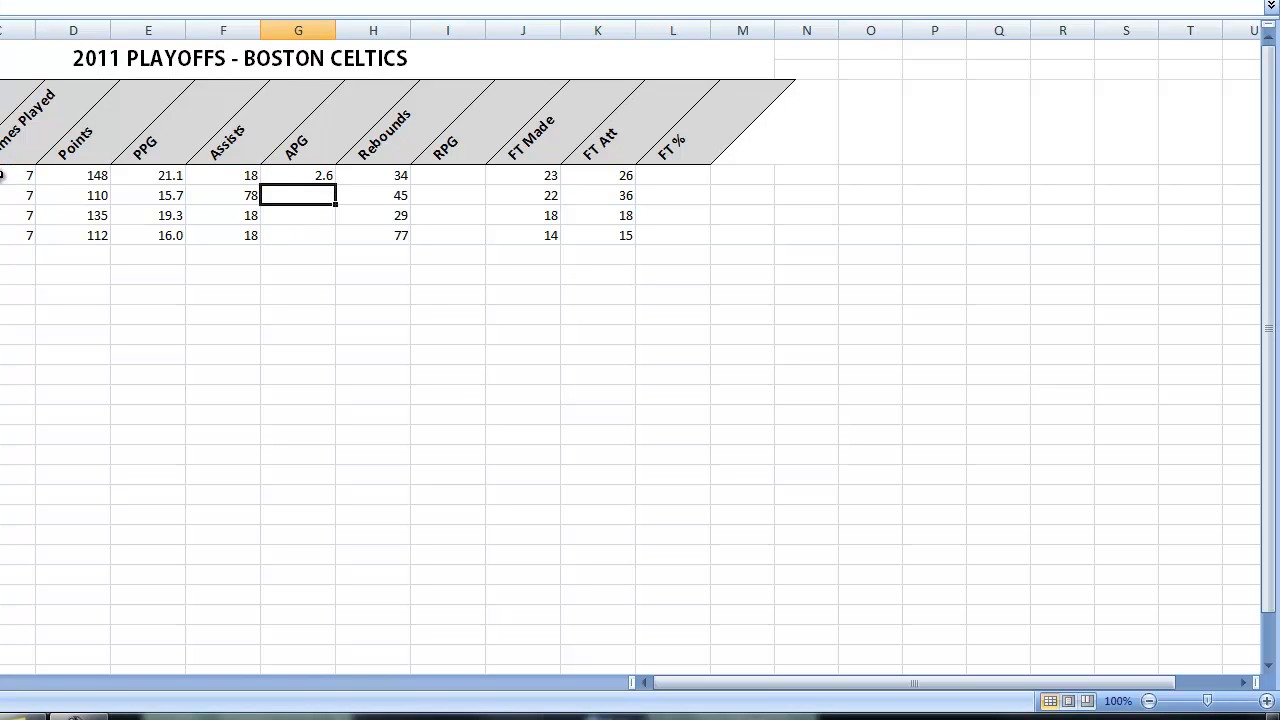
pyautogui.click(316, 180)
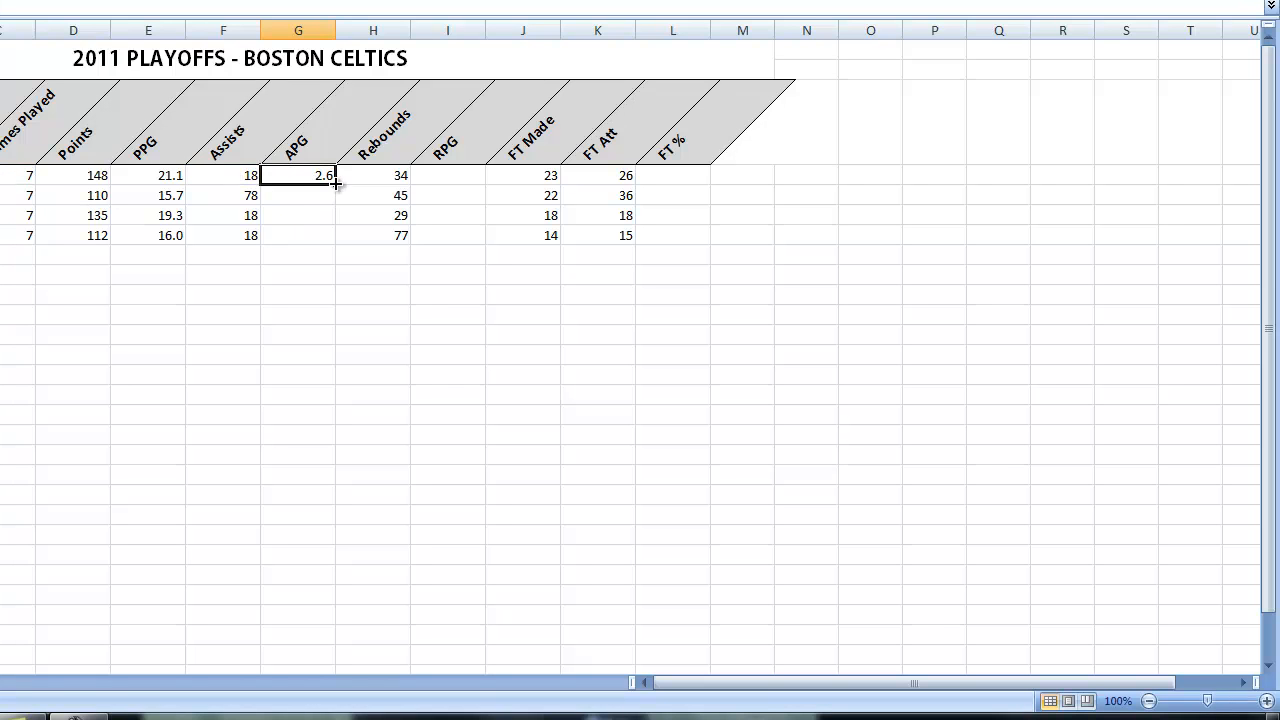
pyautogui.moveTo(336, 187); pyautogui.dragTo(338, 246)
pyautogui.click(271, 290)
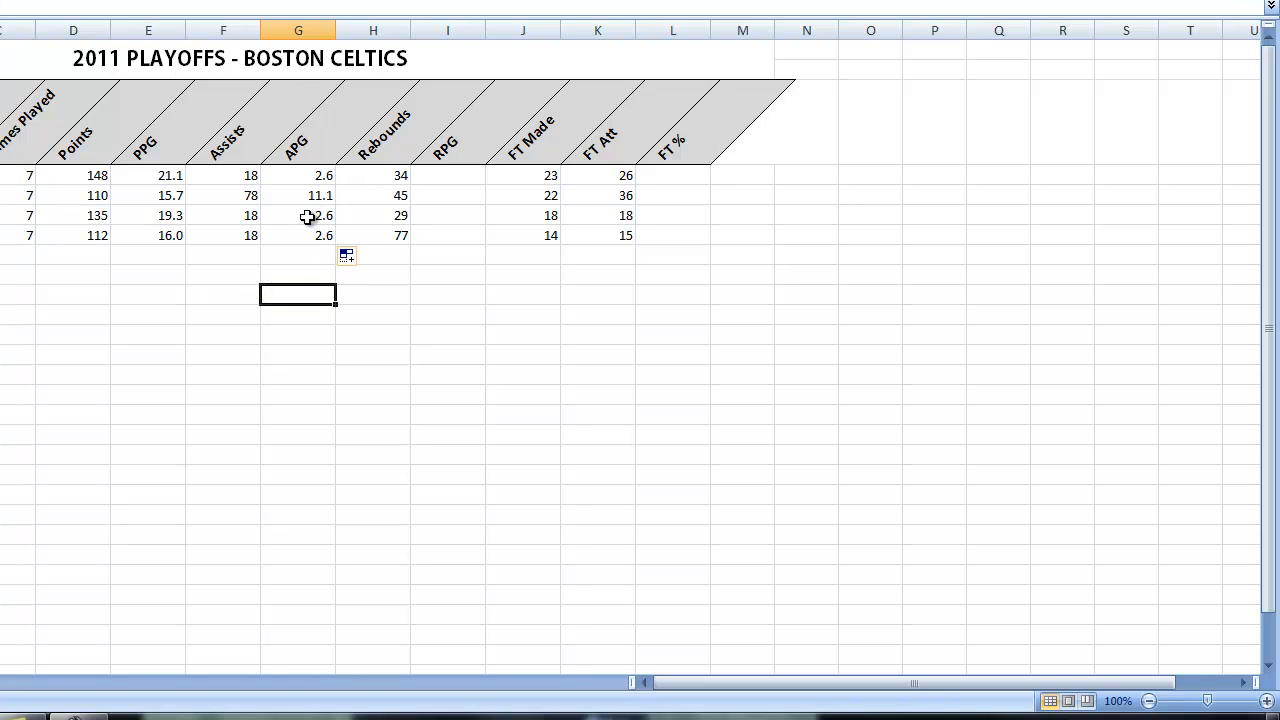
# - Calculate rebounds per game in I4 with the formula =H4/C4 and fill it down through I7
pyautogui.click(454, 173)
pyautogui.write('=')
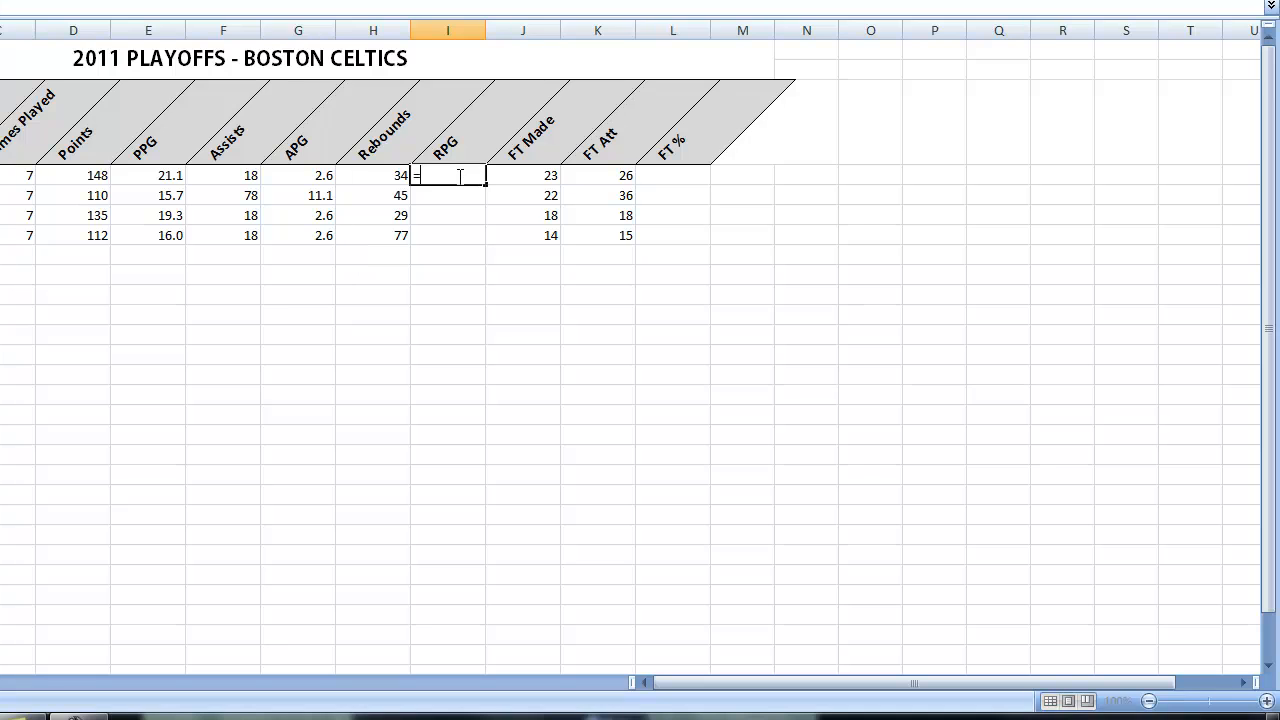
pyautogui.click(383, 175)
pyautogui.click(4, 175)
pyautogui.press('Return')
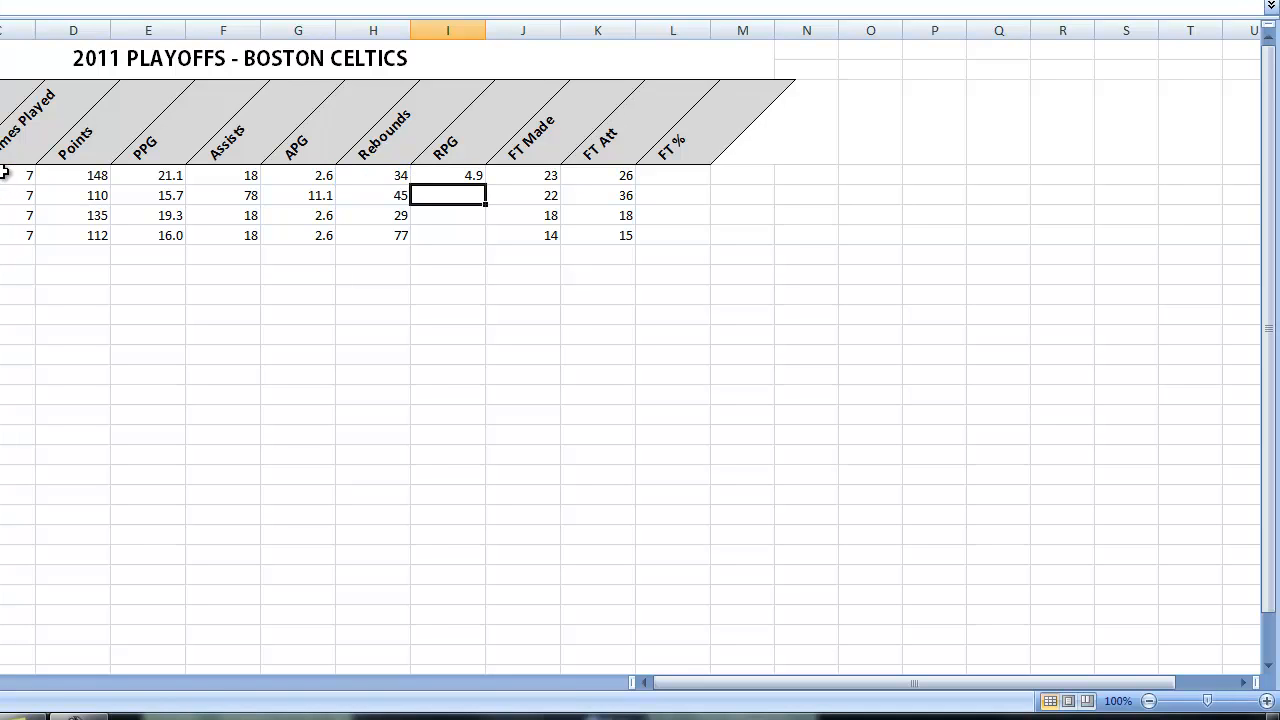
pyautogui.click(440, 176)
pyautogui.moveTo(486, 185); pyautogui.dragTo(486, 241)
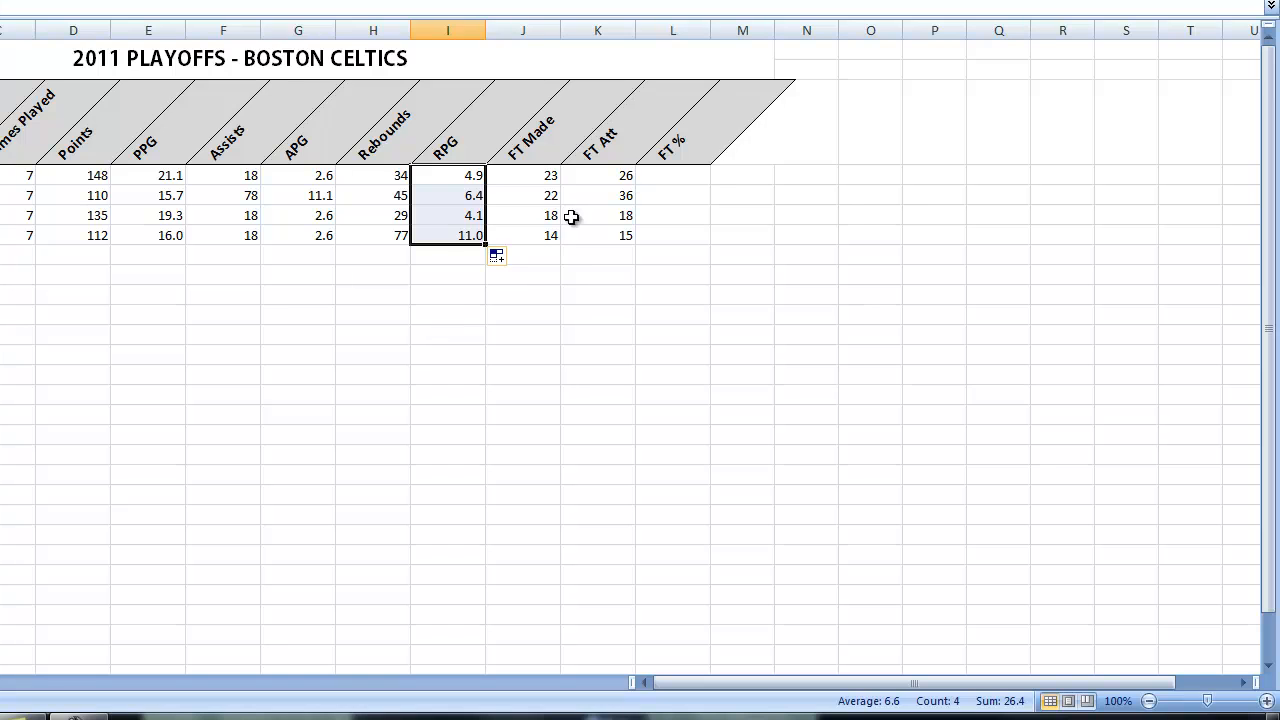
# - Calculate the free-throw percentage in L4 with the formula =J4/K4 and fill it down through L7
pyautogui.click(663, 175)
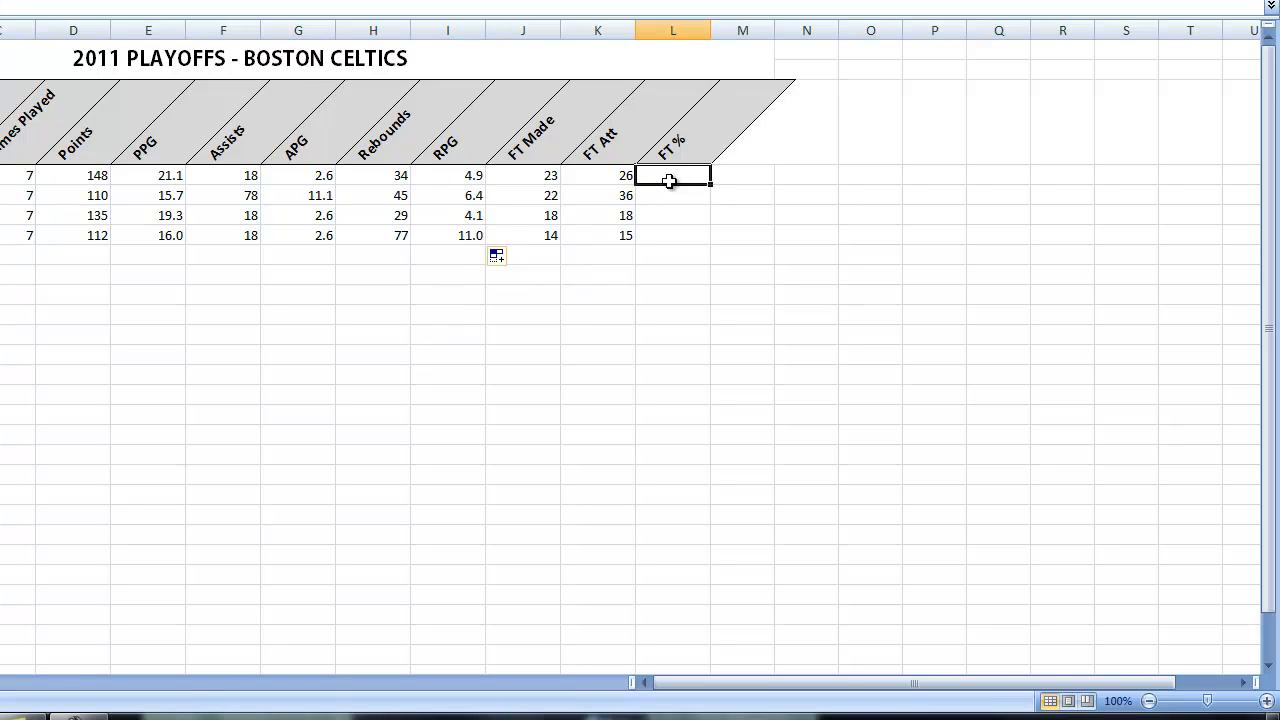
pyautogui.write('=')
pyautogui.click(533, 175)
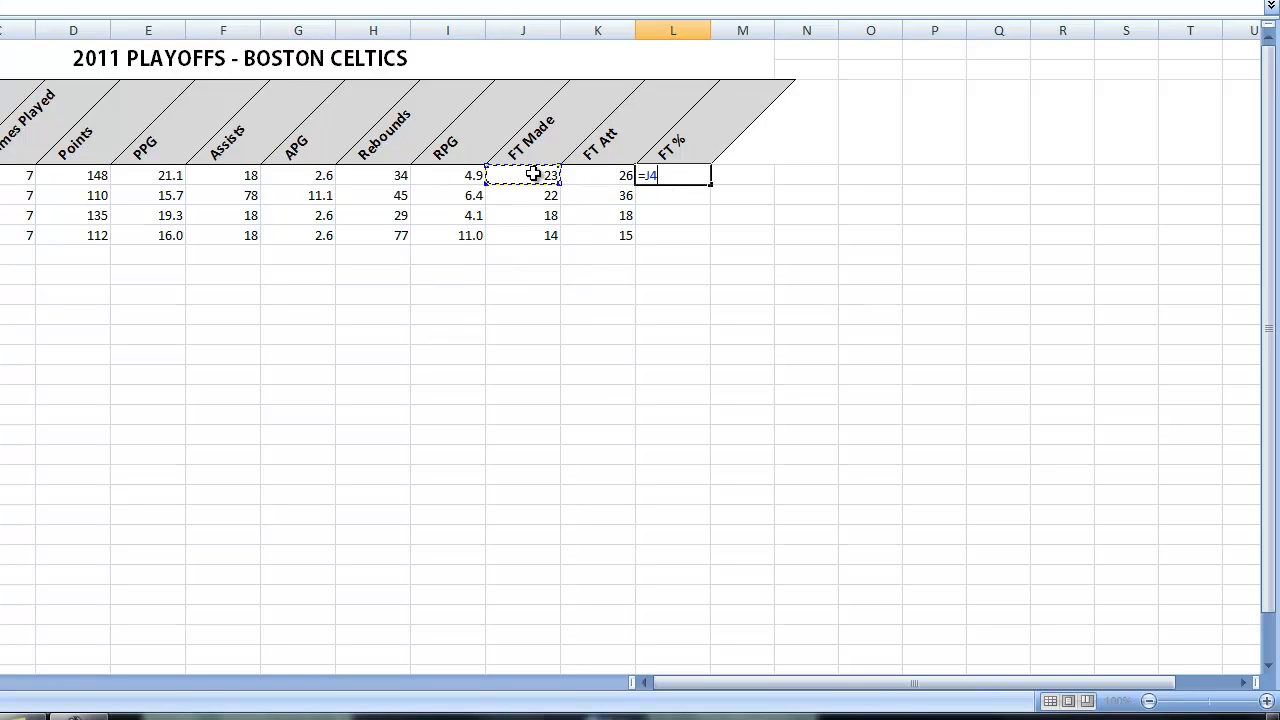
pyautogui.click(598, 175)
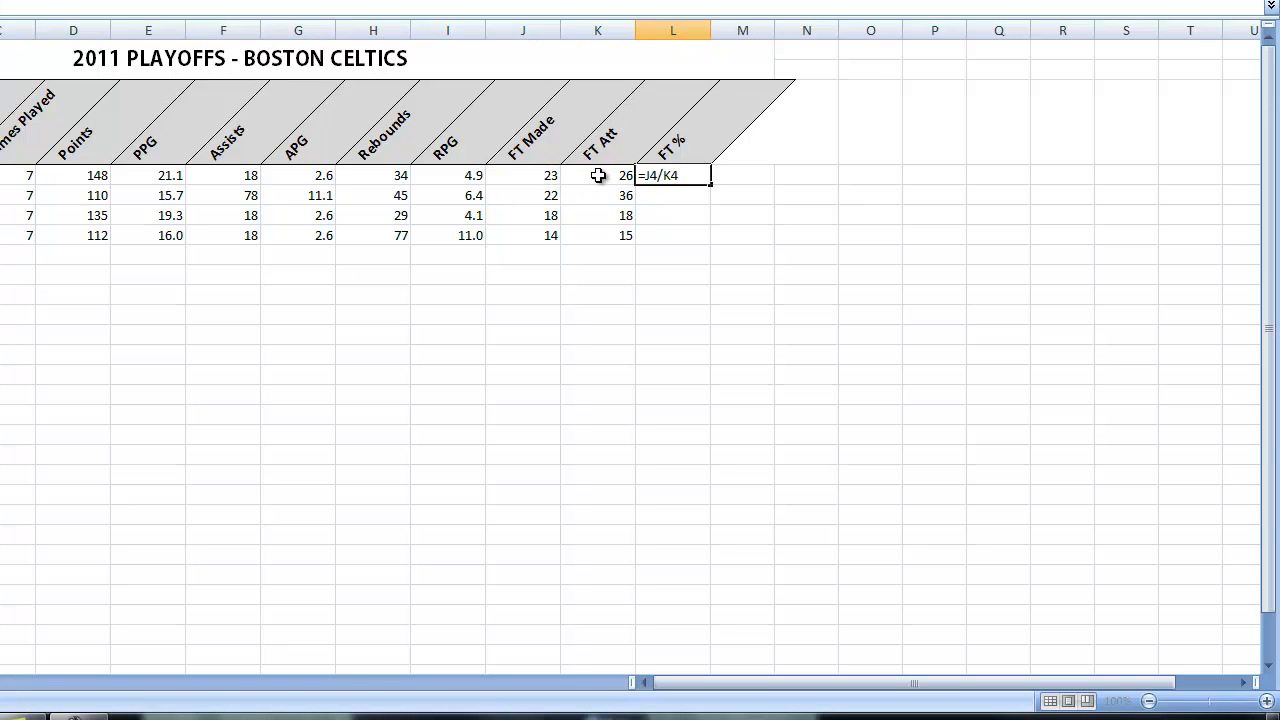
pyautogui.press('Return')
pyautogui.click(658, 174)
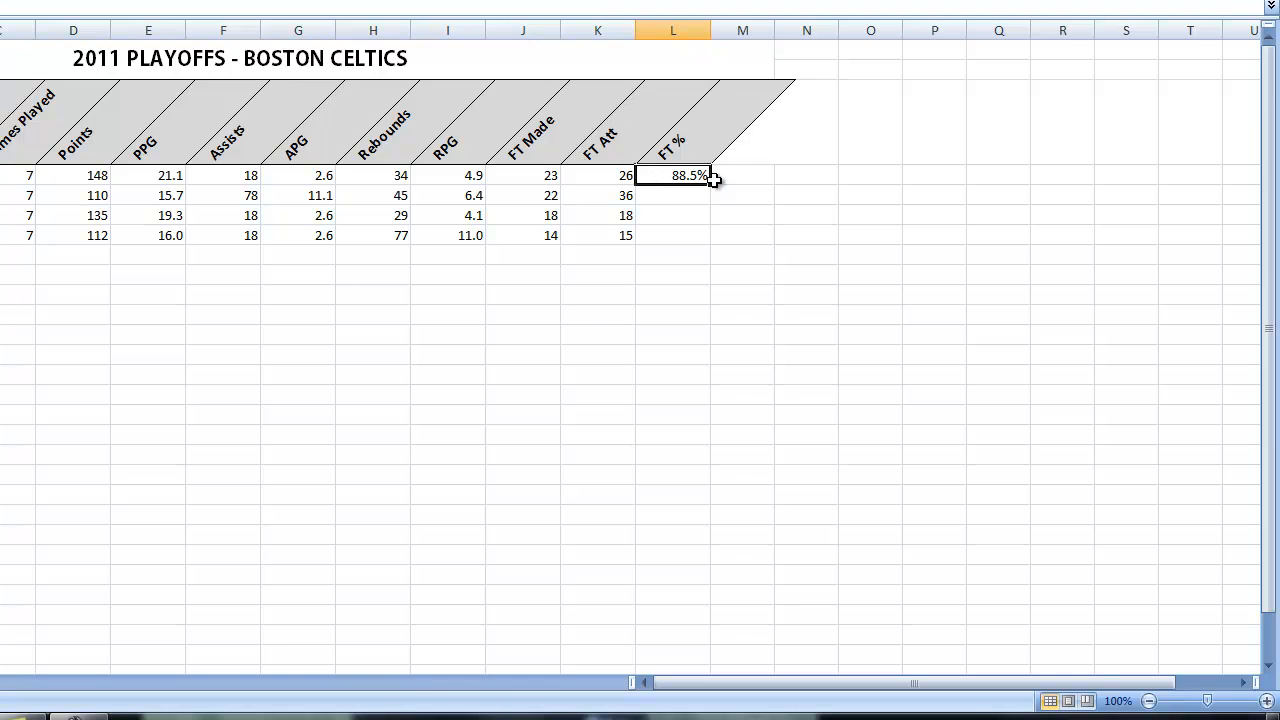
pyautogui.moveTo(713, 186); pyautogui.dragTo(712, 243)
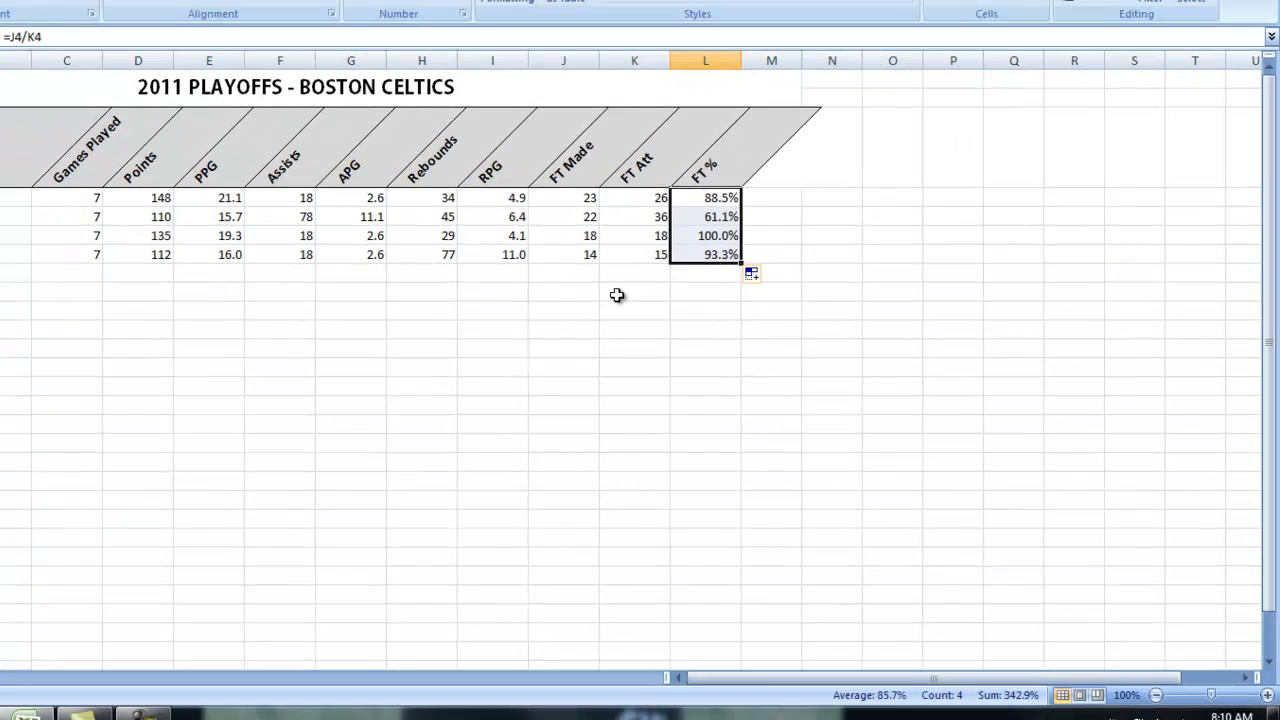
pyautogui.click(597, 275)
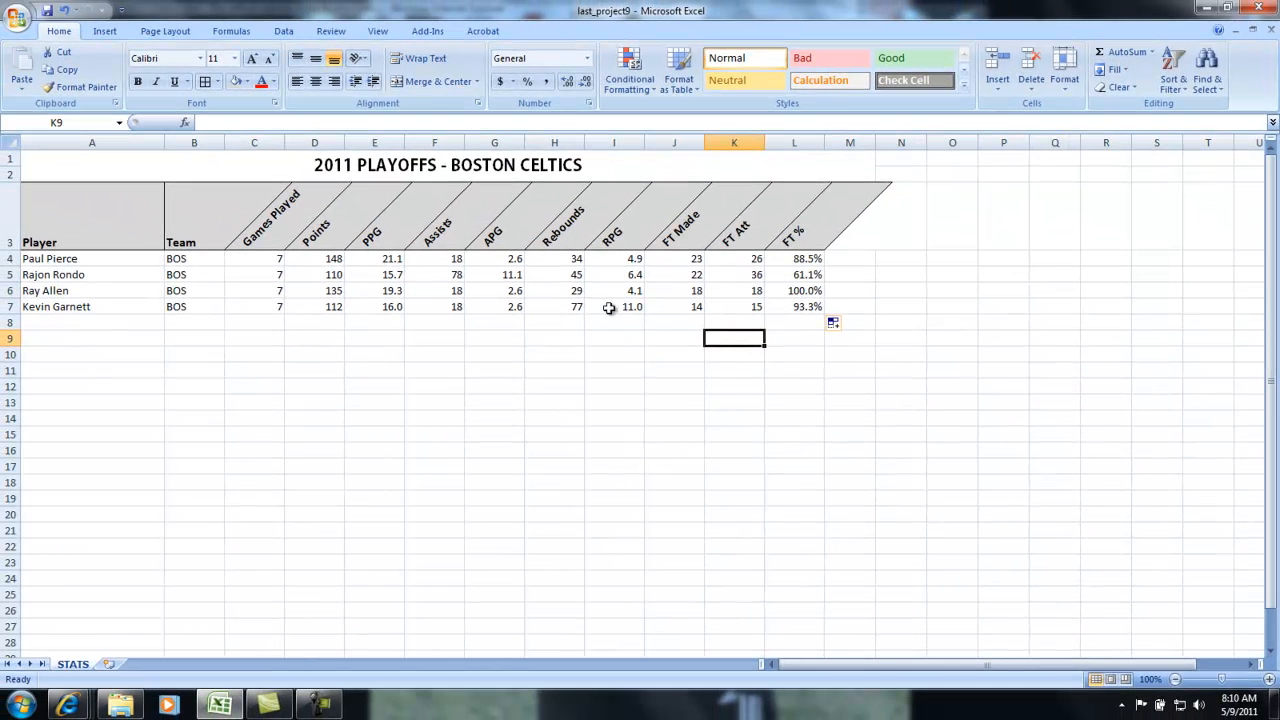
# - Check the FT % results in column L, select A4 and save the workbook
pyautogui.click(803, 258)
pyautogui.click(802, 289)
pyautogui.click(801, 307)
pyautogui.click(67, 260)
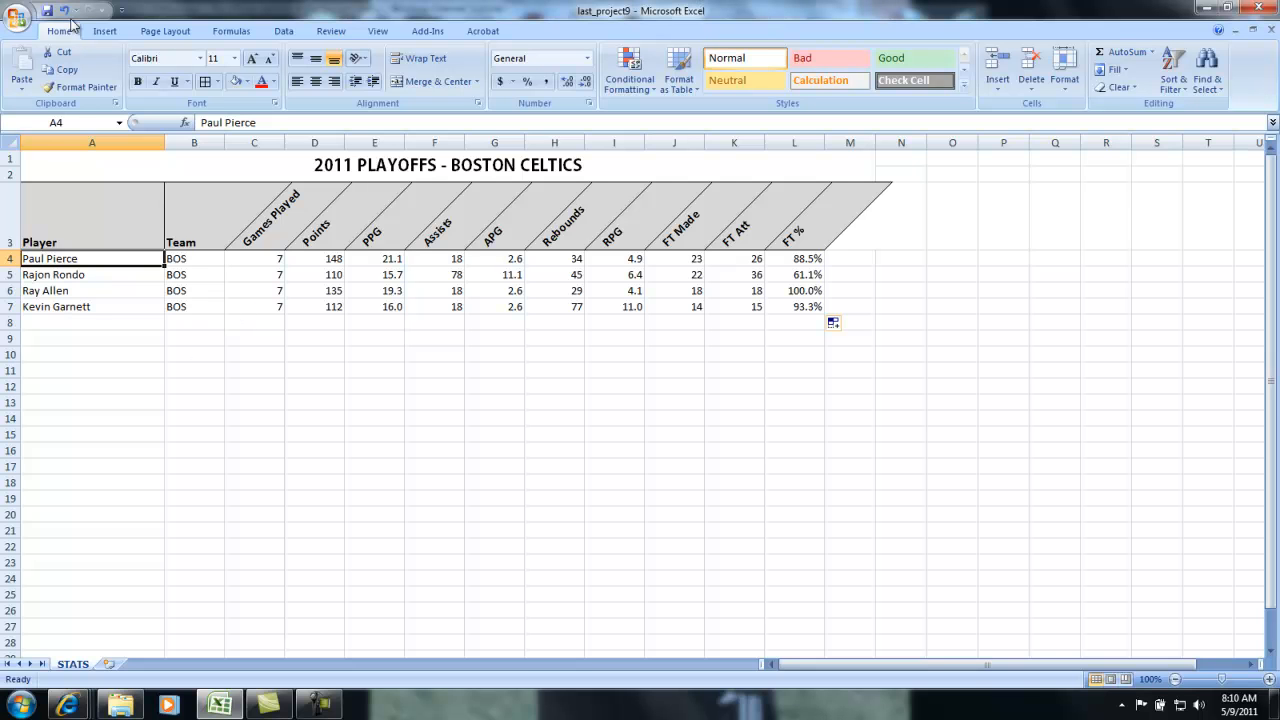
pyautogui.click(47, 11)
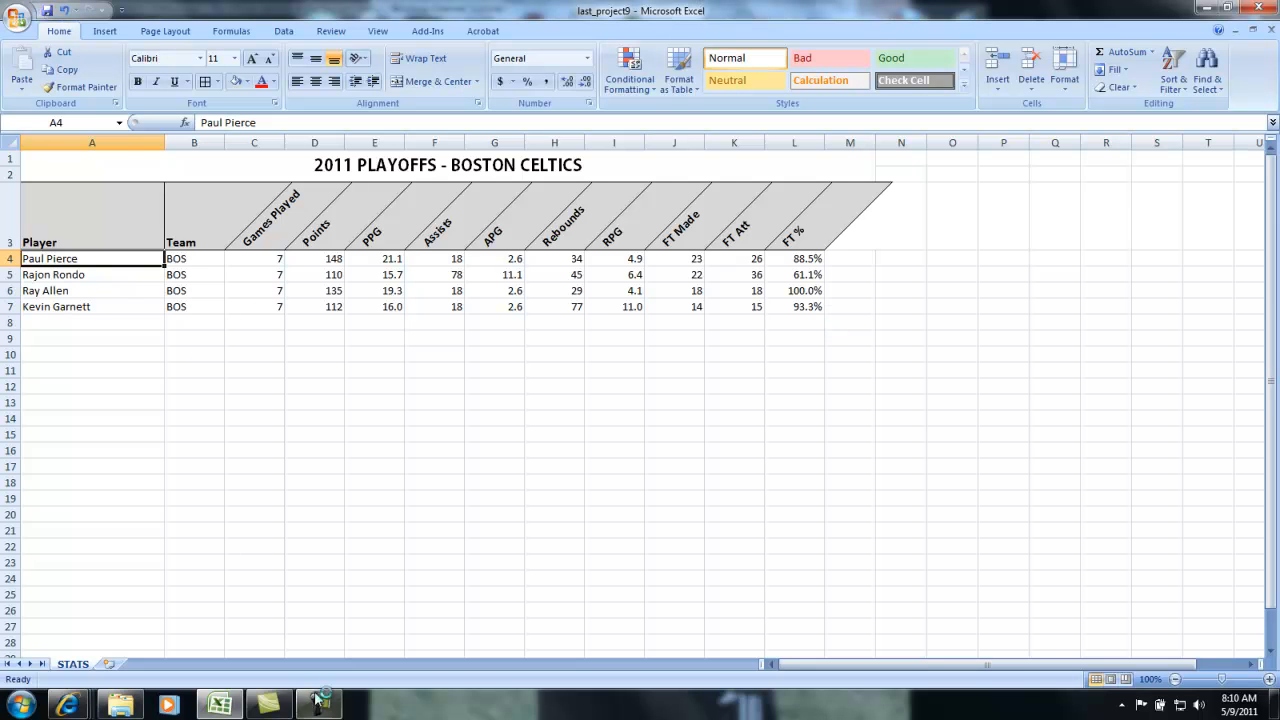